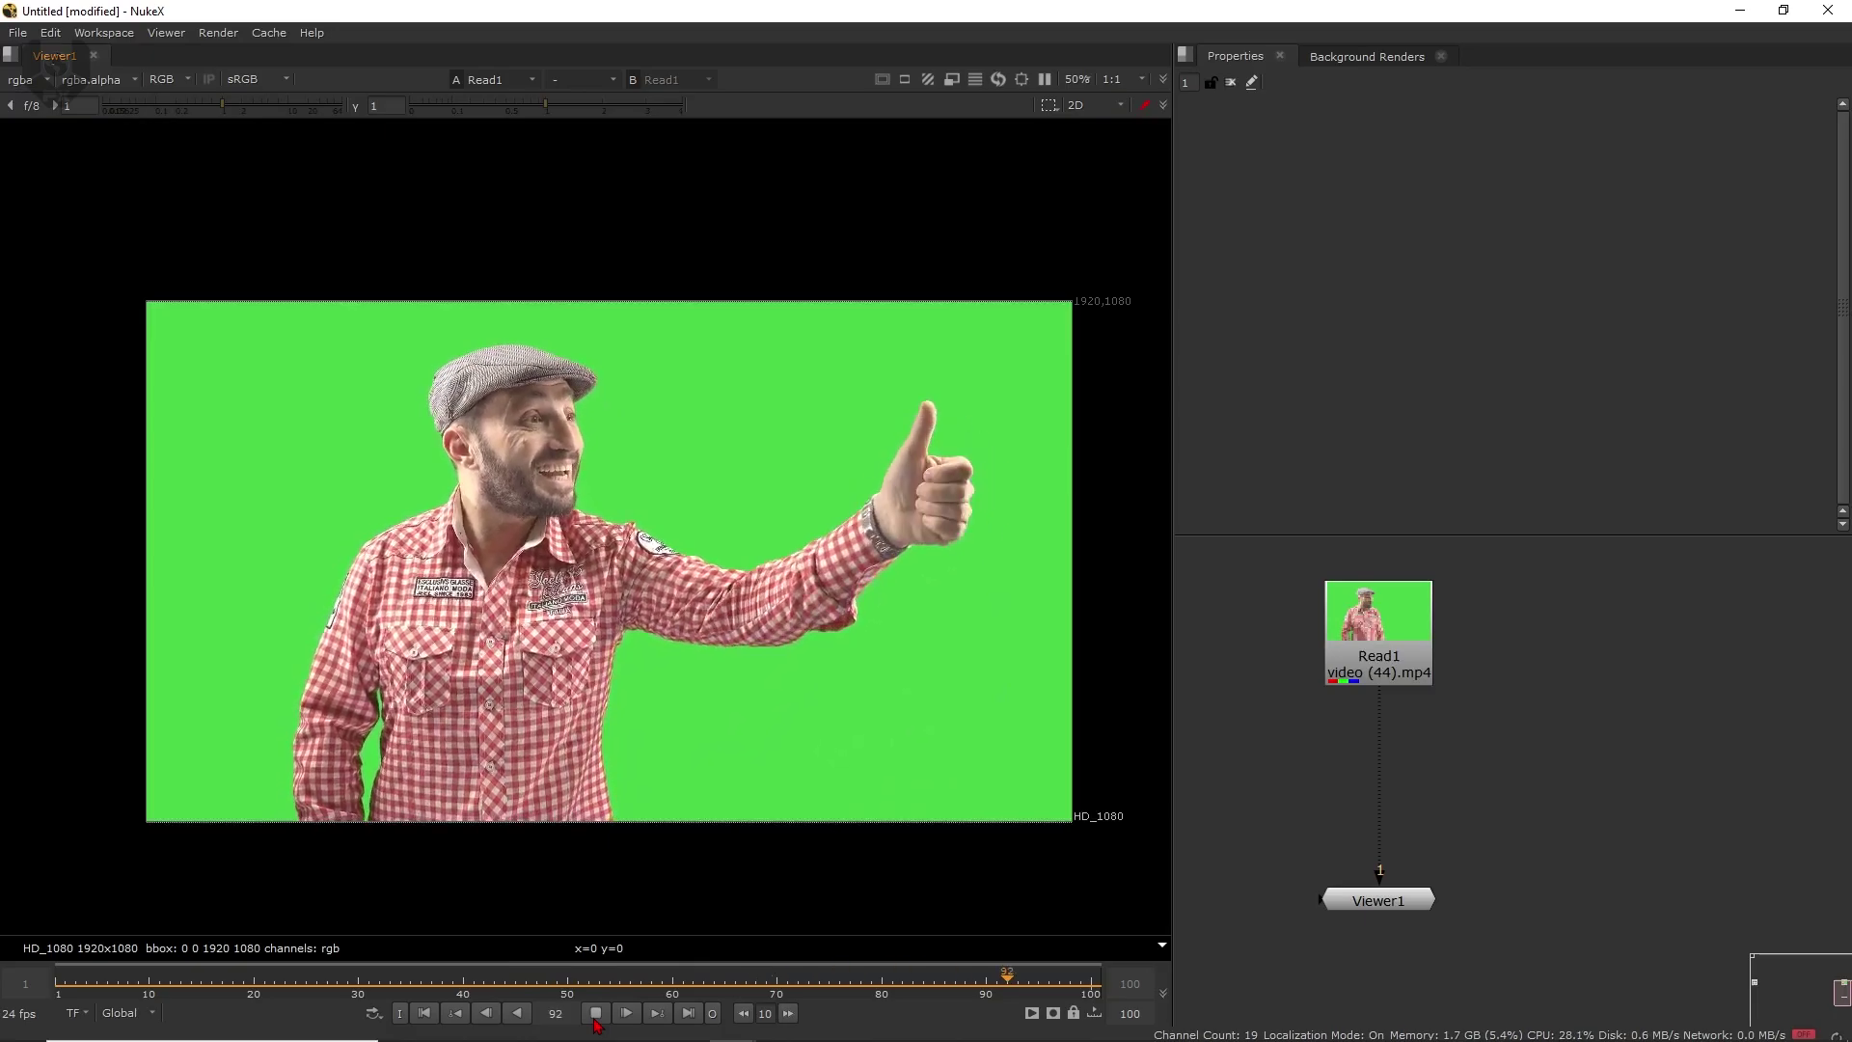
# - Stop the footage playback and examine the man against the green screen
pyautogui.click(595, 1015)
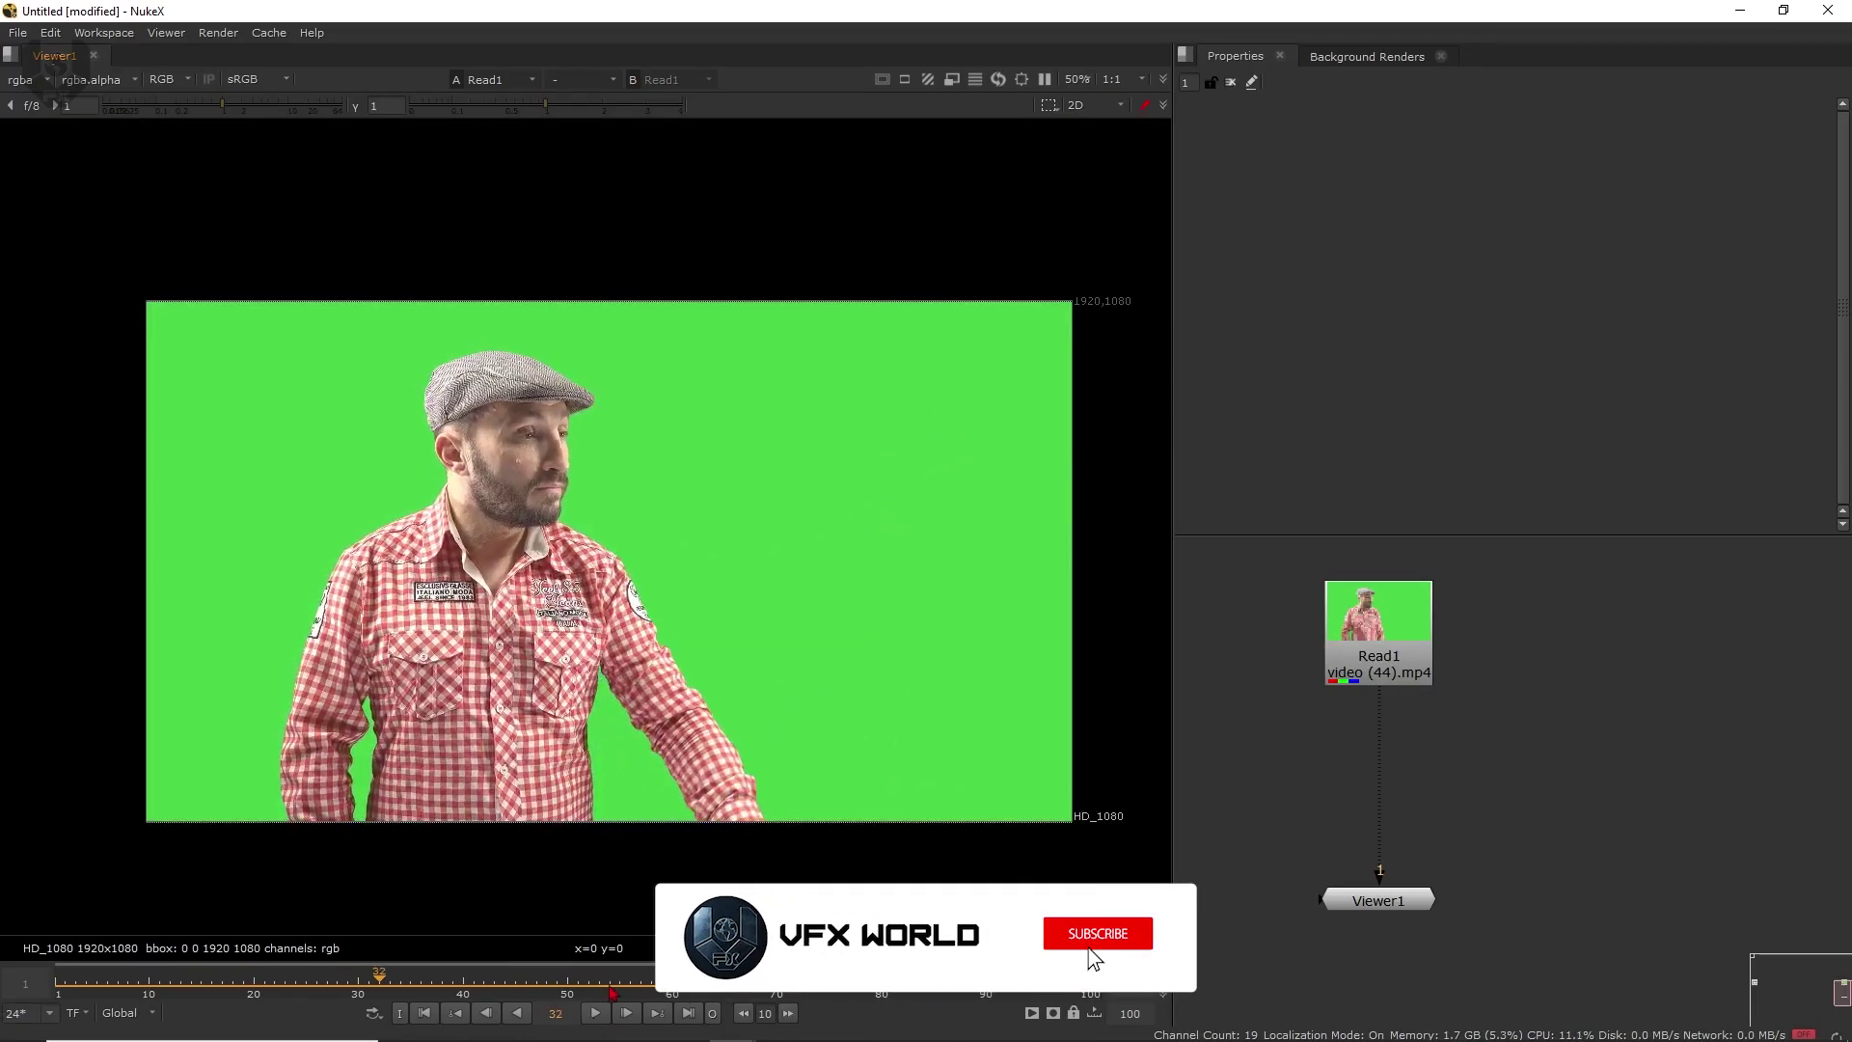
pyautogui.scroll(3, 843, 475)
pyautogui.moveTo(861, 498); pyautogui.dragTo(815, 522, button='middle')
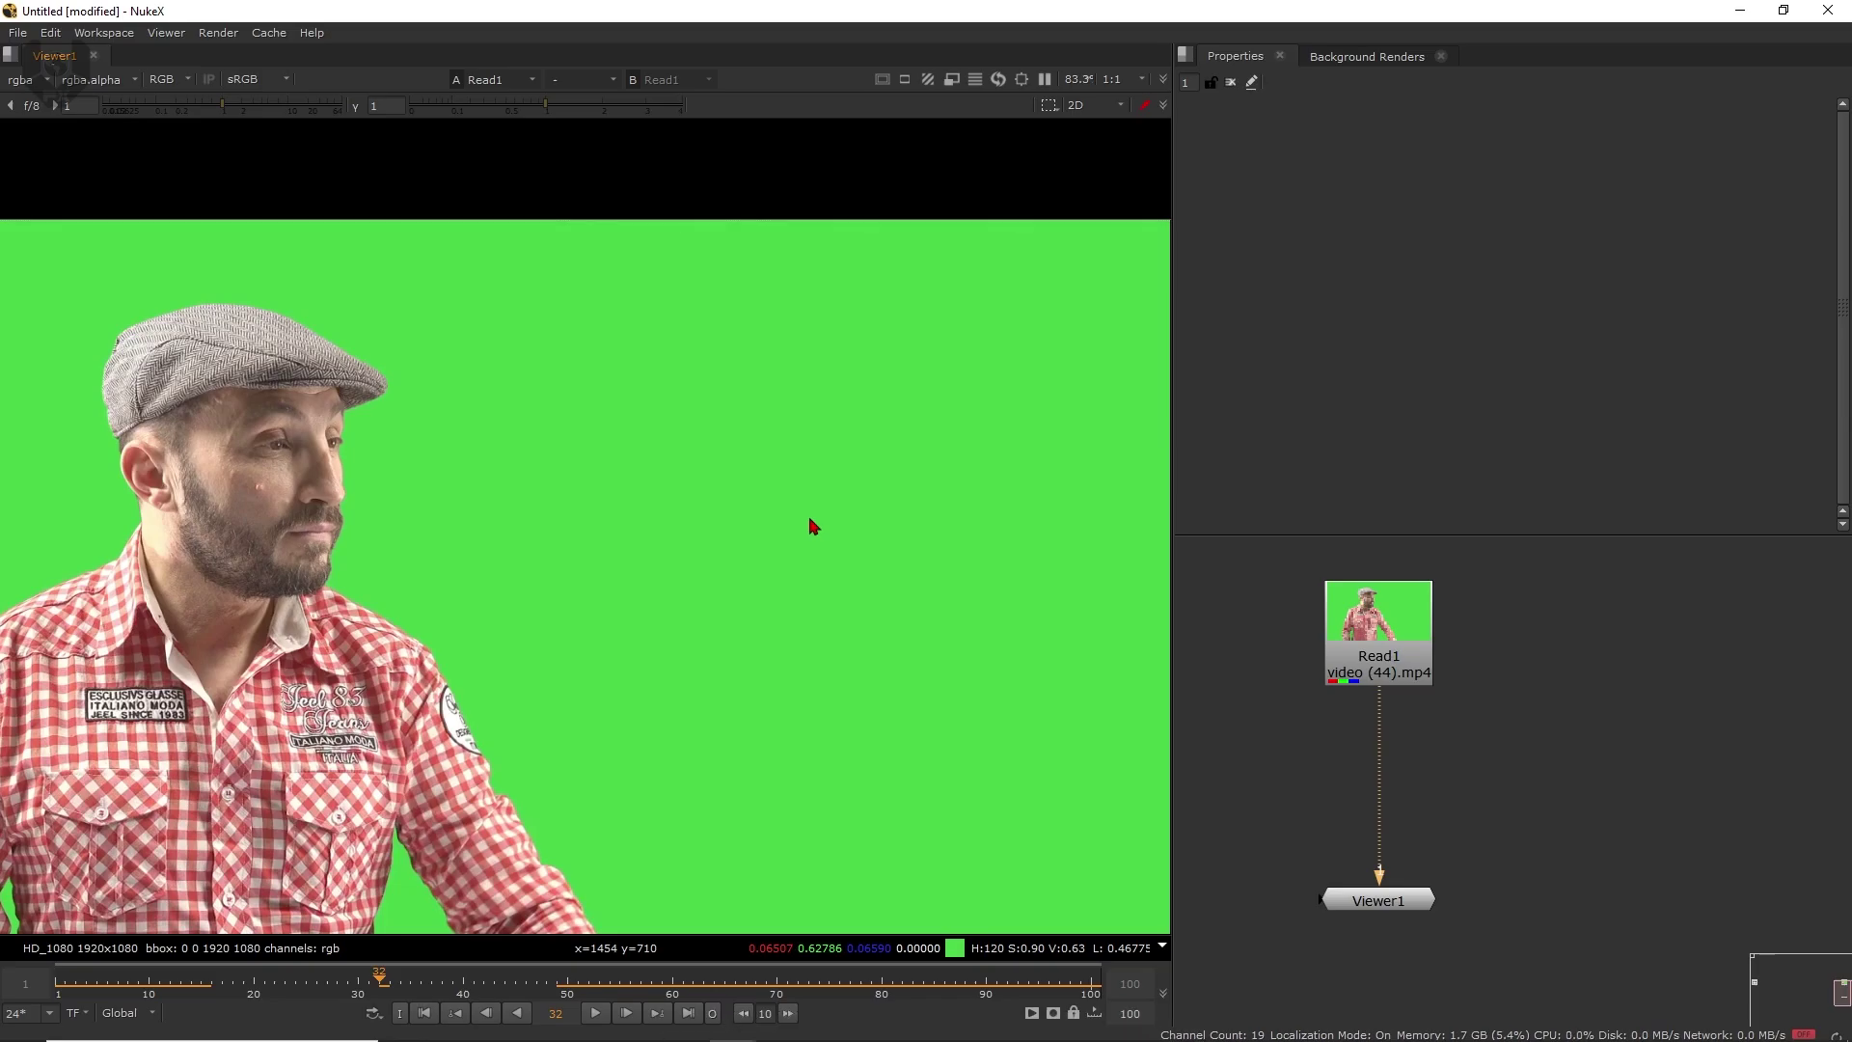
pyautogui.scroll(-4, 946, 521)
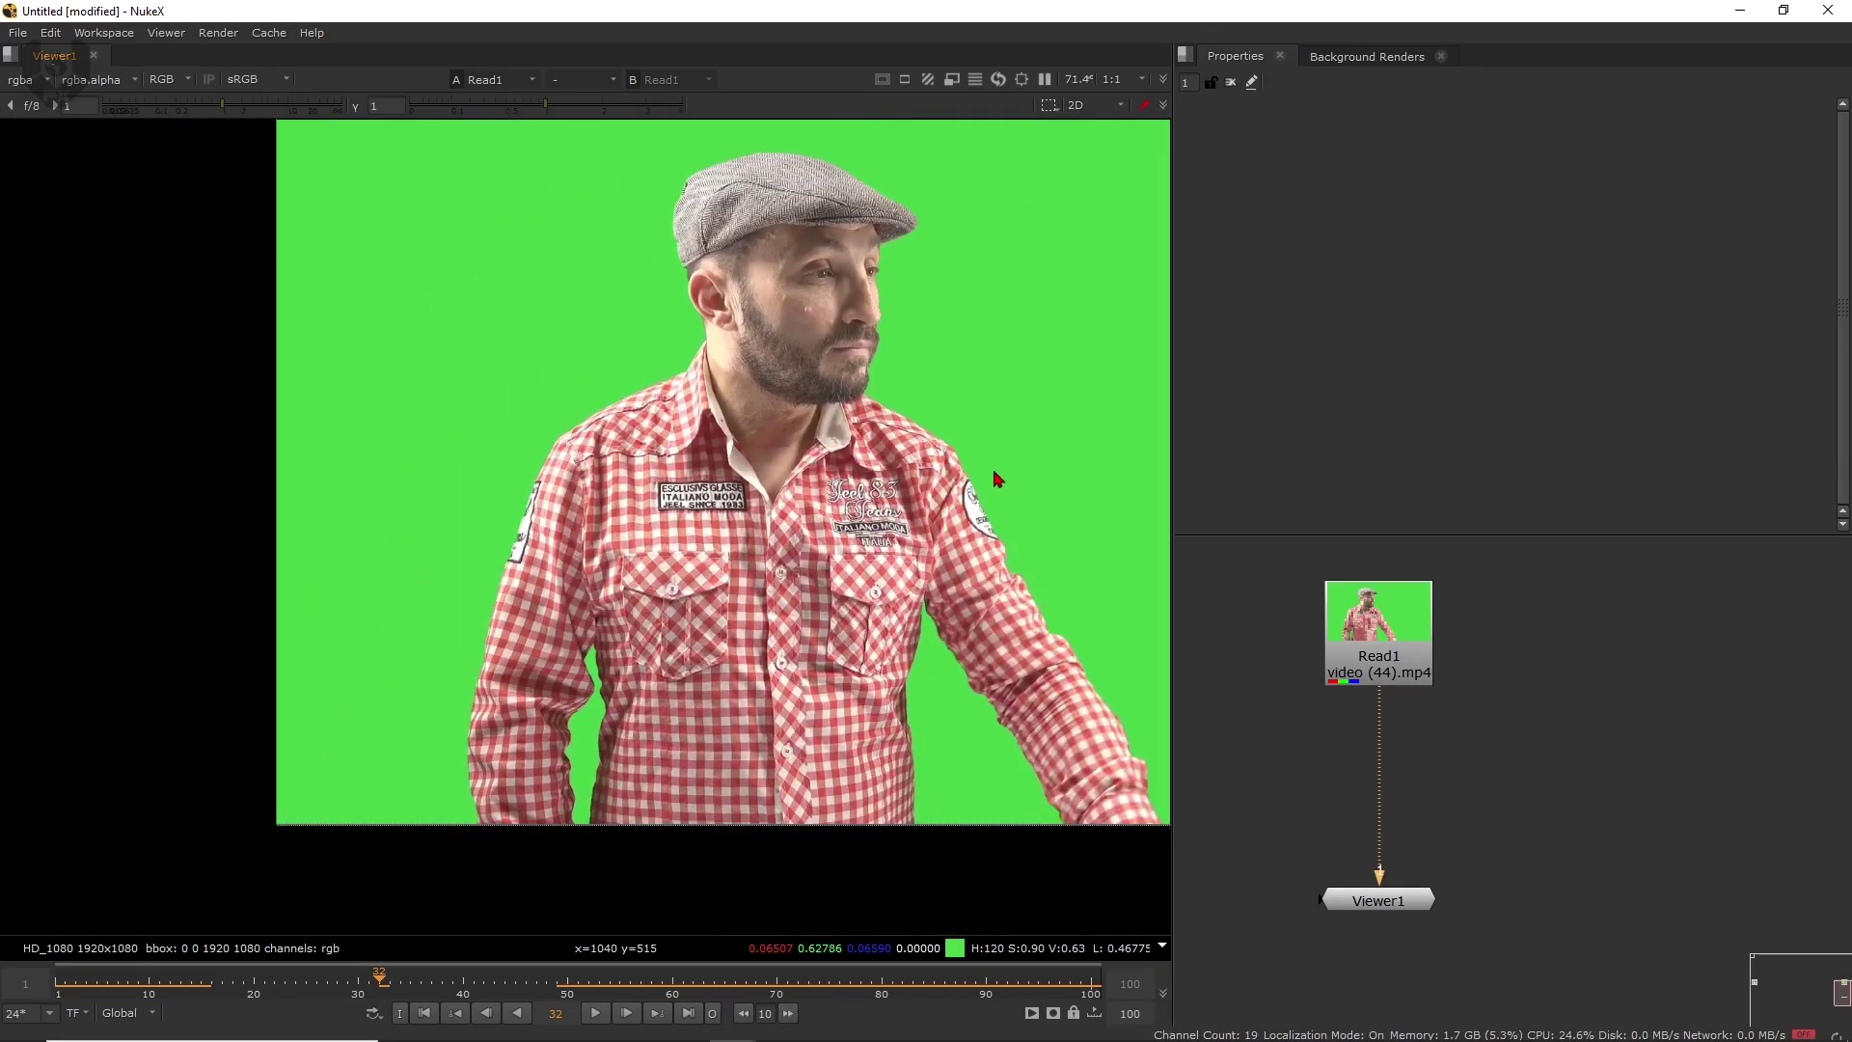
pyautogui.moveTo(995, 472); pyautogui.dragTo(801, 554, button='middle')
pyautogui.moveTo(799, 618); pyautogui.dragTo(727, 637, button='middle')
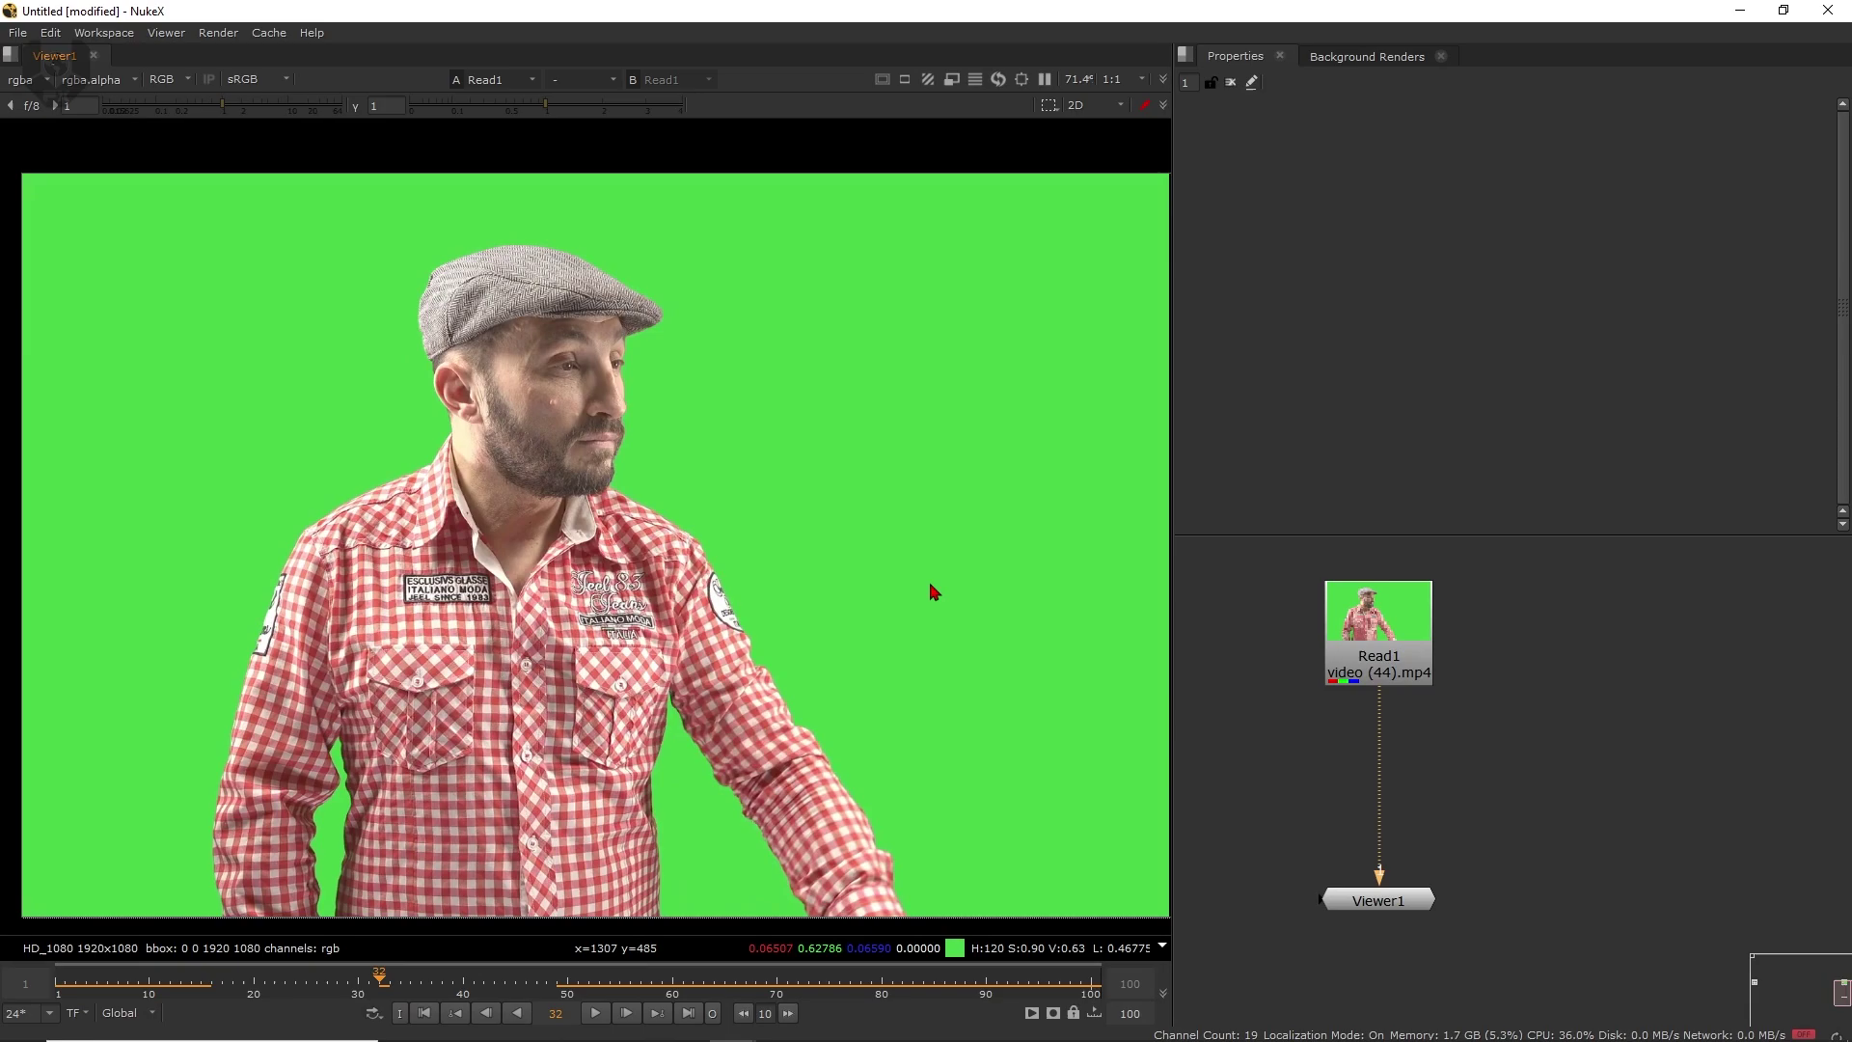
# - Add an IBKColour node beside the Read1 footage node
pyautogui.moveTo(1473, 632); pyautogui.dragTo(1450, 626, button='middle')
pyautogui.press('Tab')
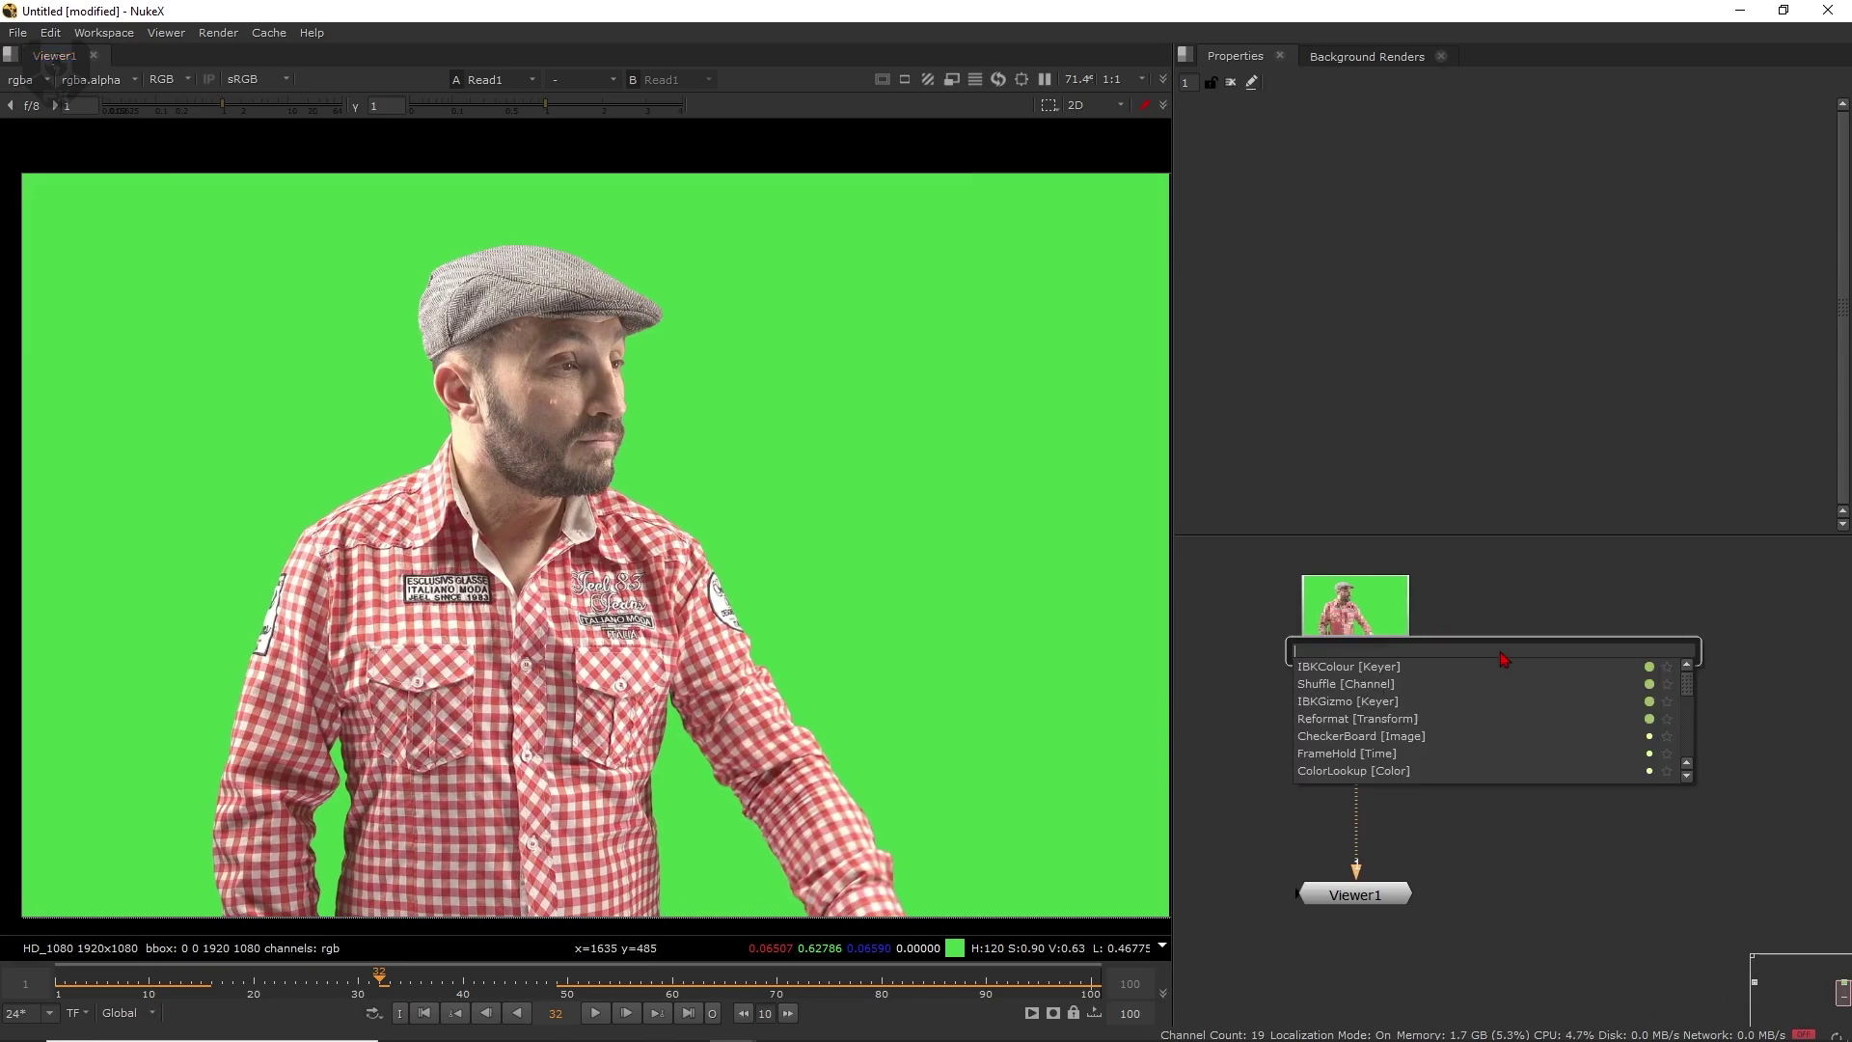
pyautogui.write('ibk')
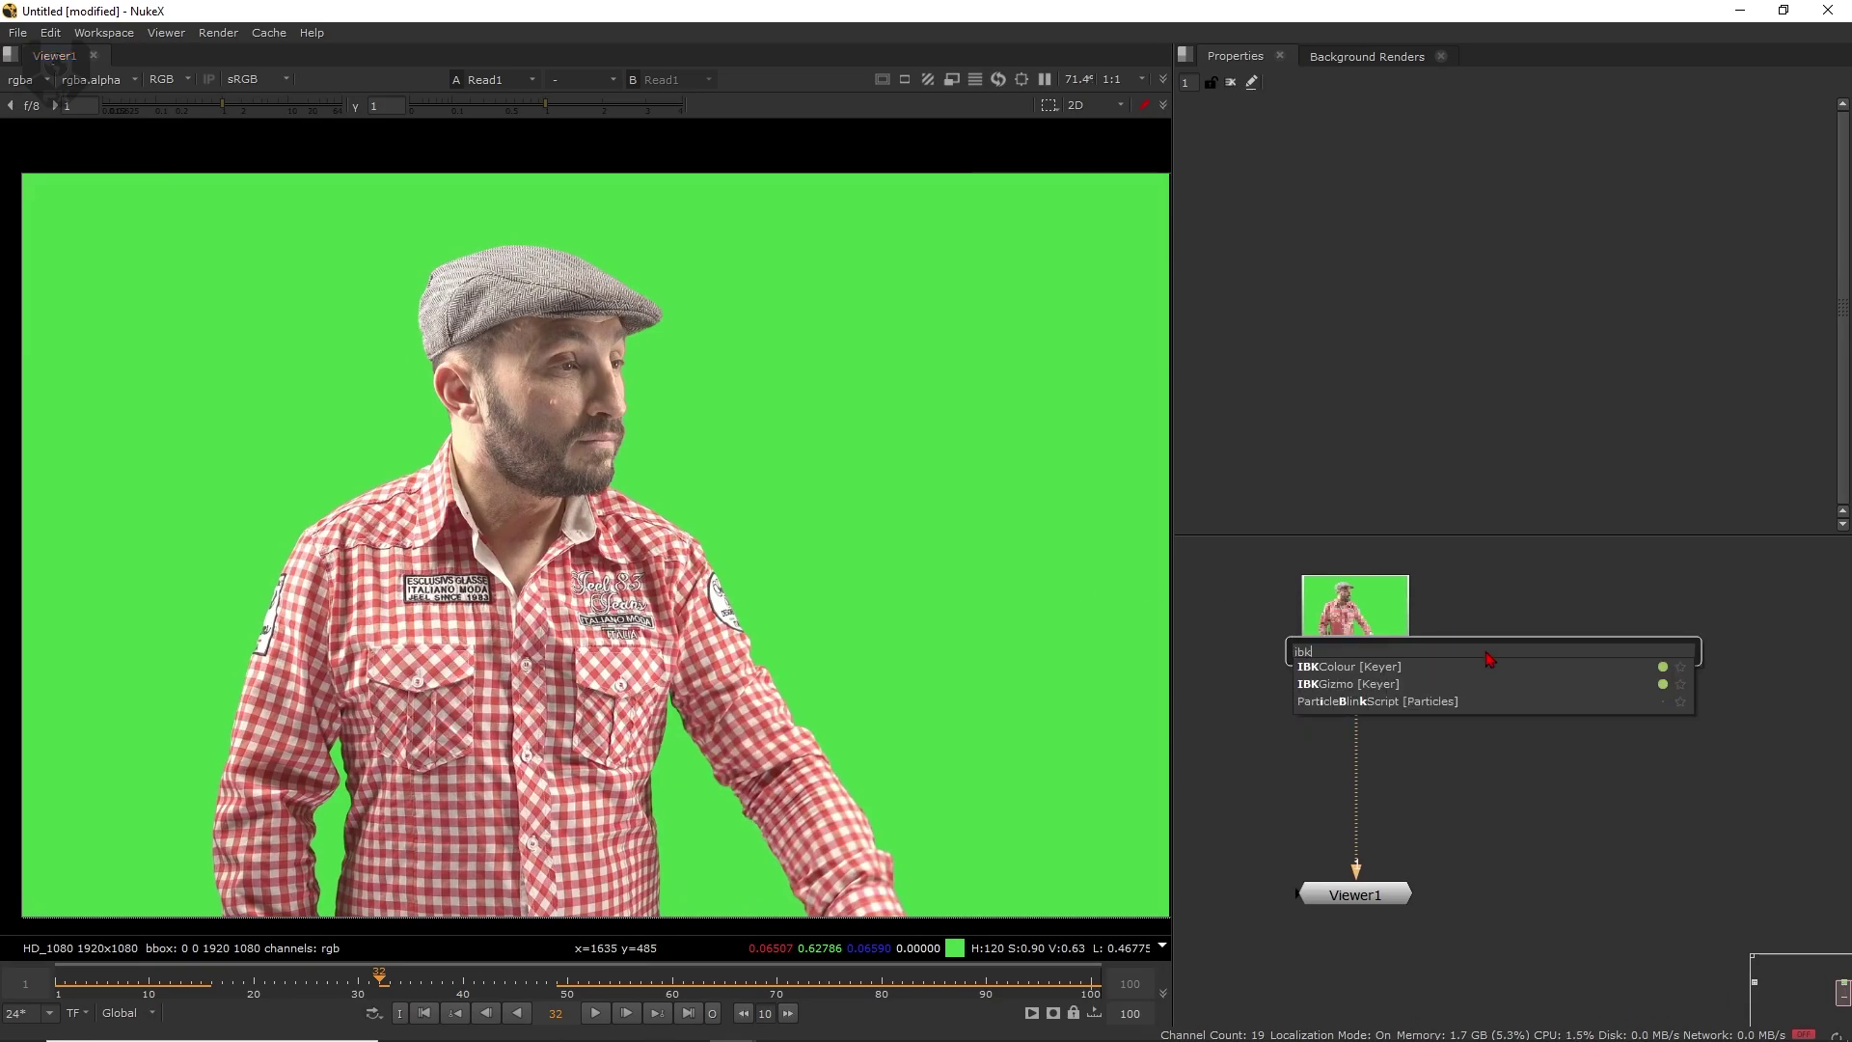
pyautogui.press('Return')
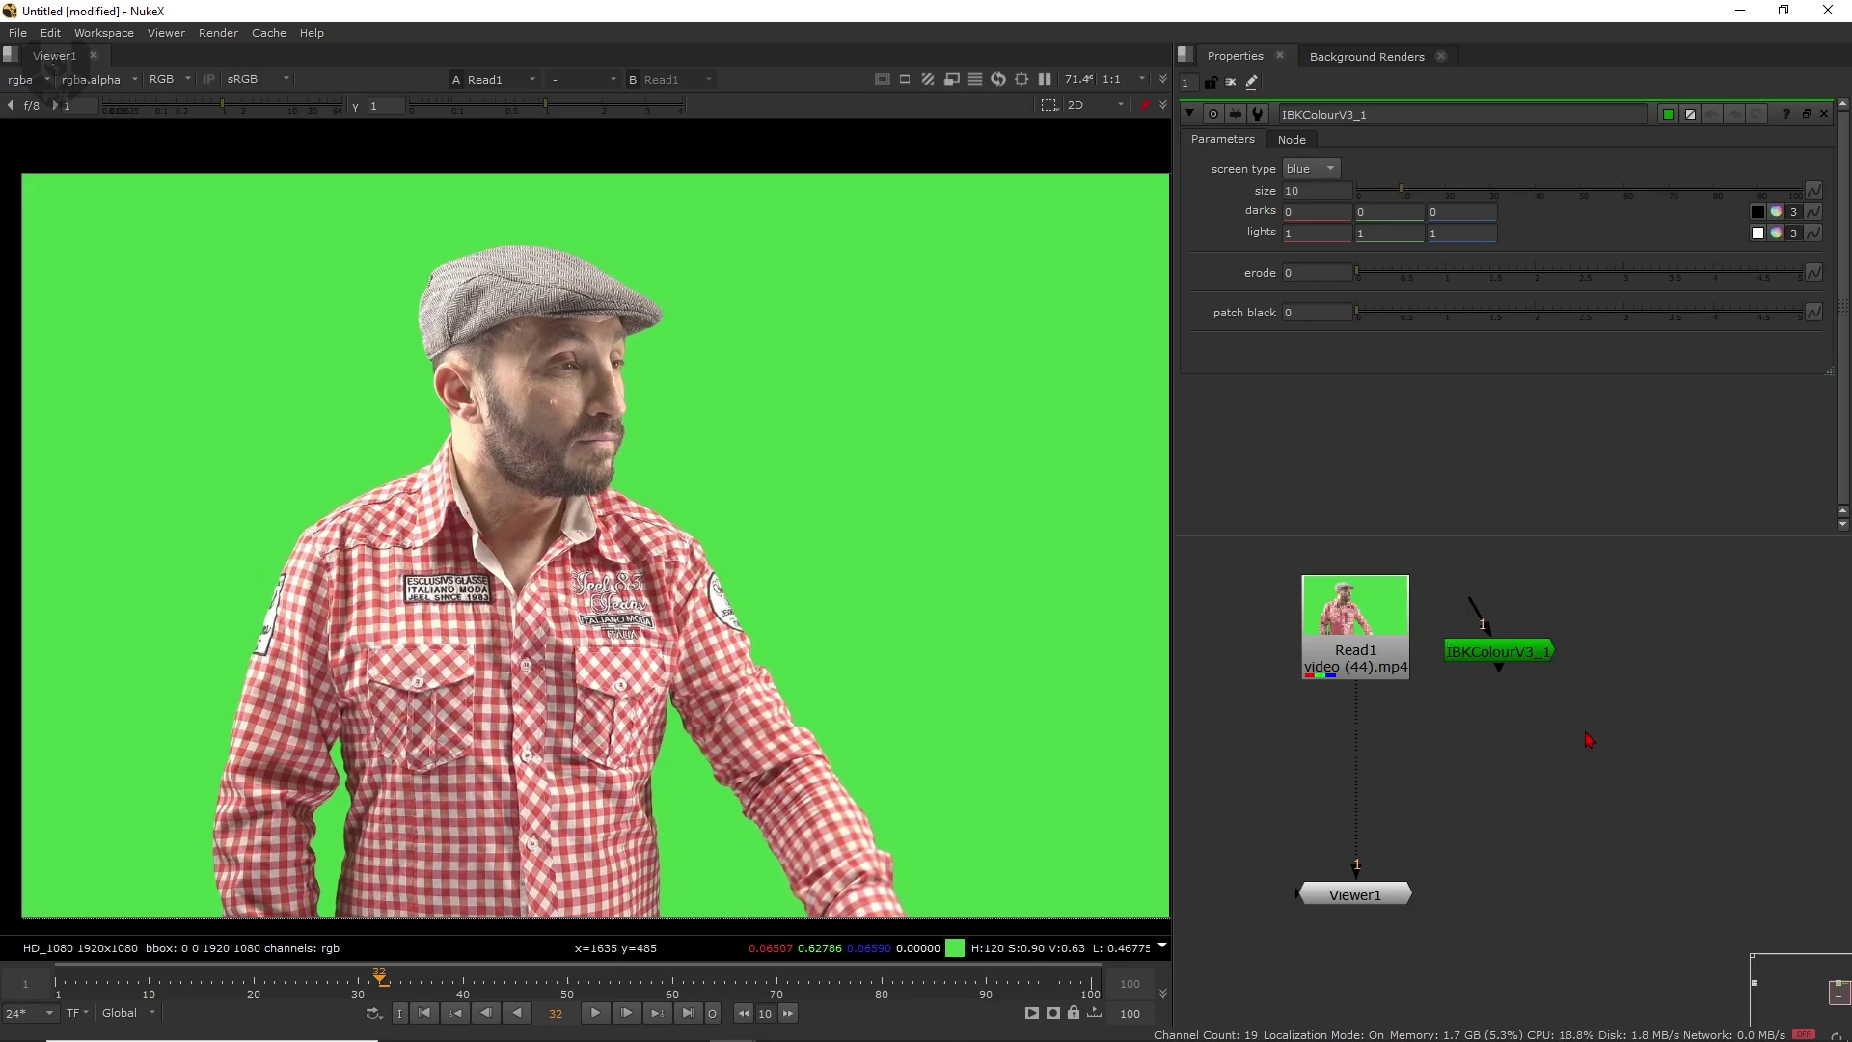
# - Add an IBKGizmo node and place it below the IBKColour node
pyautogui.press('Tab')
pyautogui.write('ibk')
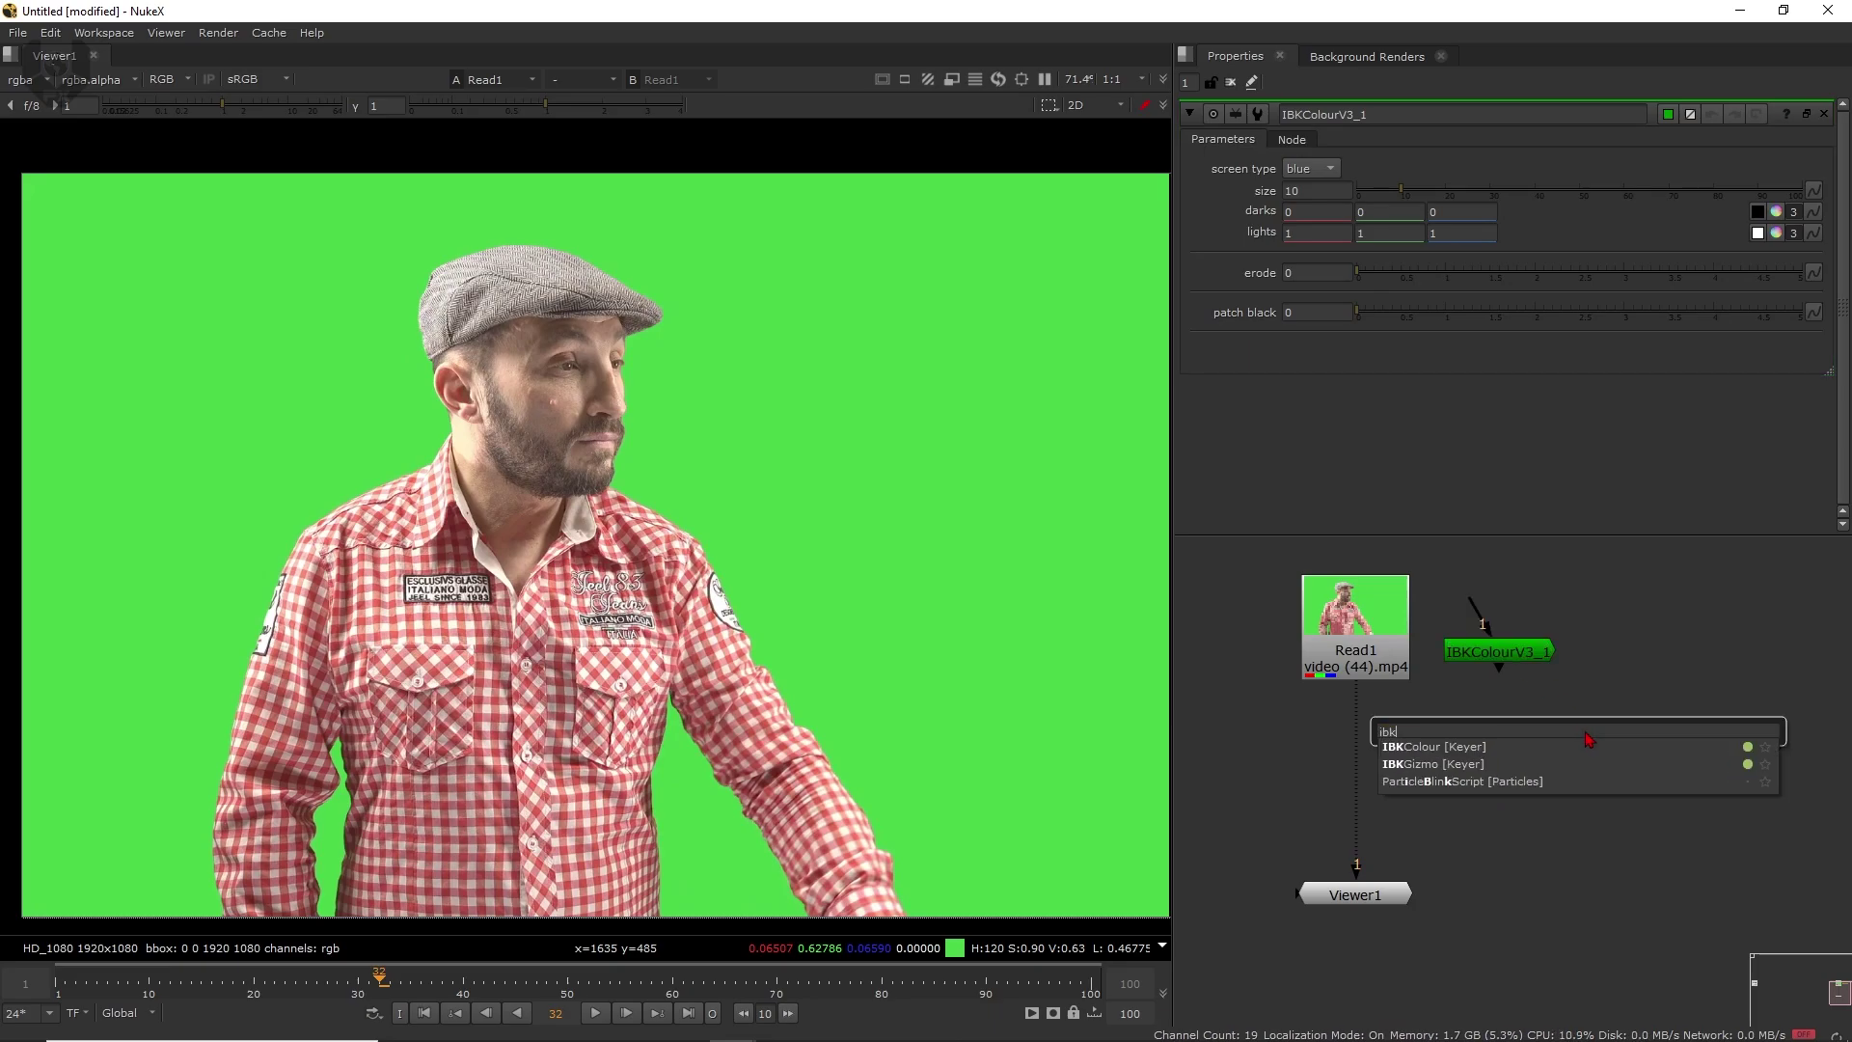
pyautogui.press('Down')
pyautogui.press('Return')
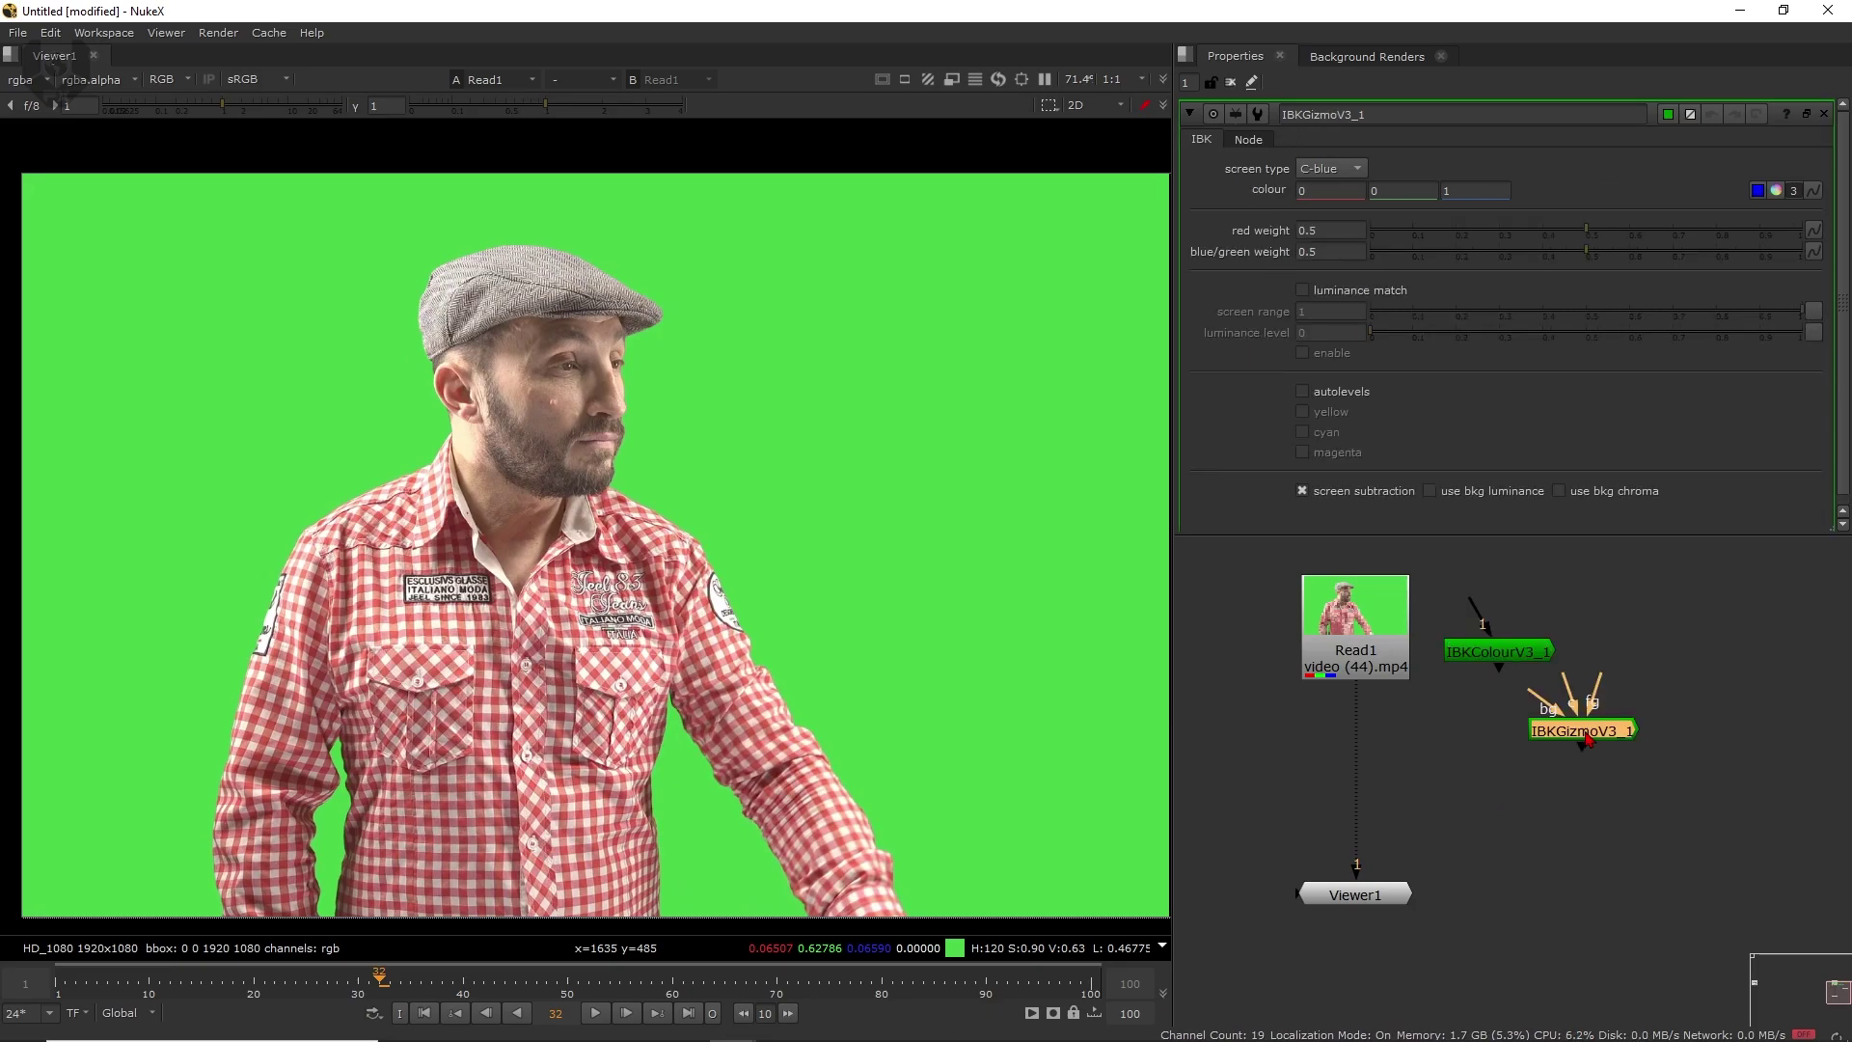
pyautogui.moveTo(1588, 738); pyautogui.dragTo(1502, 755)
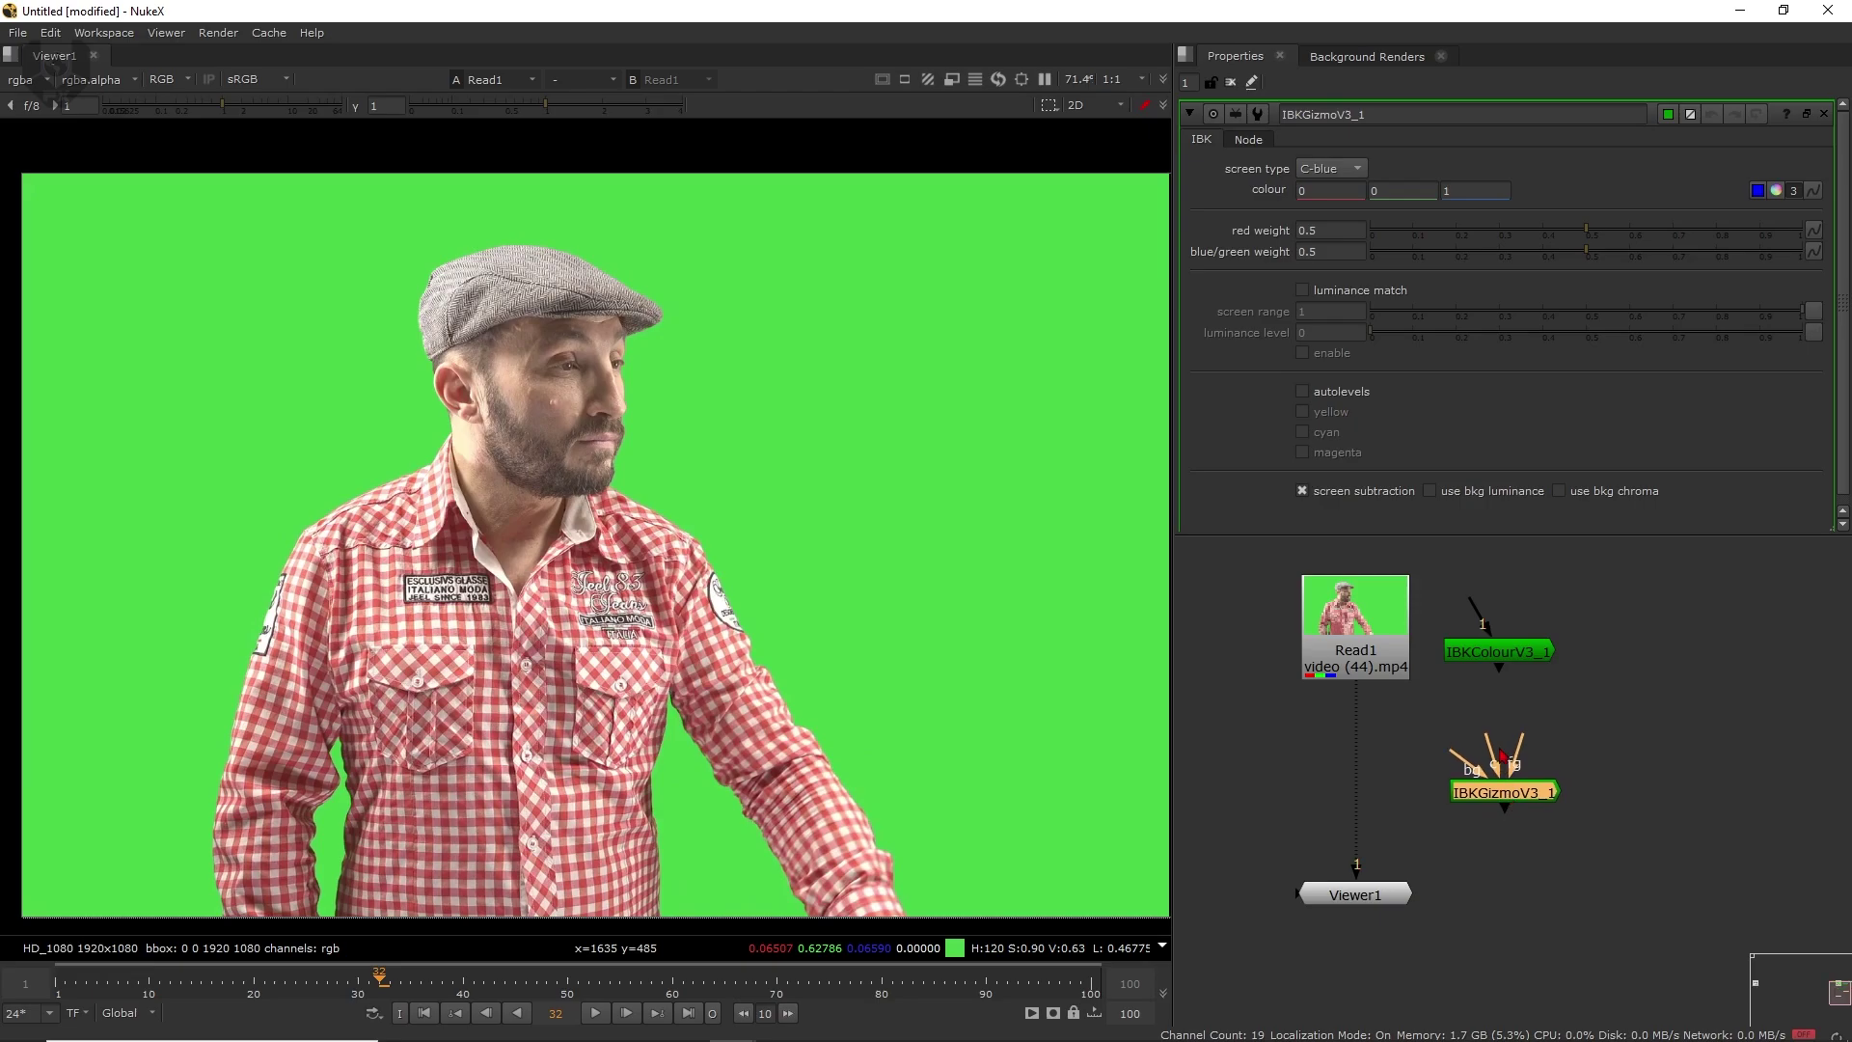
# - Connect the IBKColour node's input to Read1, align it beside the footage, and view its output in the viewer
pyautogui.click(1507, 653)
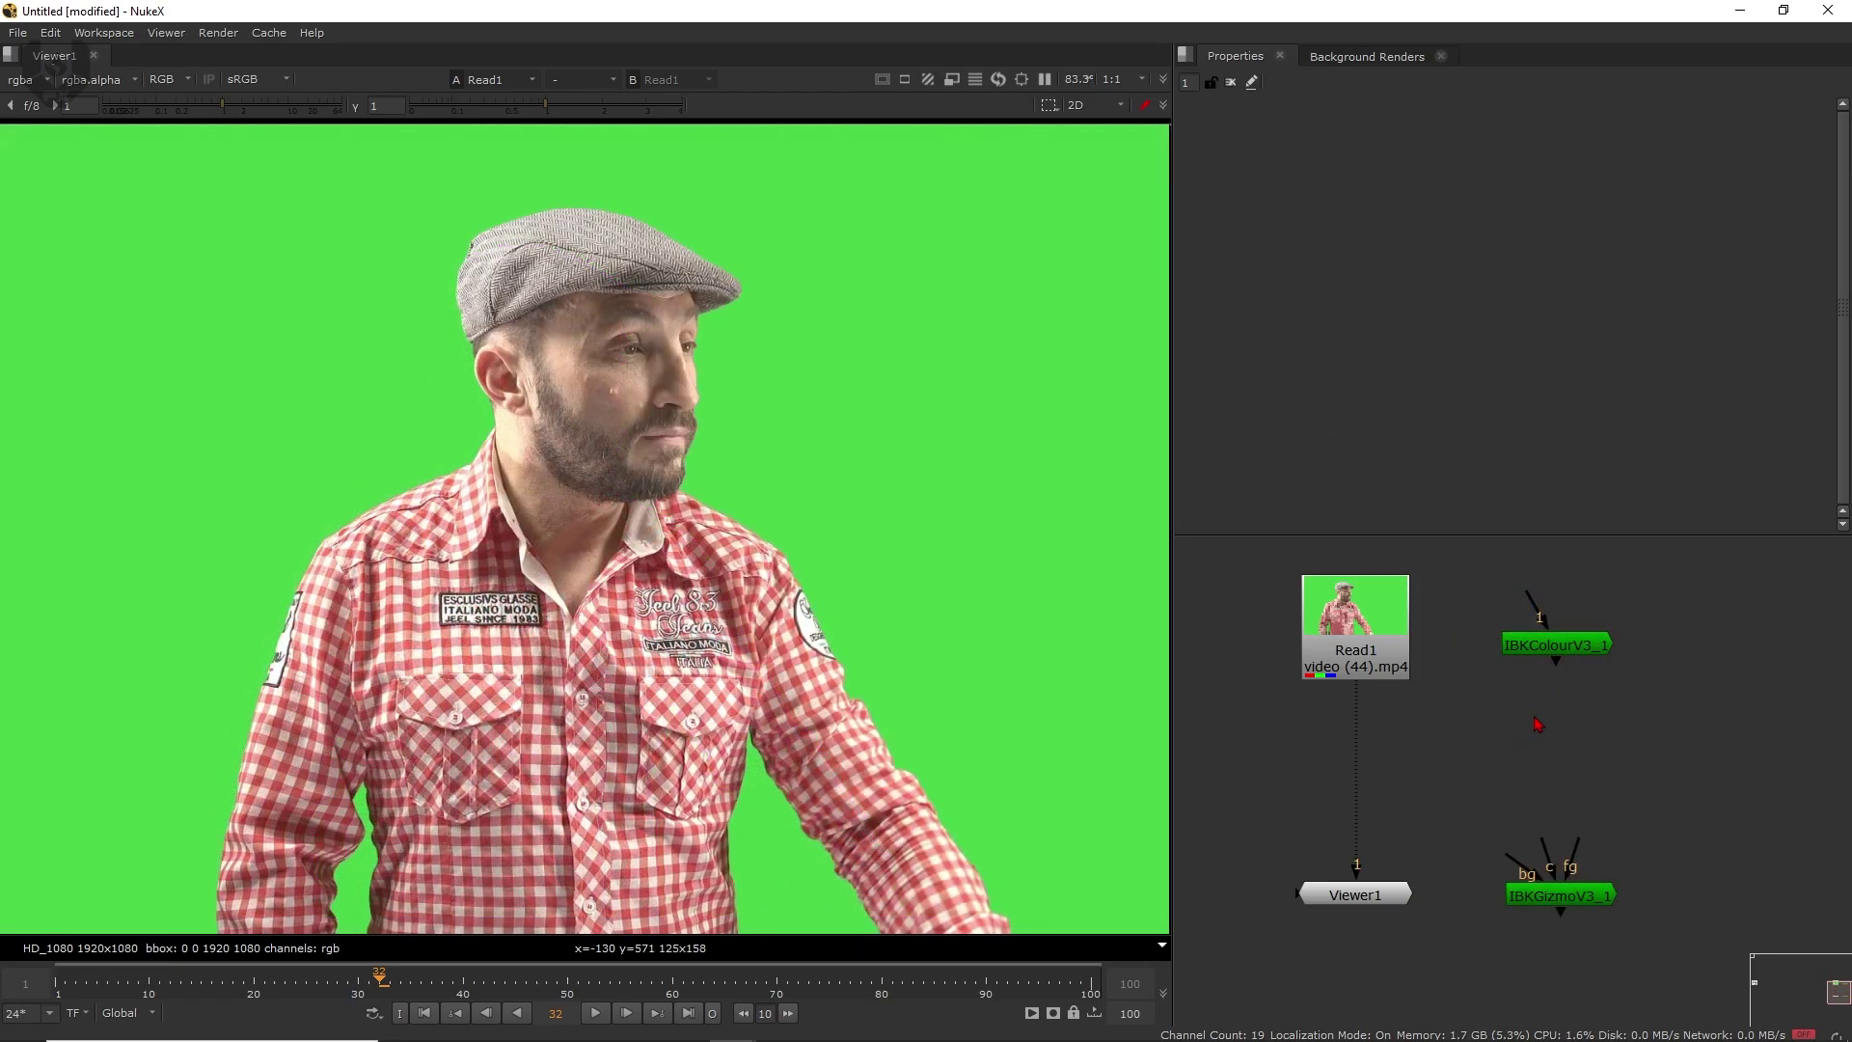
pyautogui.moveTo(1675, 580); pyautogui.dragTo(1495, 719)
pyautogui.keyDown('ctrl'); pyautogui.keyDown('shift'); pyautogui.moveTo(778, 346); pyautogui.dragTo(897, 472); pyautogui.keyUp('shift'); pyautogui.keyUp('ctrl')
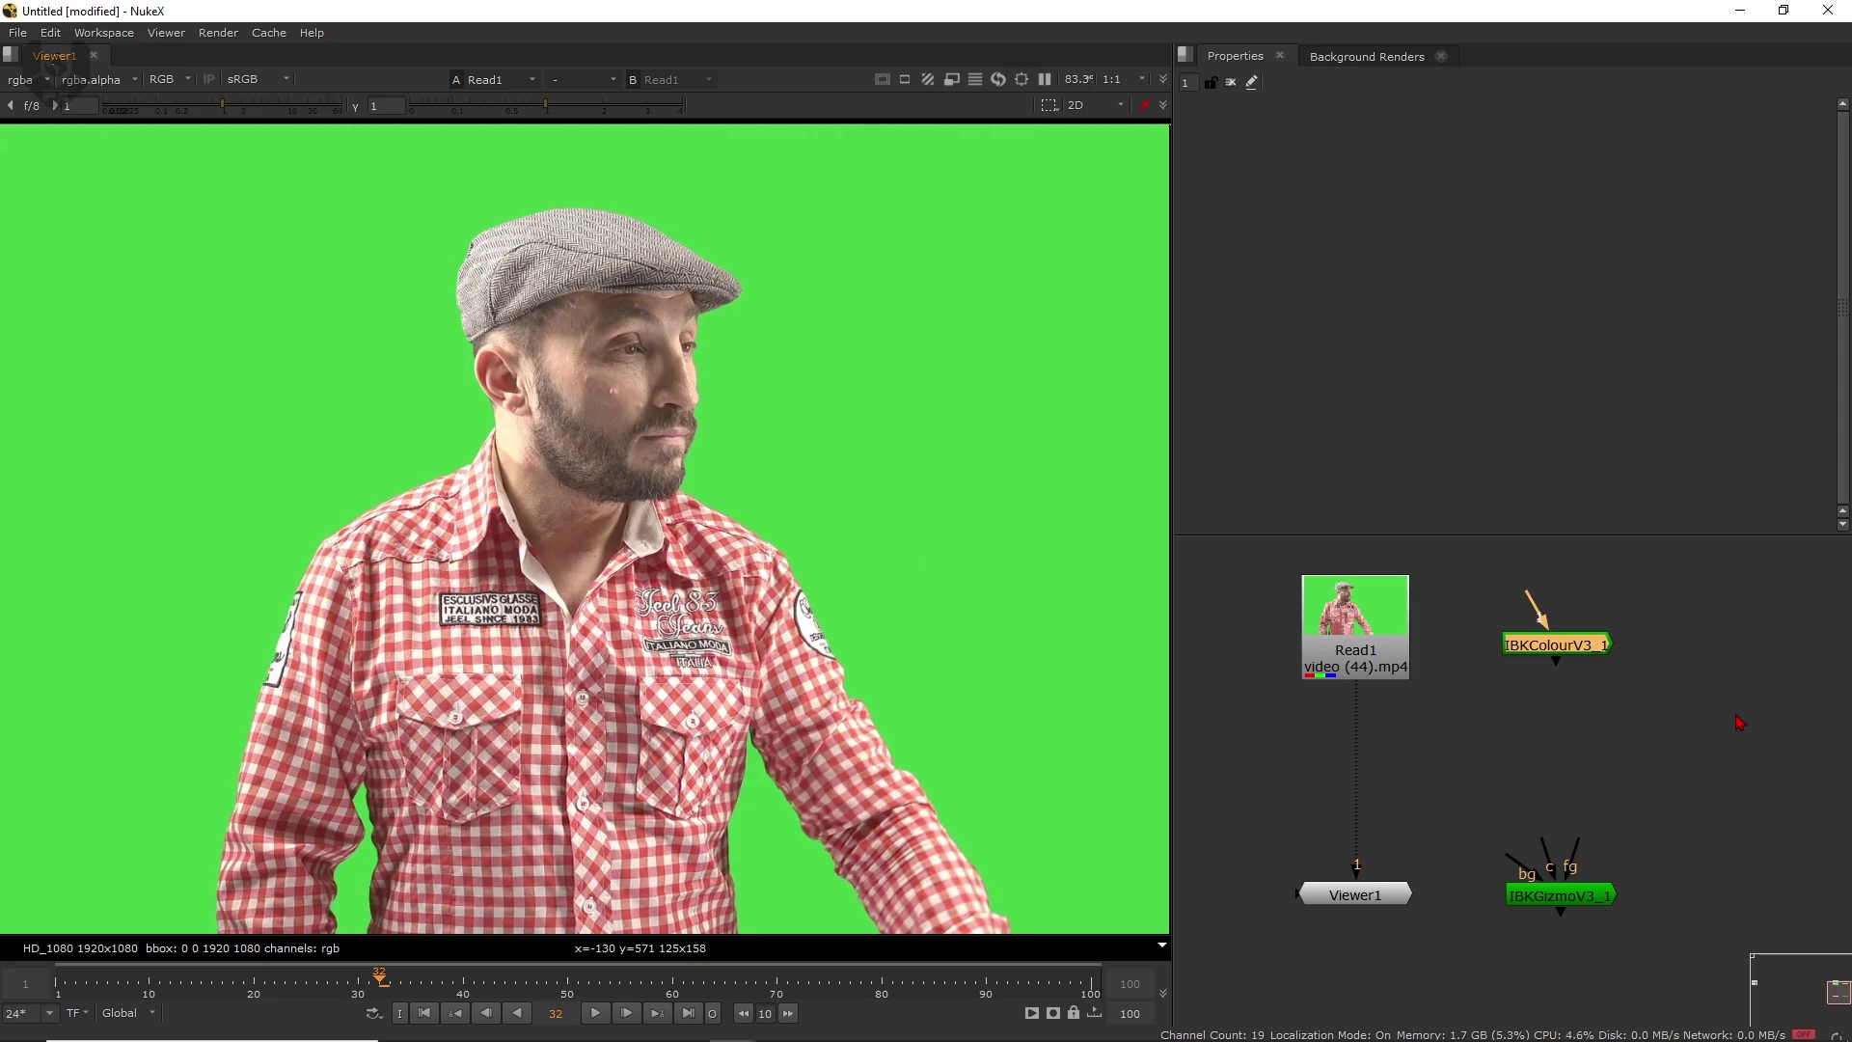
pyautogui.moveTo(1522, 620); pyautogui.dragTo(1386, 656)
pyautogui.moveTo(1558, 659); pyautogui.dragTo(1556, 642)
pyautogui.press('1')
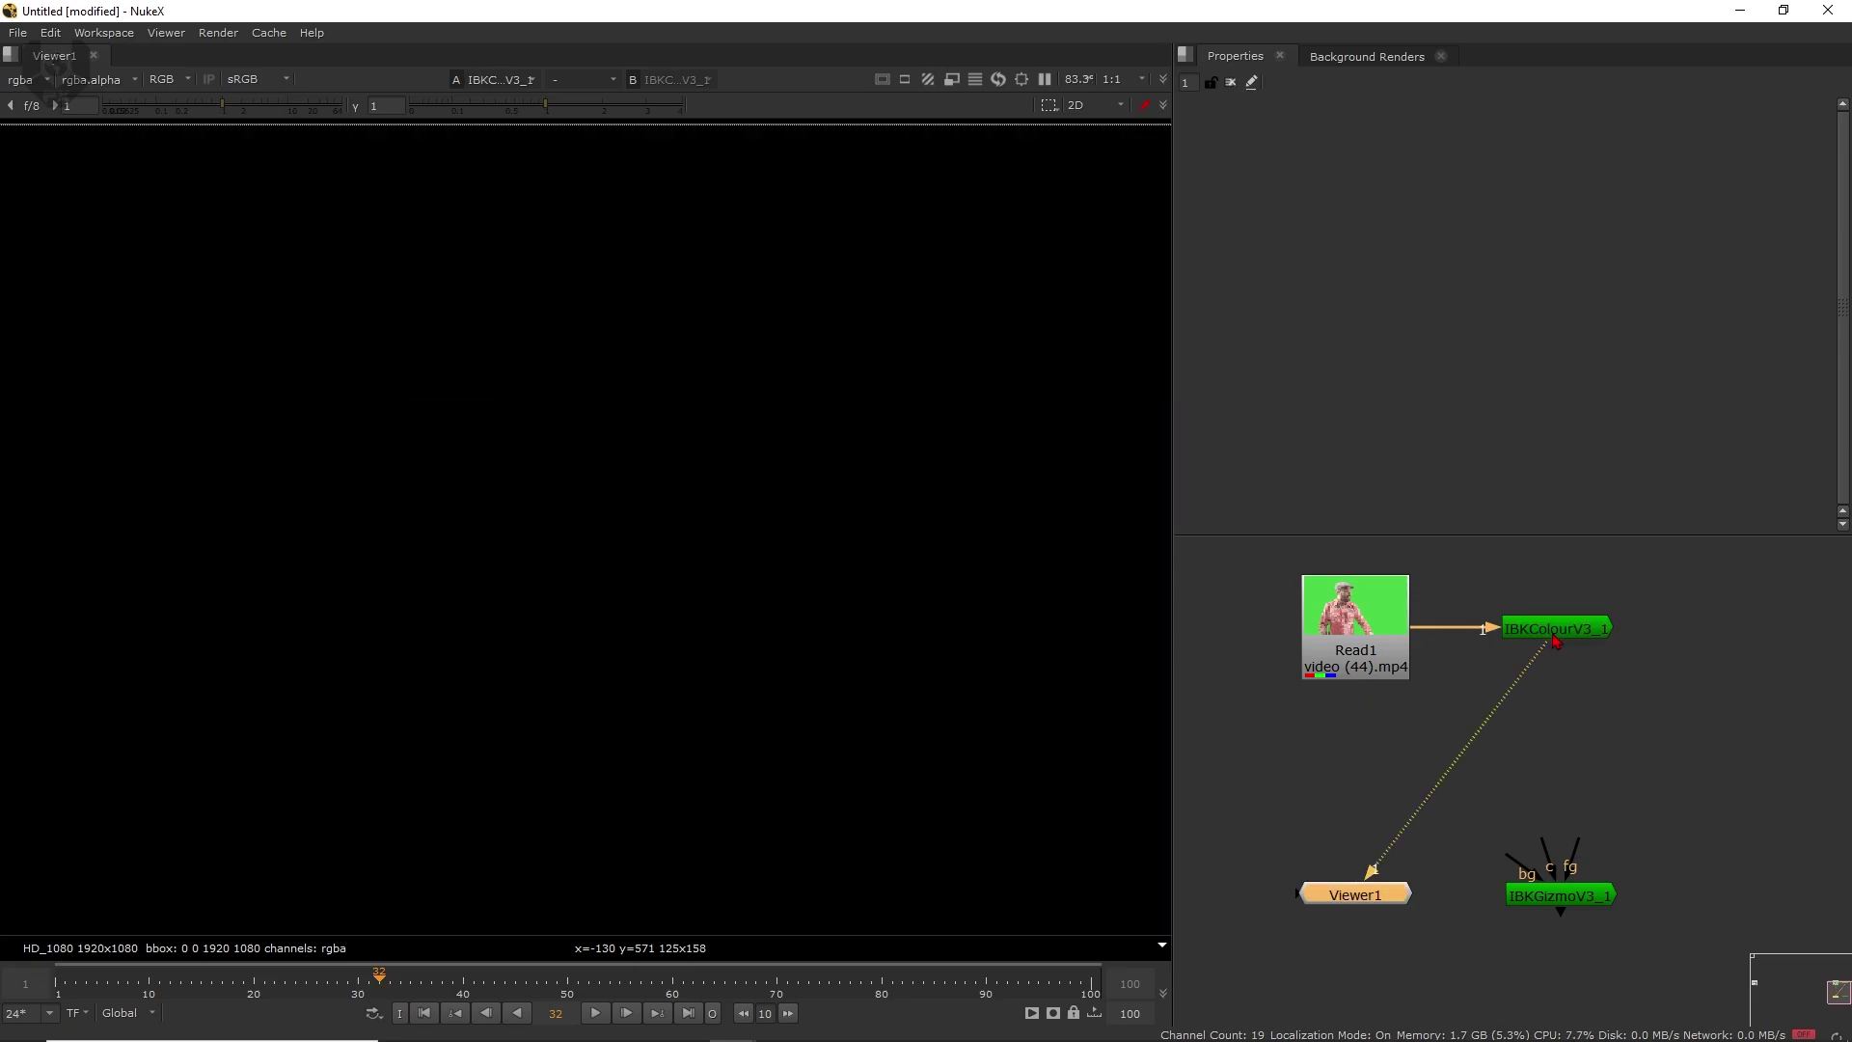
# - Set the IBKColour node's screen type to green
pyautogui.scroll(-3, 475, 541)
pyautogui.scroll(1, 481, 529)
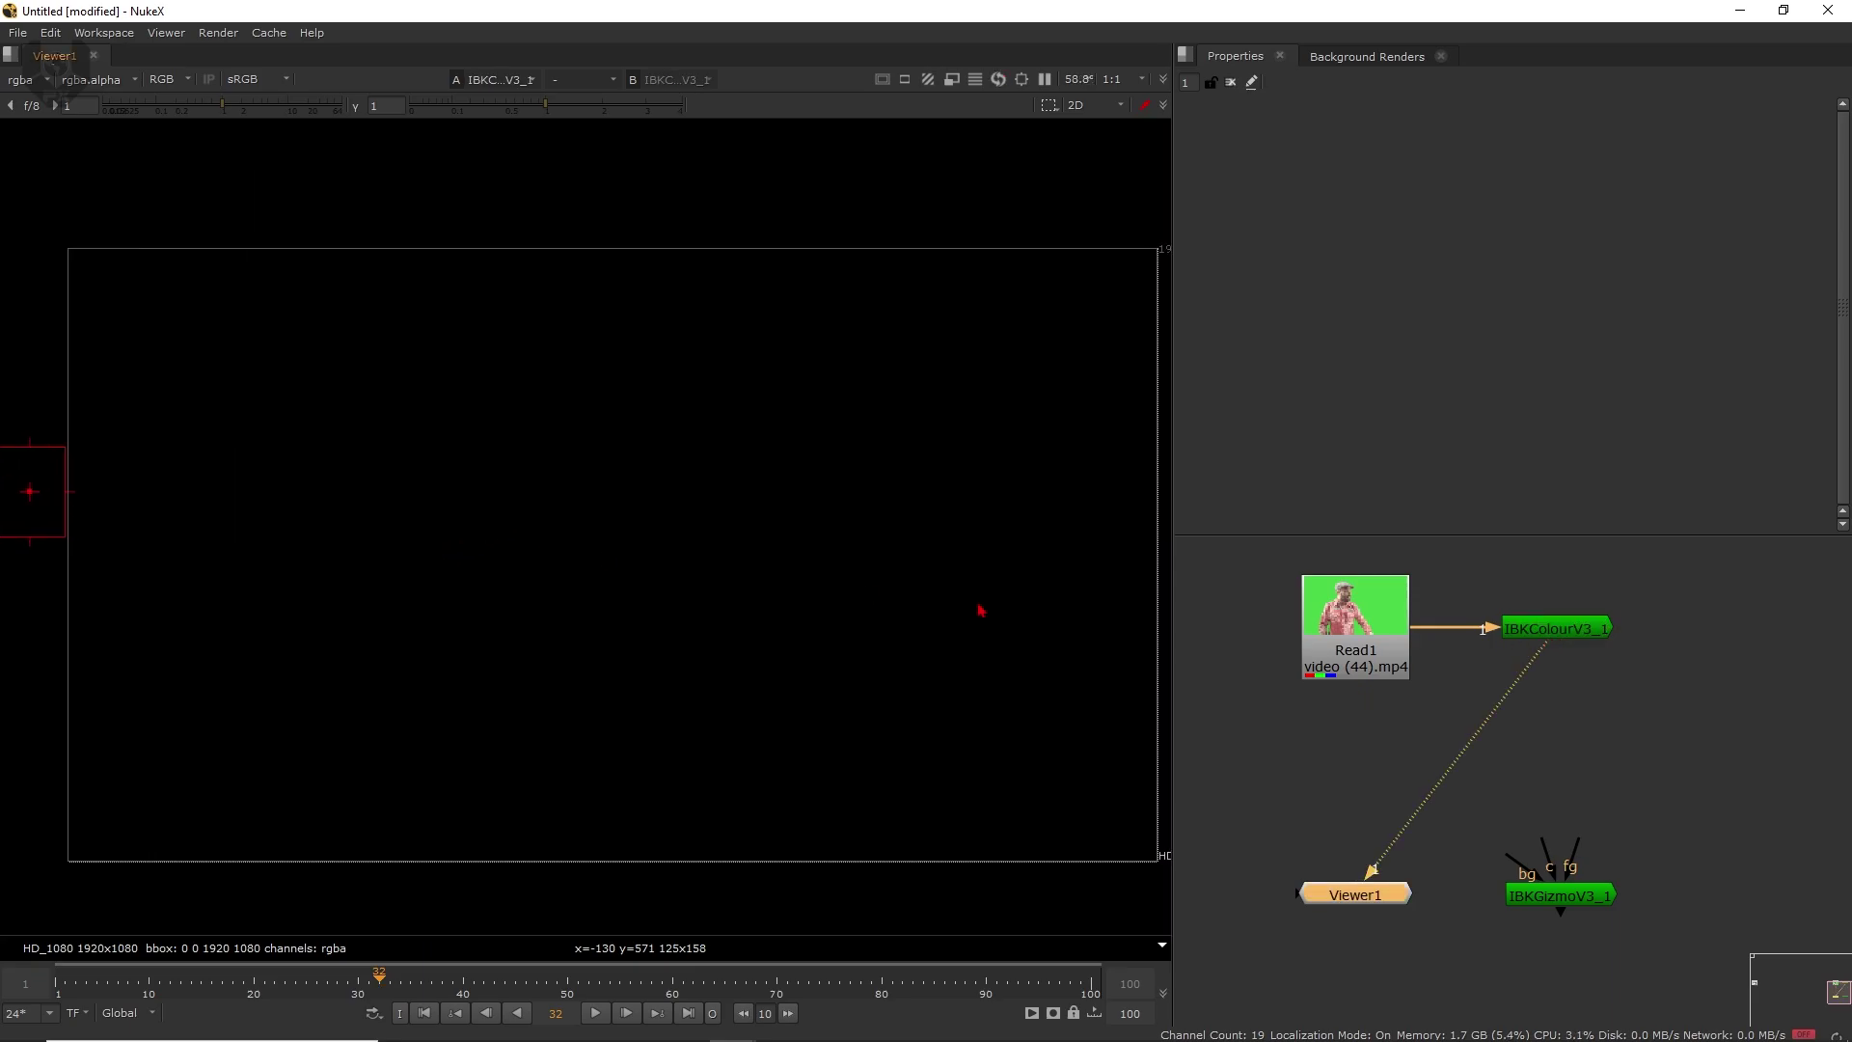
pyautogui.doubleClick(1601, 628)
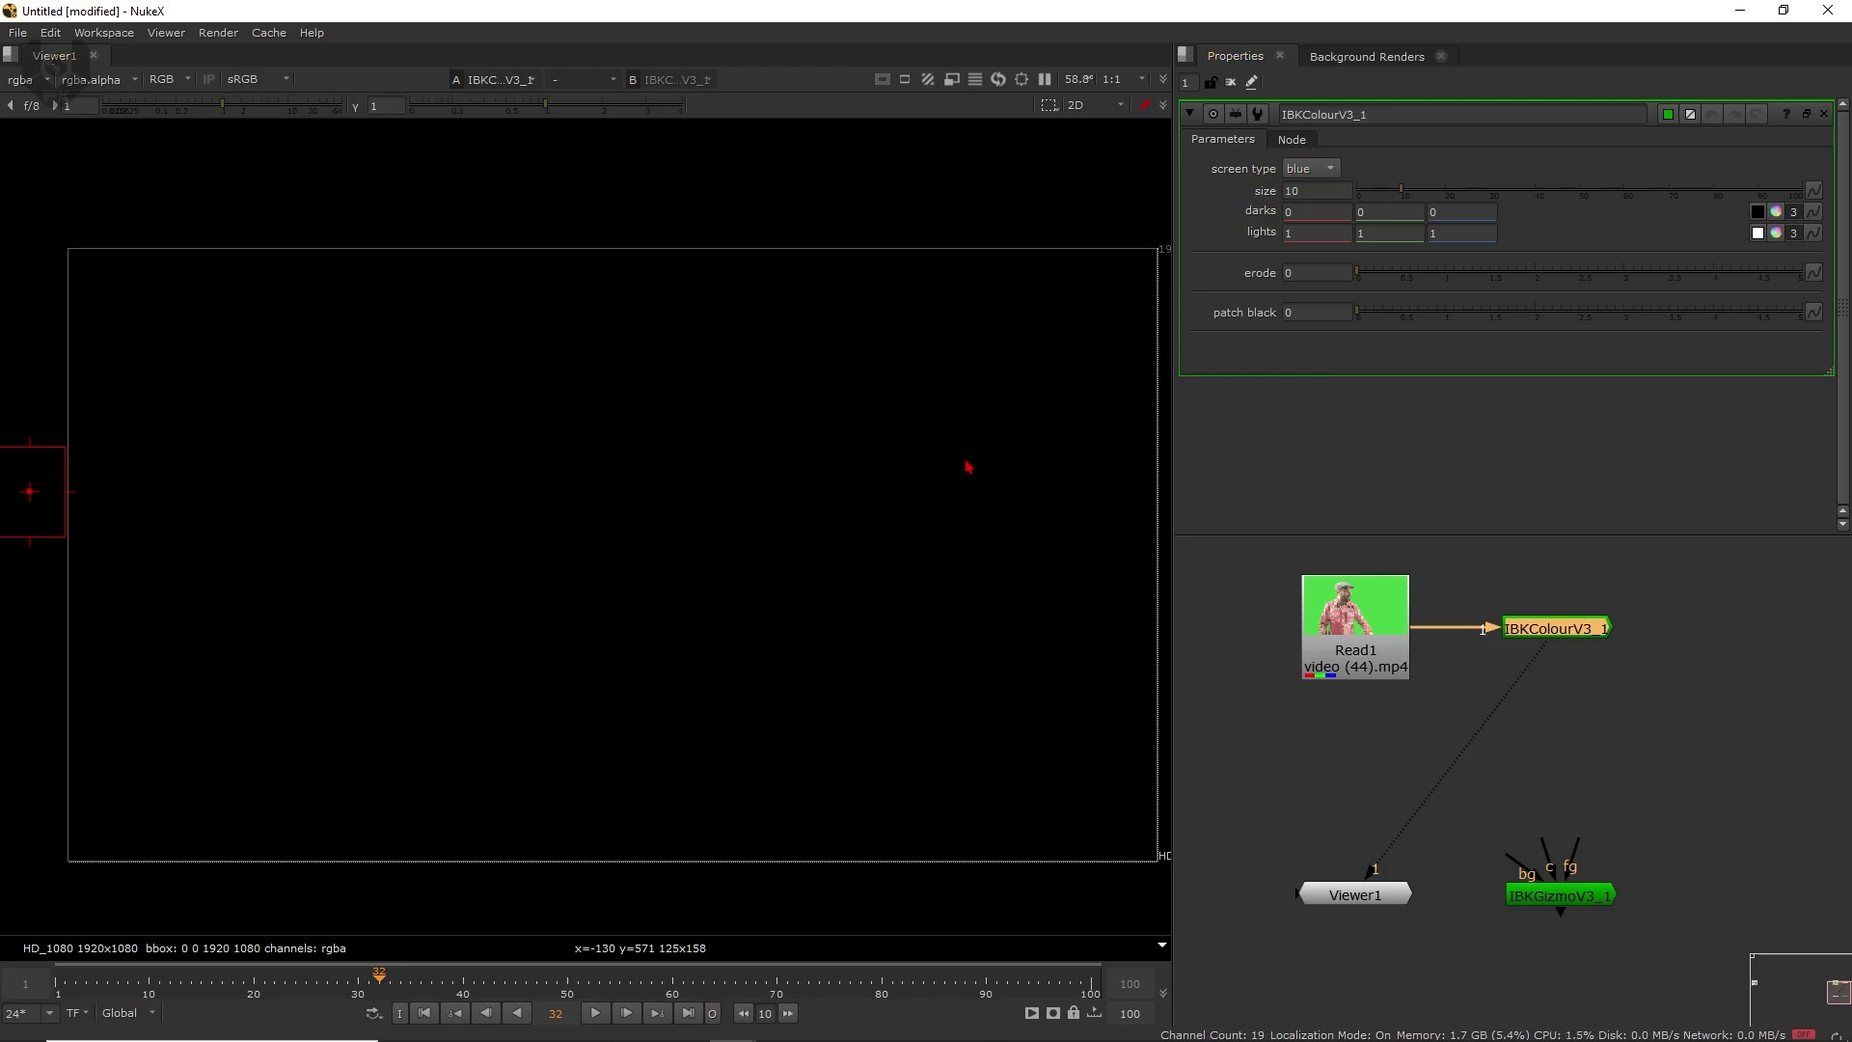
pyautogui.click(1314, 181)
pyautogui.click(1305, 148)
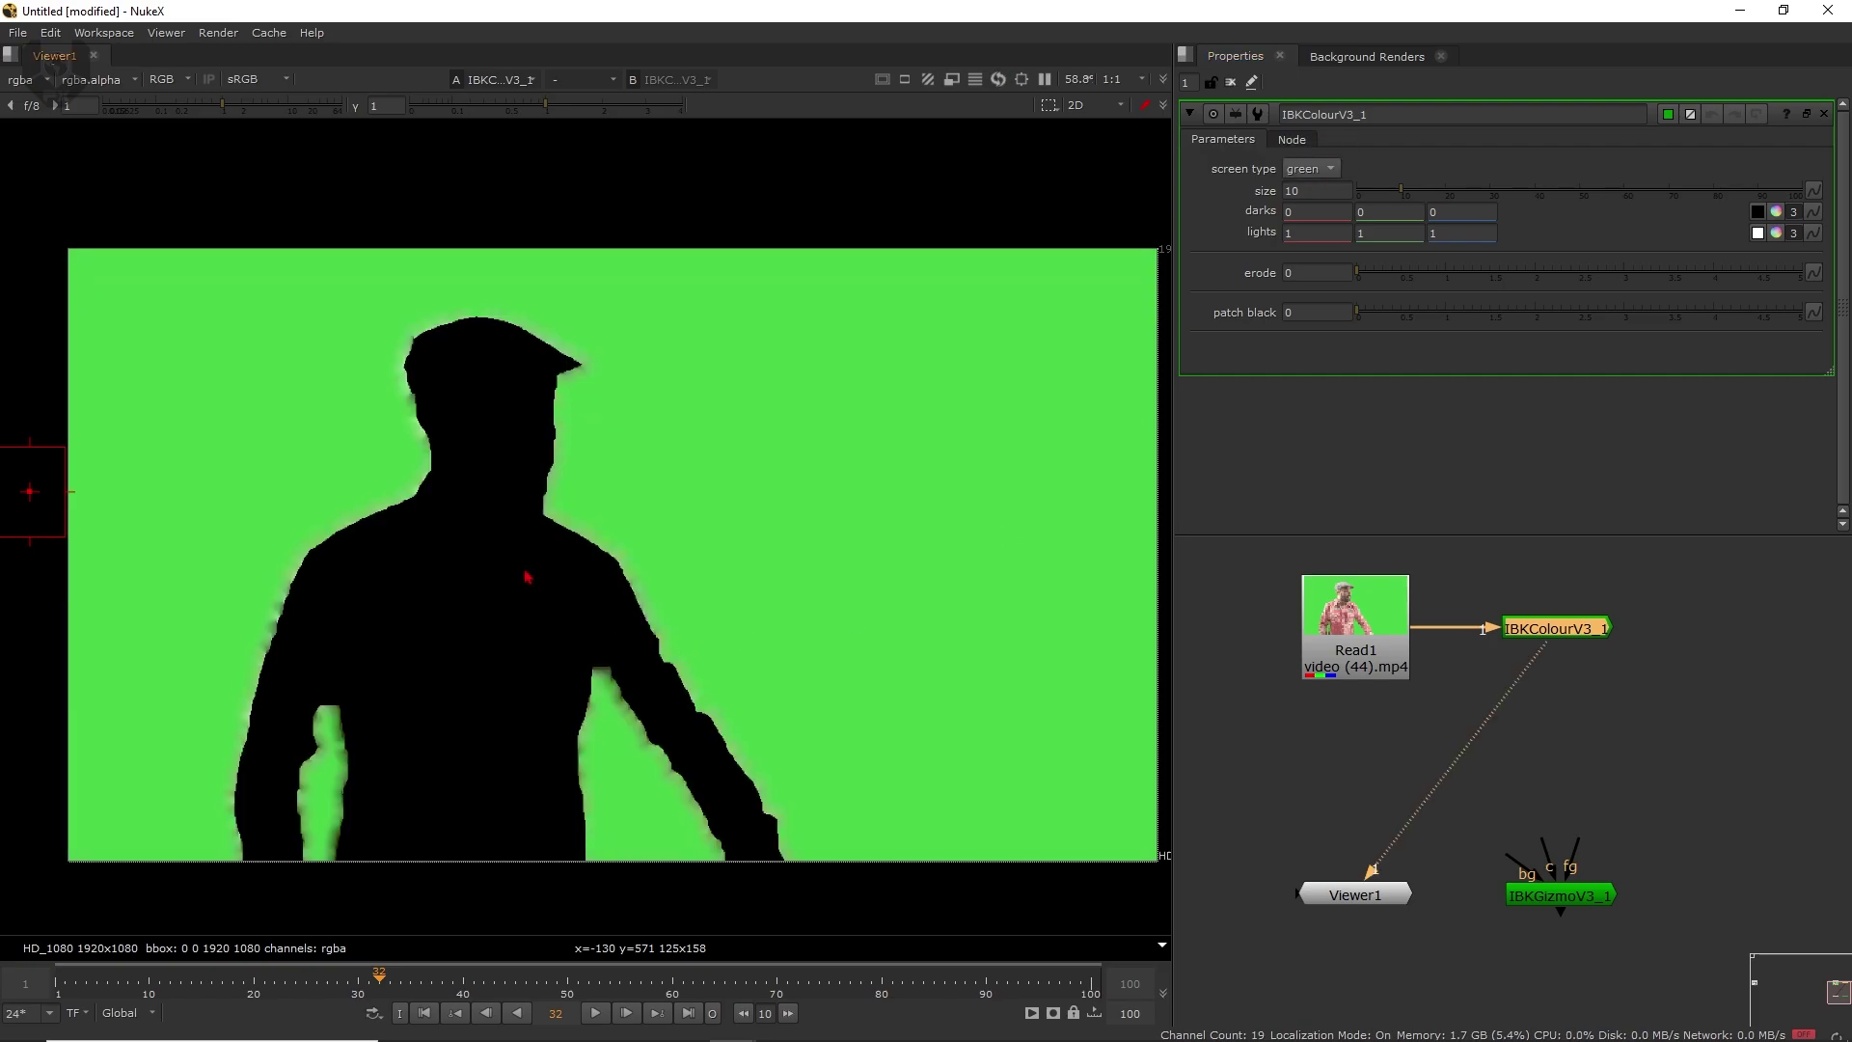
# - Examine the edges of the man's silhouette in the IBKColour output, especially around the neck and shoulder
pyautogui.scroll(2, 646, 545)
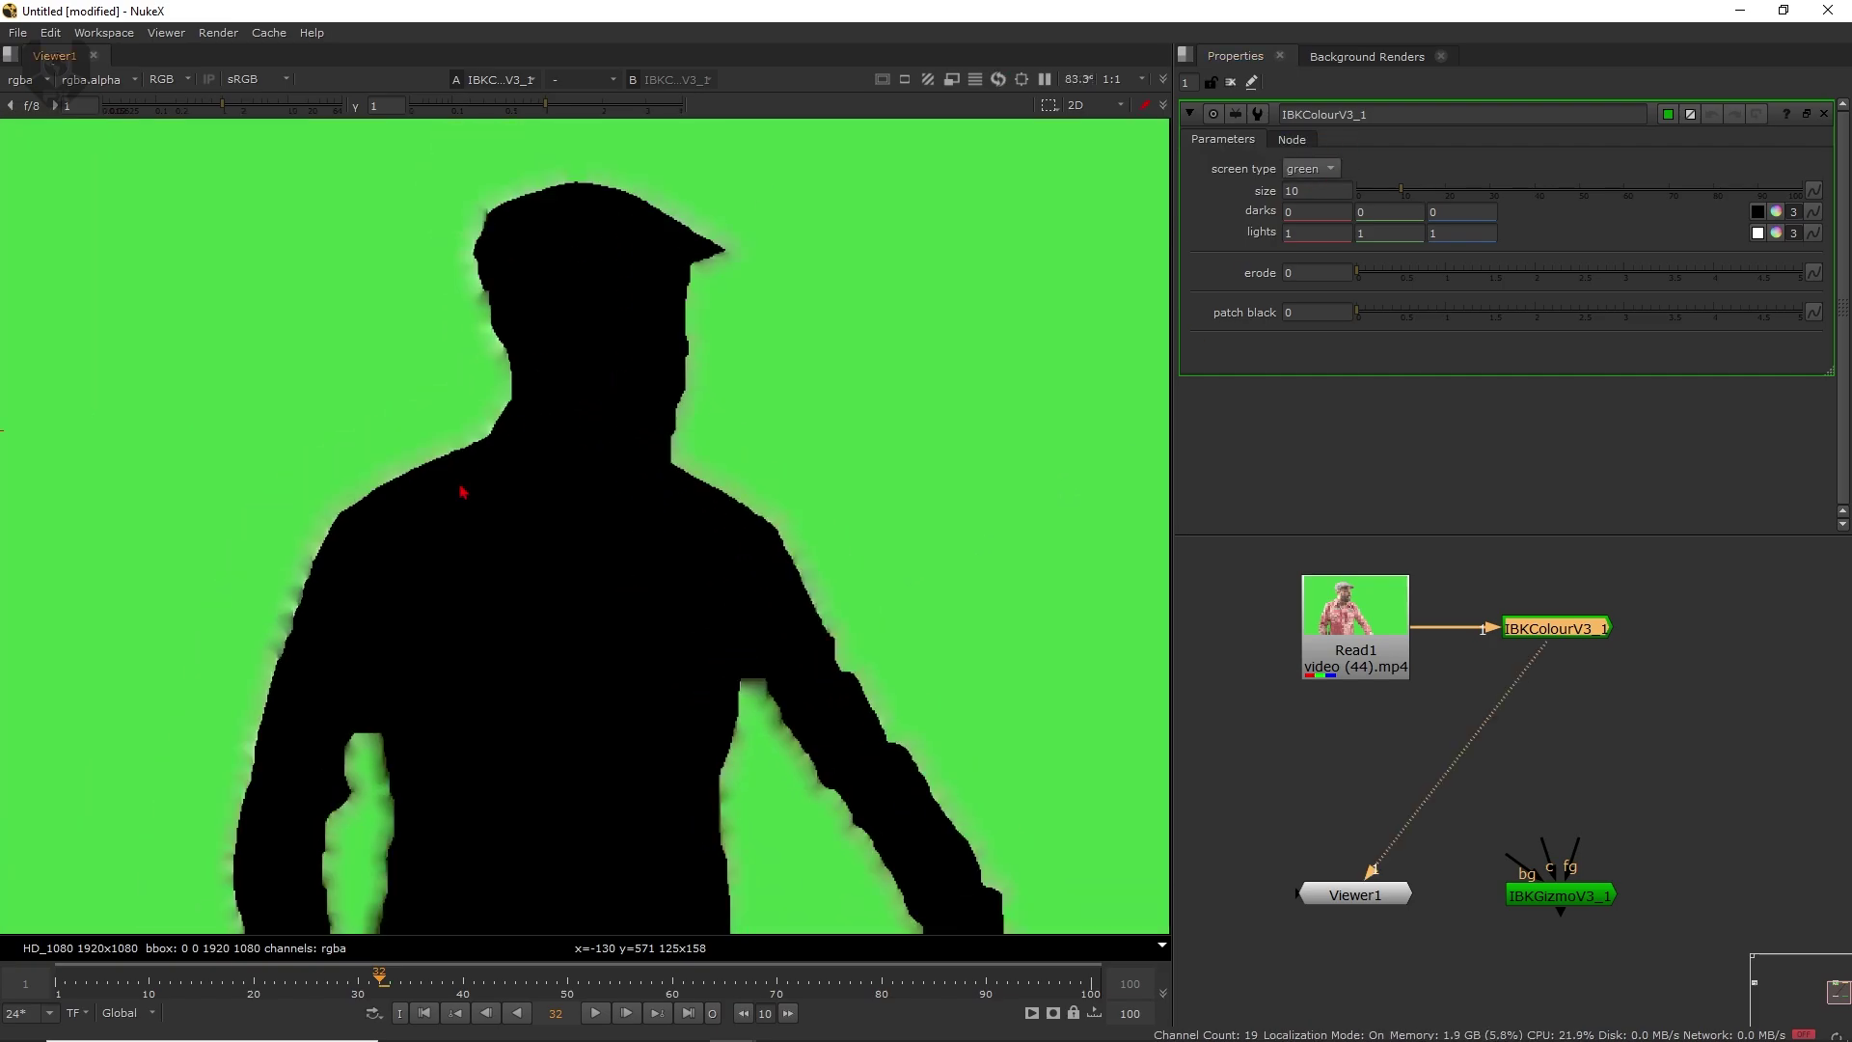
pyautogui.scroll(-2, 503, 605)
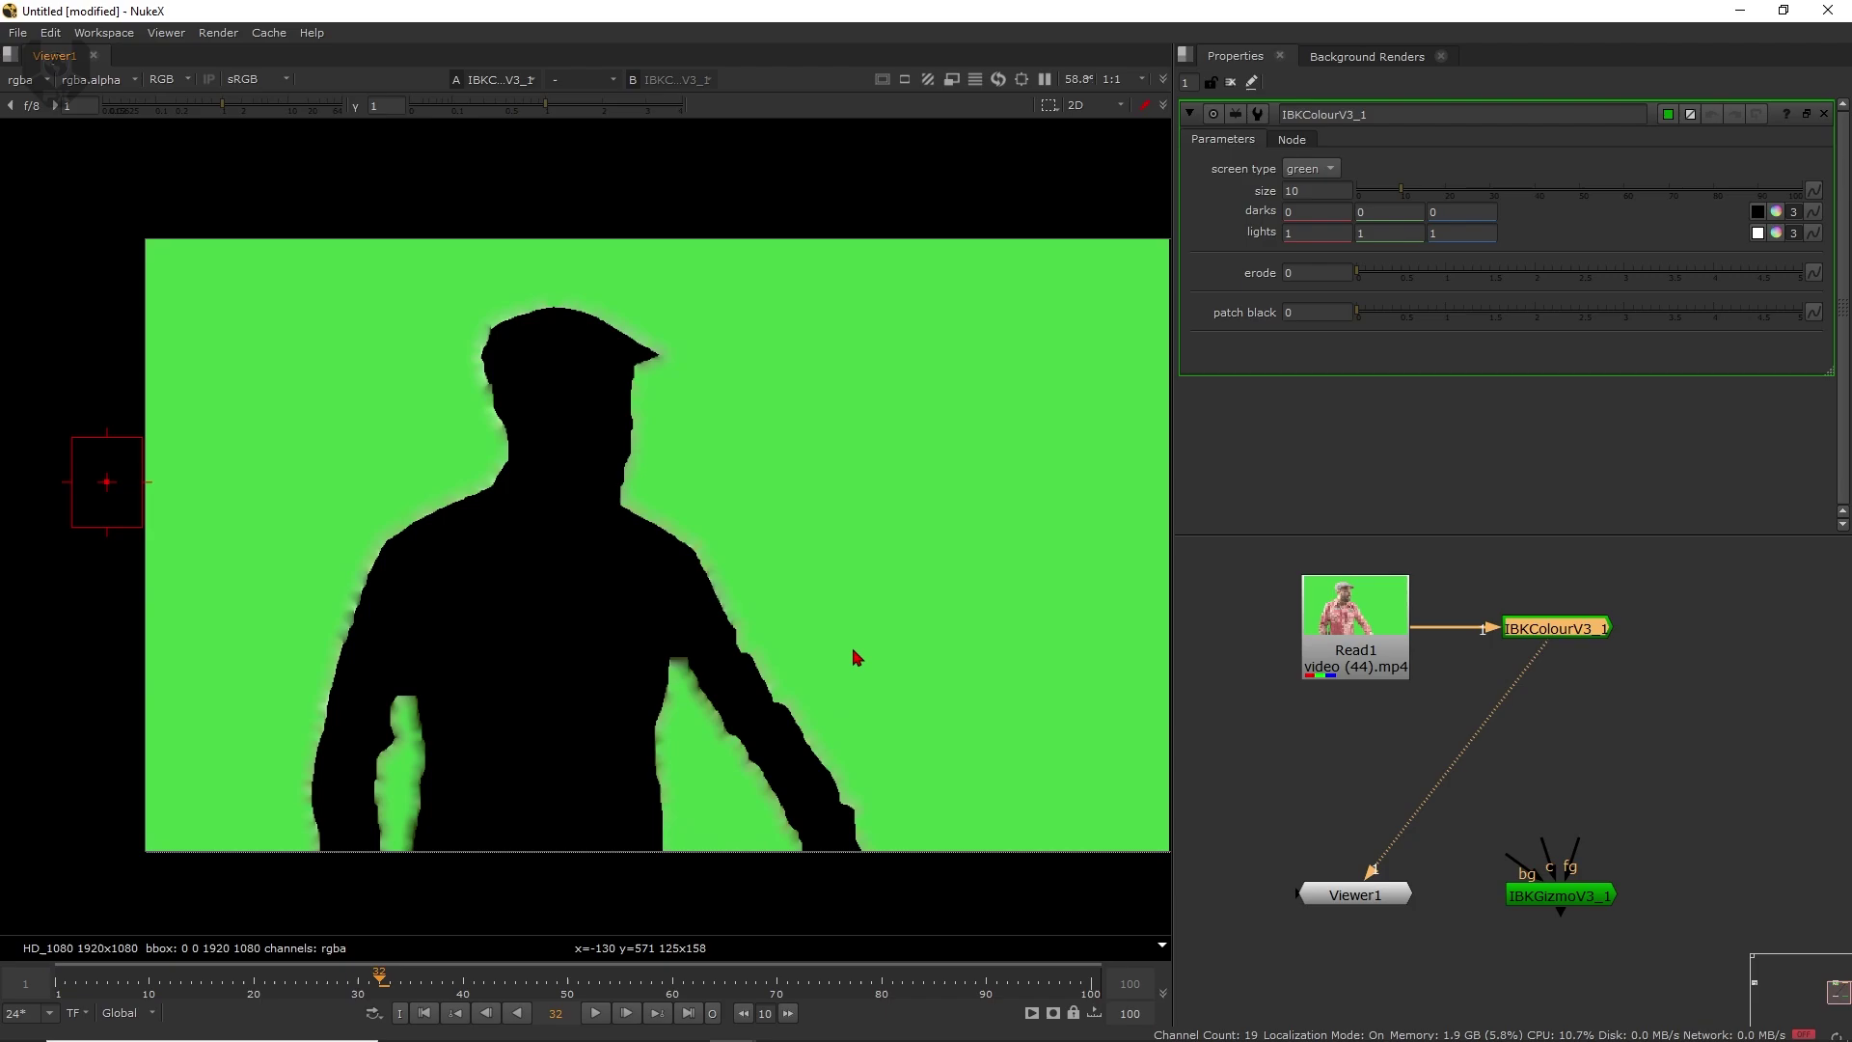
pyautogui.moveTo(854, 657); pyautogui.dragTo(919, 656, button='middle')
pyautogui.scroll(1, 628, 624)
pyautogui.moveTo(628, 624); pyautogui.dragTo(720, 625, button='middle')
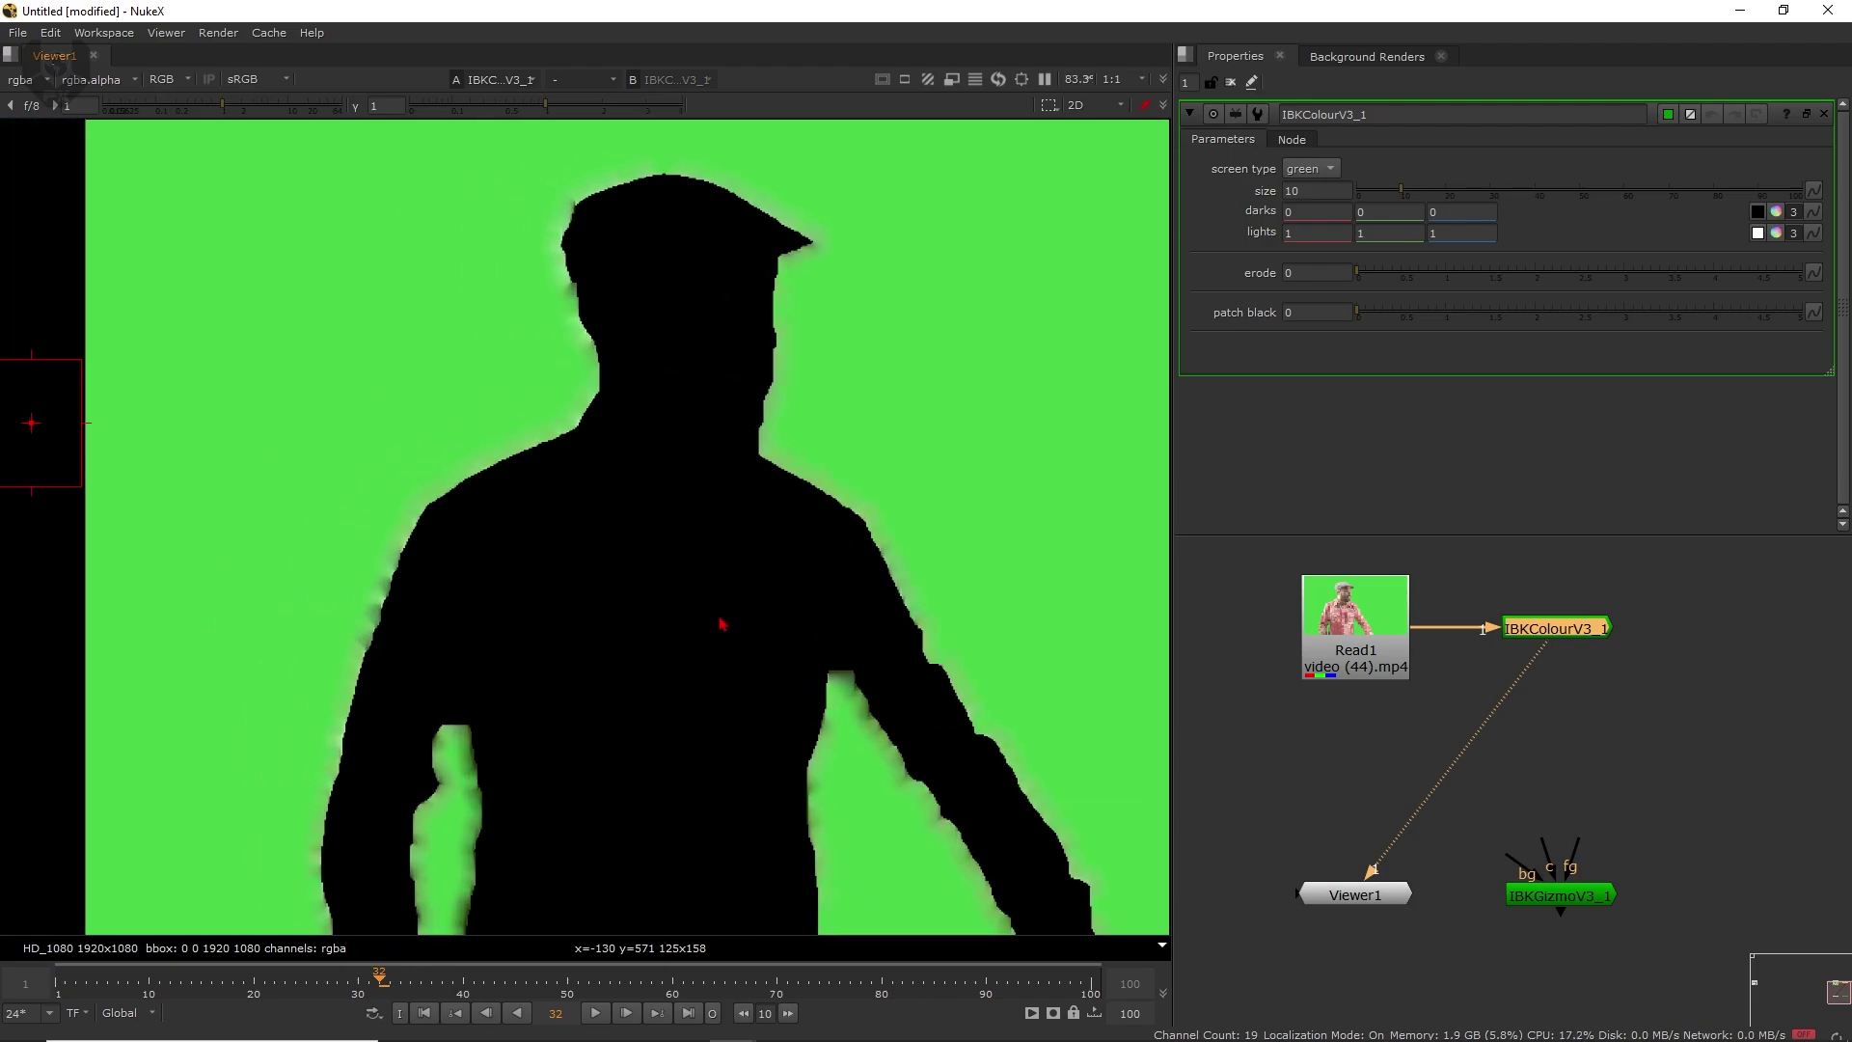
pyautogui.scroll(3, 530, 380)
pyautogui.moveTo(567, 394); pyautogui.dragTo(622, 482, button='middle')
pyautogui.scroll(1, 648, 366)
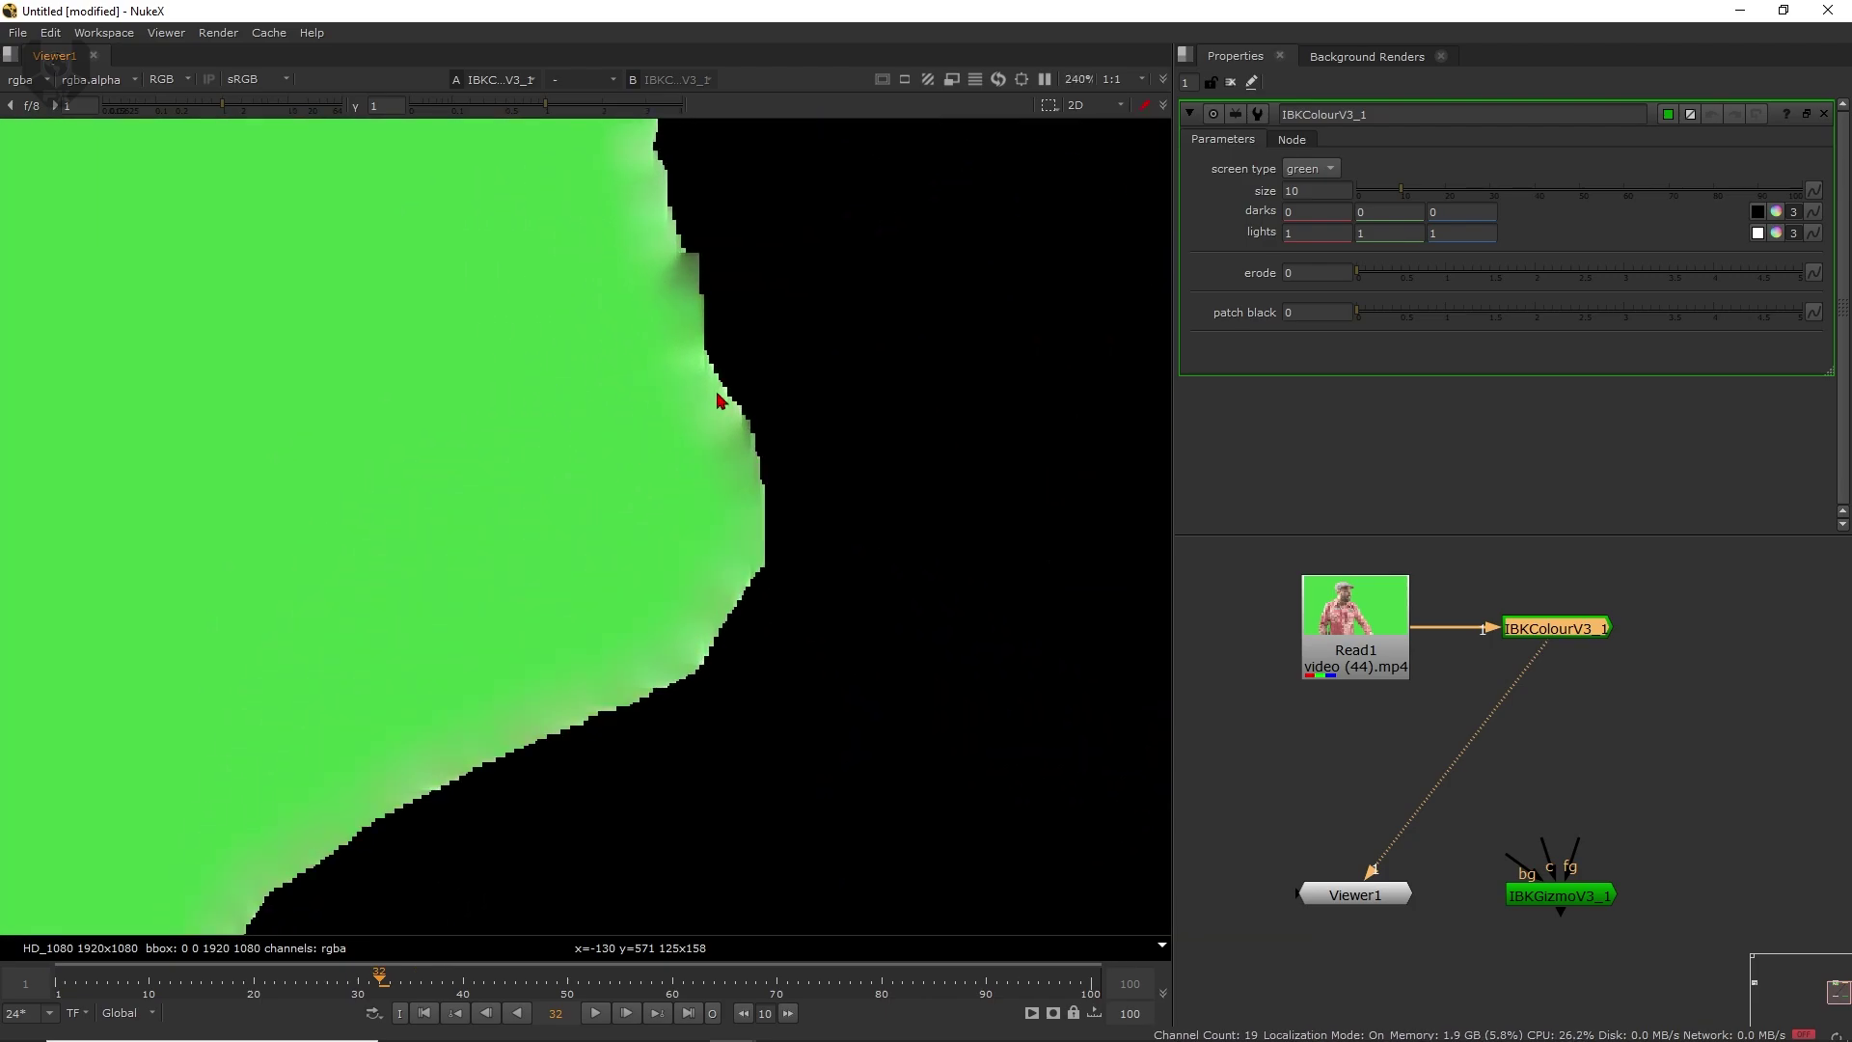
pyautogui.scroll(-1, 712, 398)
pyautogui.moveTo(649, 699); pyautogui.dragTo(630, 577, button='middle')
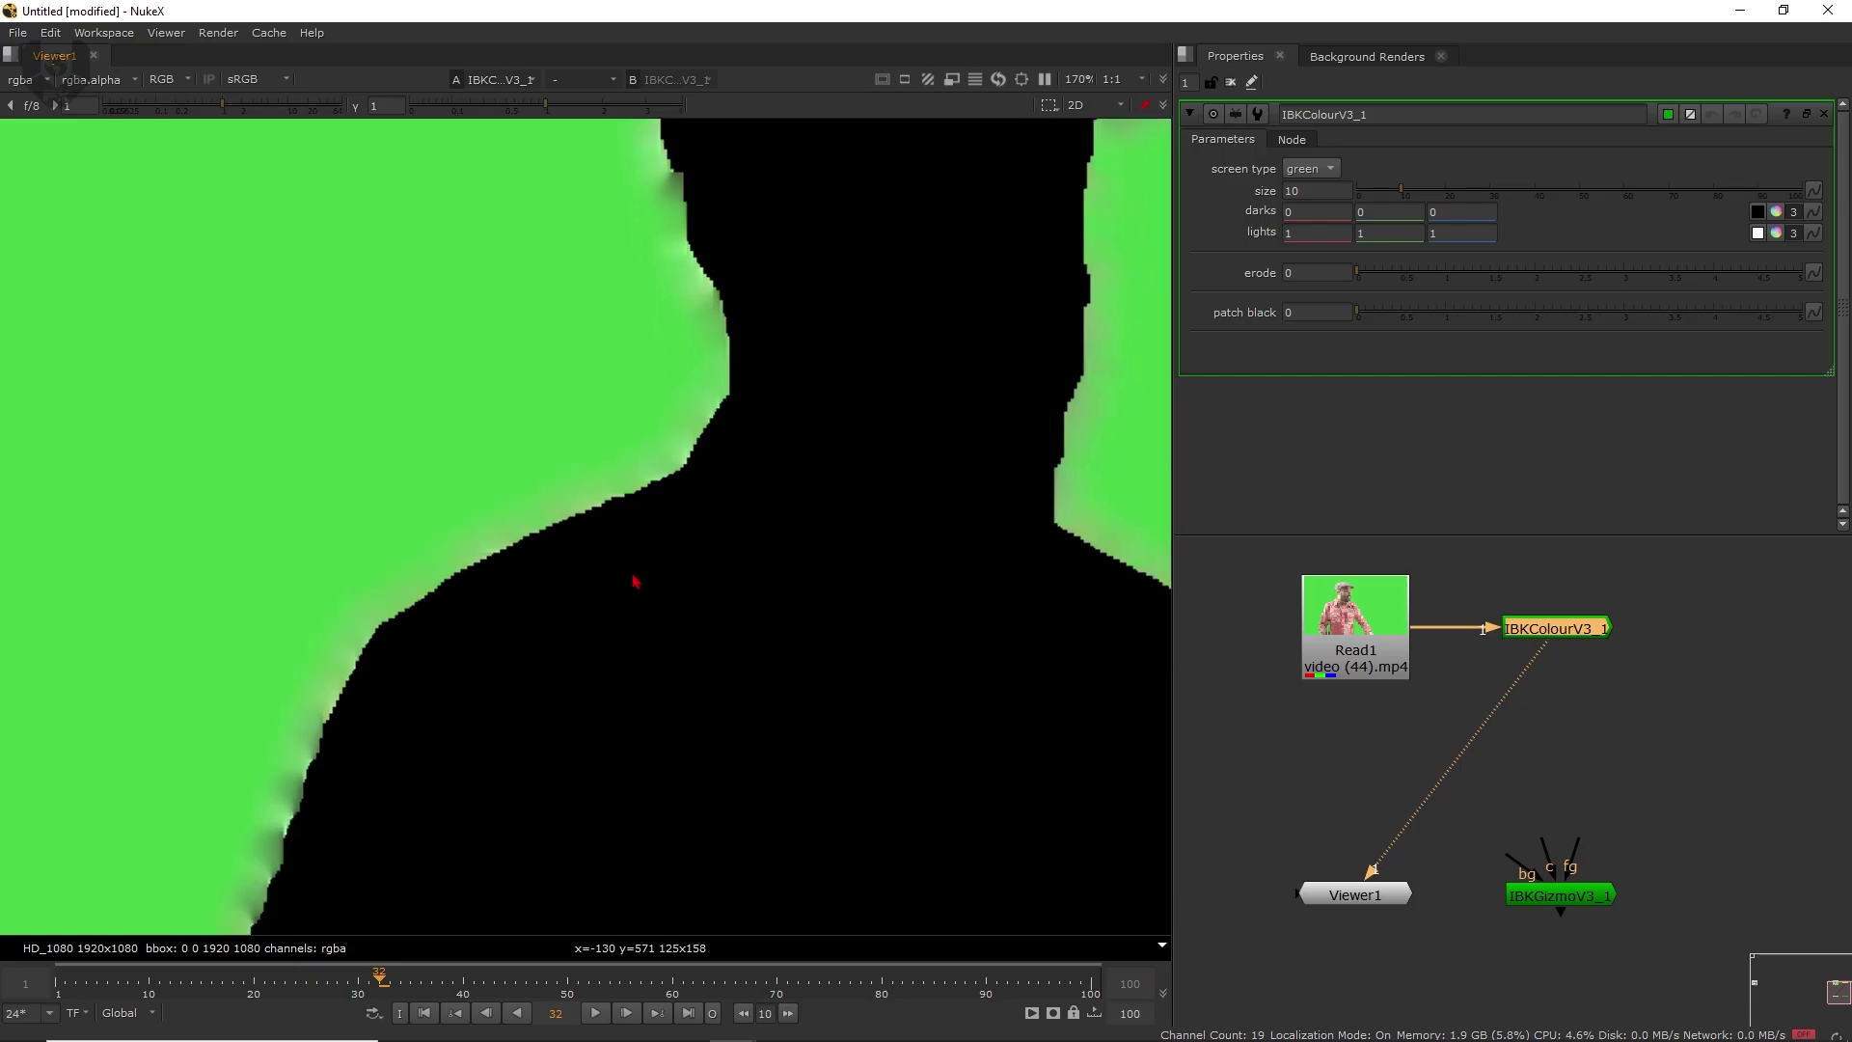
pyautogui.scroll(-2, 632, 564)
pyautogui.moveTo(781, 529); pyautogui.dragTo(602, 432, button='middle')
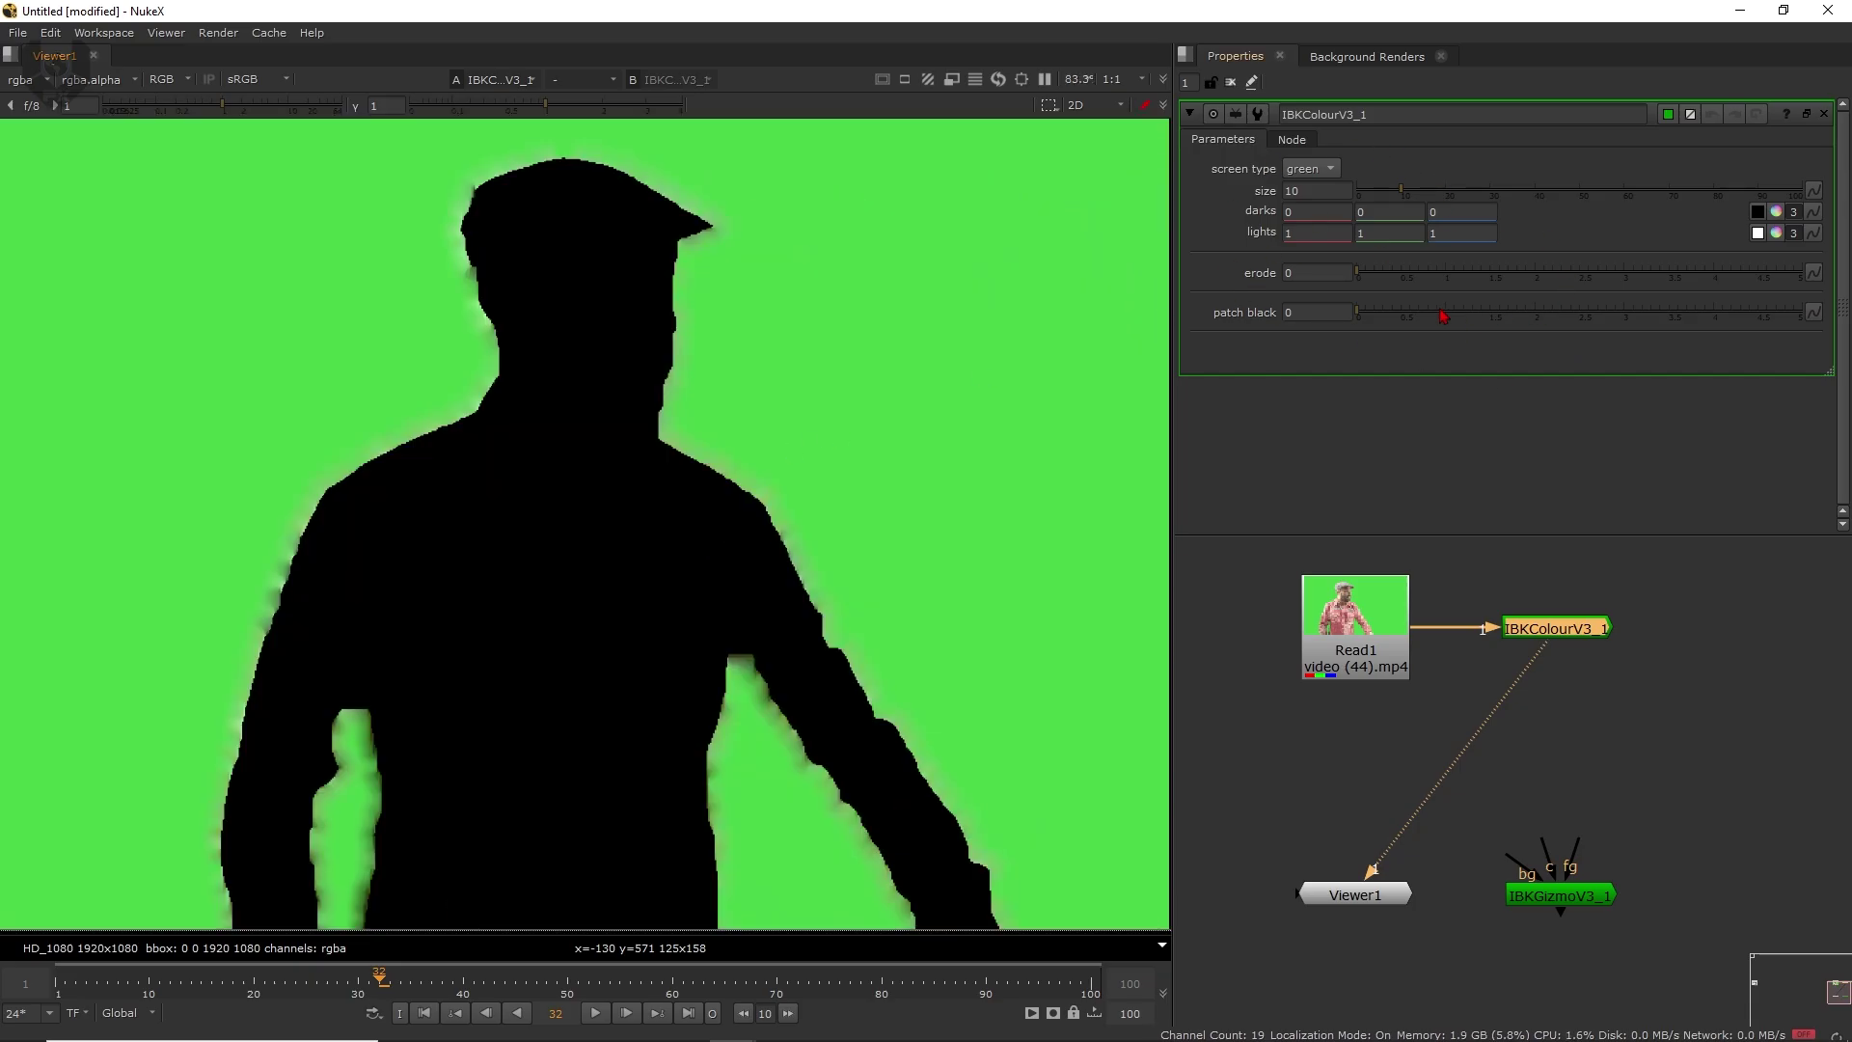
# - Set the IBKColour node's size to 0
pyautogui.doubleClick(1287, 191)
pyautogui.press('Tab')
pyautogui.press('Tab')
pyautogui.press('Tab')
pyautogui.press('Tab')
pyautogui.moveTo(1412, 203); pyautogui.dragTo(1322, 268)
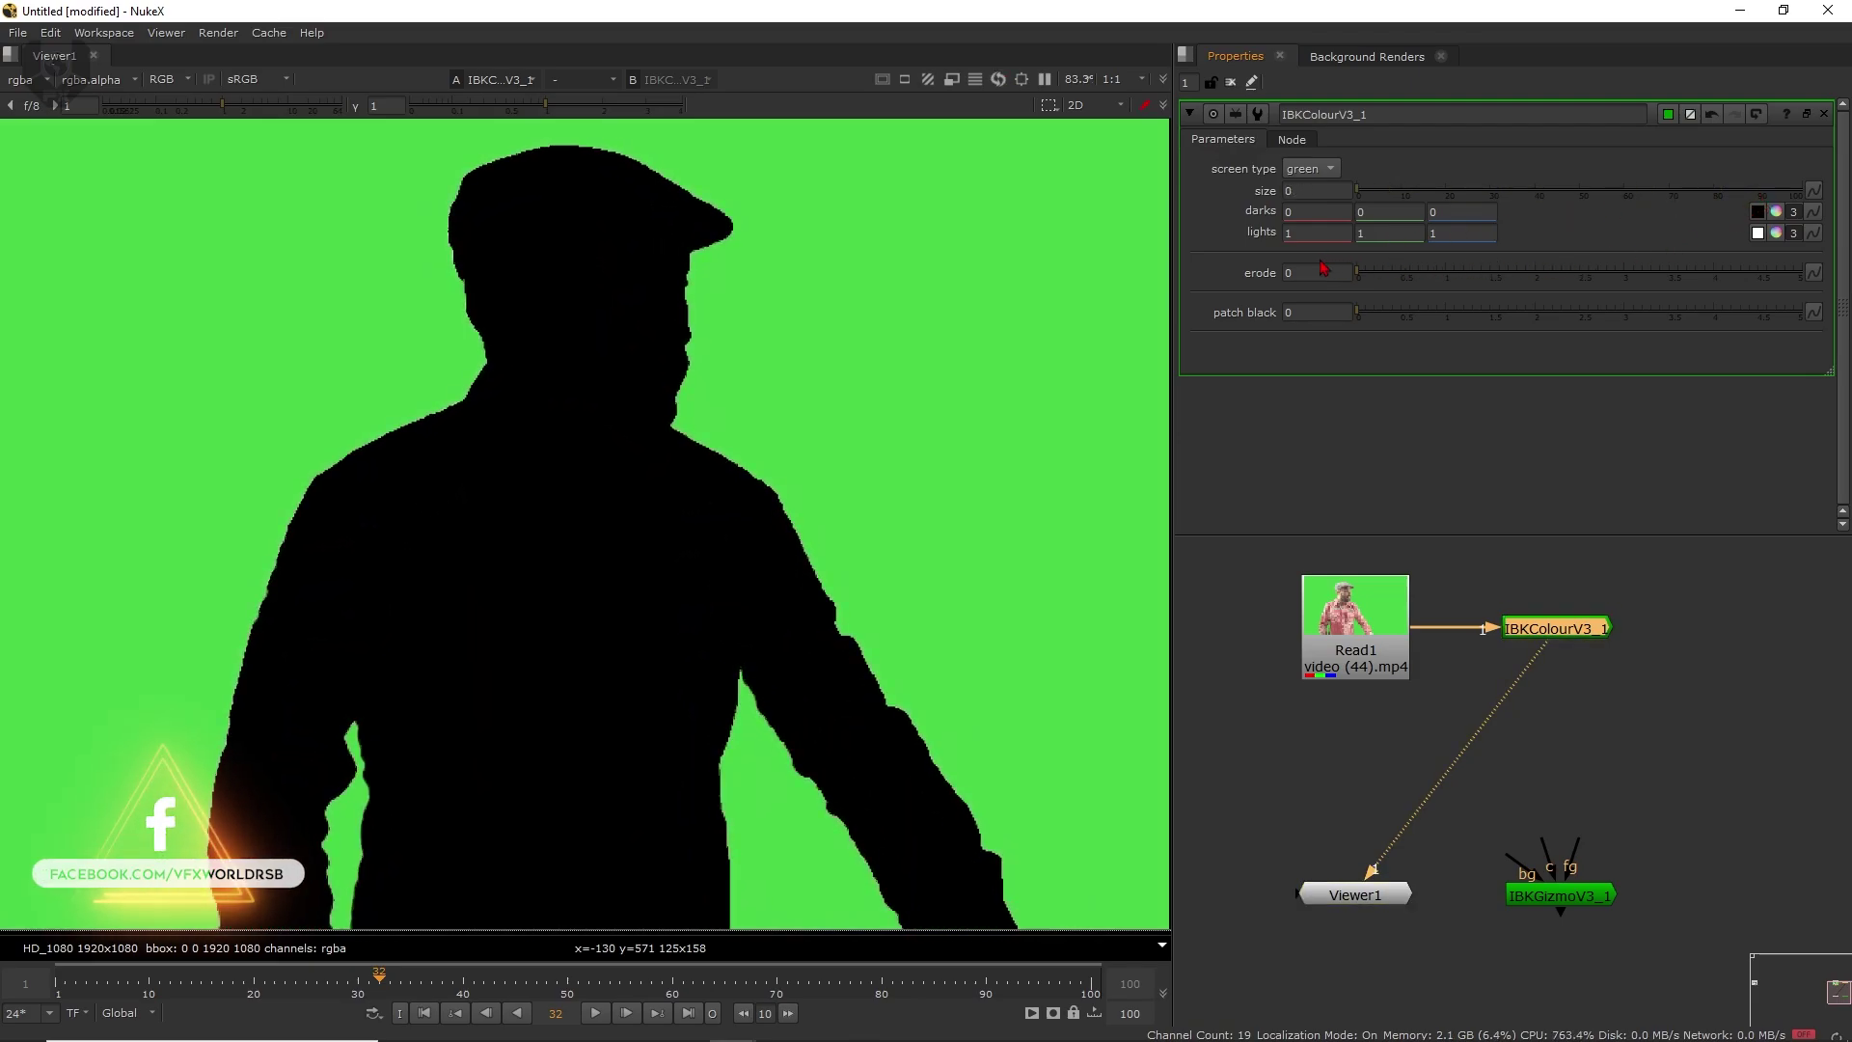
# - Compare the silhouette edges by raising the IBKColour size to 10 and returning it to 0
pyautogui.scroll(6, 559, 392)
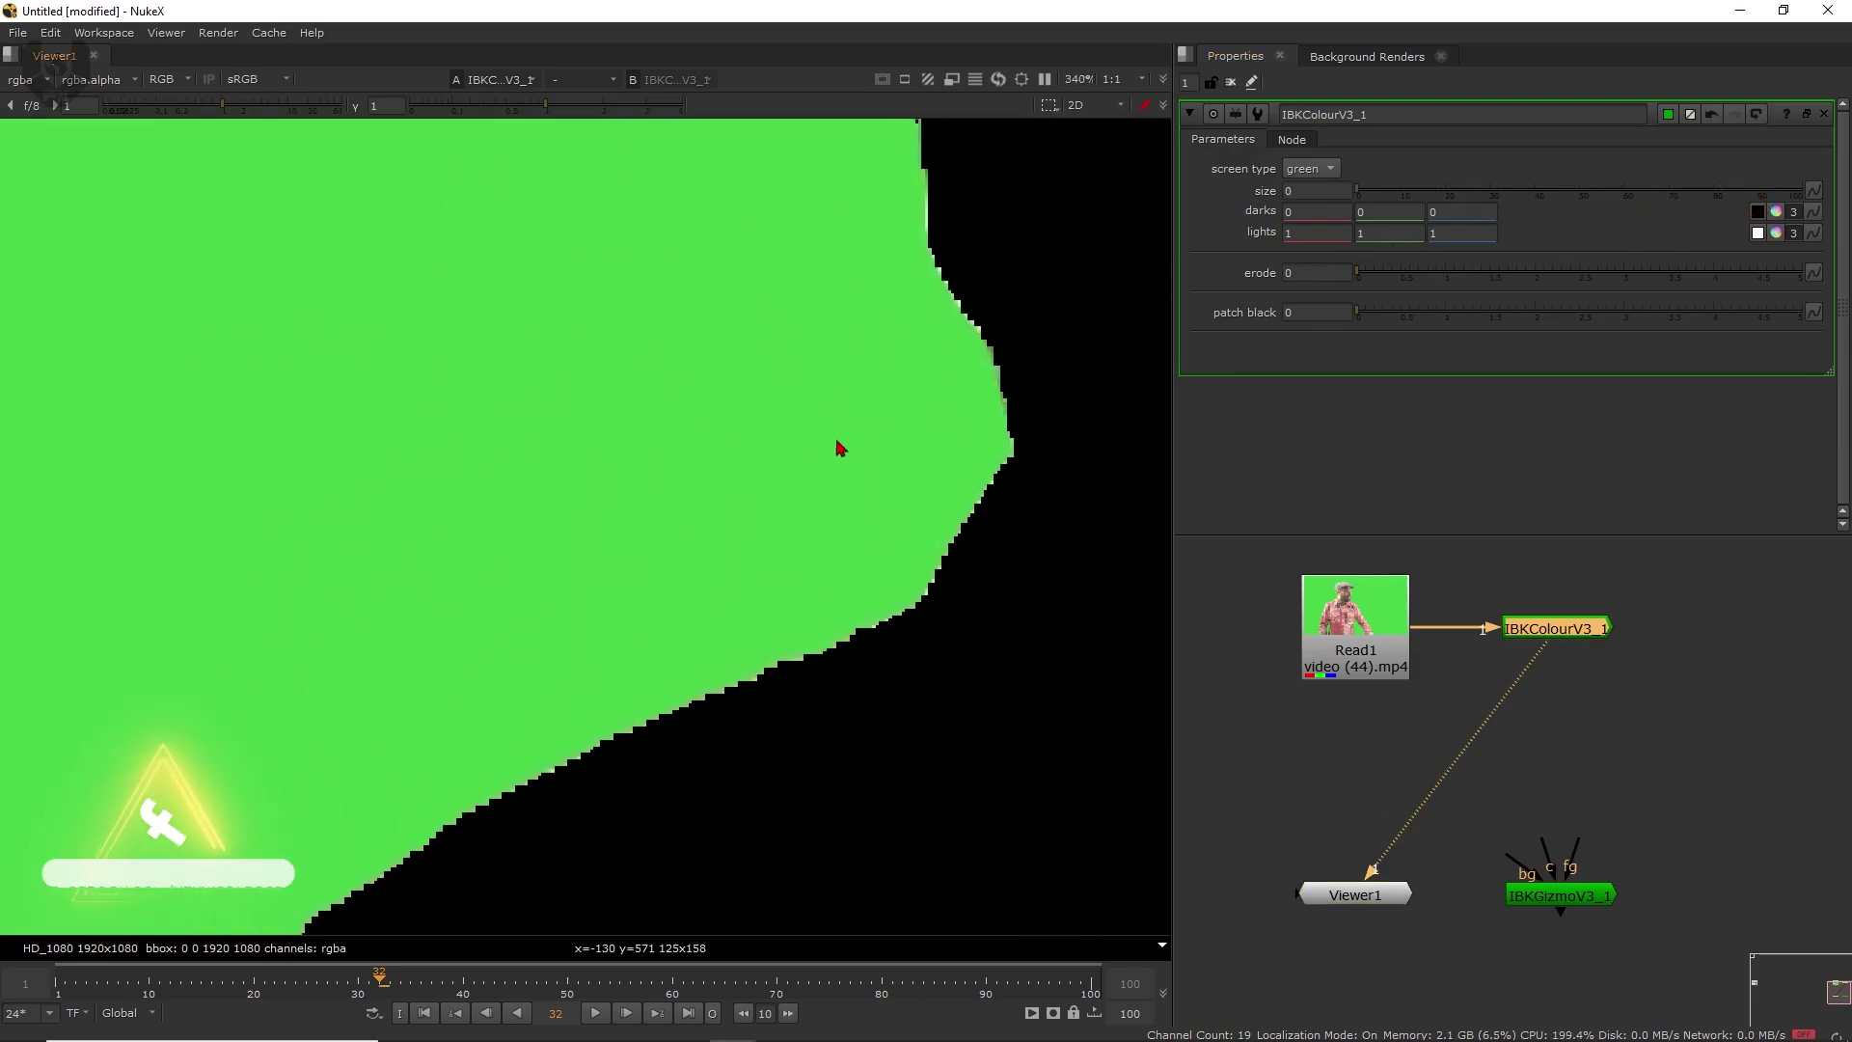
pyautogui.moveTo(1358, 190); pyautogui.dragTo(1400, 196)
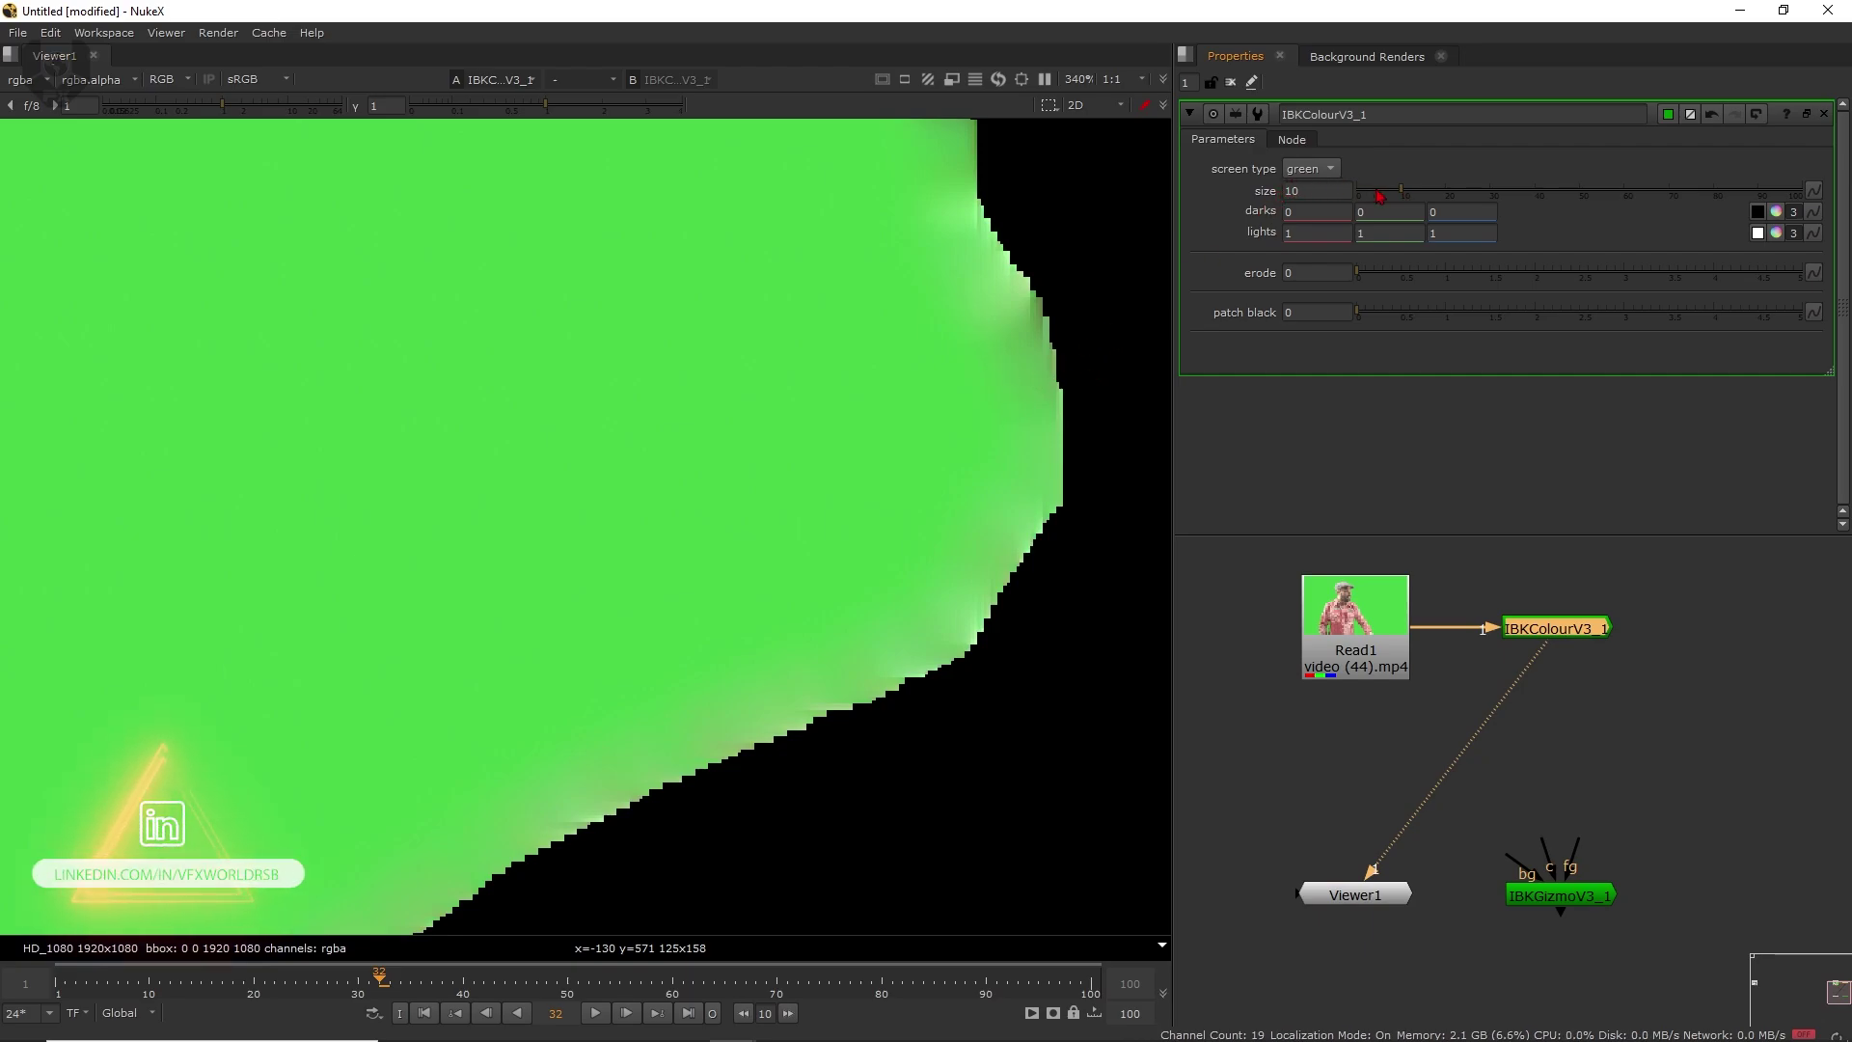
pyautogui.scroll(-5, 823, 344)
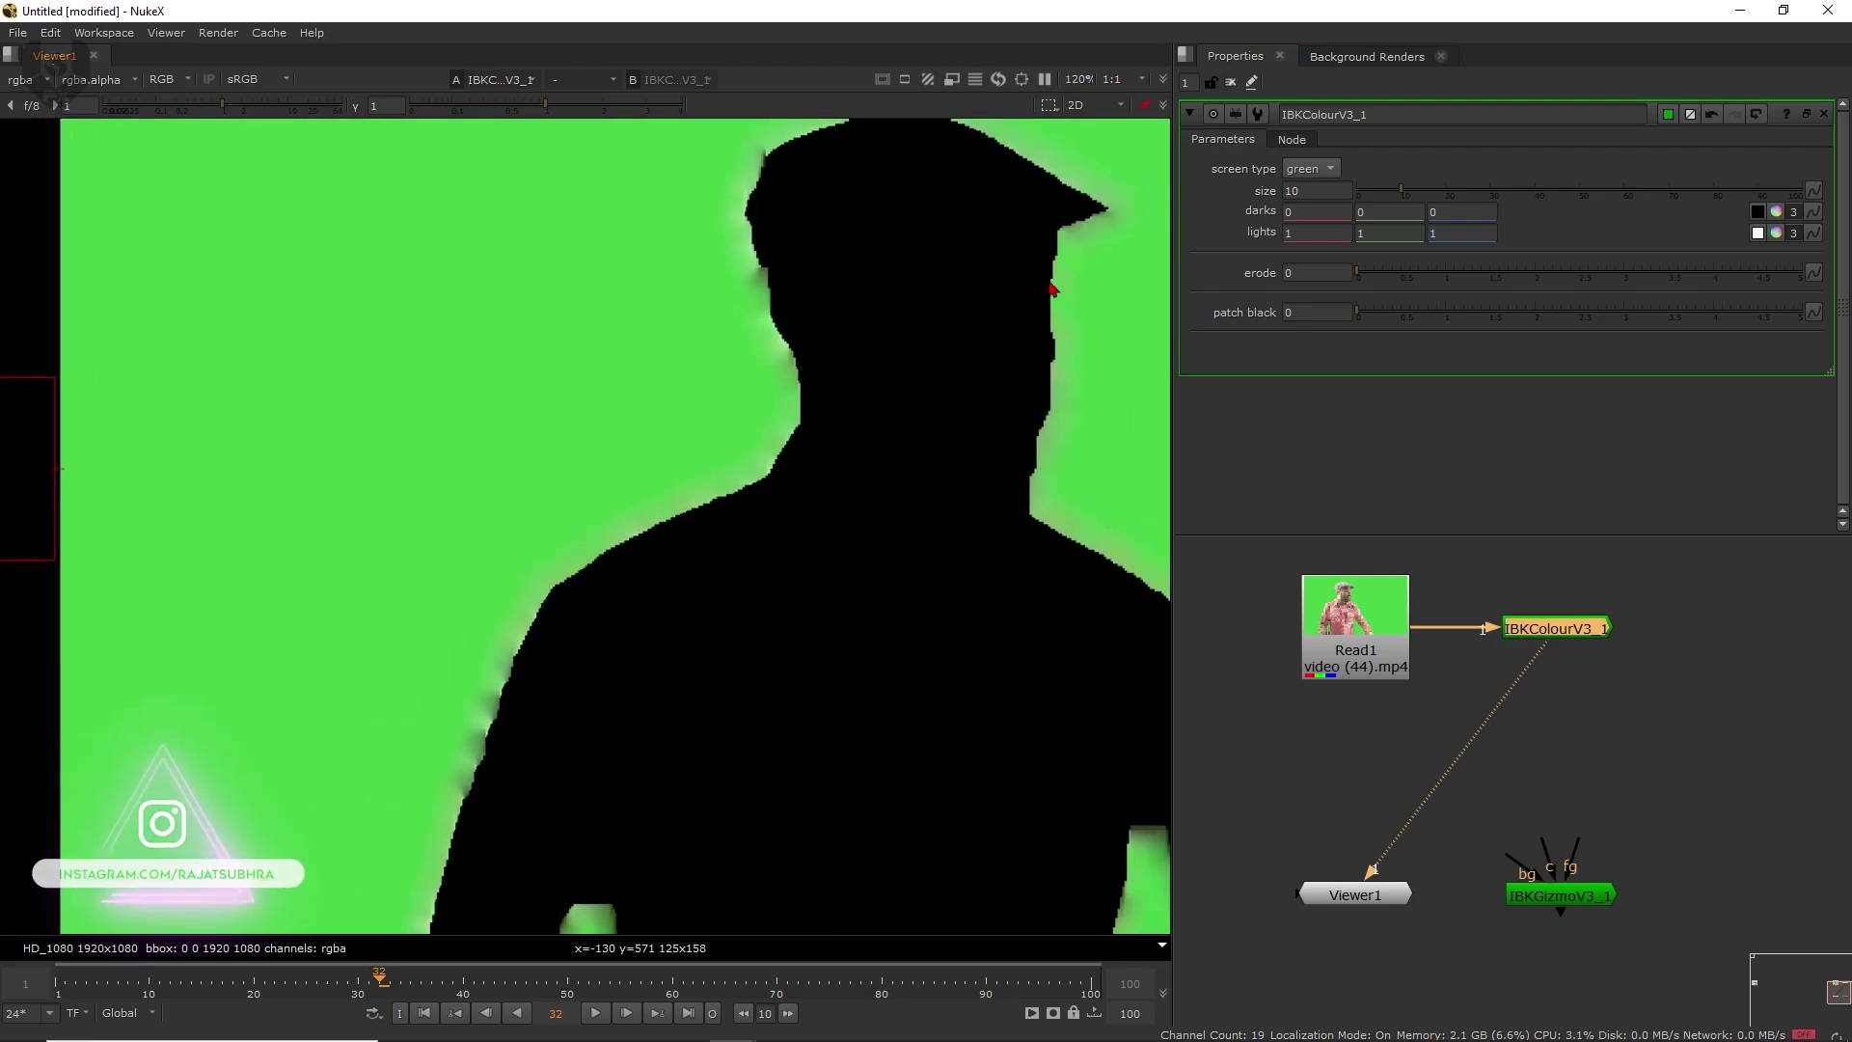
pyautogui.moveTo(1399, 190); pyautogui.dragTo(1337, 189)
pyautogui.moveTo(820, 401); pyautogui.dragTo(741, 402, button='middle')
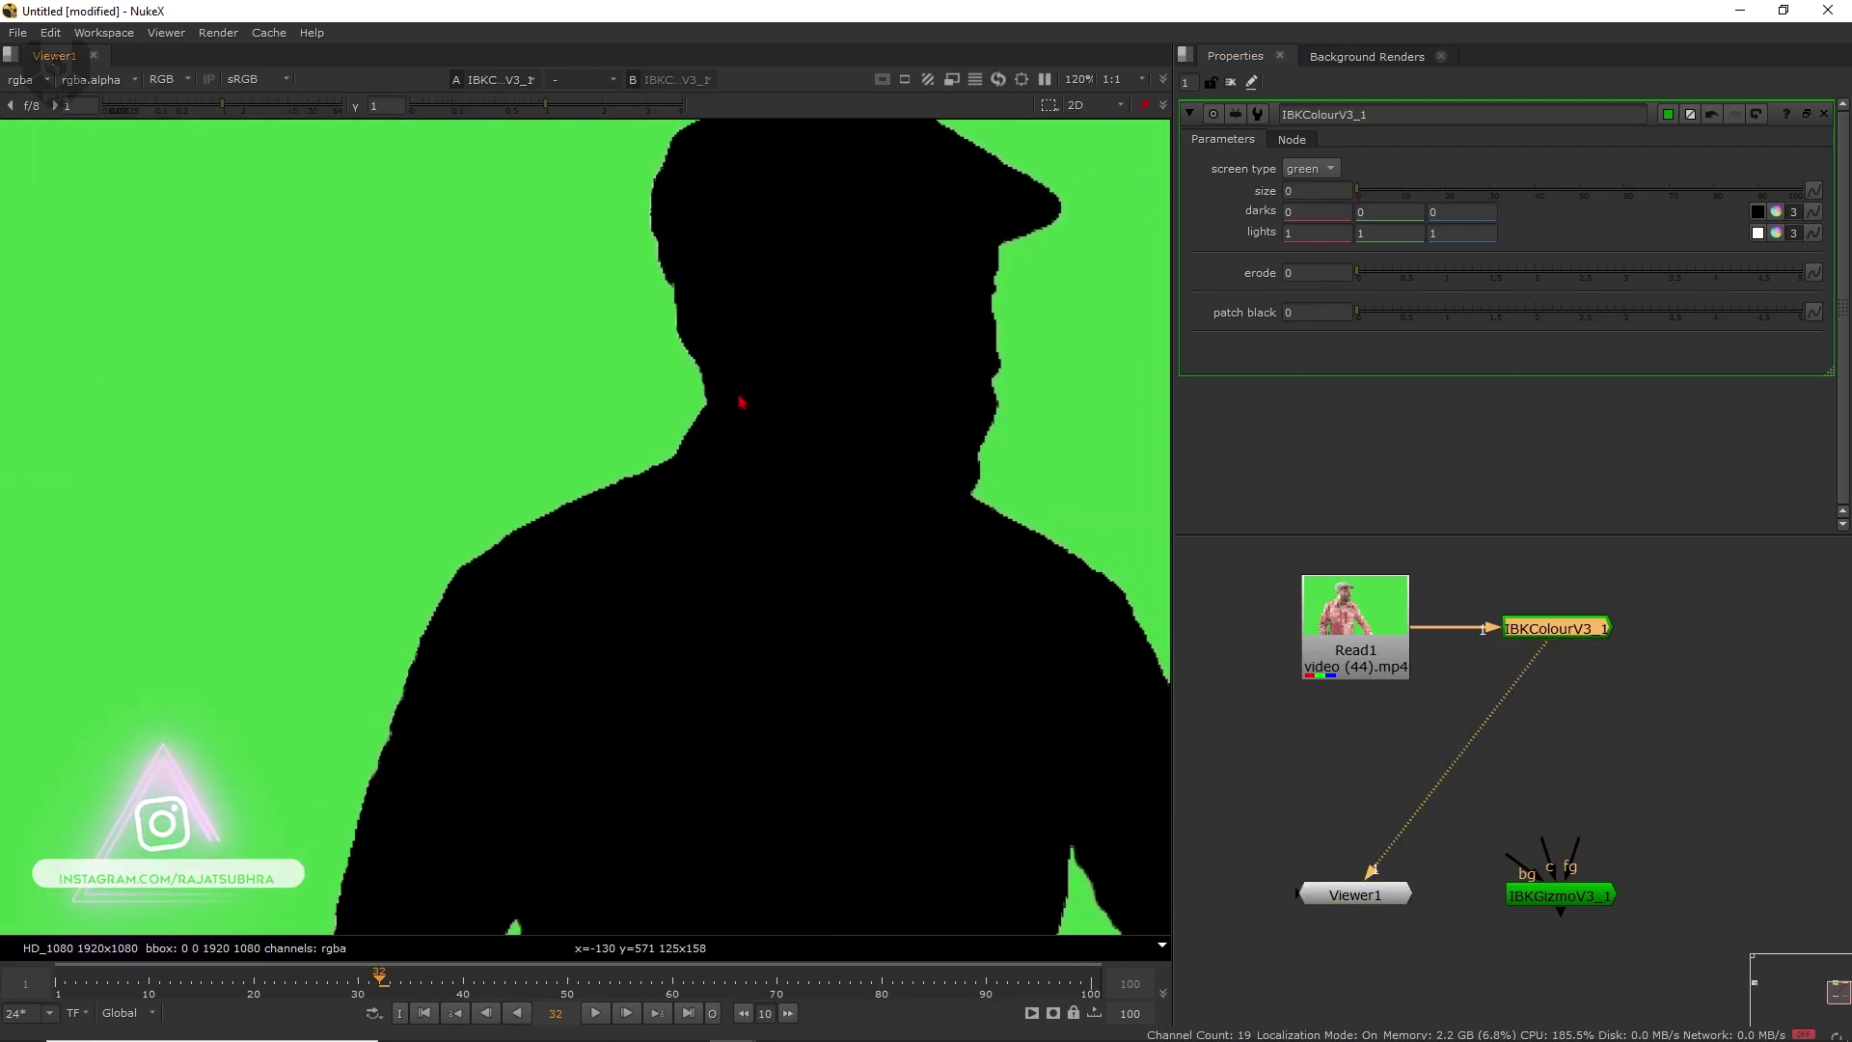
pyautogui.scroll(-2, 736, 472)
pyautogui.moveTo(736, 475); pyautogui.dragTo(728, 363, button='middle')
pyautogui.scroll(2, 820, 464)
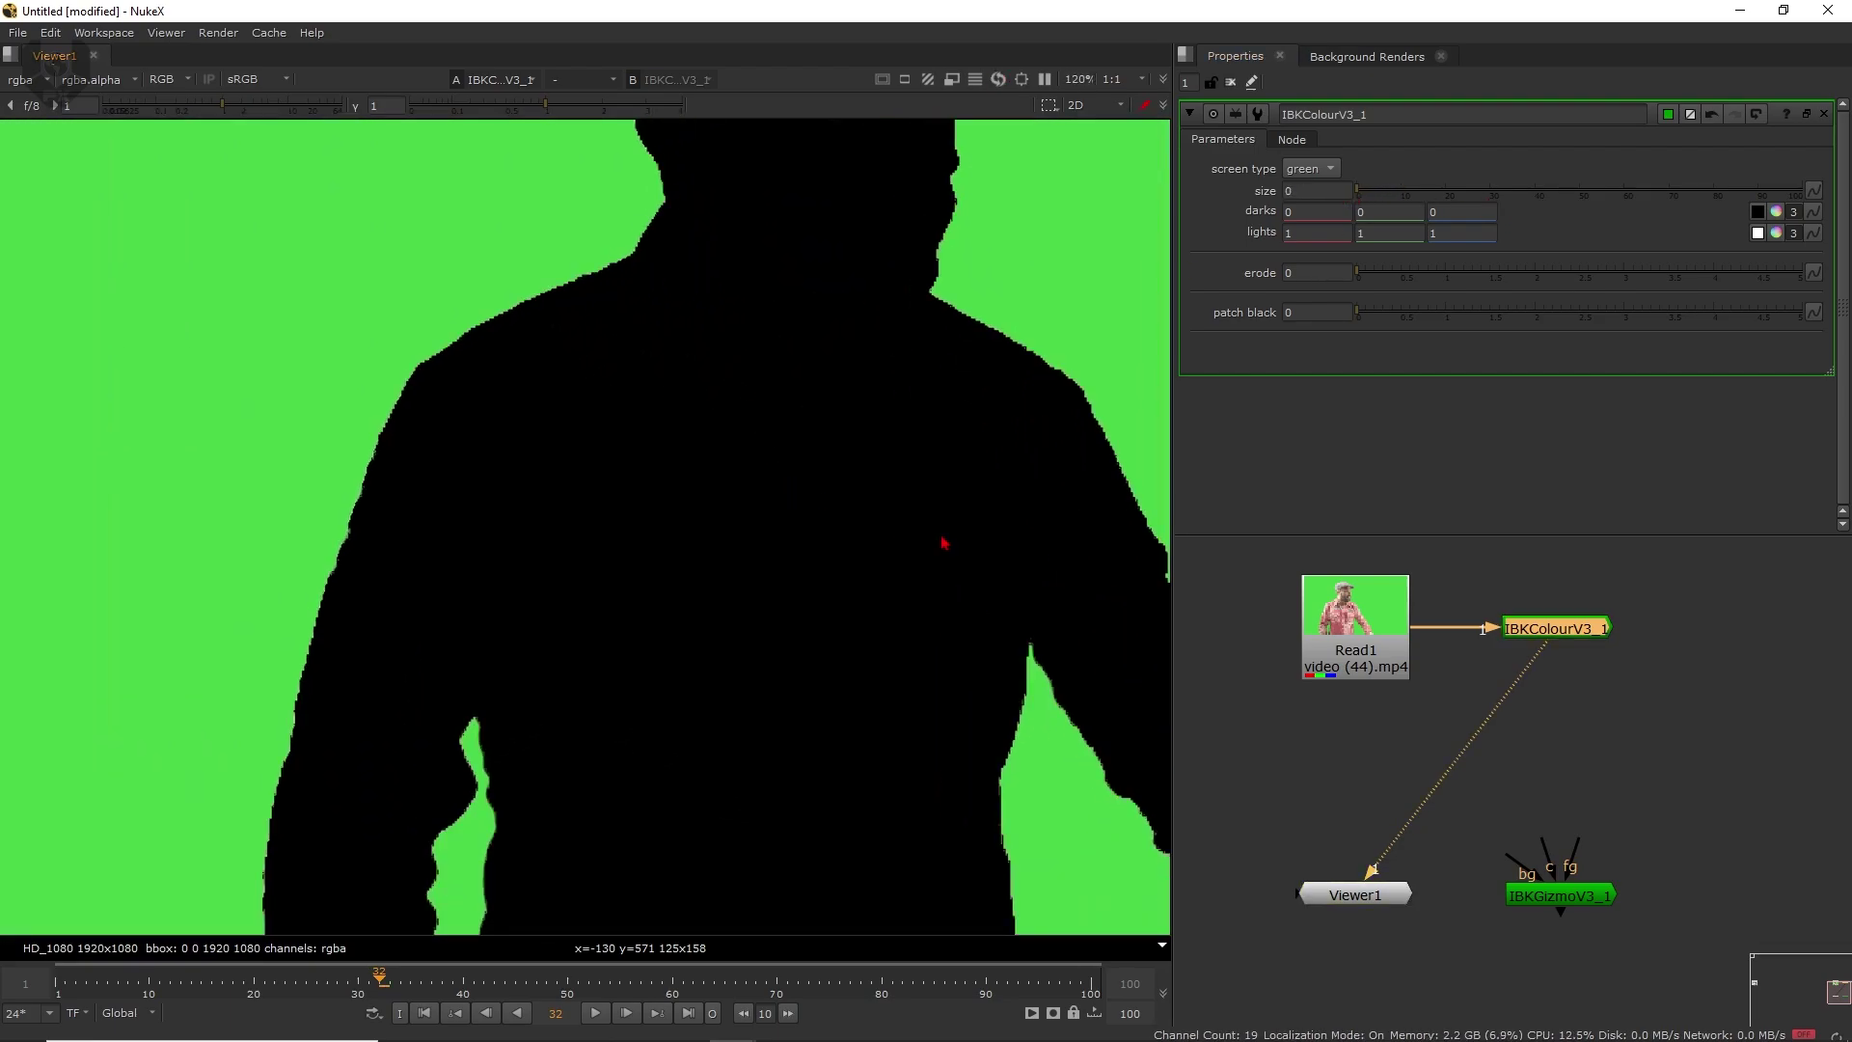
# - Connect Read1 to the viewer's second input to show the original plate, and switch back to the IBKColour output
pyautogui.click(1317, 653)
pyautogui.press('2')
pyautogui.moveTo(741, 348); pyautogui.dragTo(720, 566, button='middle')
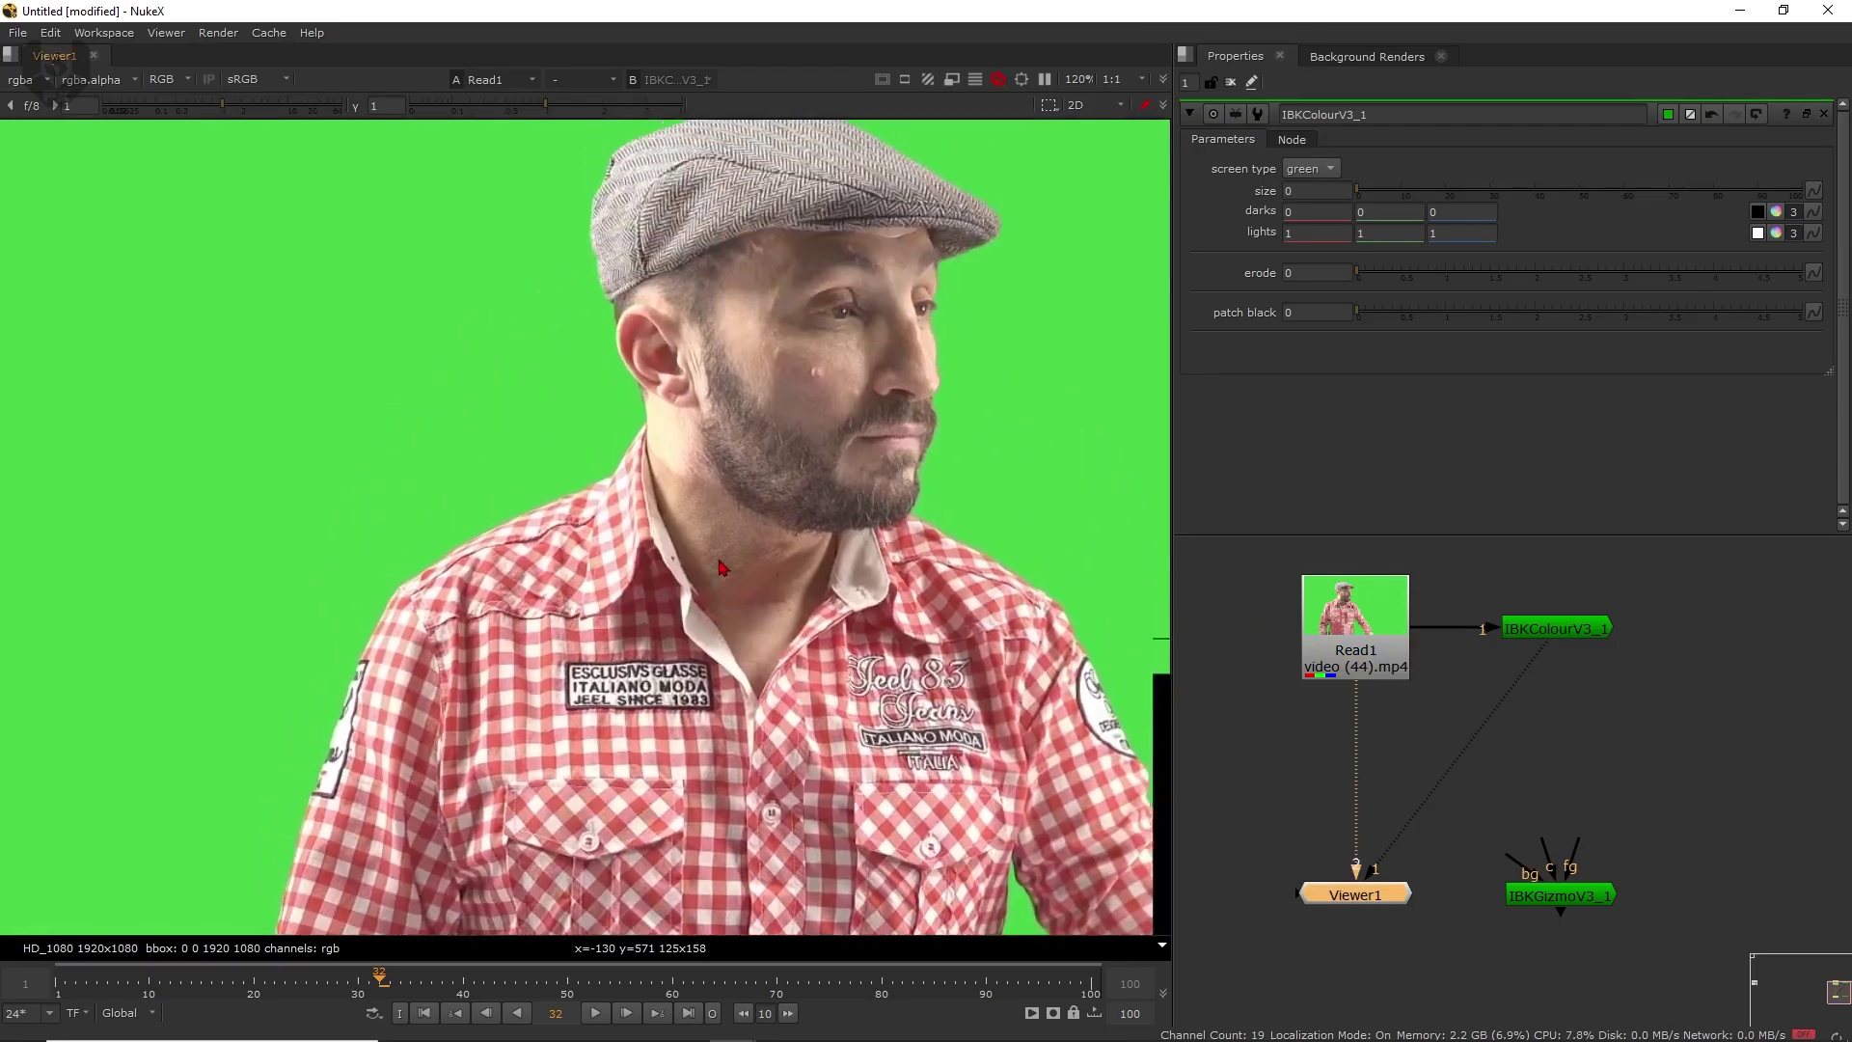
pyautogui.scroll(2, 718, 564)
pyautogui.click(1529, 632)
pyautogui.press('1')
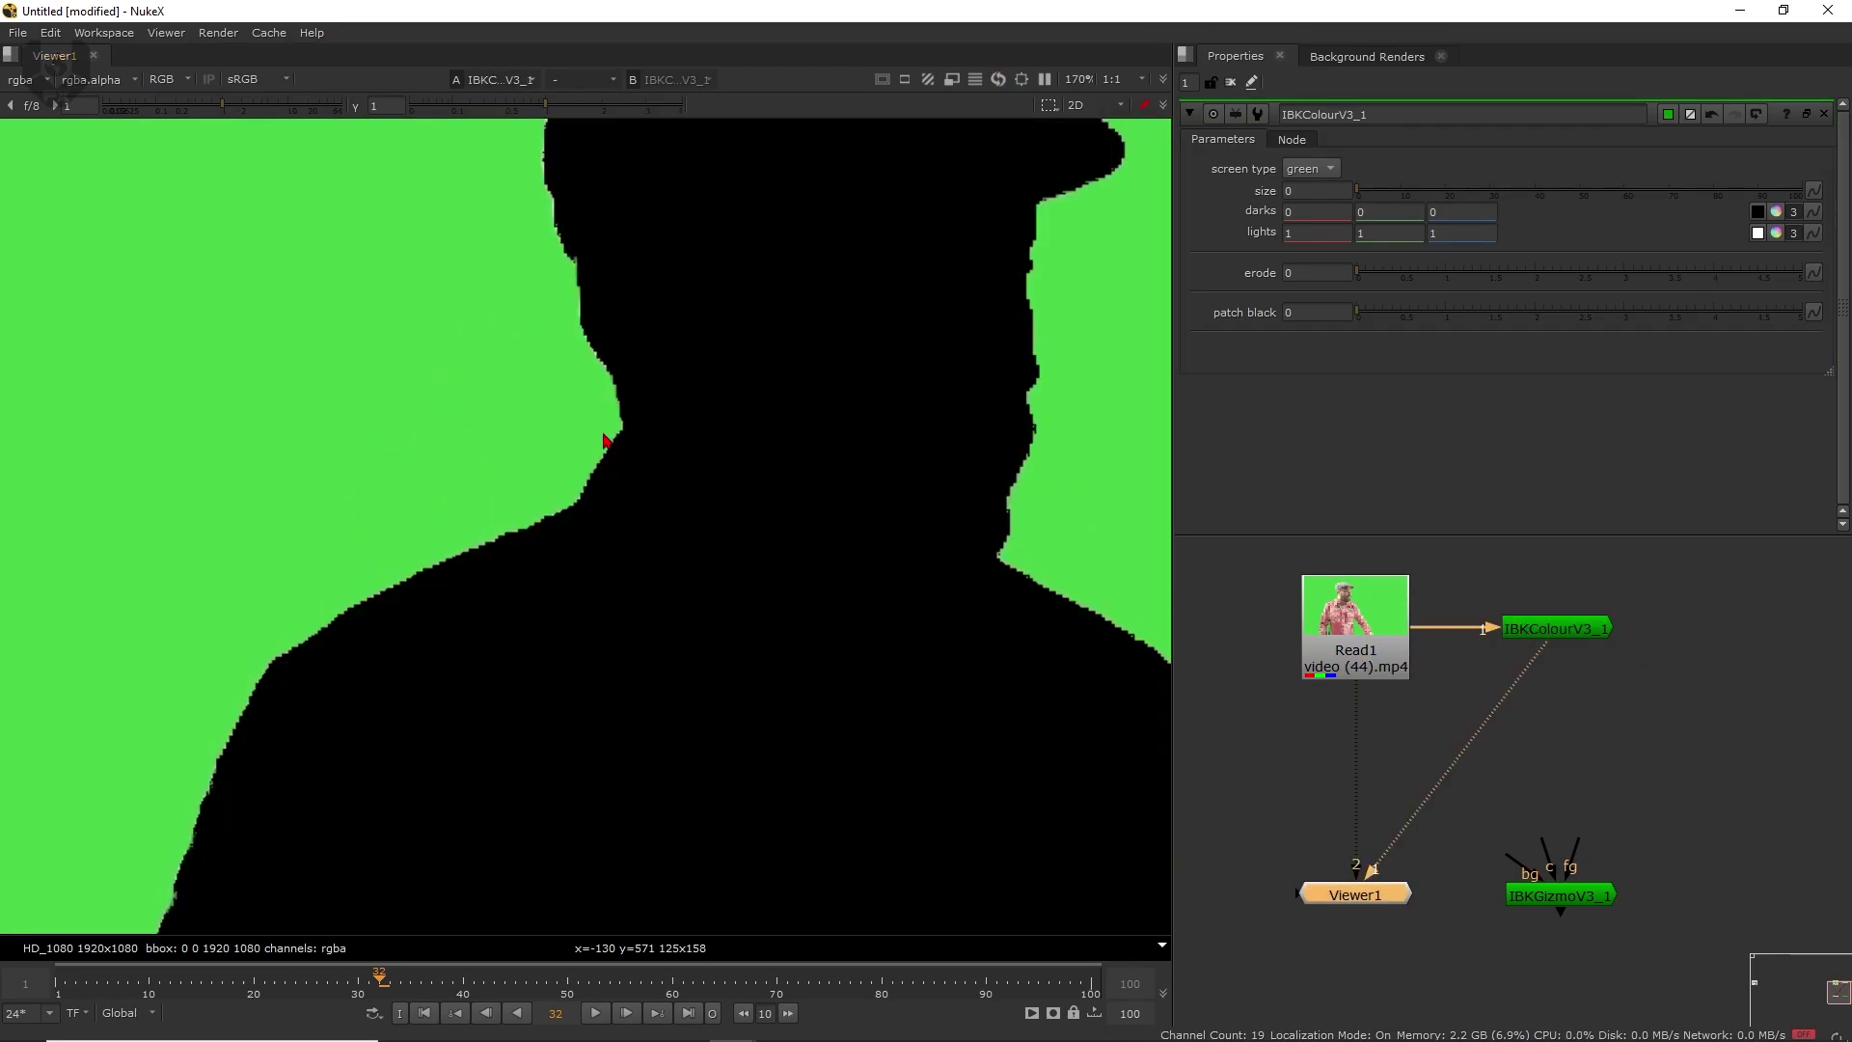
# - Compare the original plate with the IBKColour output along the neck edge and review the whole silhouette
pyautogui.scroll(4, 610, 443)
pyautogui.moveTo(611, 441); pyautogui.dragTo(691, 494, button='middle')
pyautogui.press('2')
pyautogui.press('1')
pyautogui.scroll(3, 714, 459)
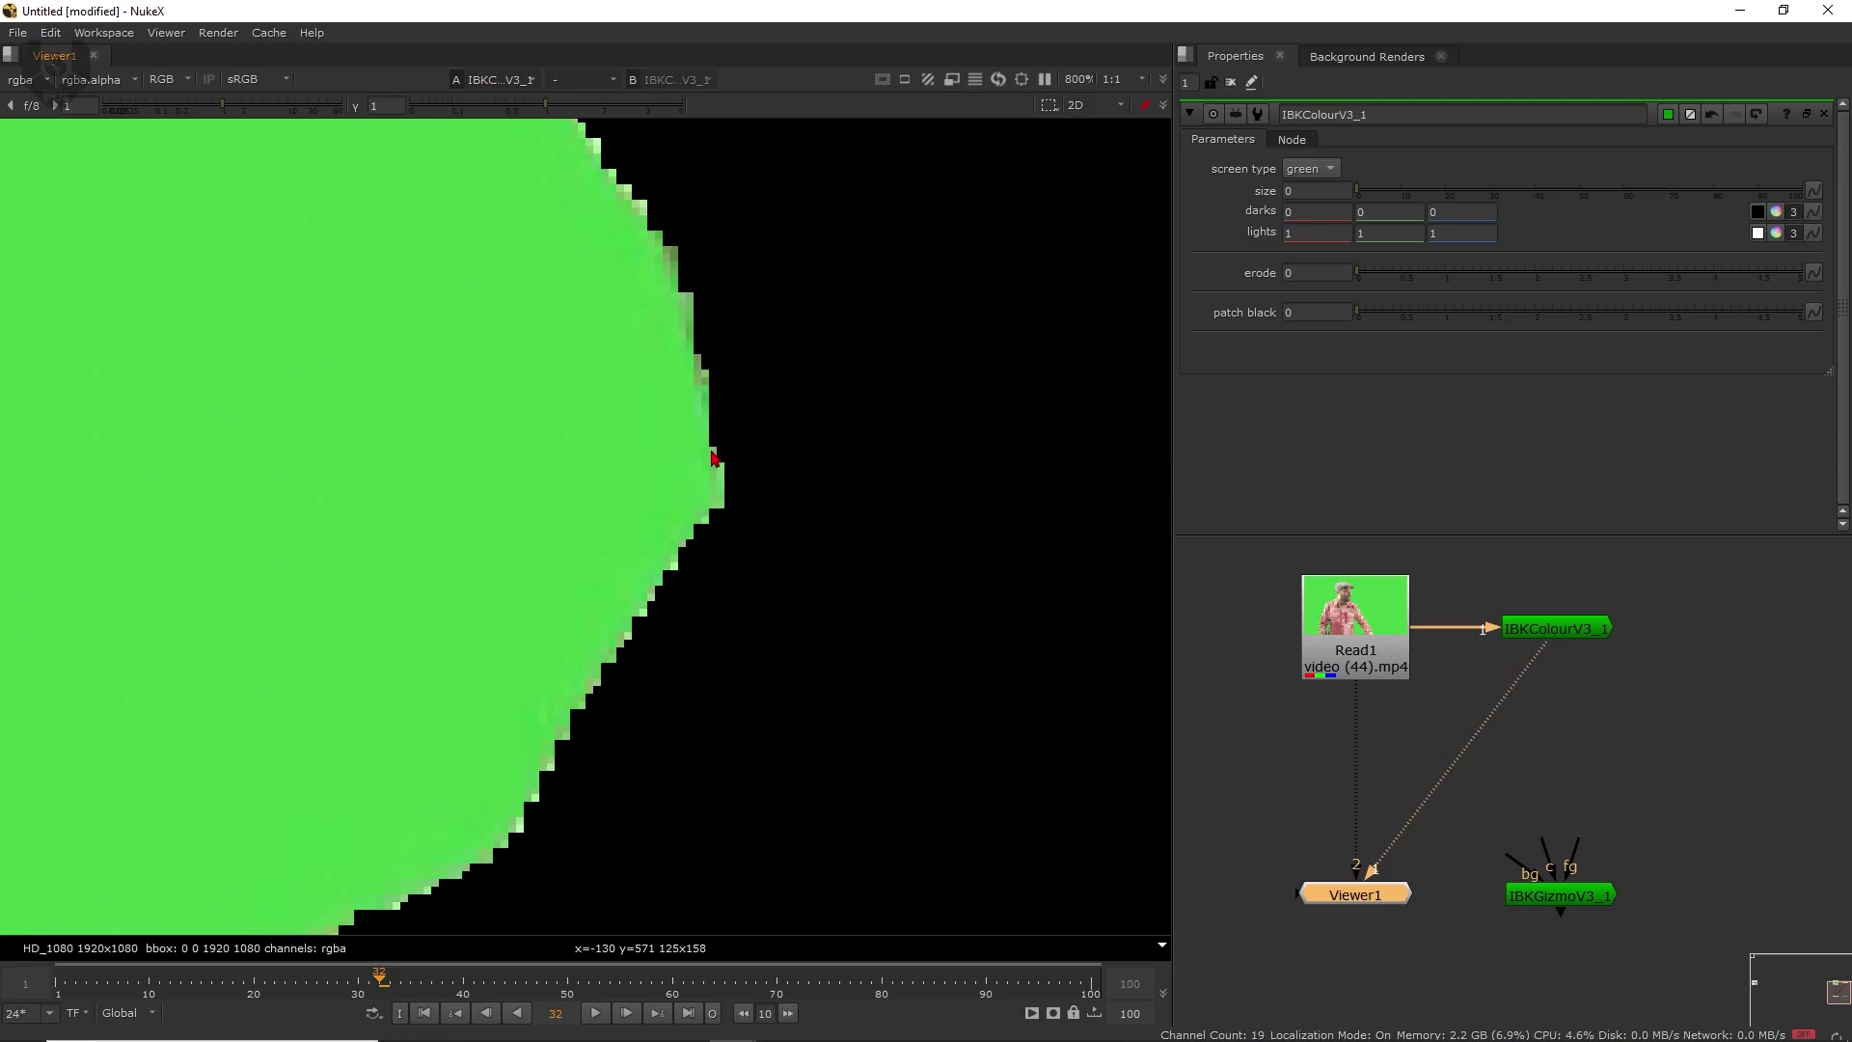
pyautogui.press('2')
pyautogui.press('1')
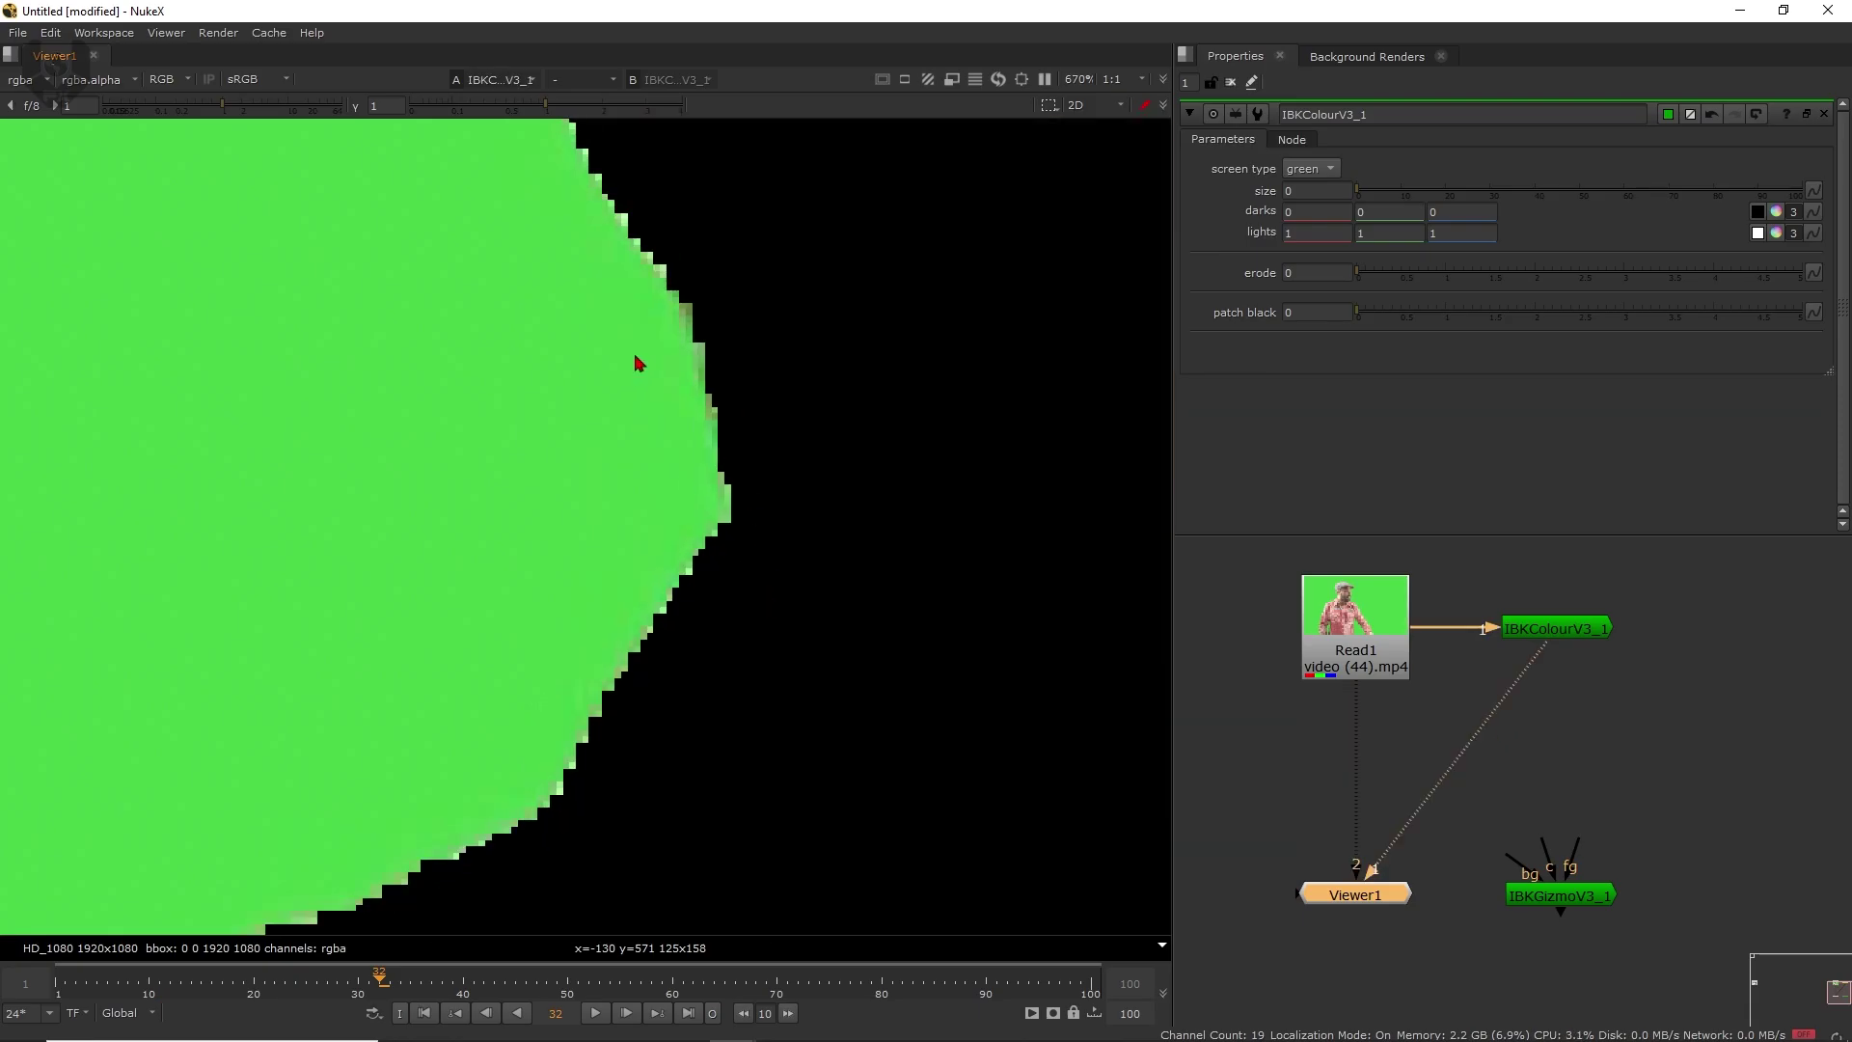
pyautogui.scroll(2, 640, 362)
pyautogui.scroll(-12, 746, 389)
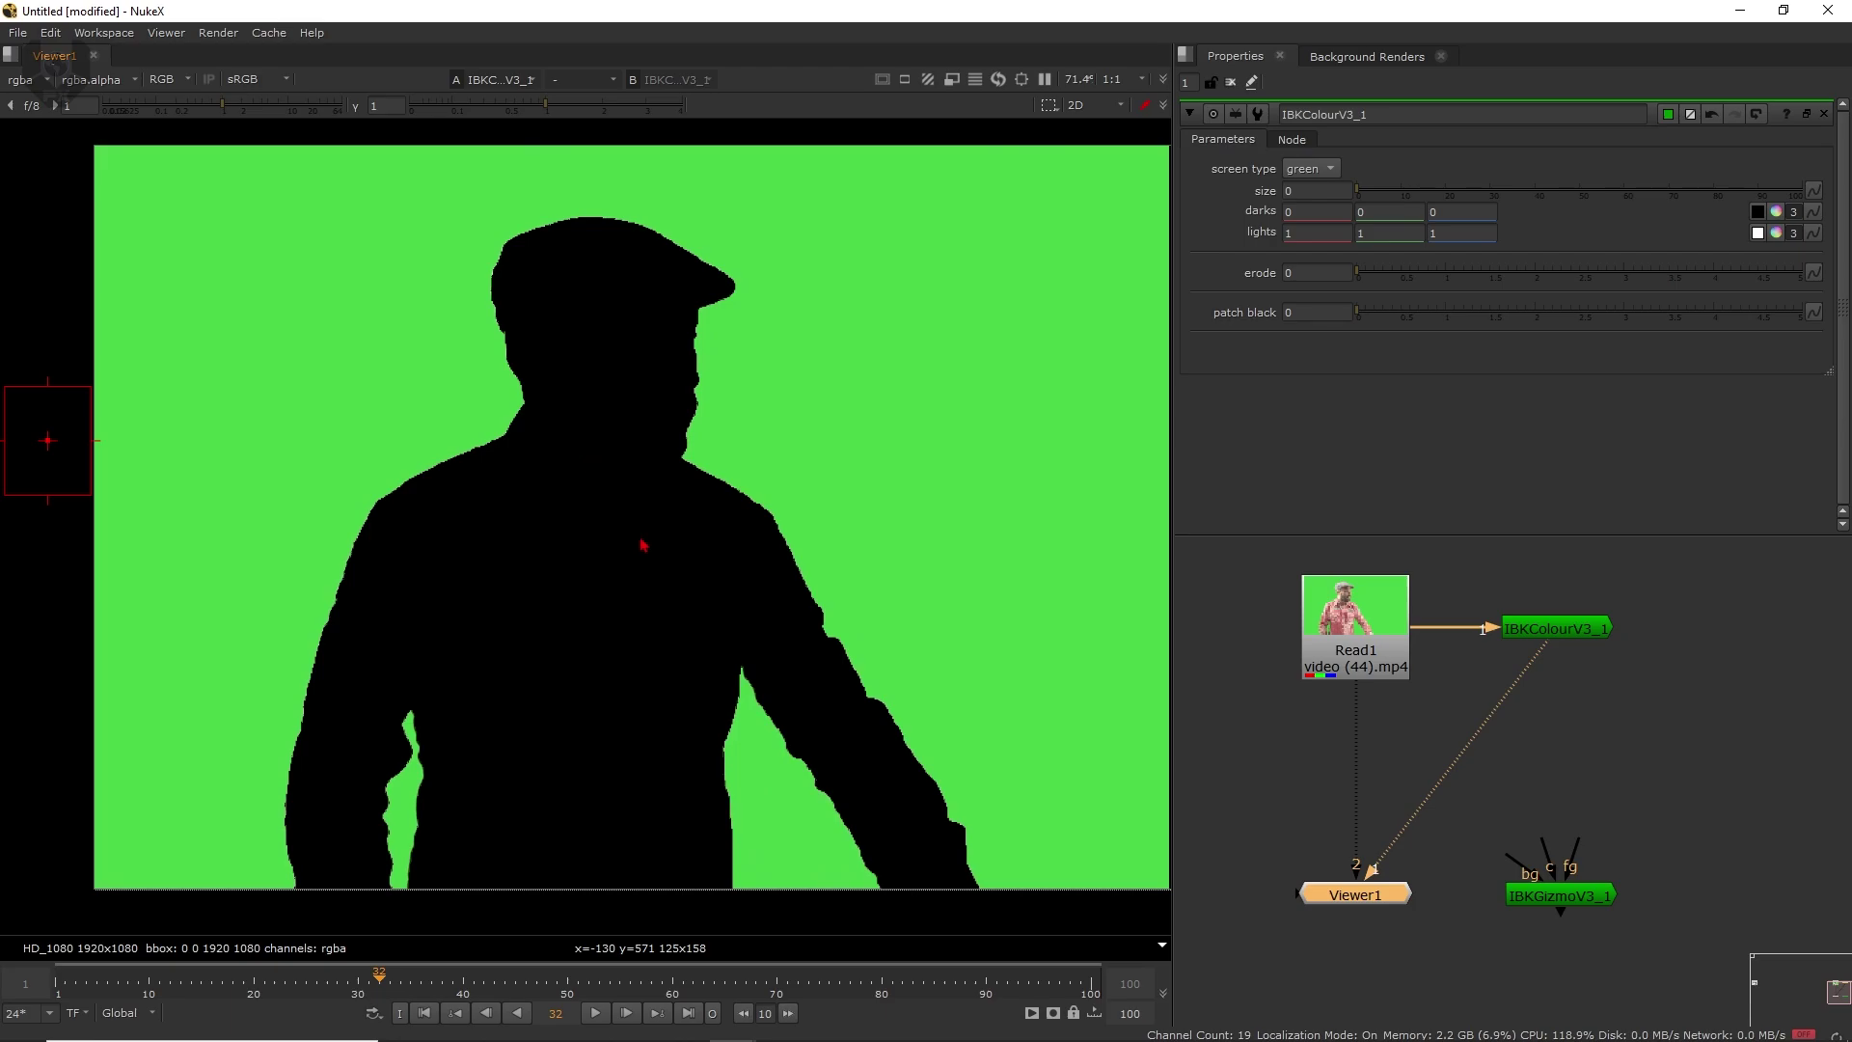
pyautogui.moveTo(644, 546); pyautogui.dragTo(616, 489, button='middle')
pyautogui.moveTo(500, 479); pyautogui.dragTo(524, 488, button='middle')
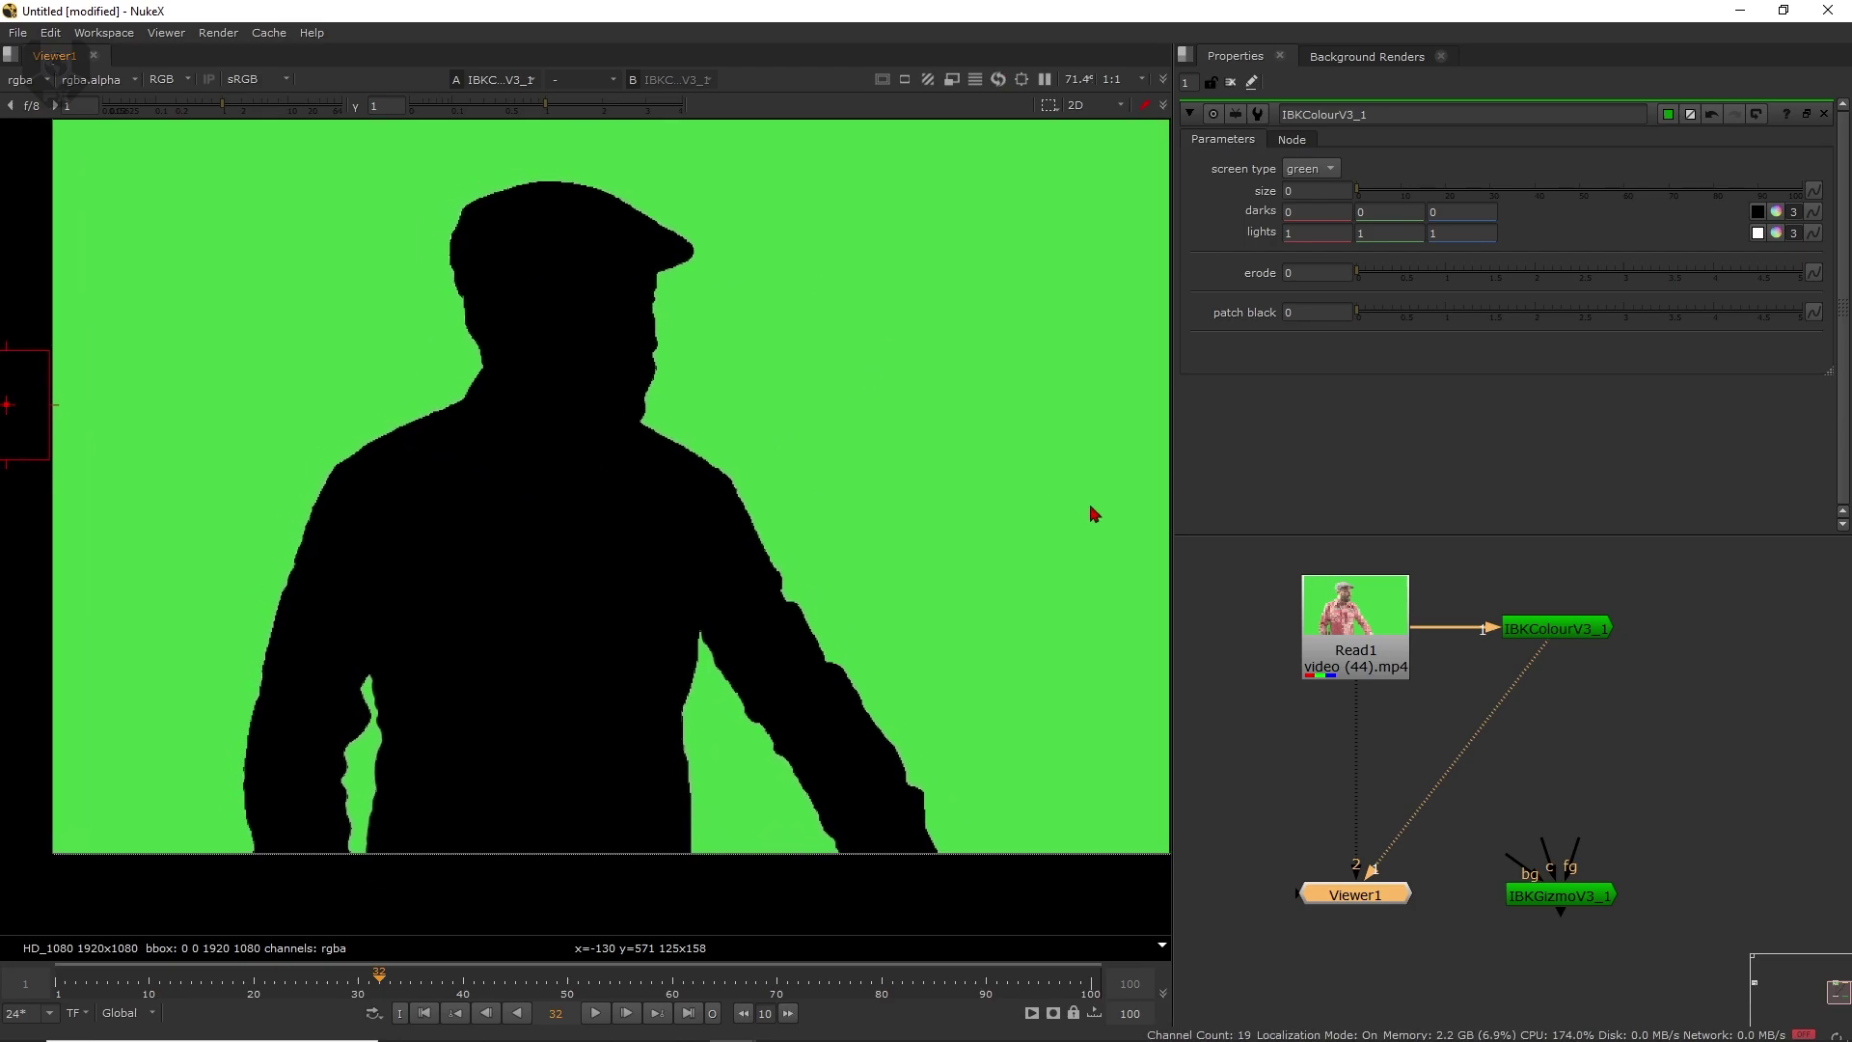
pyautogui.moveTo(728, 495)
pyautogui.mouseDown(button='middle')
pyautogui.moveTo(848, 438)
pyautogui.moveTo(756, 496)
pyautogui.moveTo(749, 479)
pyautogui.mouseUp(button='middle')
pyautogui.scroll(1, 488, 349)
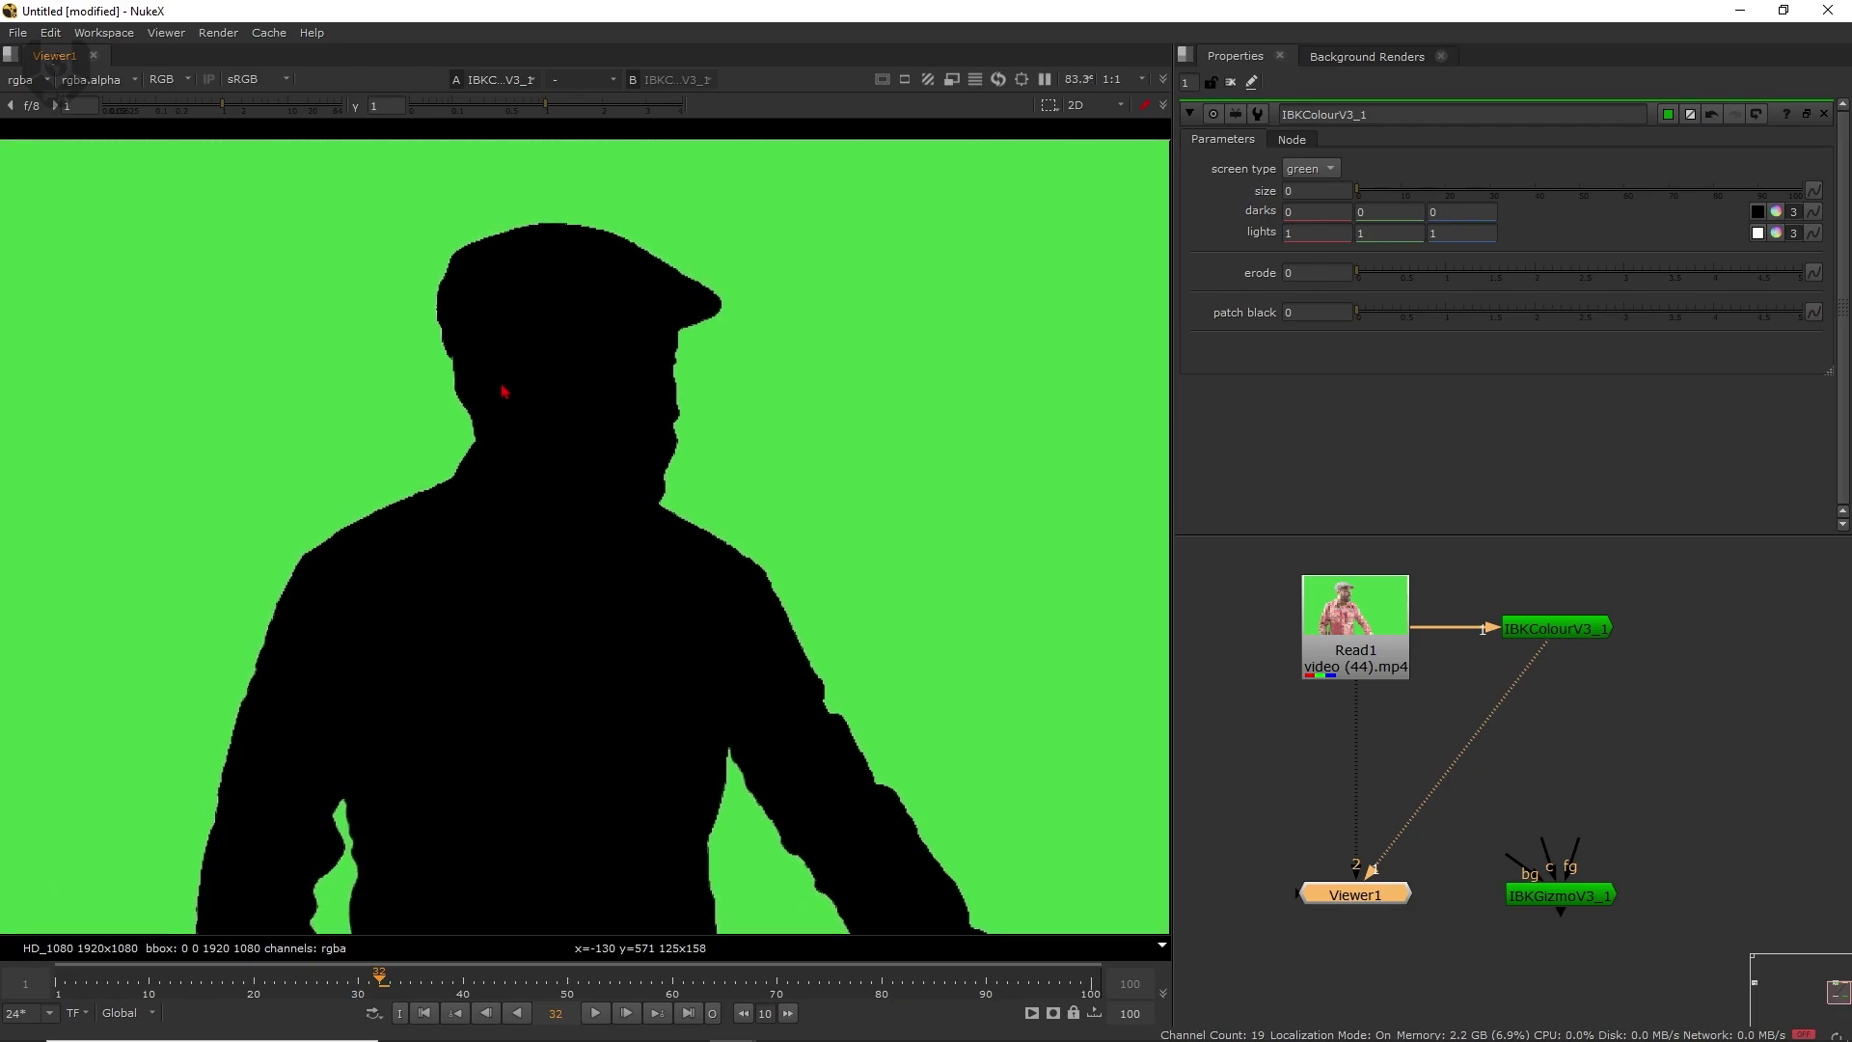
# - Lower the IBKColour node's green darks value to -0.08 while checking the silhouette's edge near the neck
pyautogui.moveTo(501, 389); pyautogui.dragTo(774, 314, button='middle')
pyautogui.scroll(1, 638, 365)
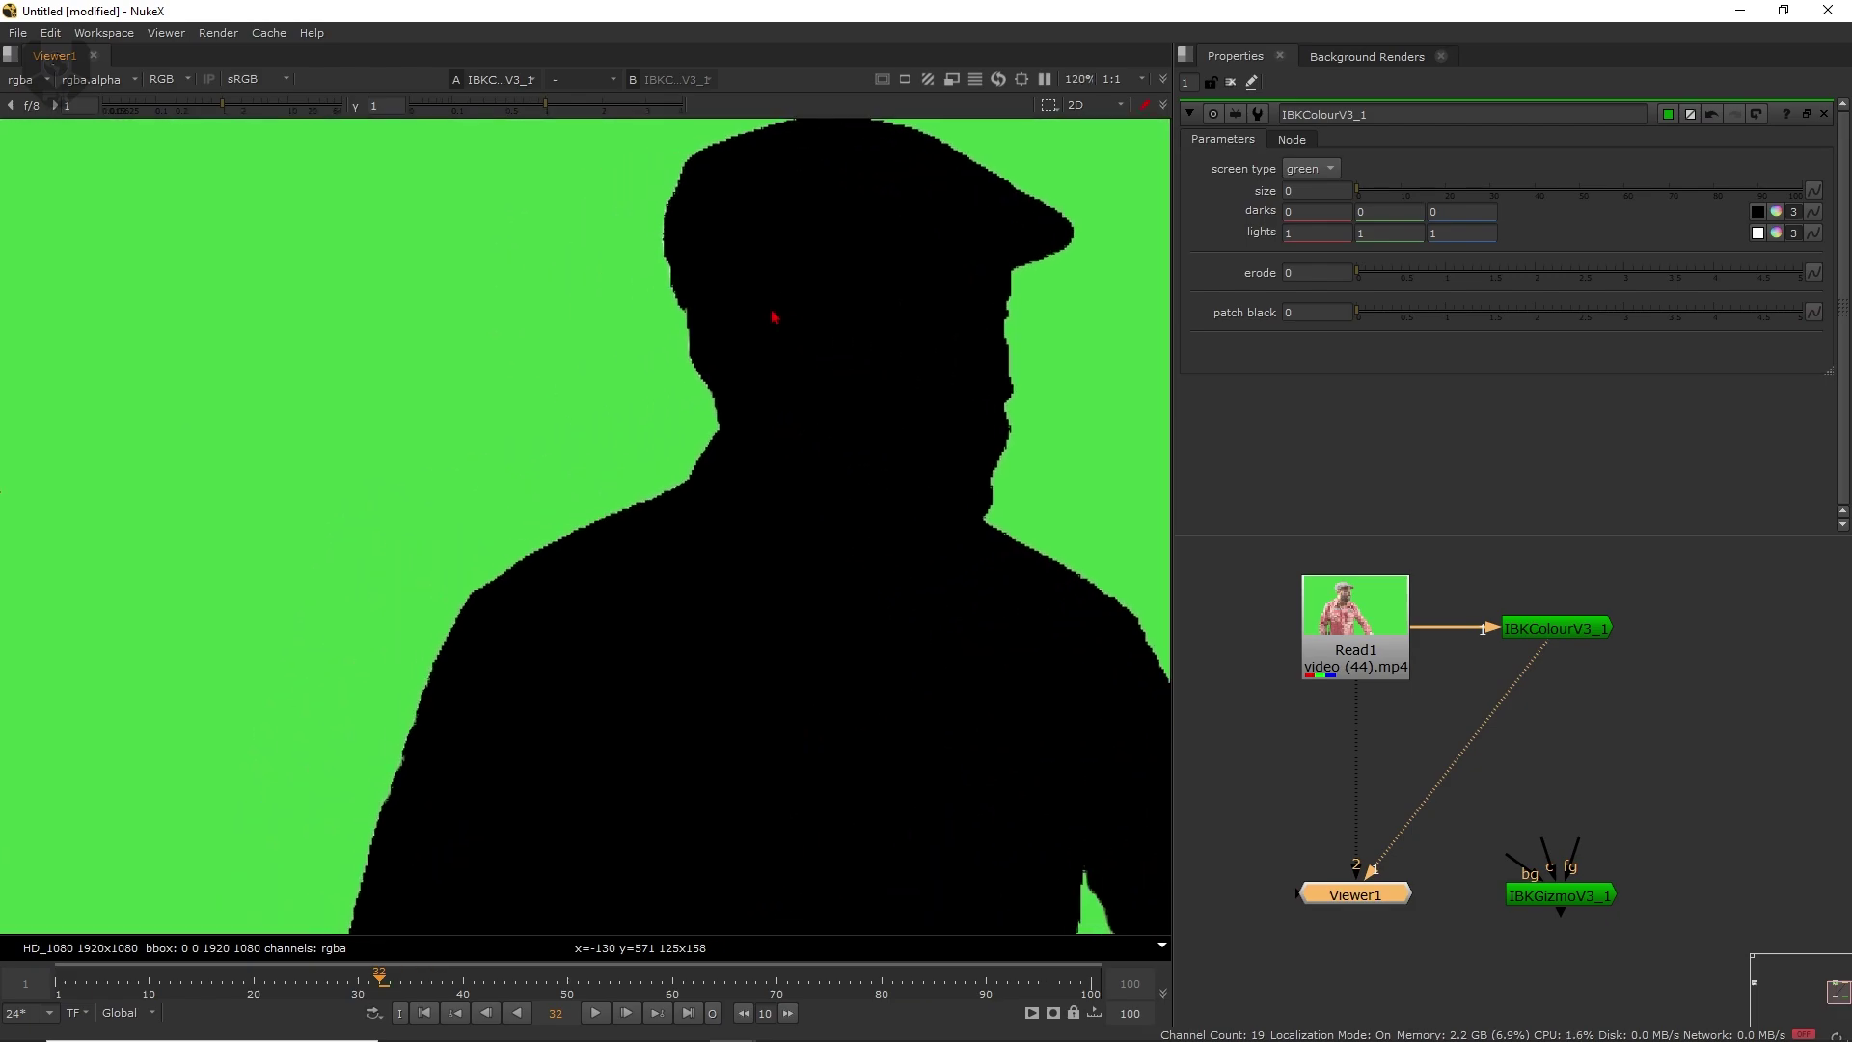
pyautogui.scroll(8, 728, 406)
pyautogui.click(1381, 216)
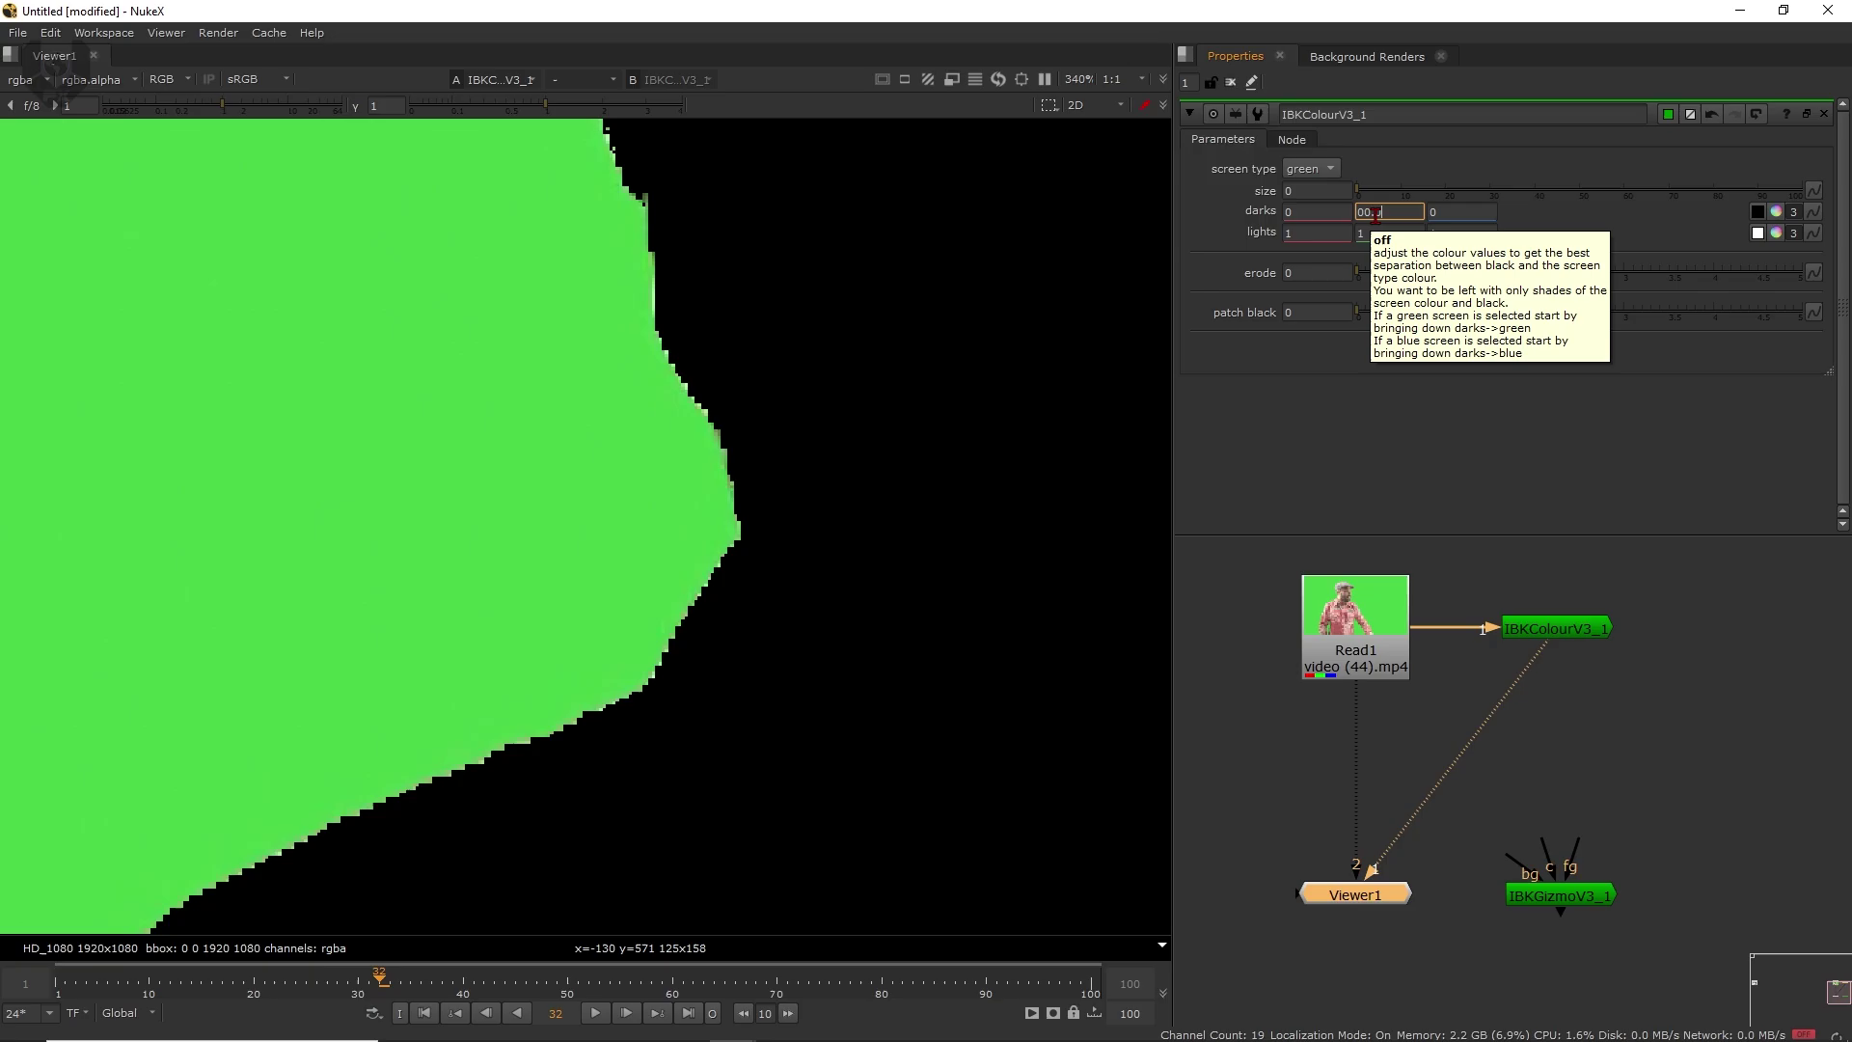
pyautogui.click(1413, 444)
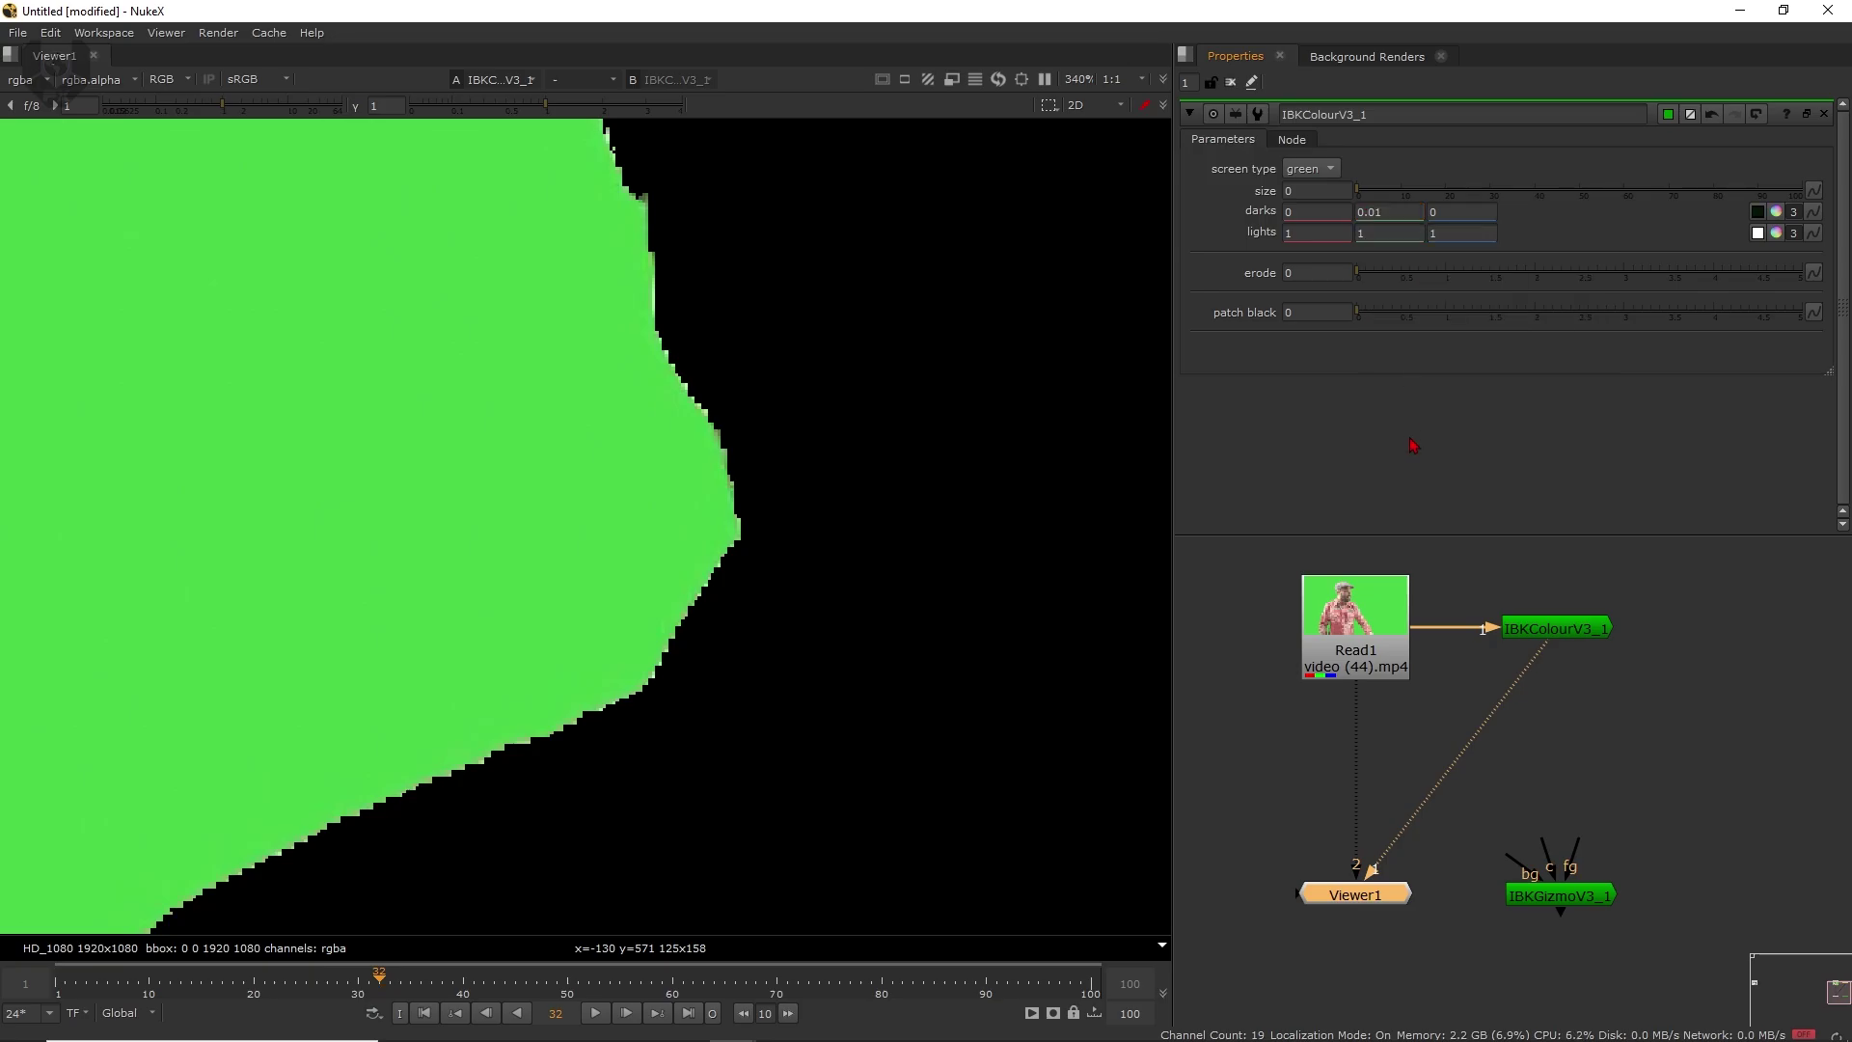
pyautogui.click(1399, 217)
pyautogui.press('Down')
pyautogui.scroll(-8, 897, 376)
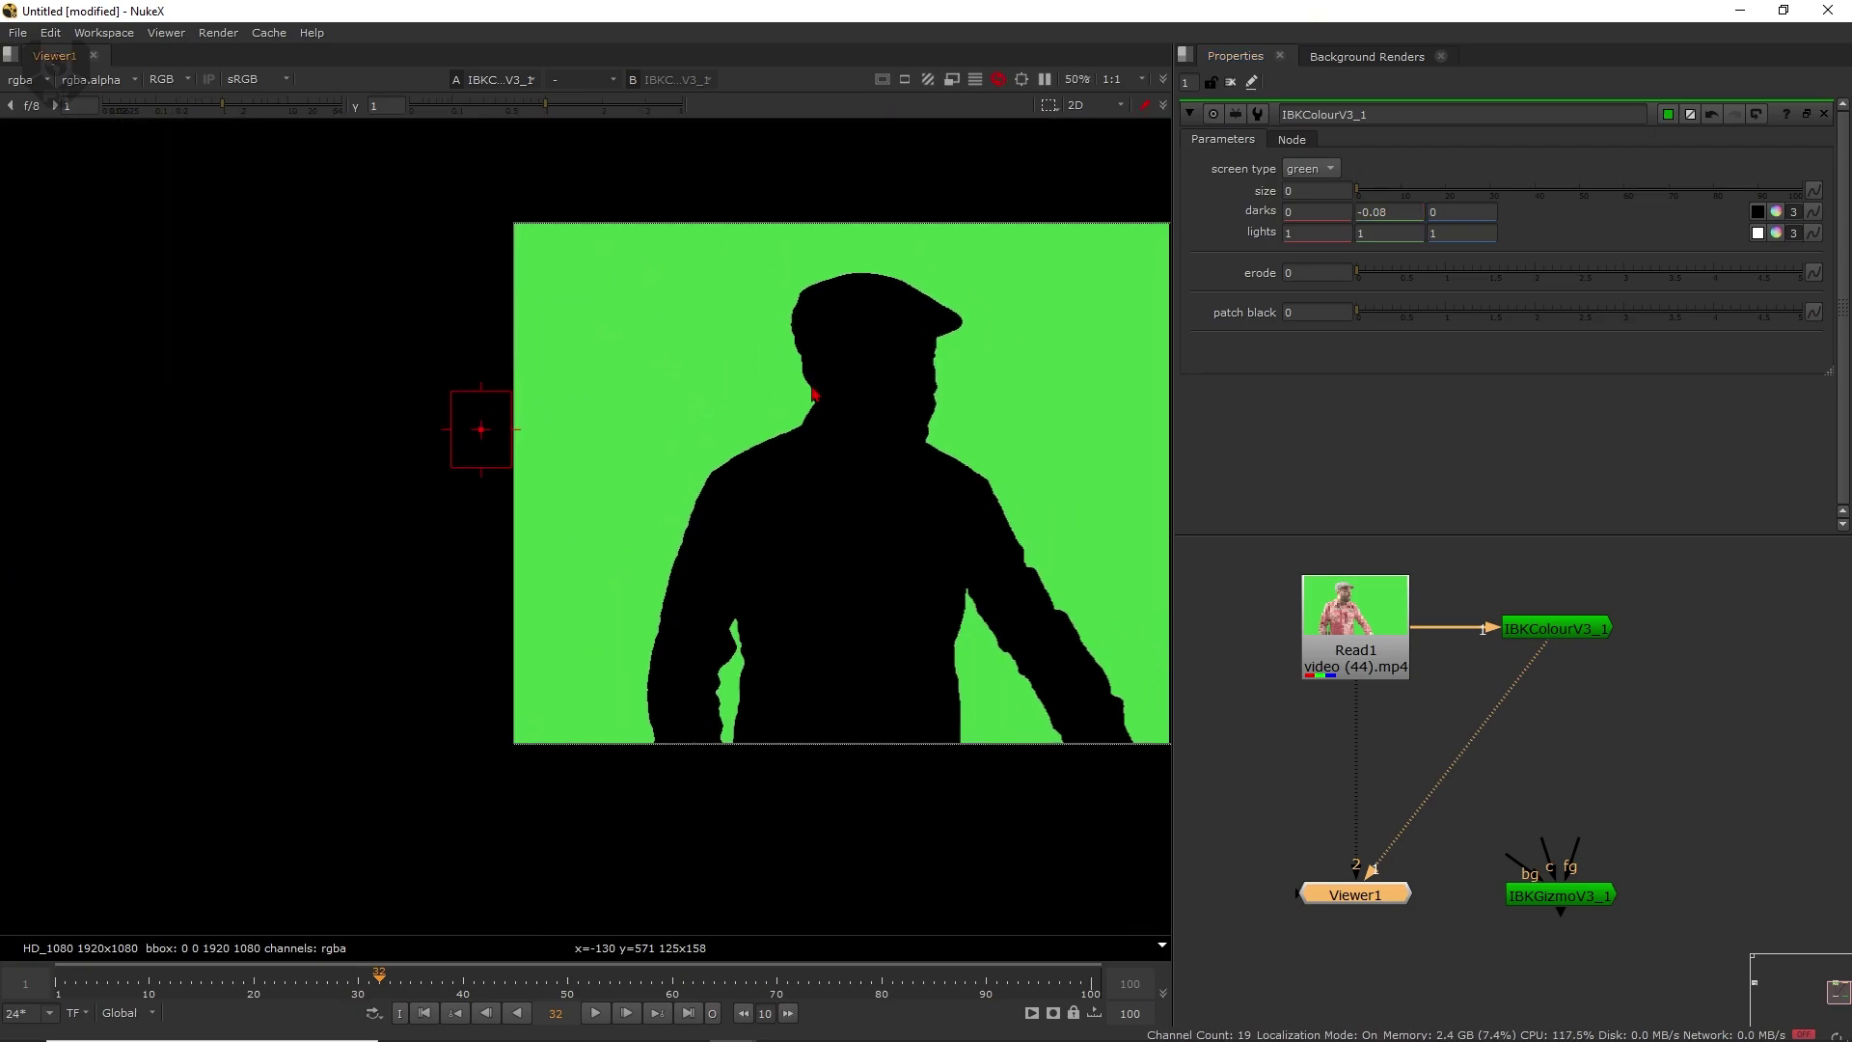
pyautogui.scroll(1, 813, 396)
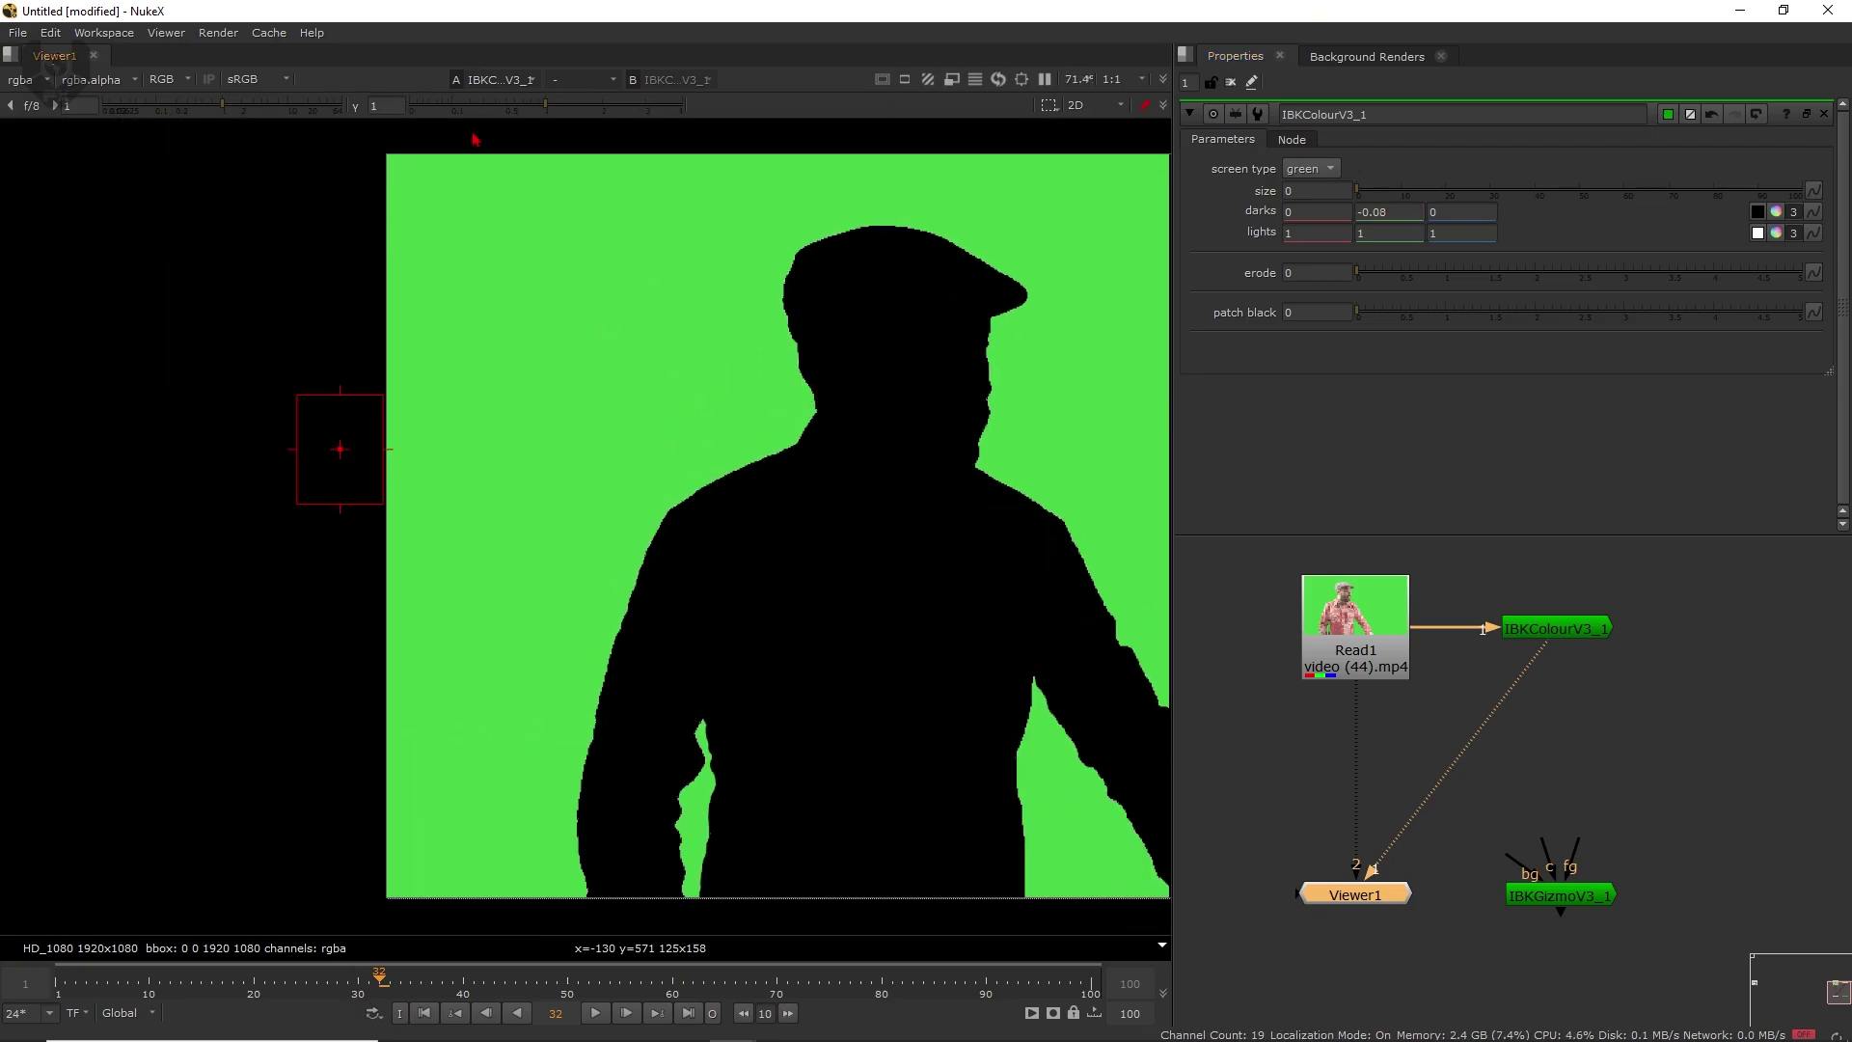
# - Lower the green darks value until the screen breaks up, and bring it back to -0.49
pyautogui.moveTo(1383, 216); pyautogui.dragTo(1396, 216)
pyautogui.press('Down')
pyautogui.press('Down')
pyautogui.press('Down')
pyautogui.press('Down')
pyautogui.press('Down')
pyautogui.press('Down')
pyautogui.press('Down')
pyautogui.press('Down')
pyautogui.press('Down')
pyautogui.press('Down')
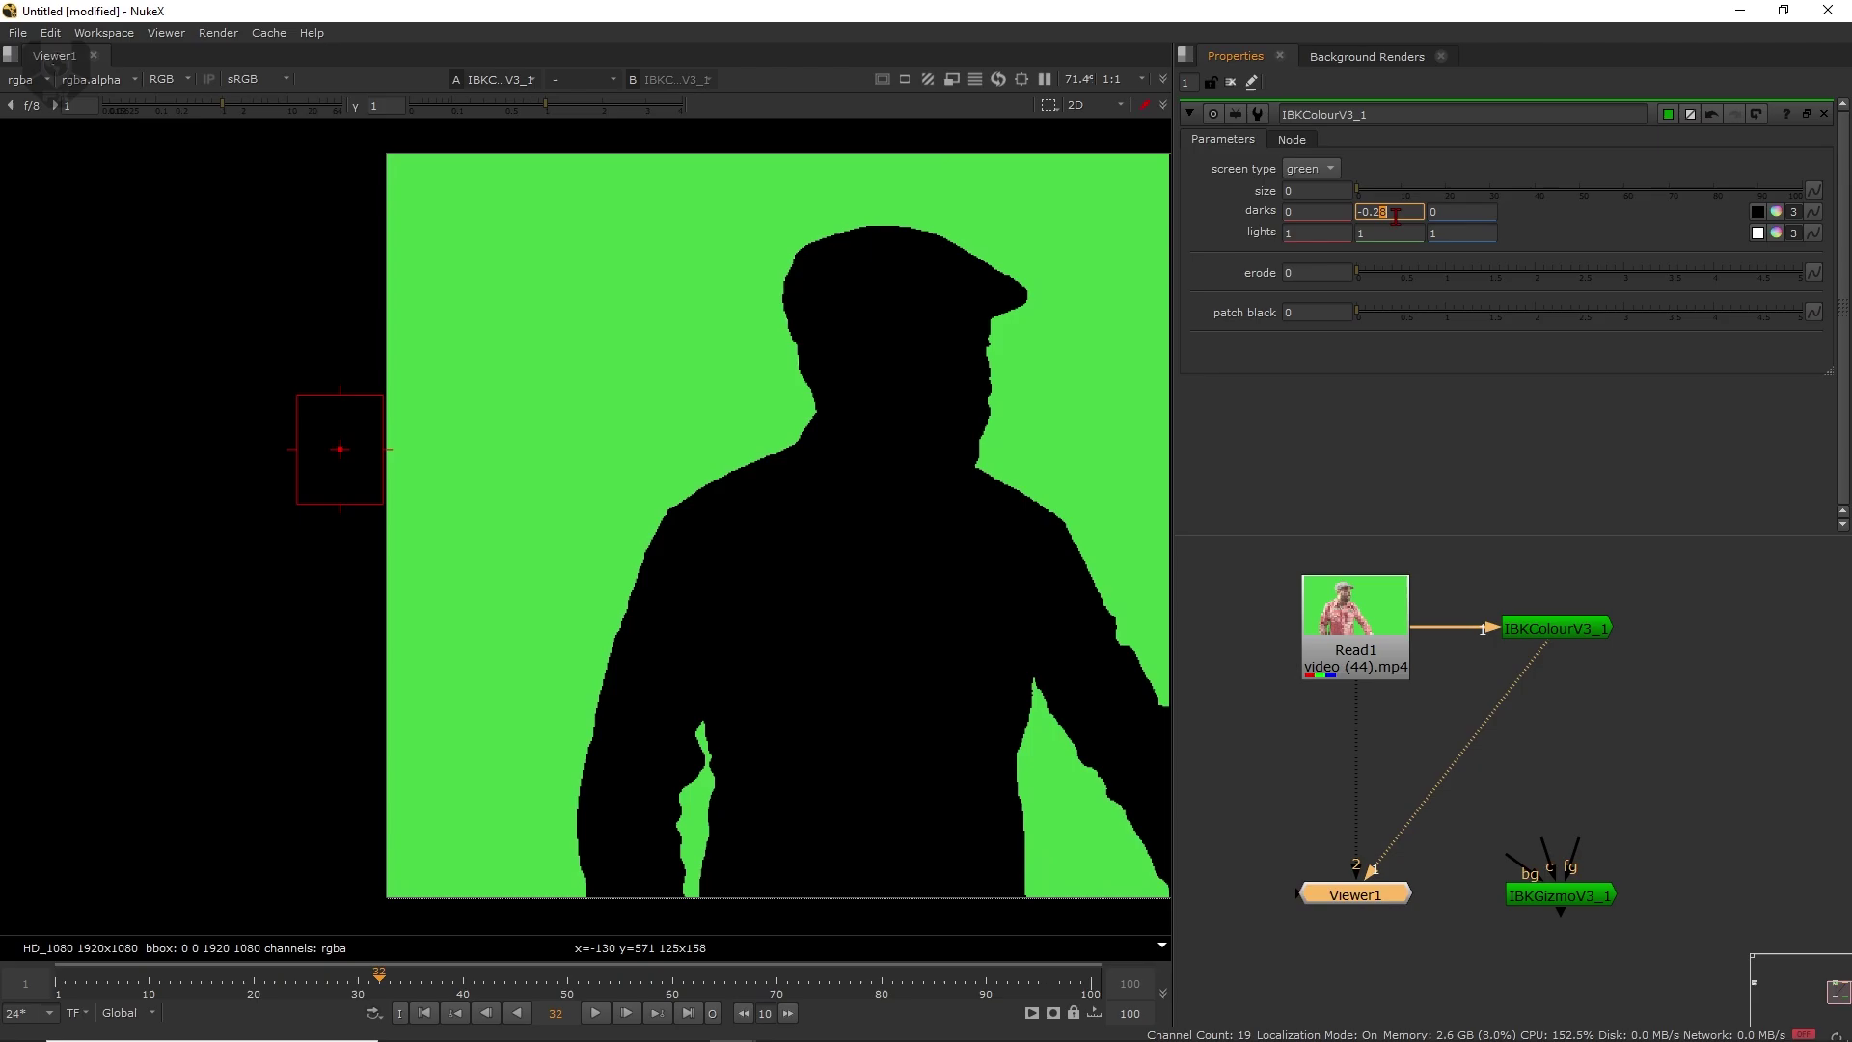
pyautogui.scroll(-20, 1396, 216)
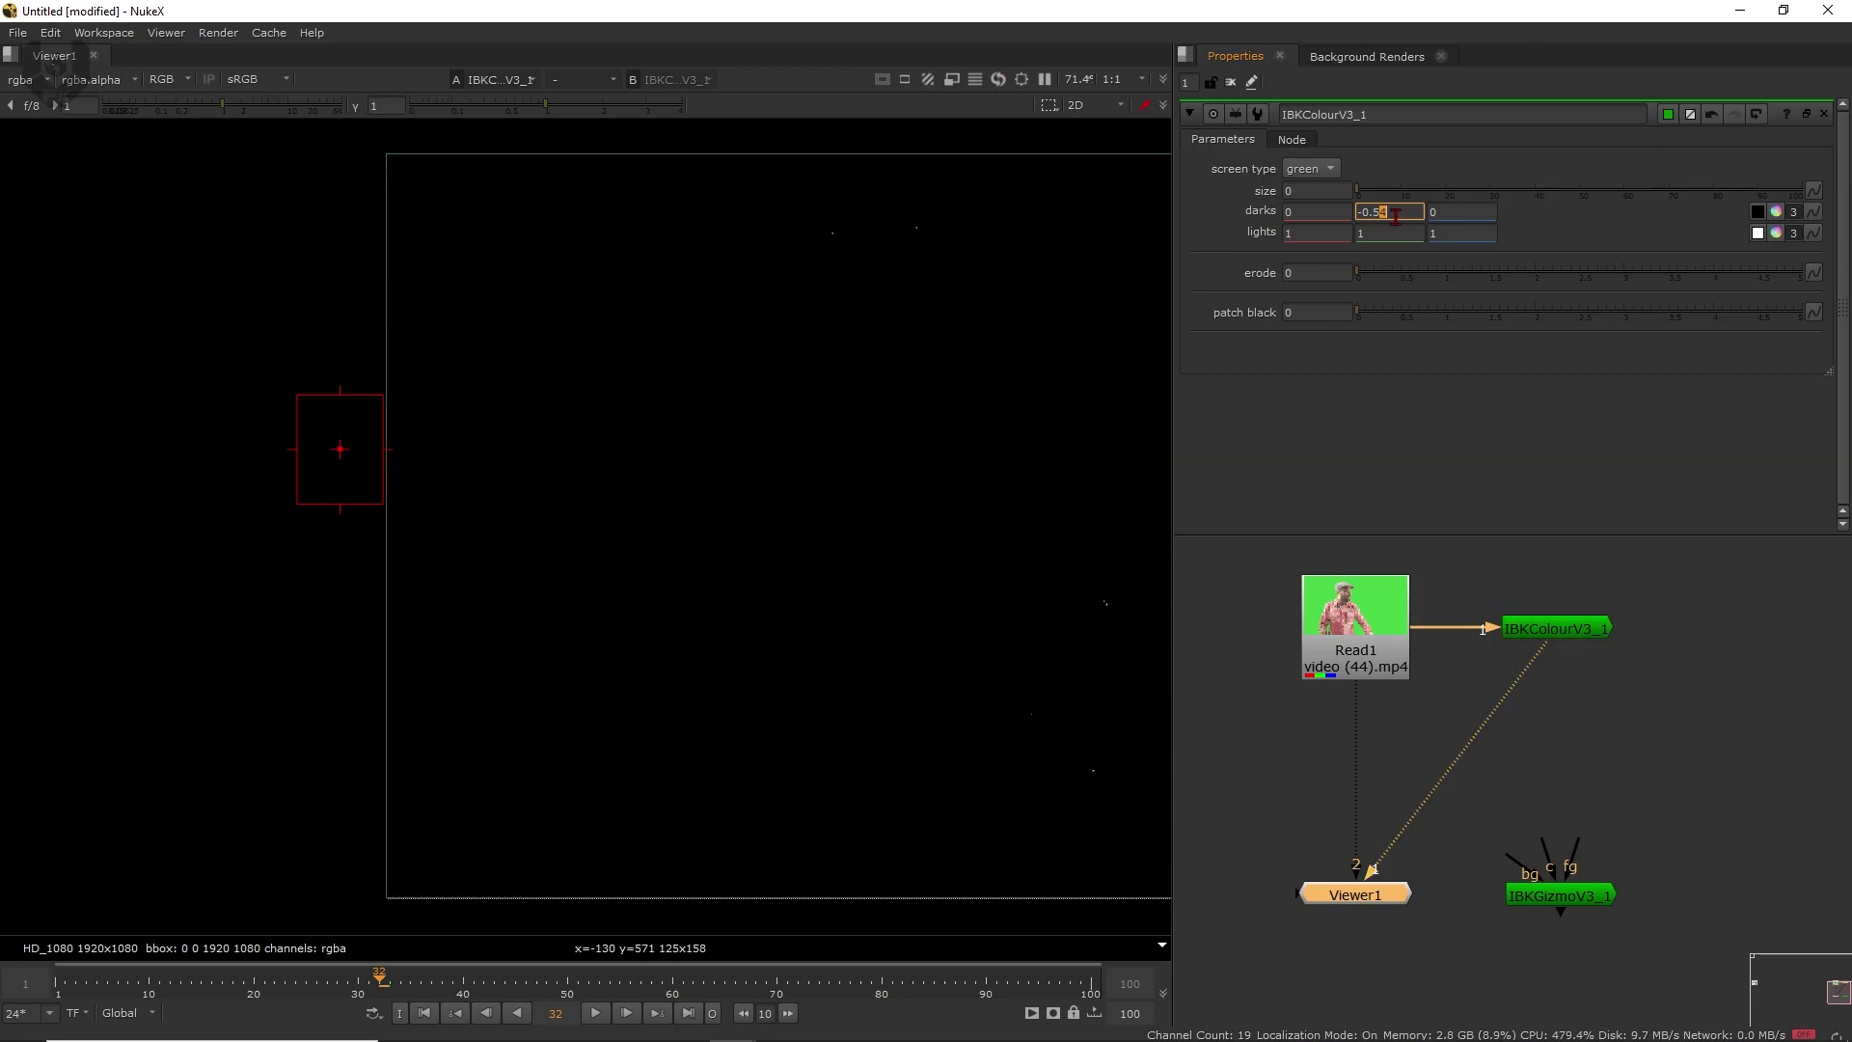
pyautogui.scroll(6, 1396, 216)
pyautogui.scroll(-2, 1396, 217)
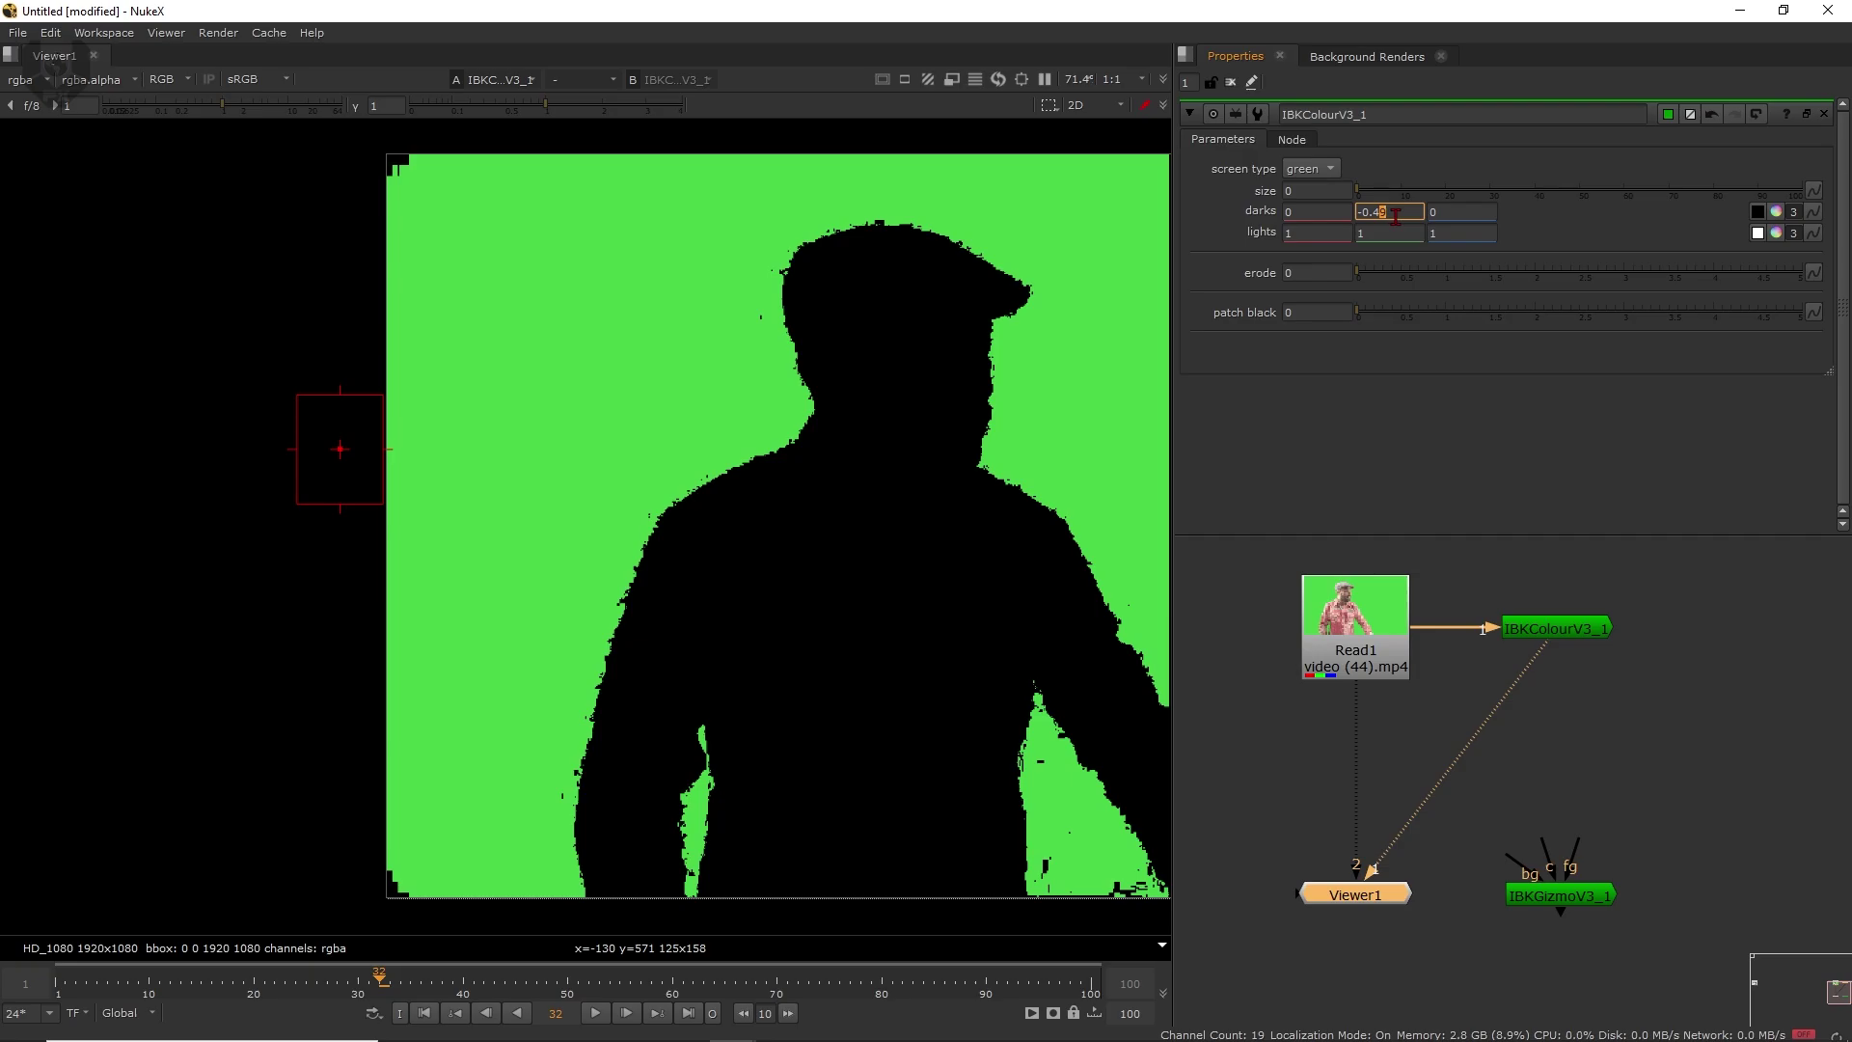
pyautogui.scroll(2, 1114, 312)
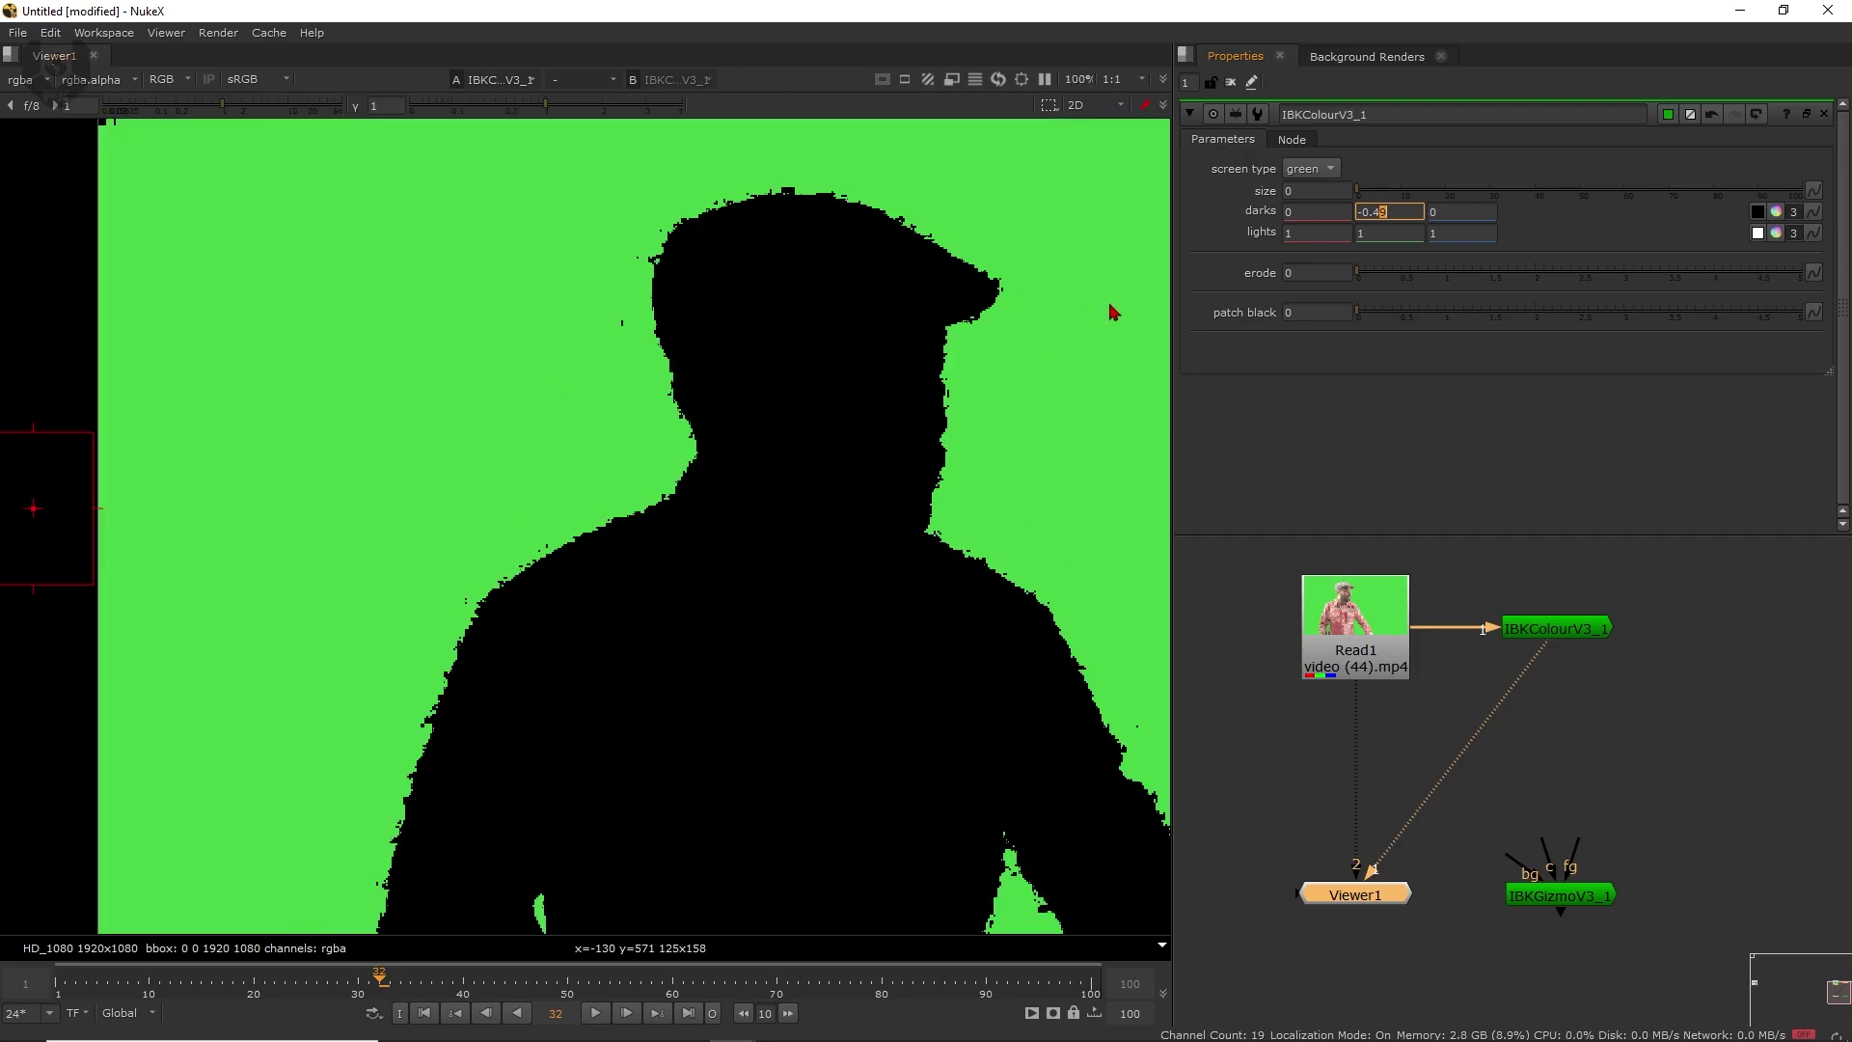
# - Raise the IBKColour node's green lights value to 1.4 while checking the edge around the head
pyautogui.click(1365, 234)
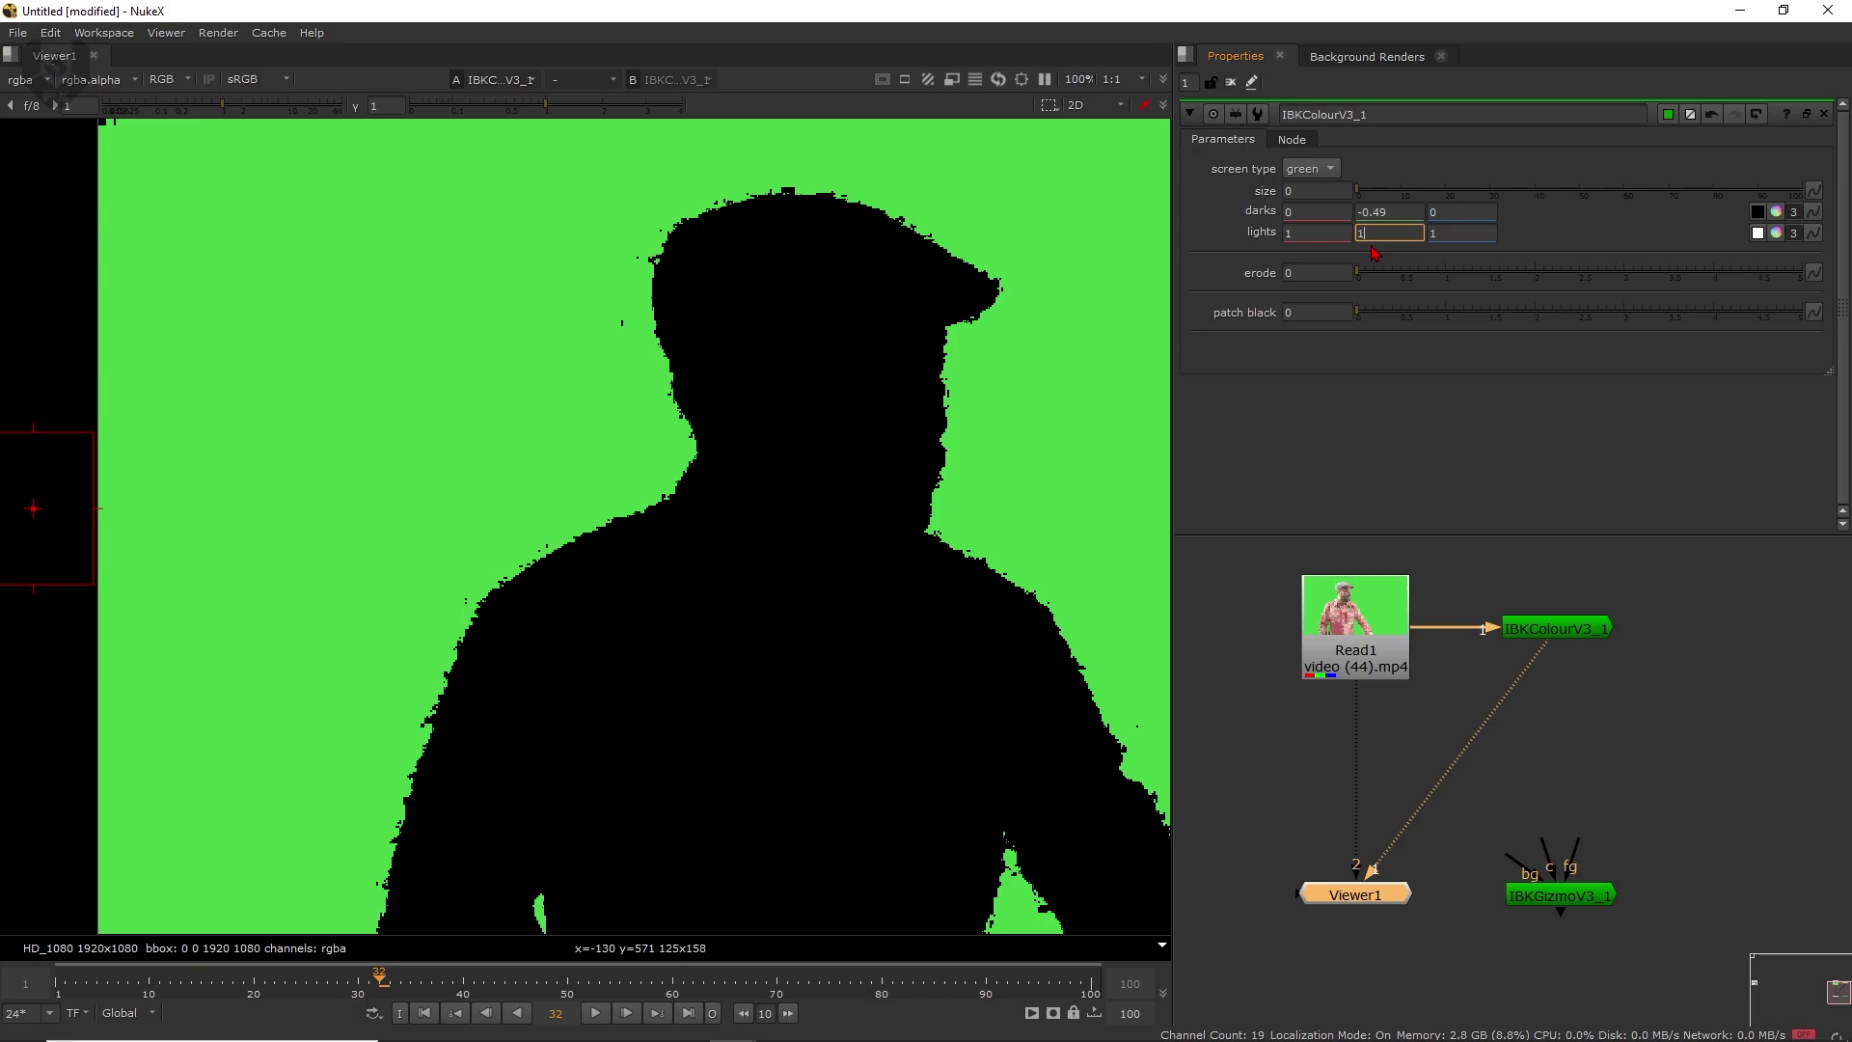
pyautogui.moveTo(828, 359); pyautogui.dragTo(876, 393, button='middle')
pyautogui.click(1395, 234)
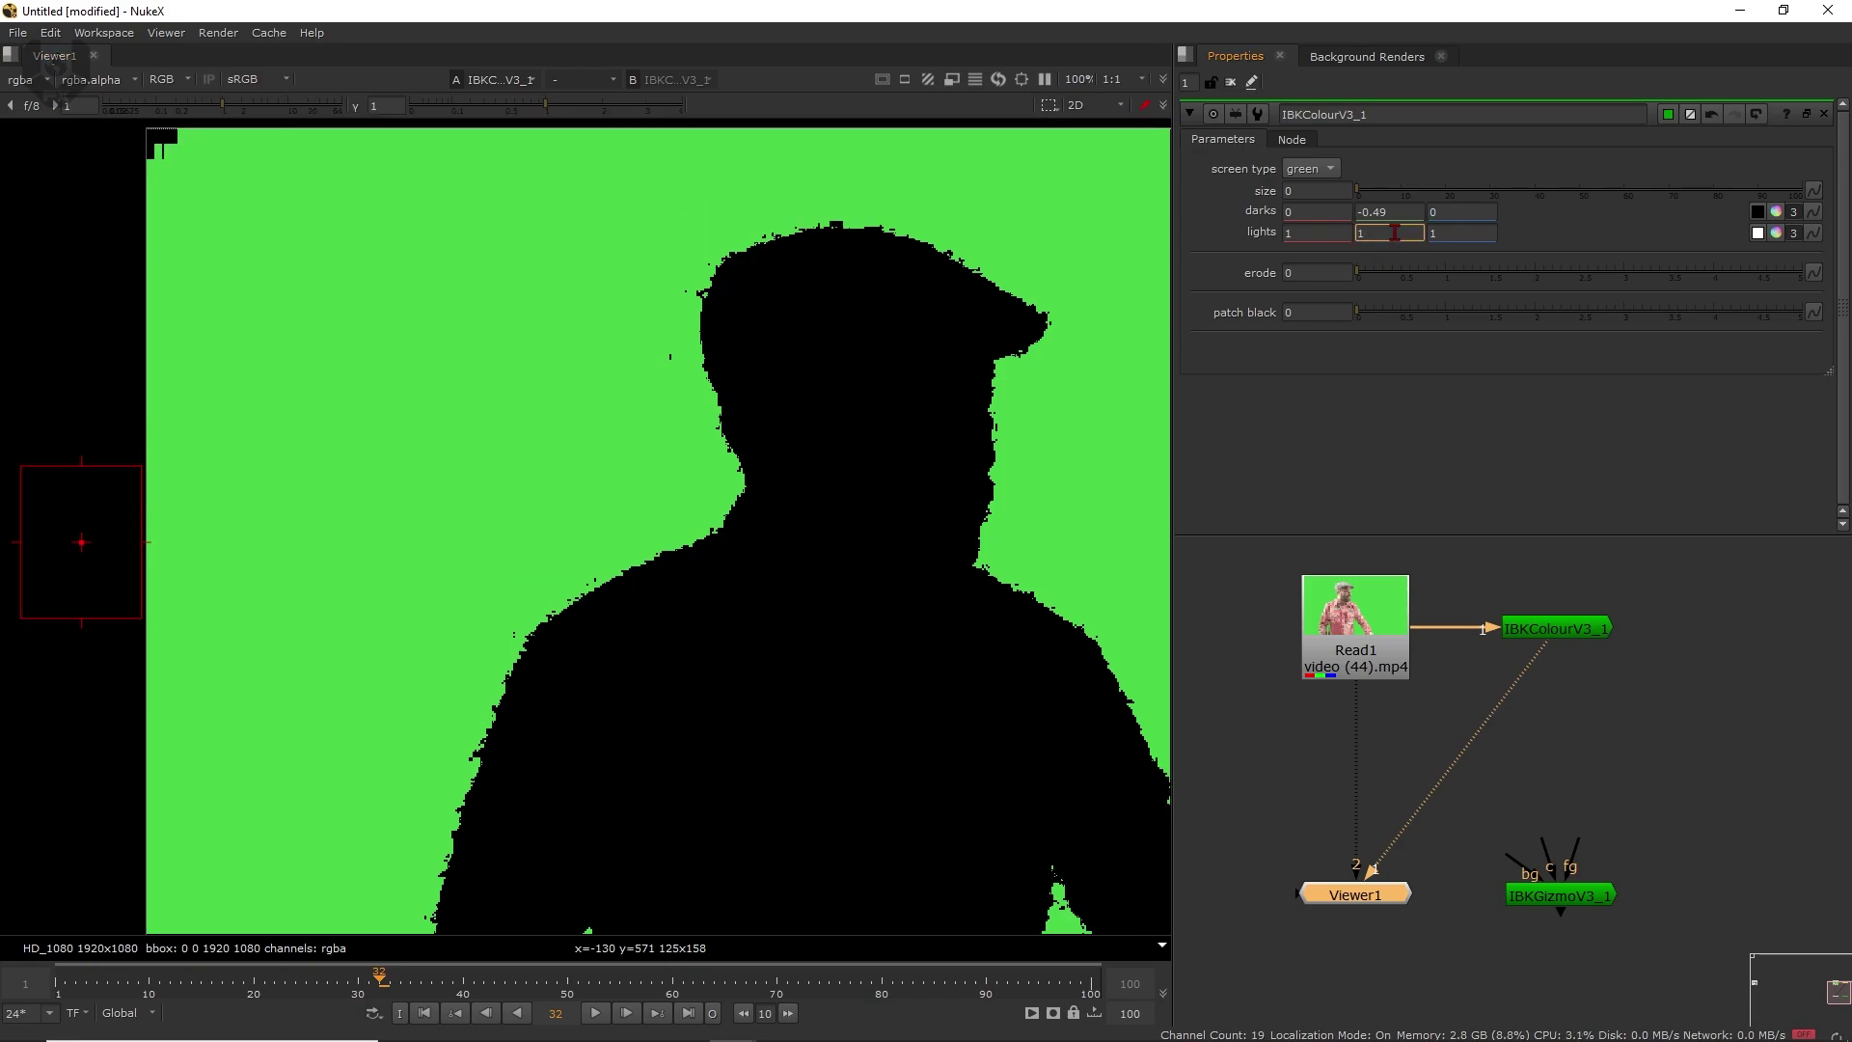
pyautogui.press('Up')
pyautogui.scroll(5, 502, 463)
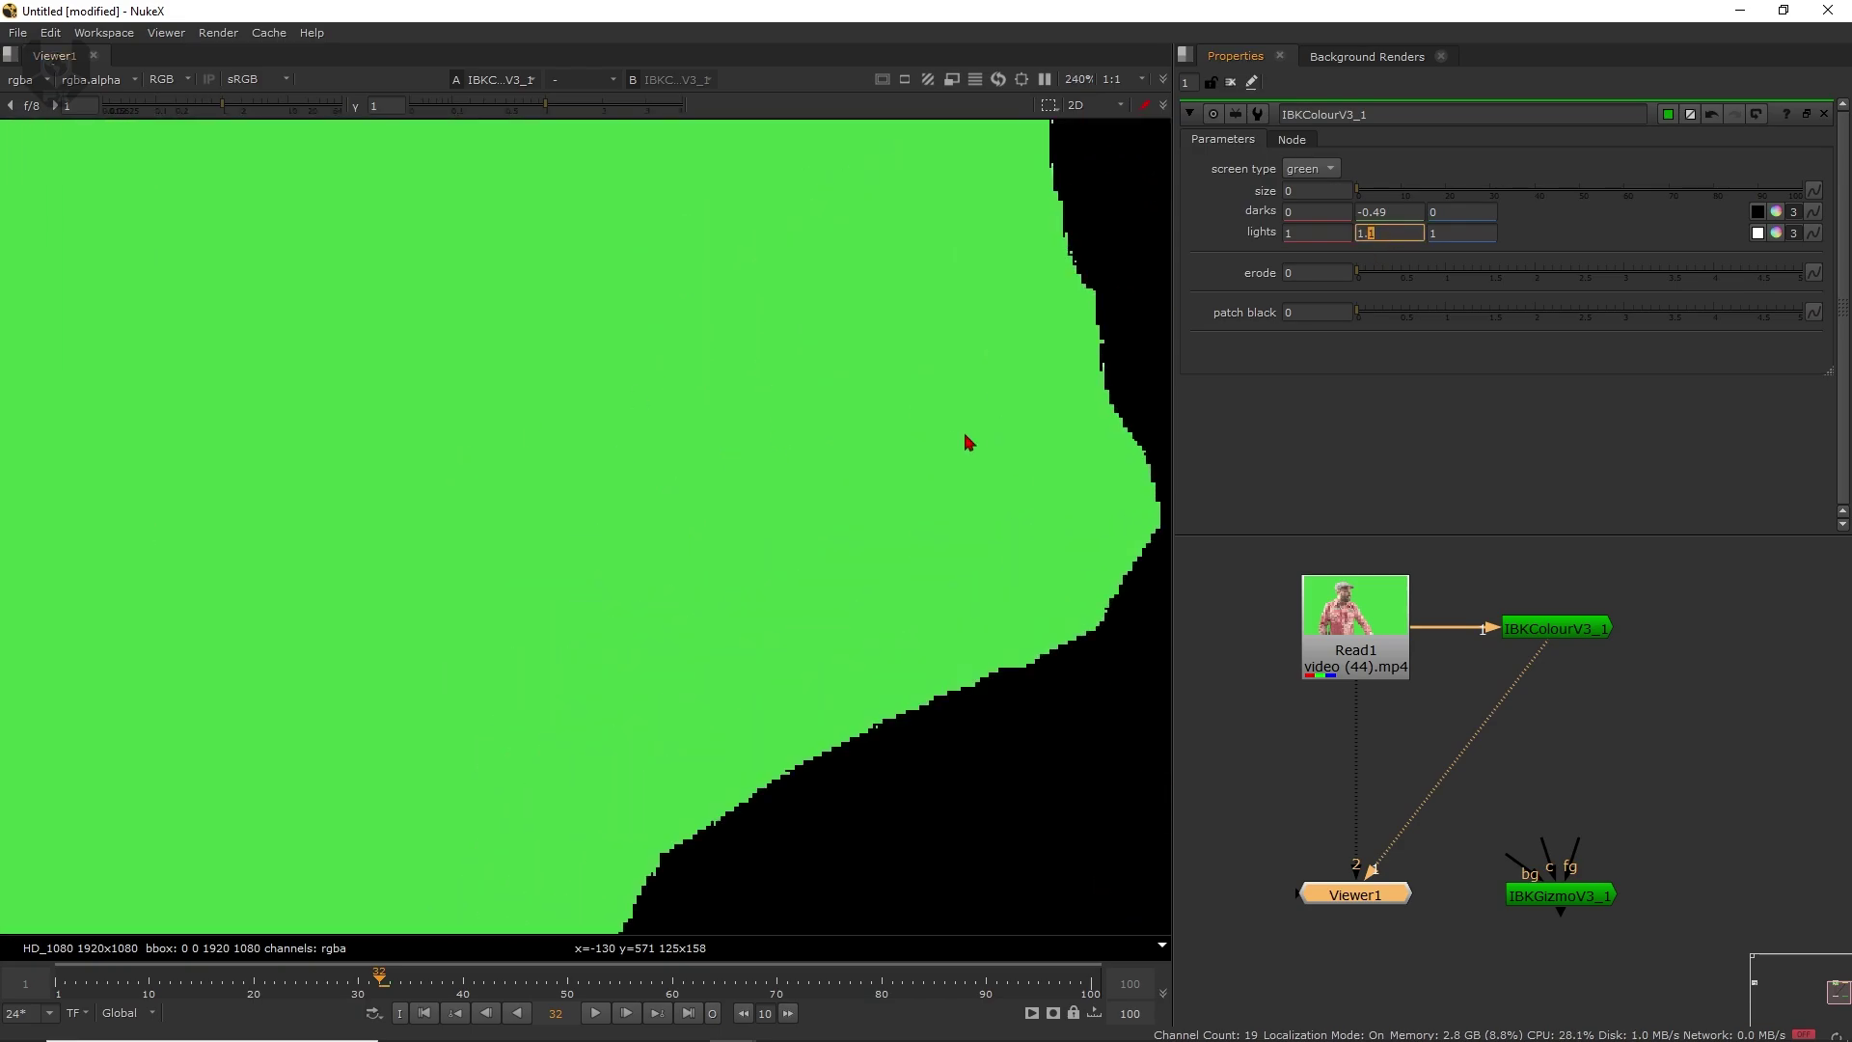
pyautogui.moveTo(967, 442); pyautogui.dragTo(627, 685, button='middle')
pyautogui.scroll(-3, 778, 553)
pyautogui.scroll(2, 754, 318)
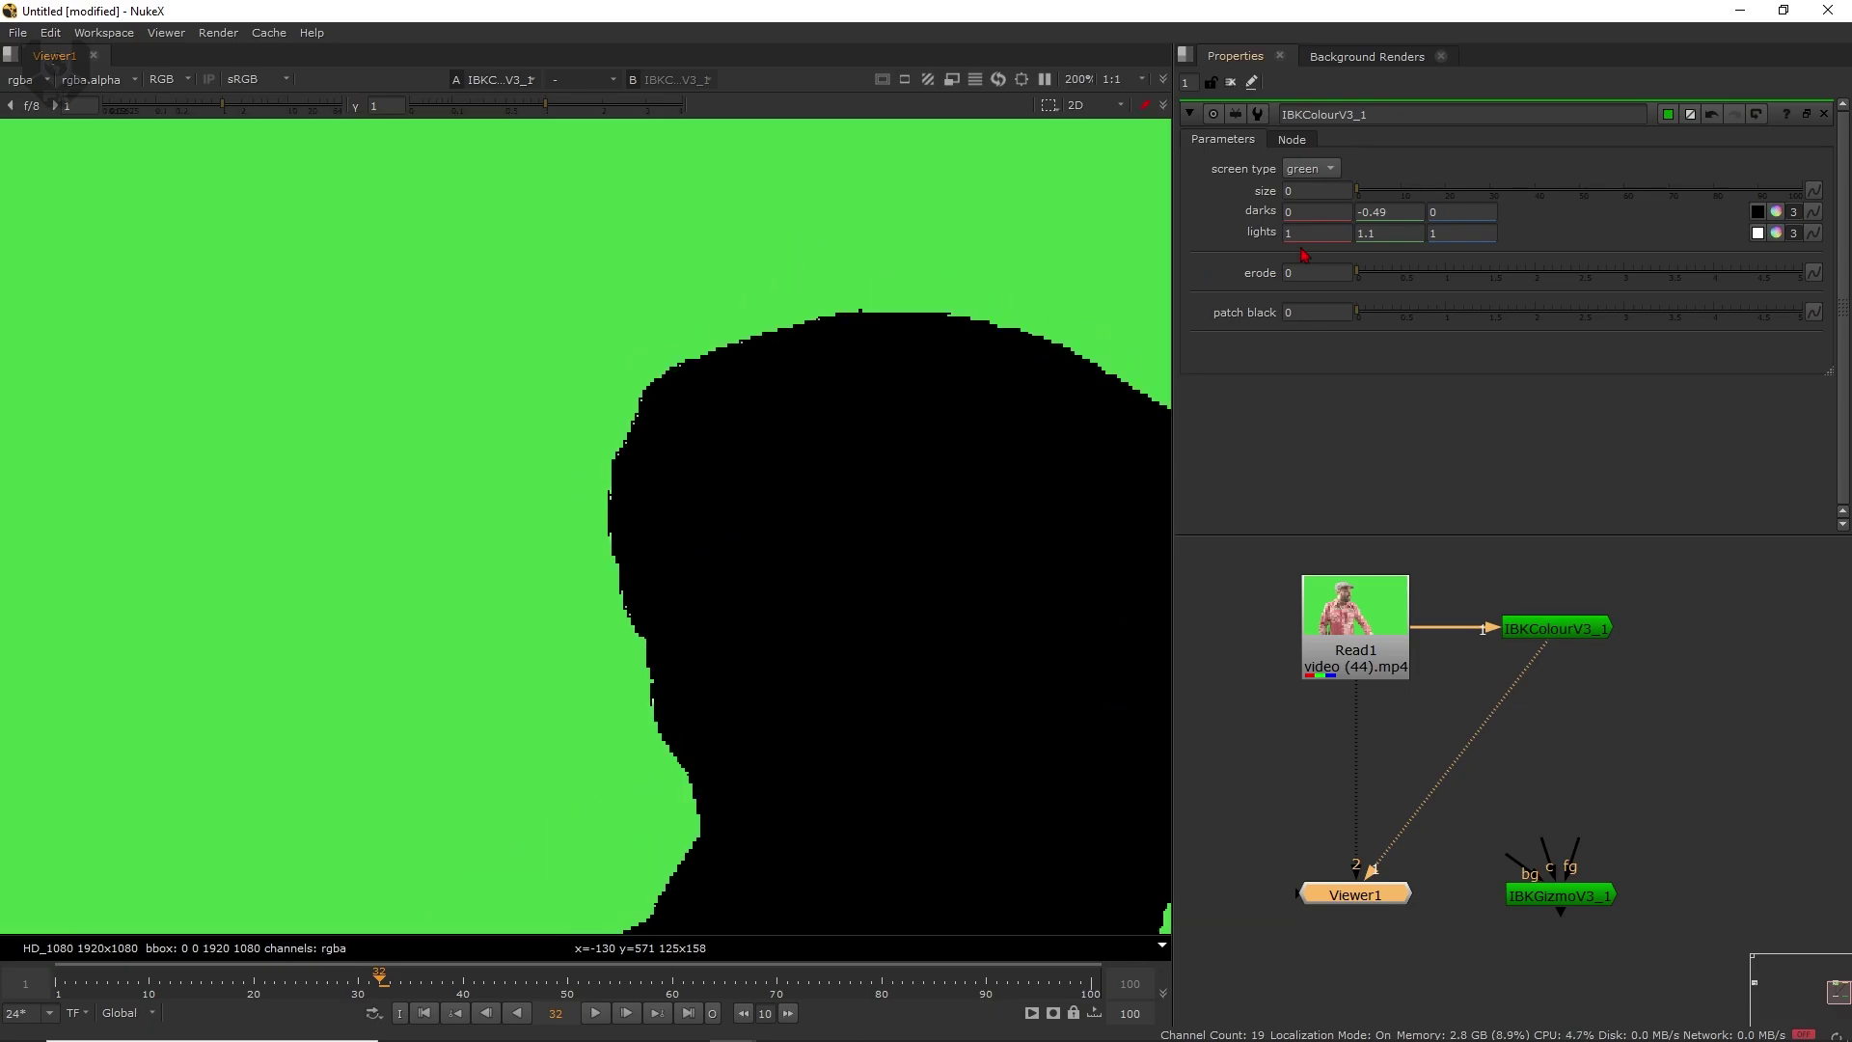
pyautogui.click(1386, 232)
pyautogui.press('Up')
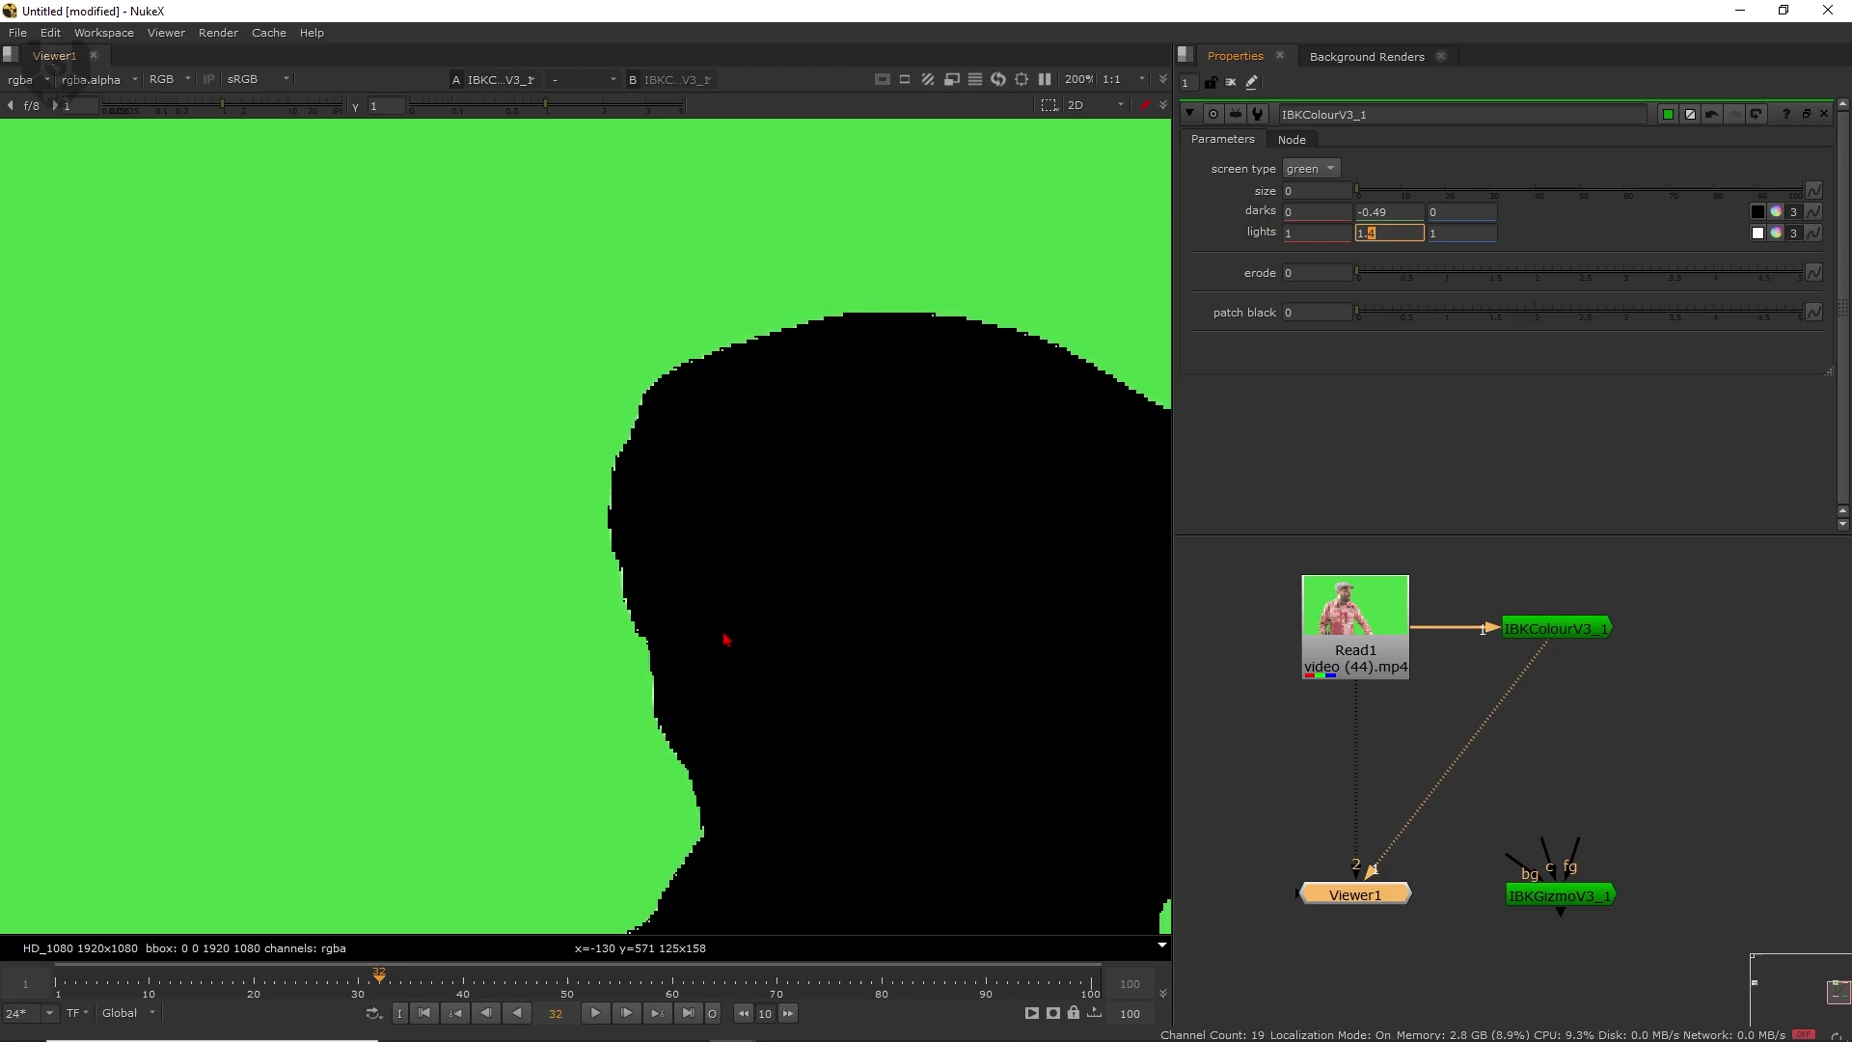
# - Compare the Read1 plate with the IBKColour output along the ear's edge
pyautogui.scroll(2, 733, 627)
pyautogui.click(1371, 664)
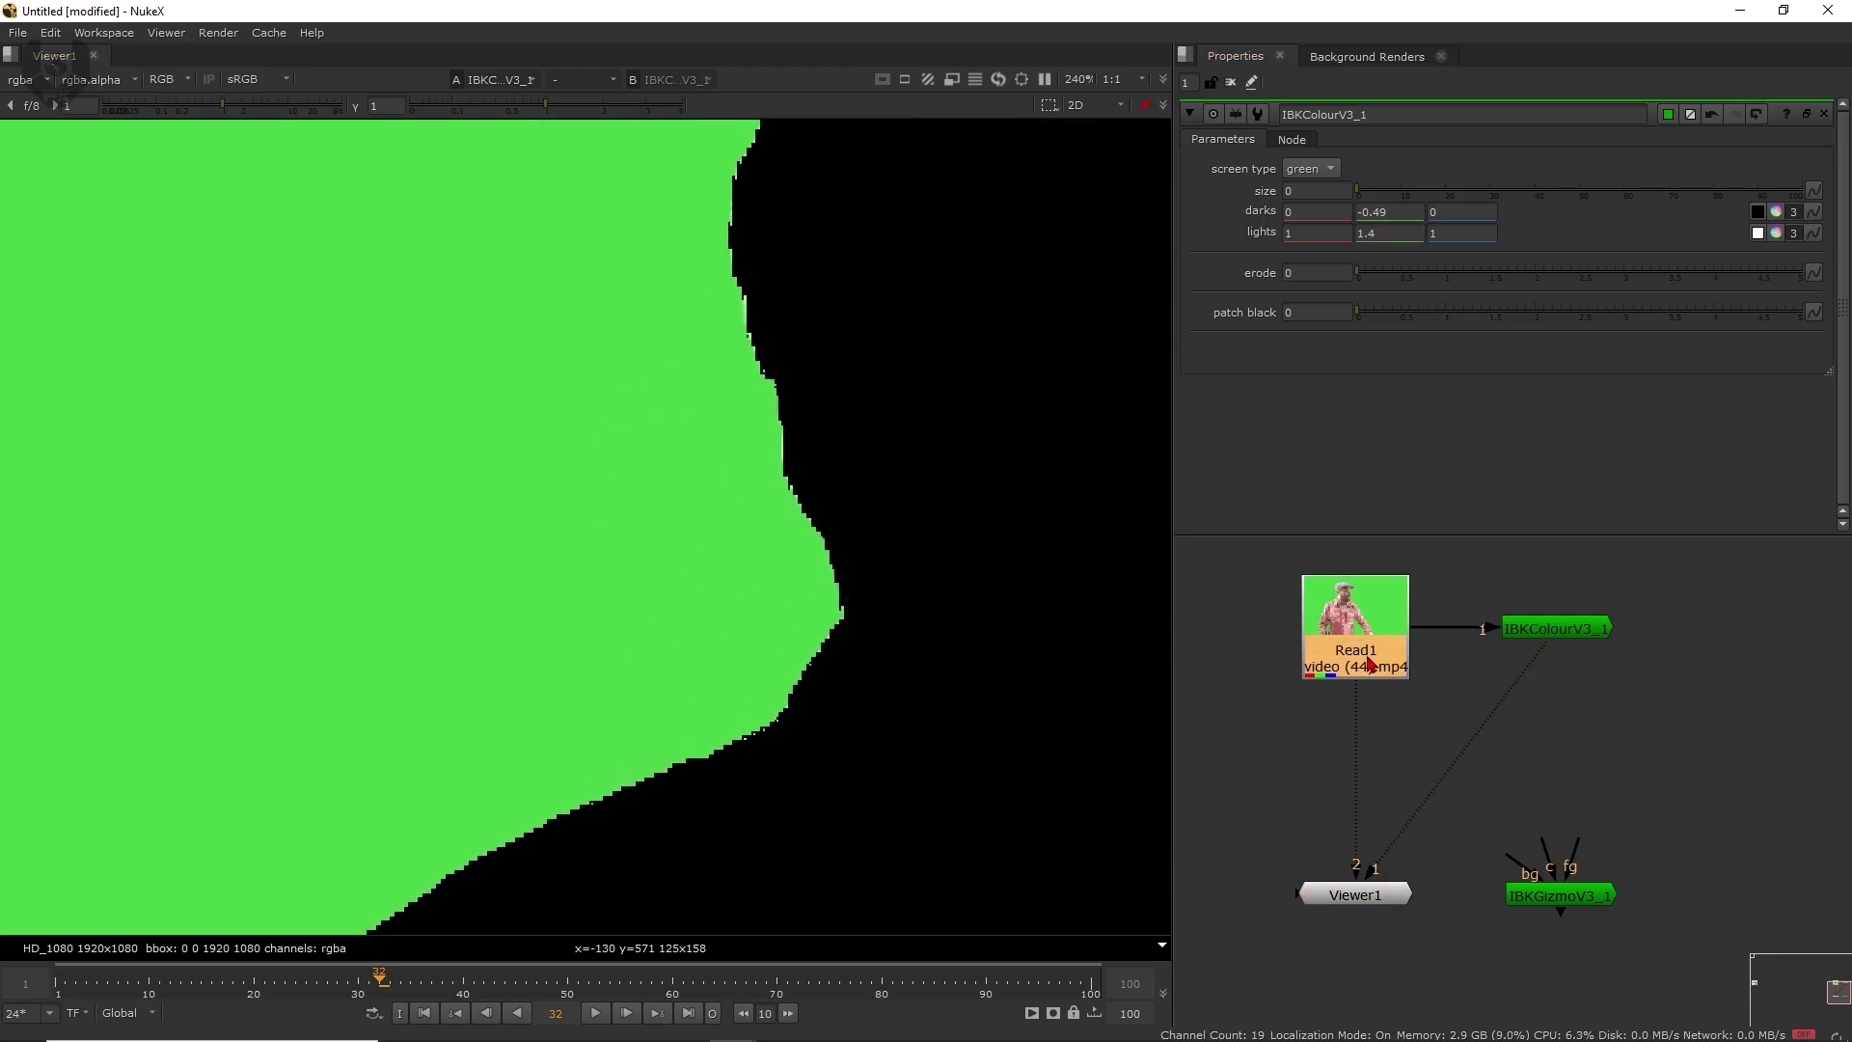
pyautogui.press('1')
pyautogui.scroll(7, 860, 558)
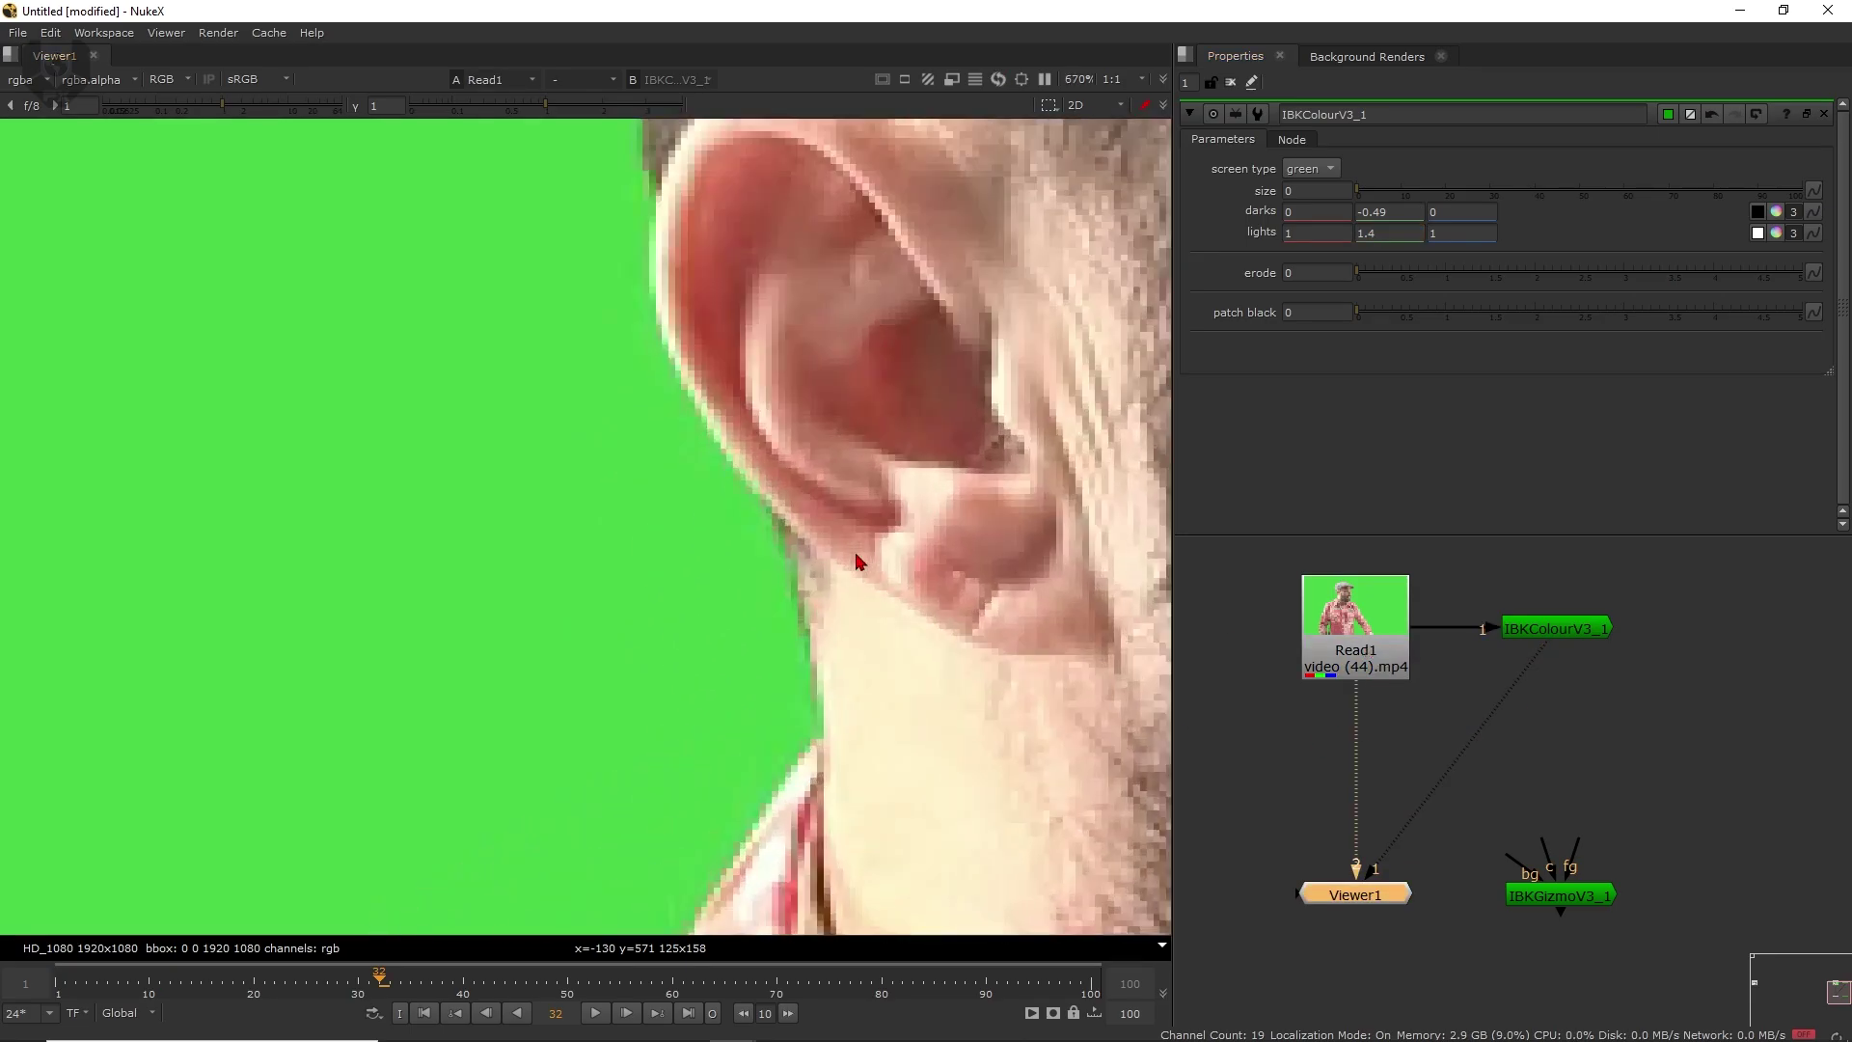
pyautogui.press('1')
pyautogui.press('2')
pyautogui.press('1')
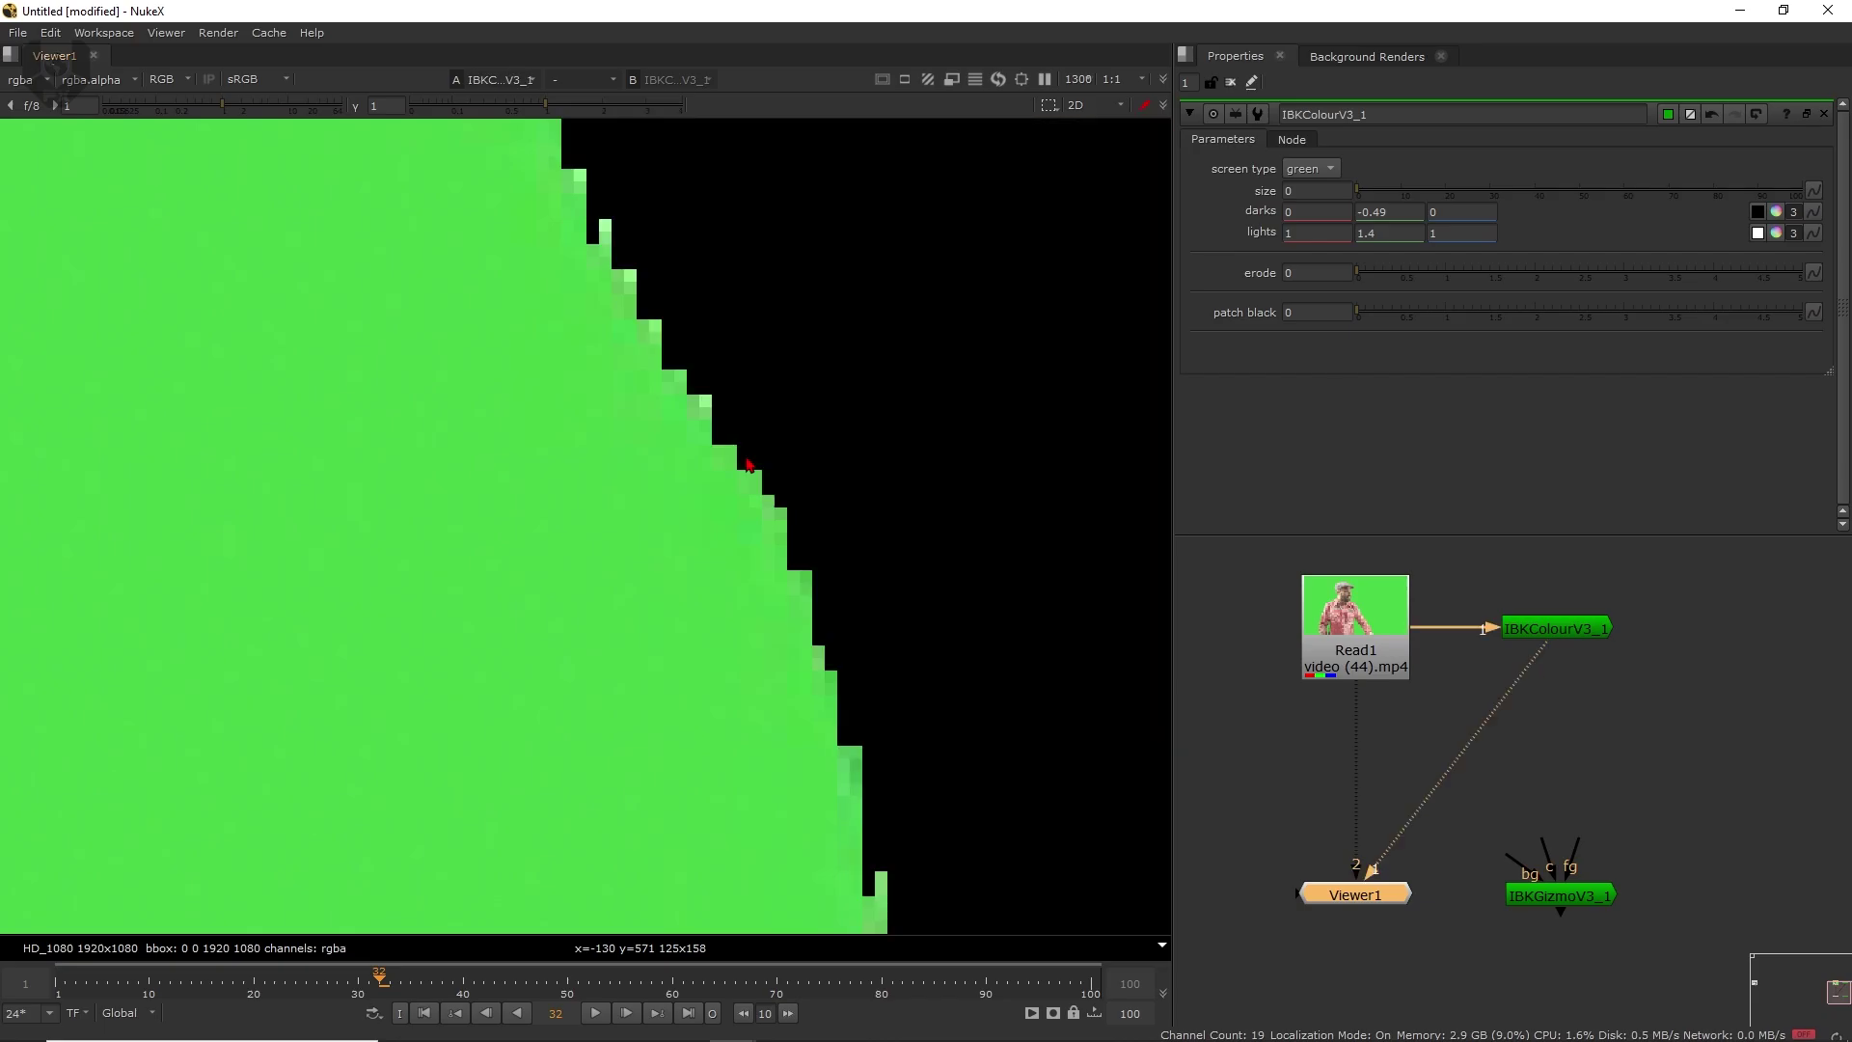
pyautogui.press('2')
pyautogui.press('2')
# - Set the IBKColour erode to 1.48 and compare the ear's edge with the original plate
pyautogui.moveTo(1361, 280); pyautogui.dragTo(1488, 269)
pyautogui.click(1382, 671)
pyautogui.press('2')
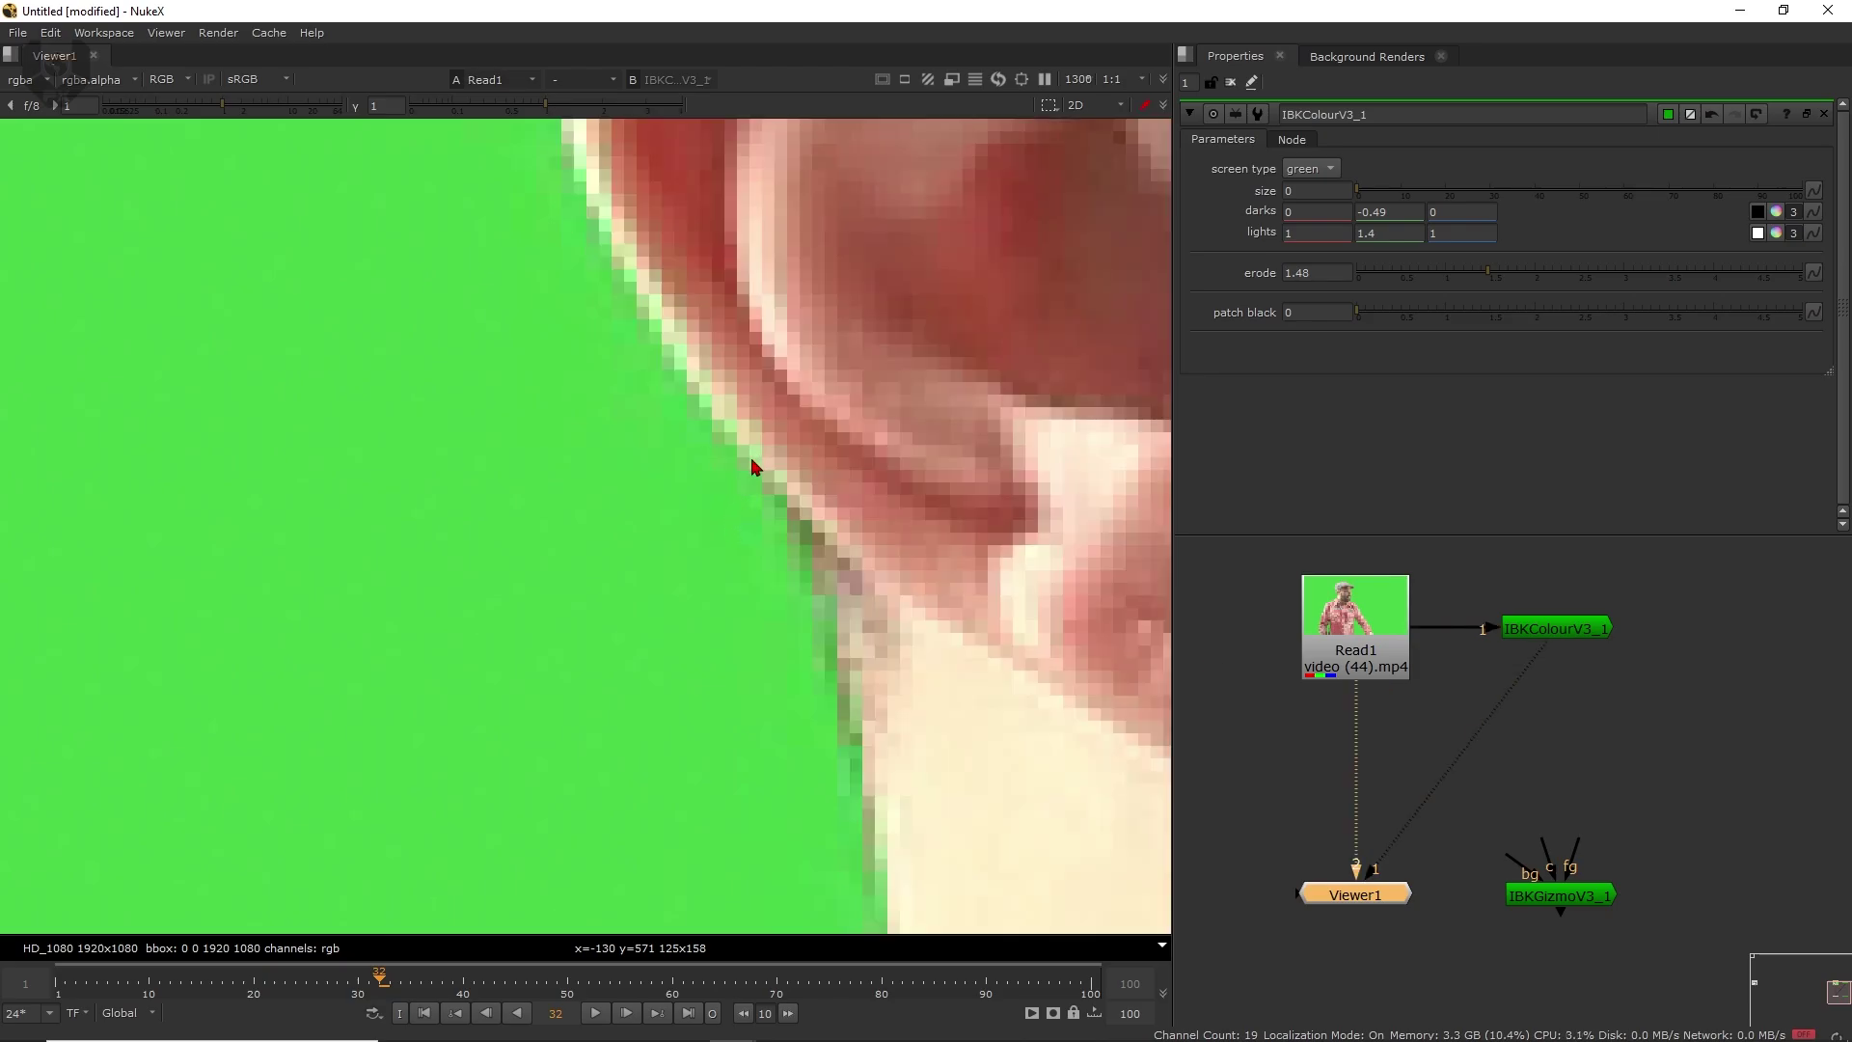
pyautogui.press('1')
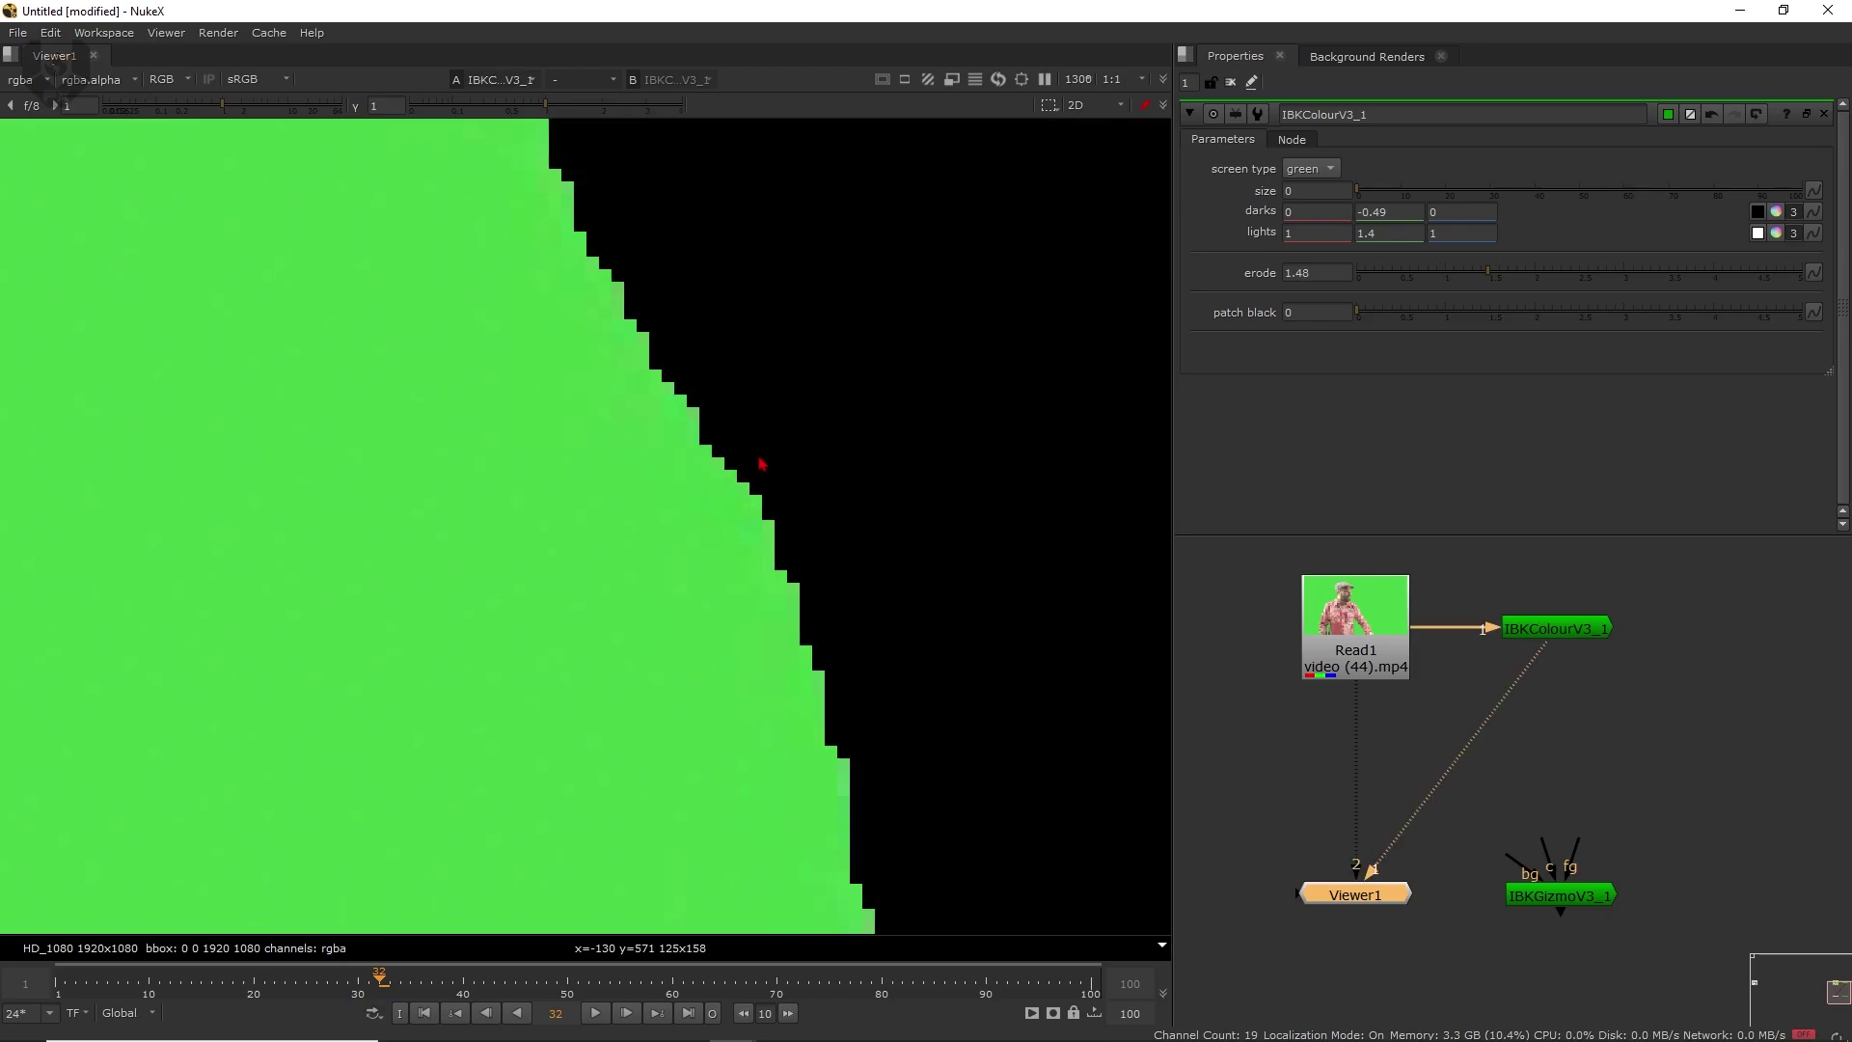
# - Compare the original plate with the IBKColour output along the collar and shoulder edge
pyautogui.scroll(-5, 738, 482)
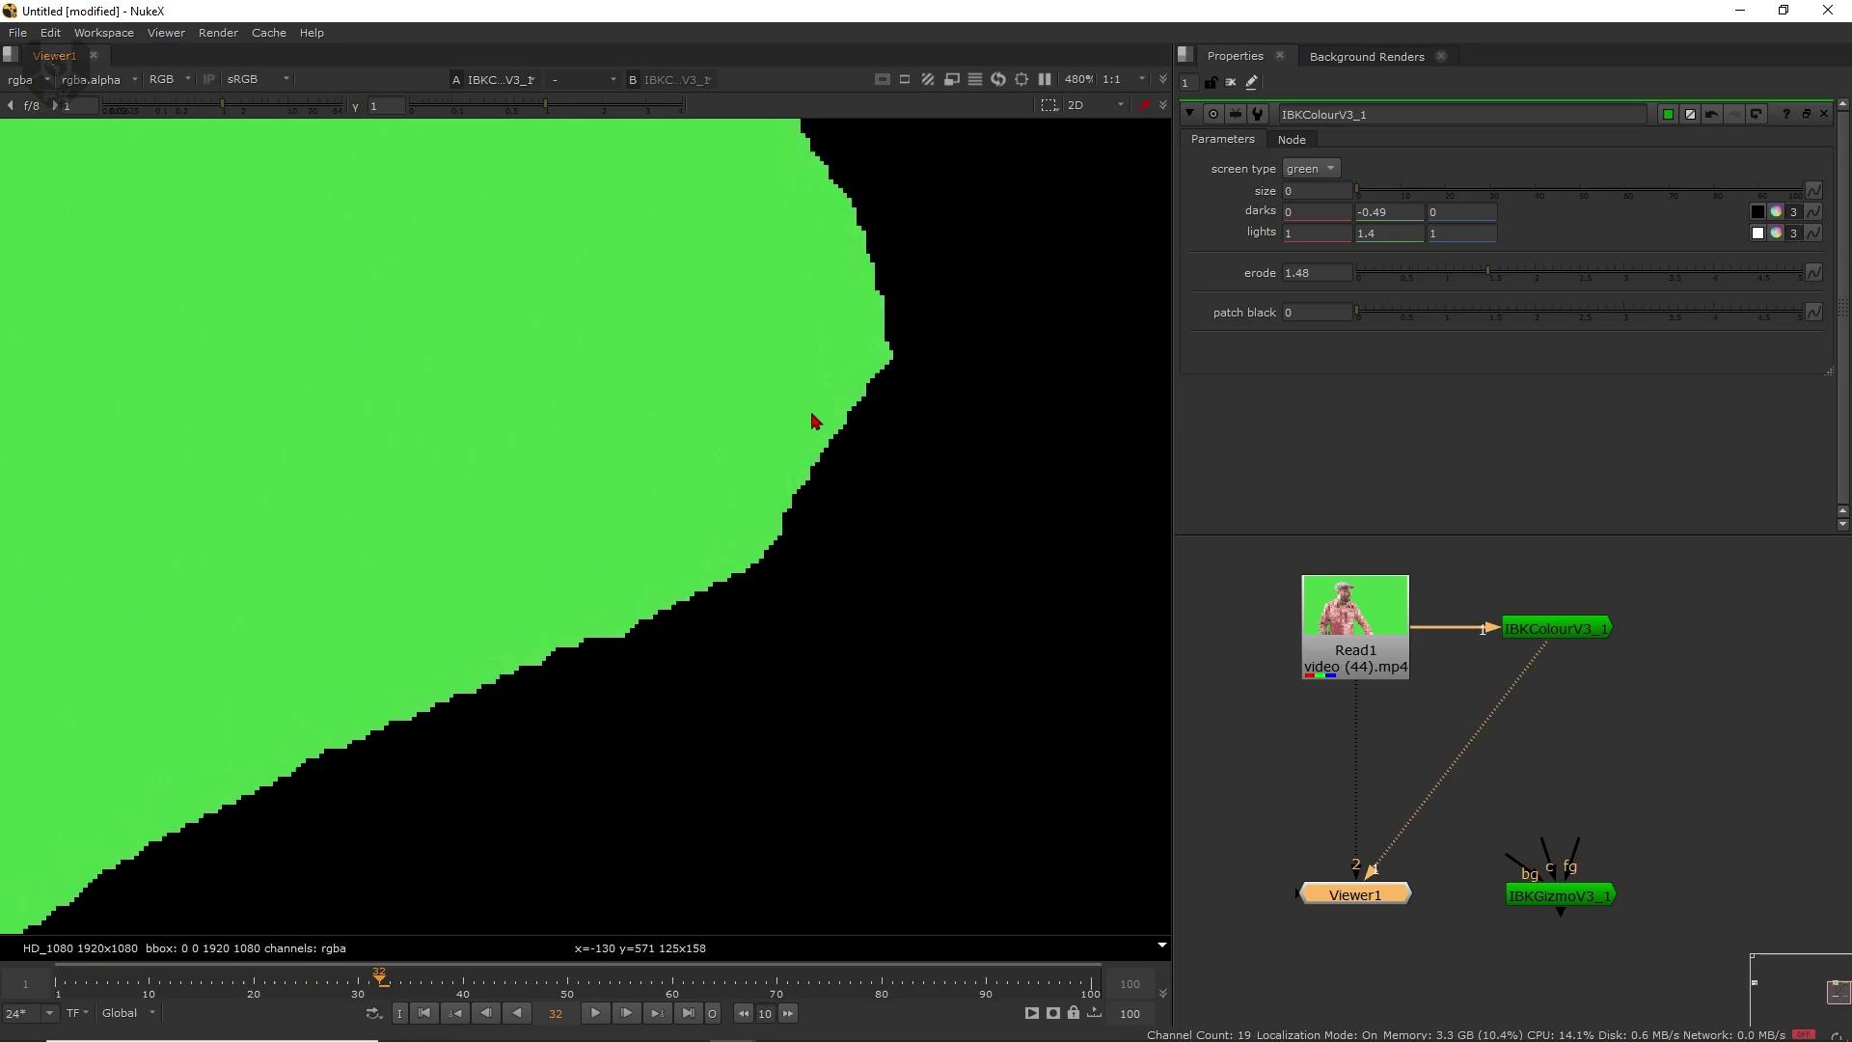
pyautogui.press('2')
pyautogui.scroll(5, 825, 418)
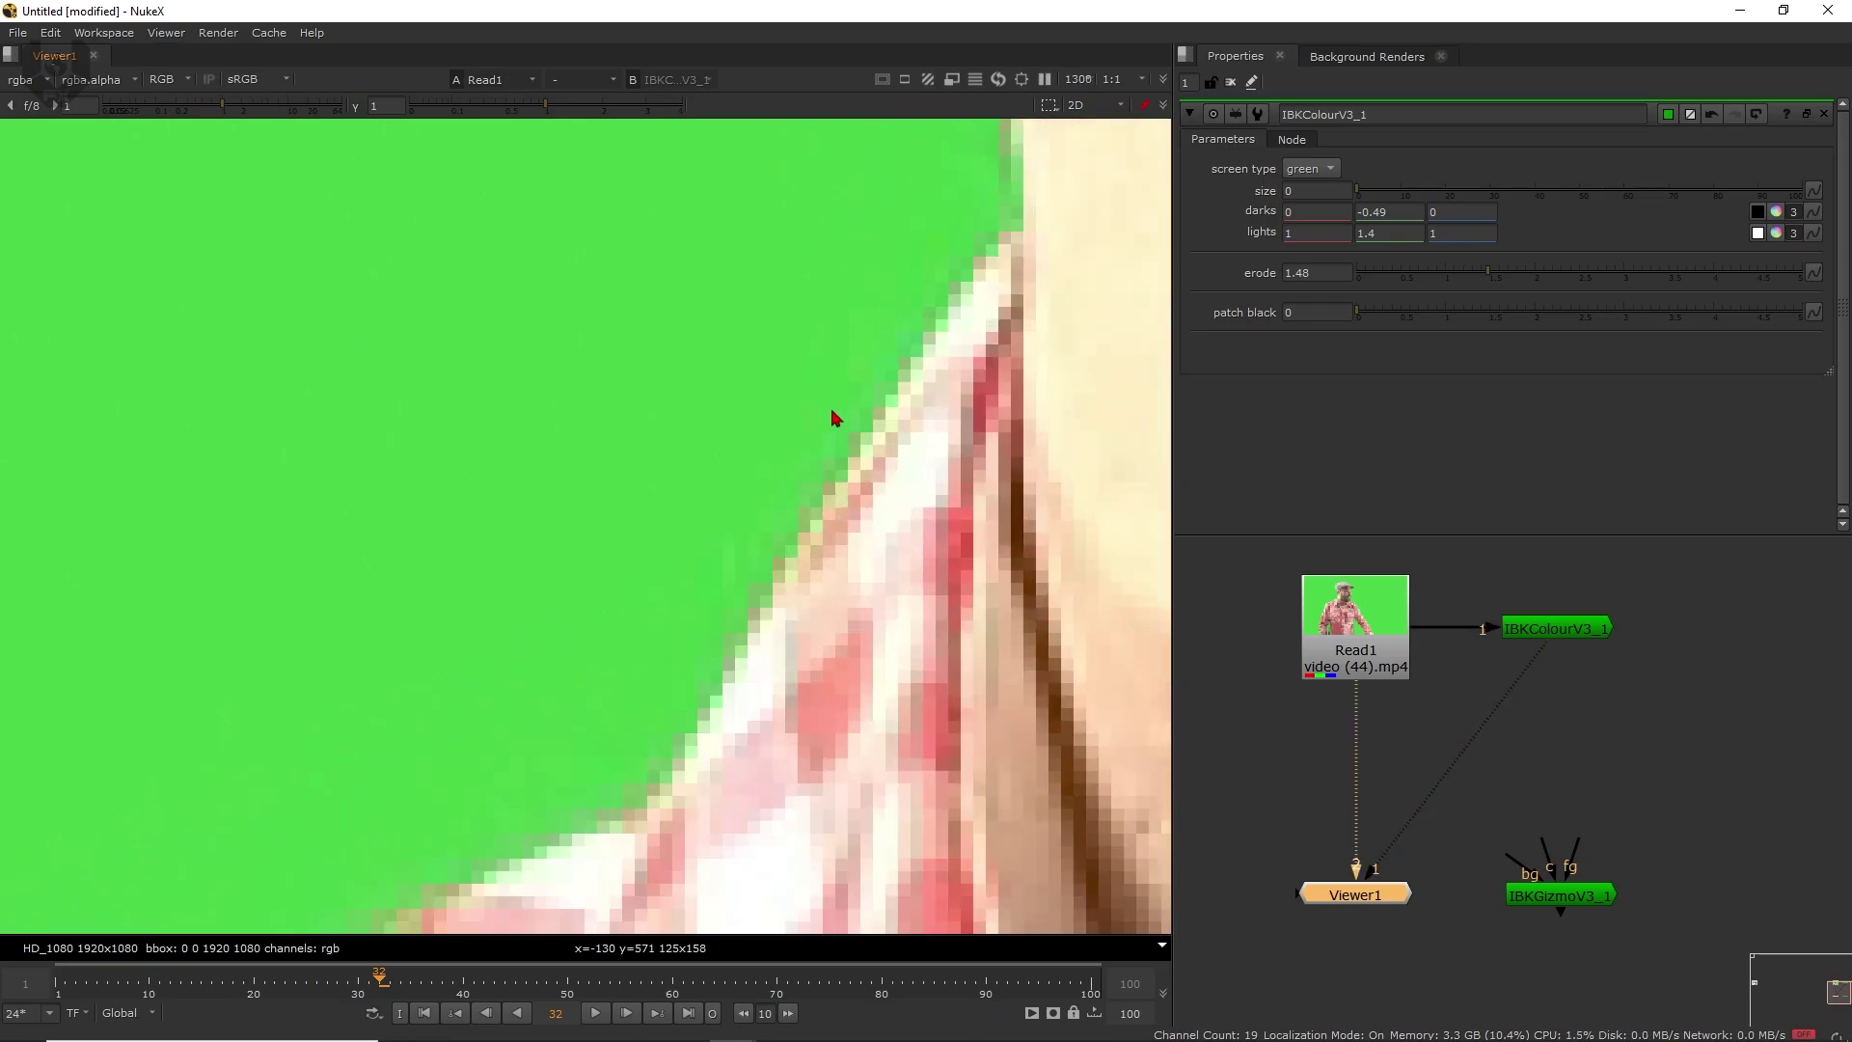
pyautogui.press('1')
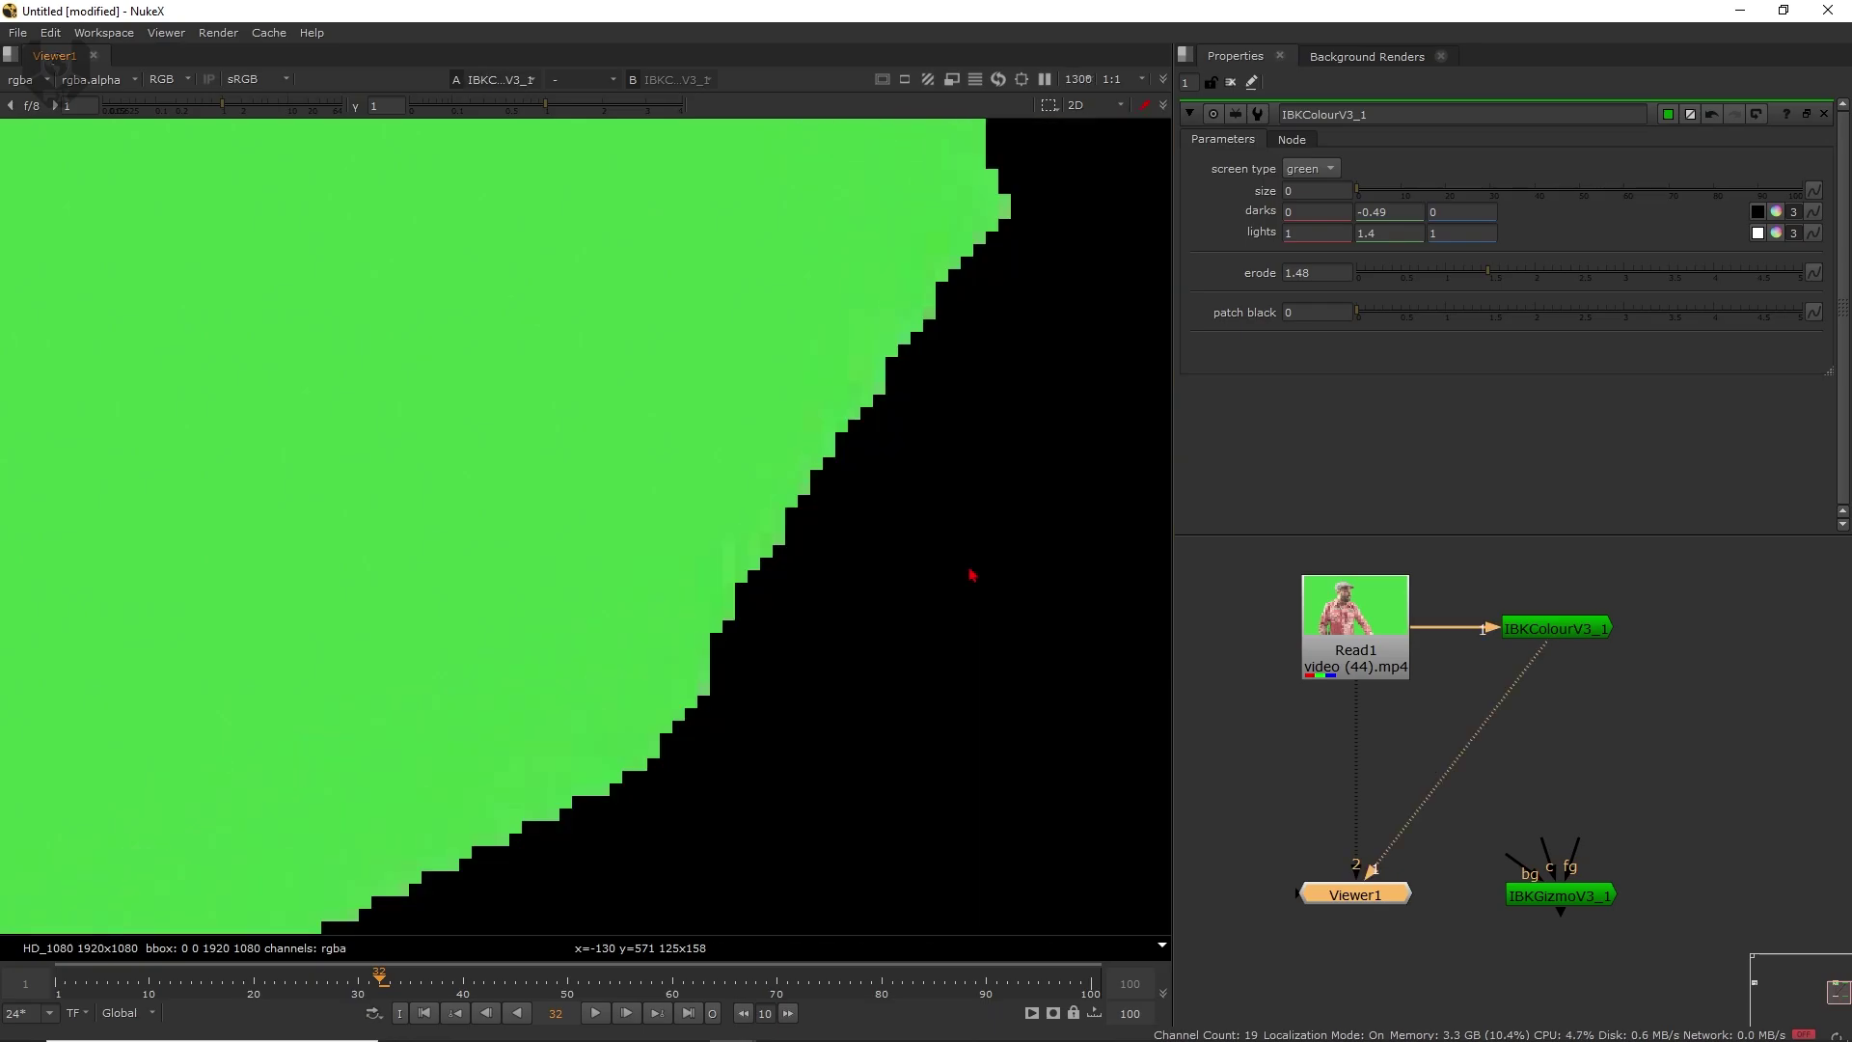
pyautogui.press('2')
pyautogui.press('1')
pyautogui.press('2')
pyautogui.press('1')
pyautogui.press('2')
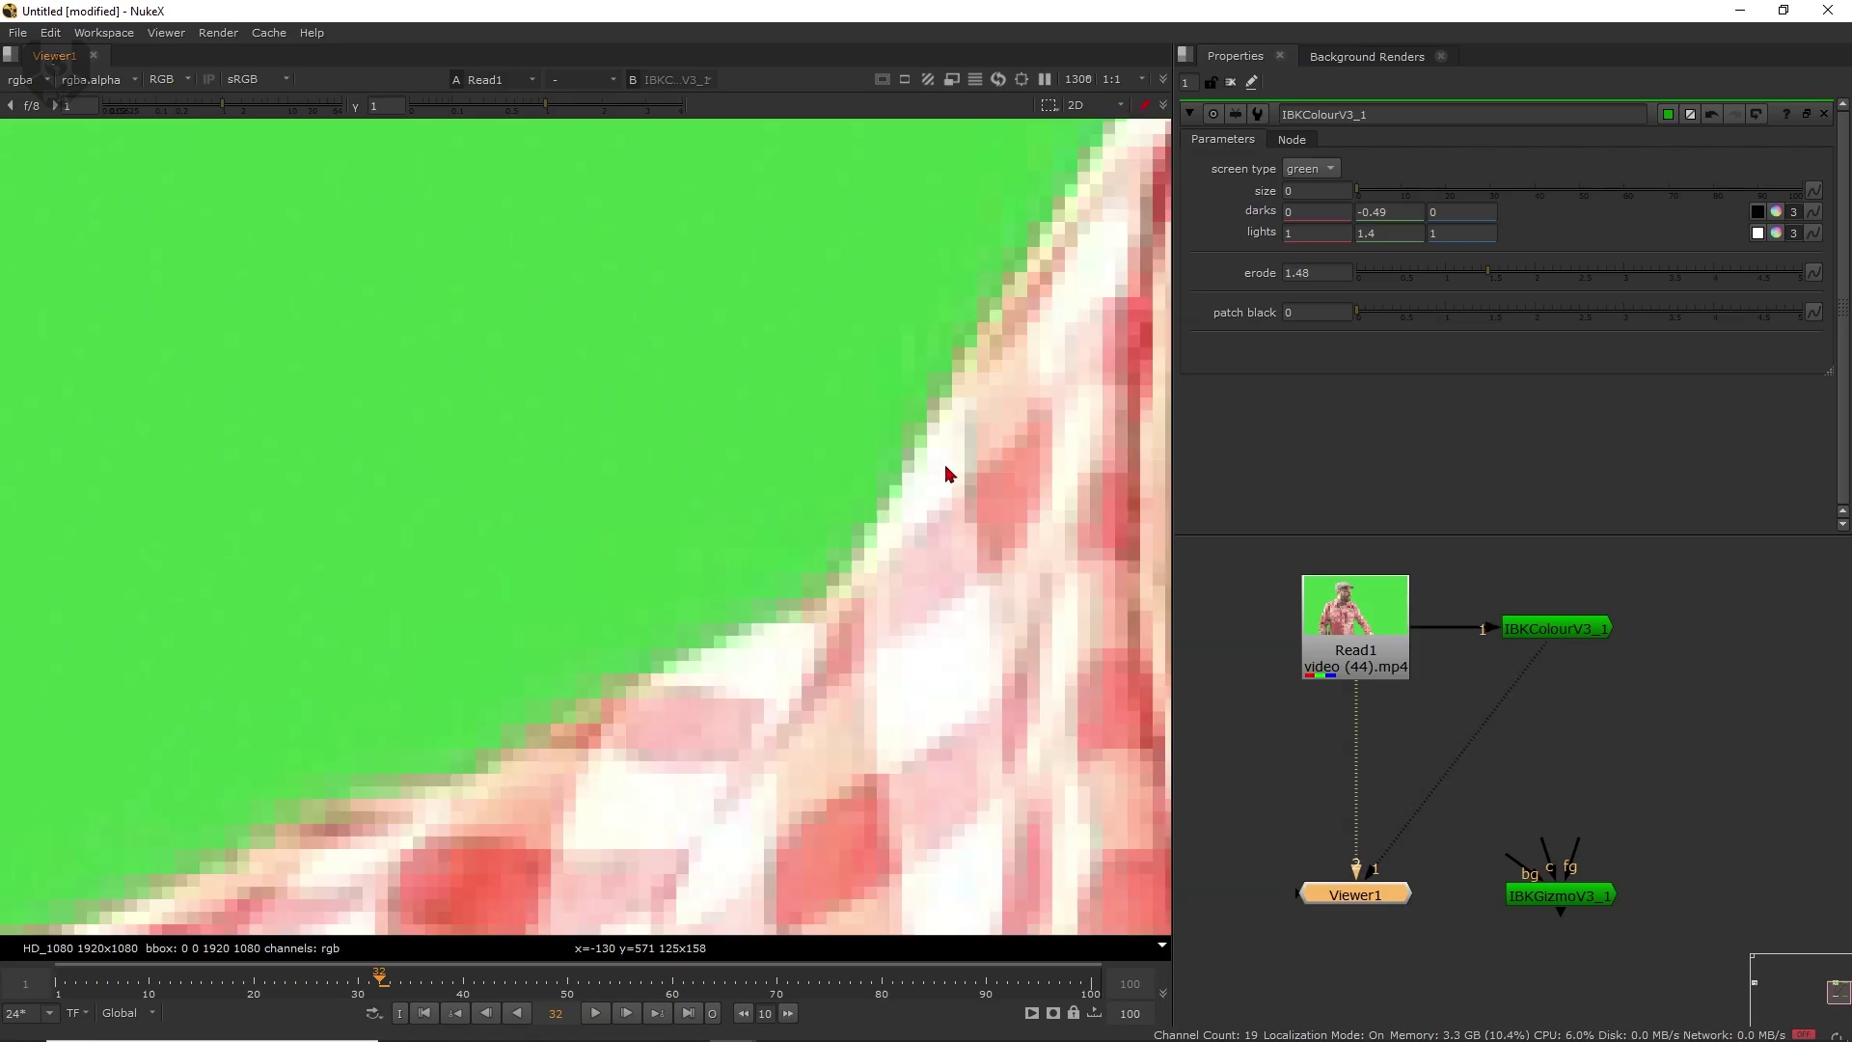
pyautogui.press('1')
# - Set the IBKColour erode to 1.9
pyautogui.click(1498, 281)
pyautogui.moveTo(1515, 280); pyautogui.dragTo(1525, 277)
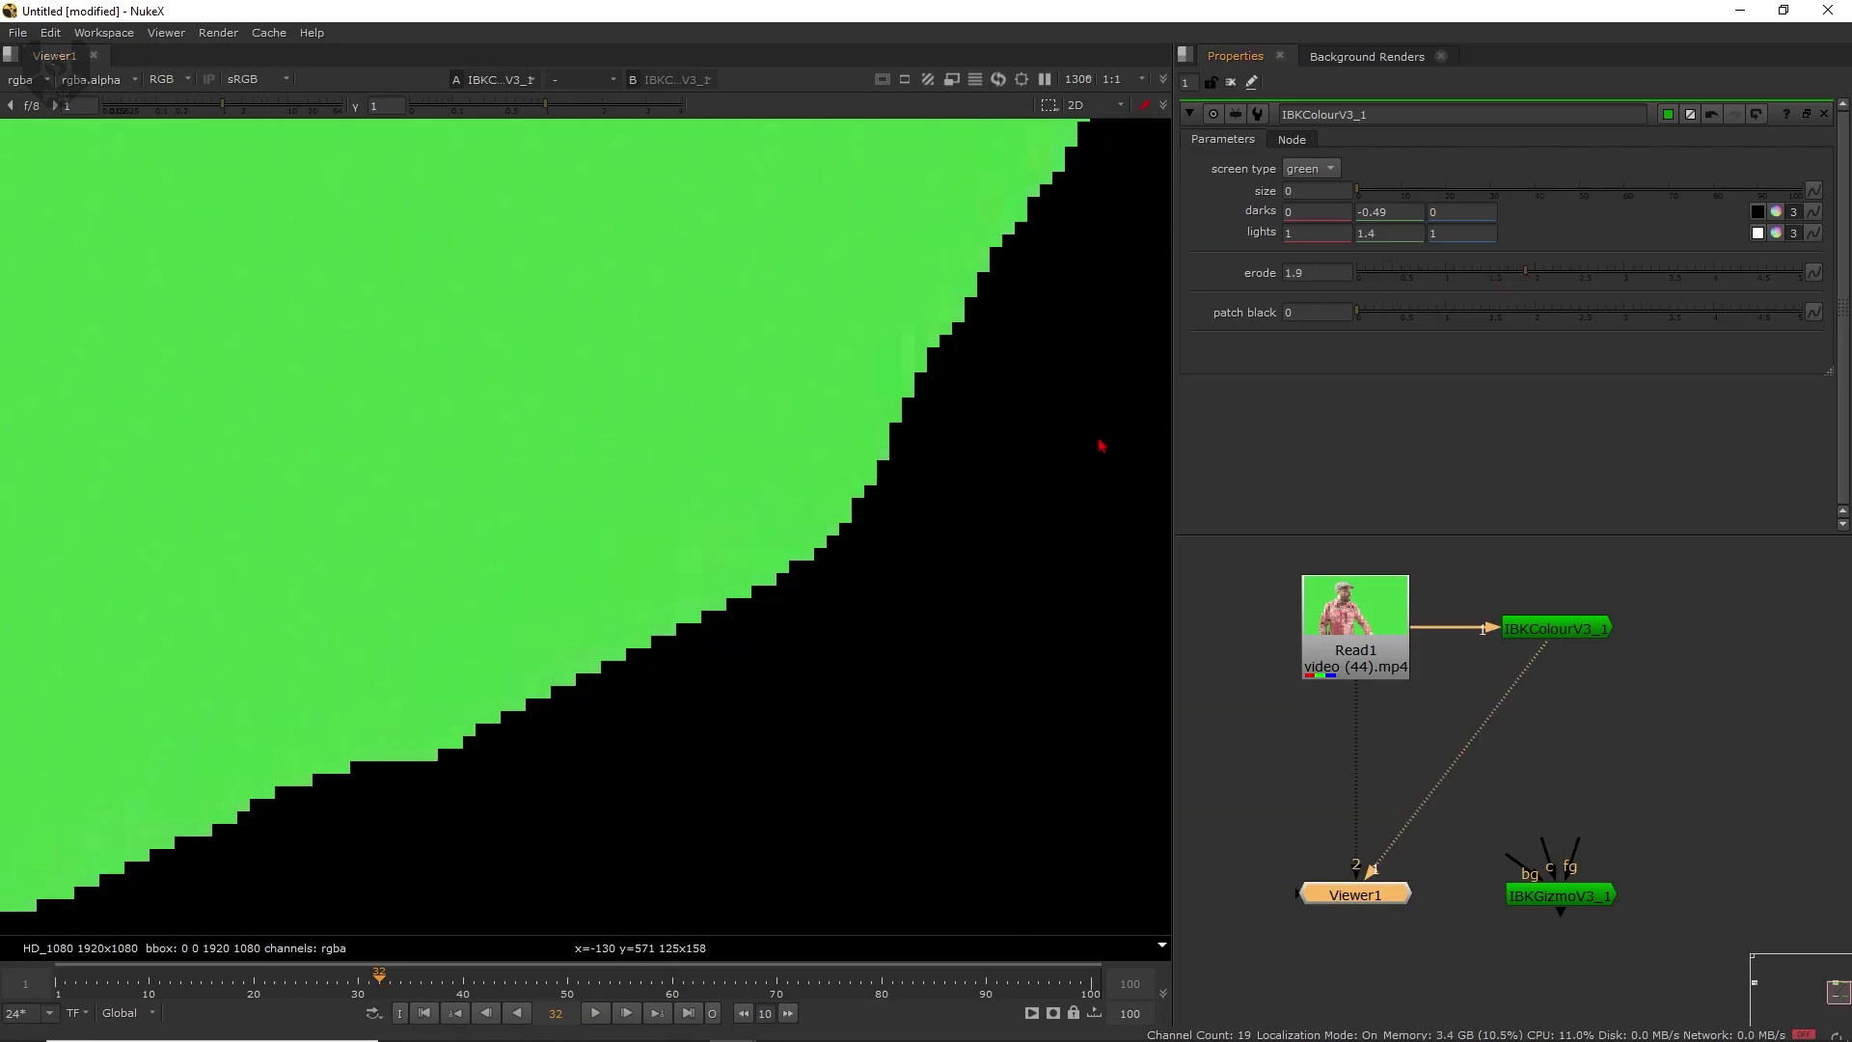
pyautogui.scroll(-2, 1099, 442)
# - Fine-tune the green lights value down to 1.33
pyautogui.click(1387, 229)
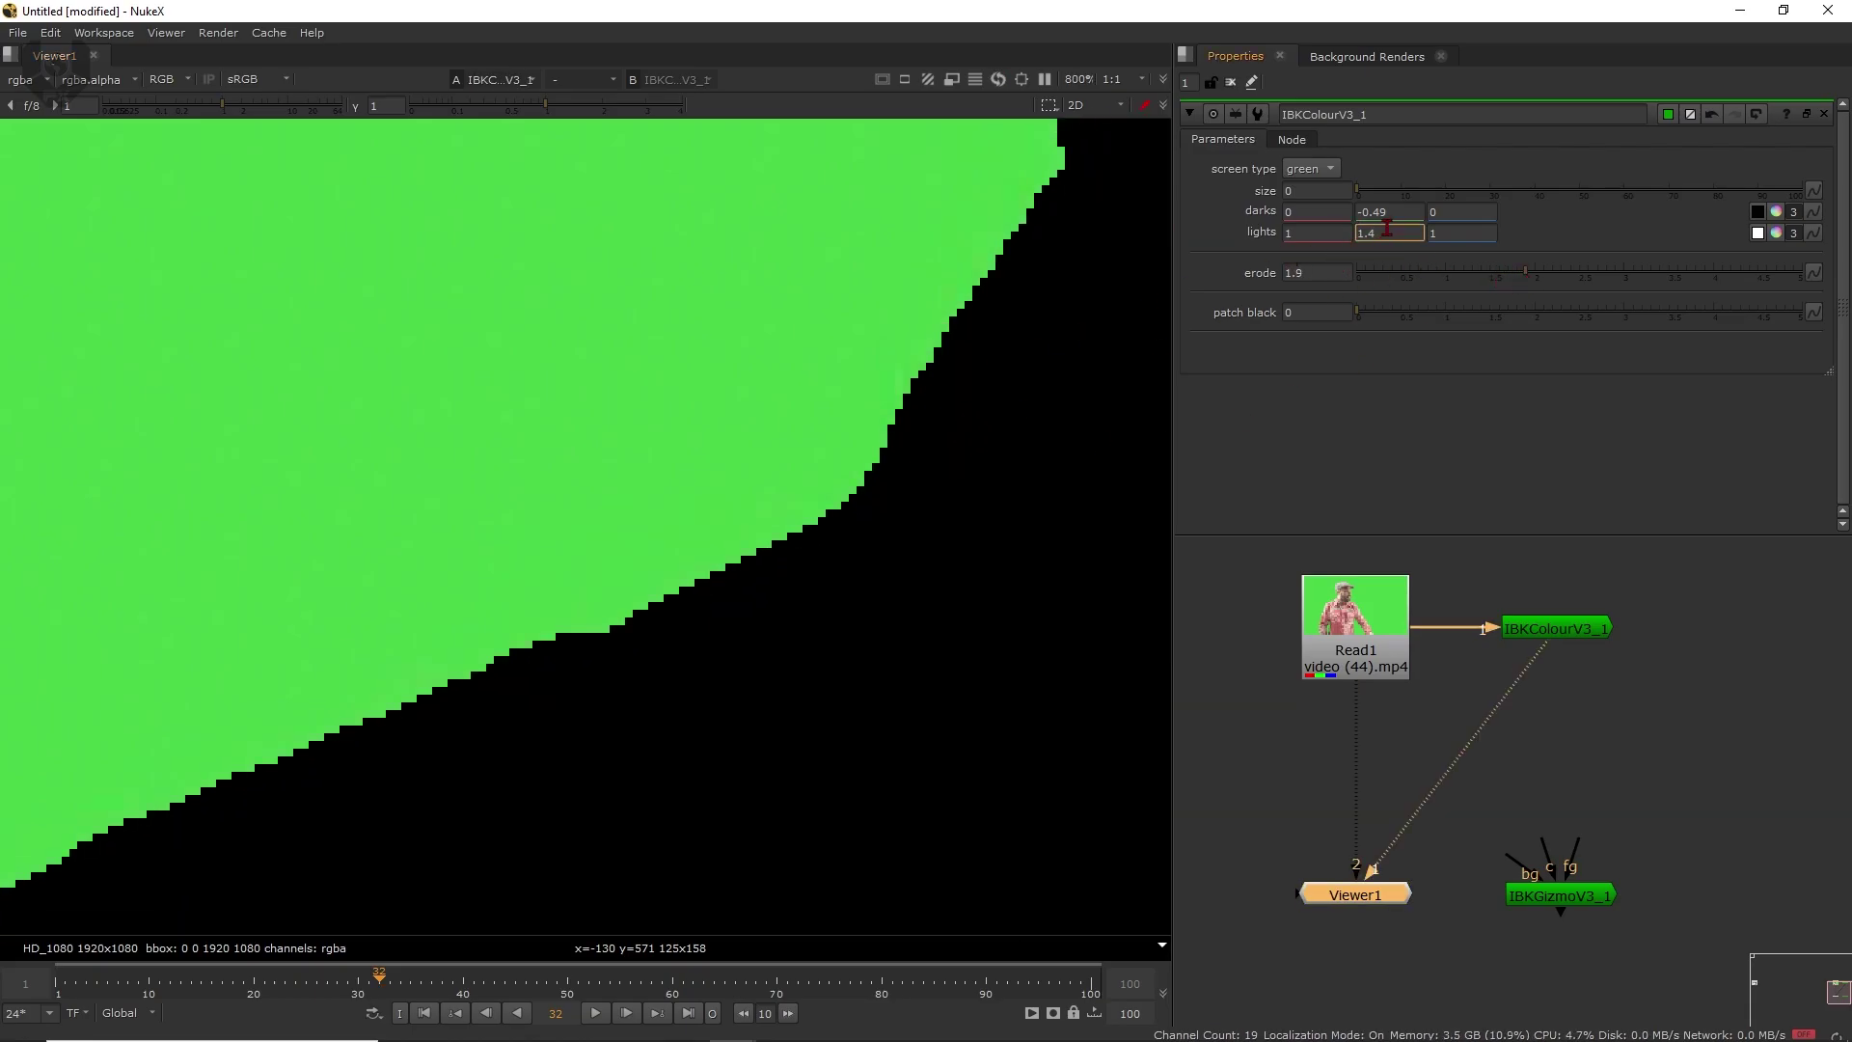
pyautogui.write('2')
pyautogui.press('Down')
pyautogui.press('Down')
pyautogui.press('Down')
pyautogui.press('Down')
pyautogui.press('Down')
pyautogui.press('Down')
pyautogui.press('Down')
pyautogui.press('Down')
pyautogui.press('Down')
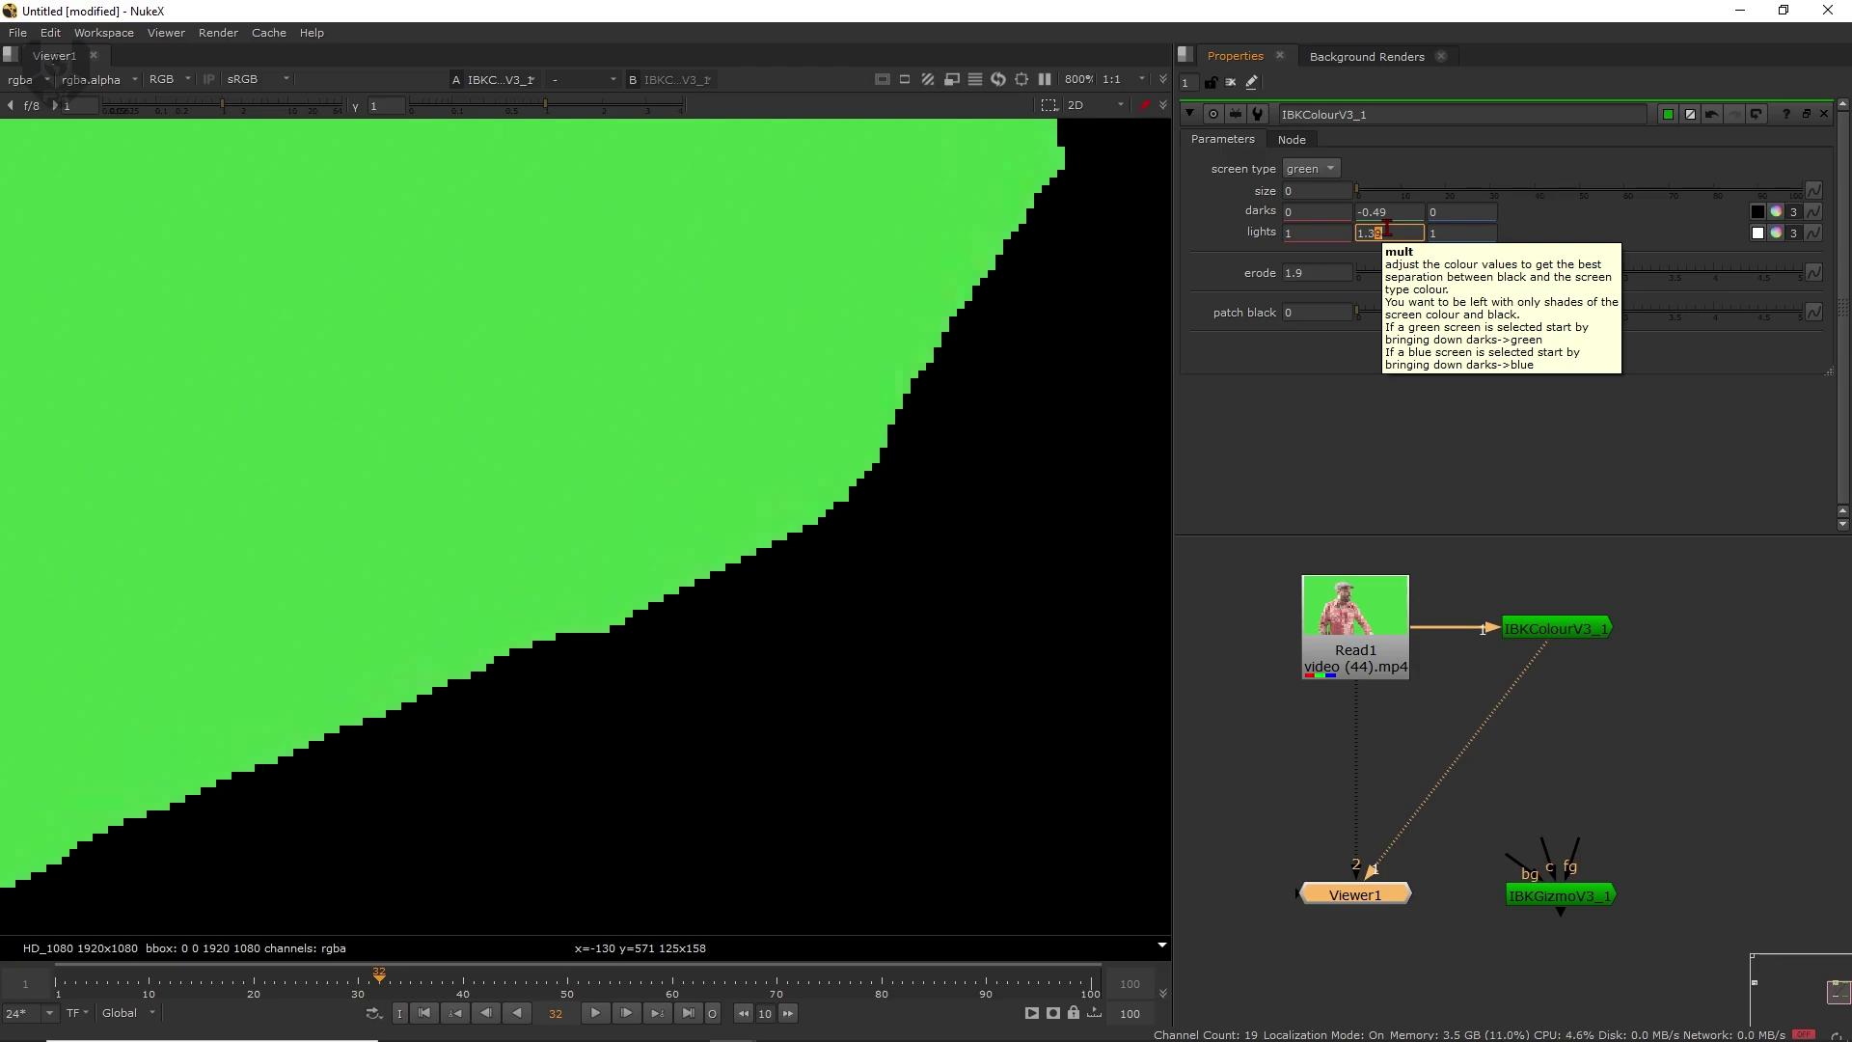
pyautogui.press('Down')
pyautogui.press('Down')
pyautogui.press('Down')
pyautogui.press('Down')
pyautogui.press('Down')
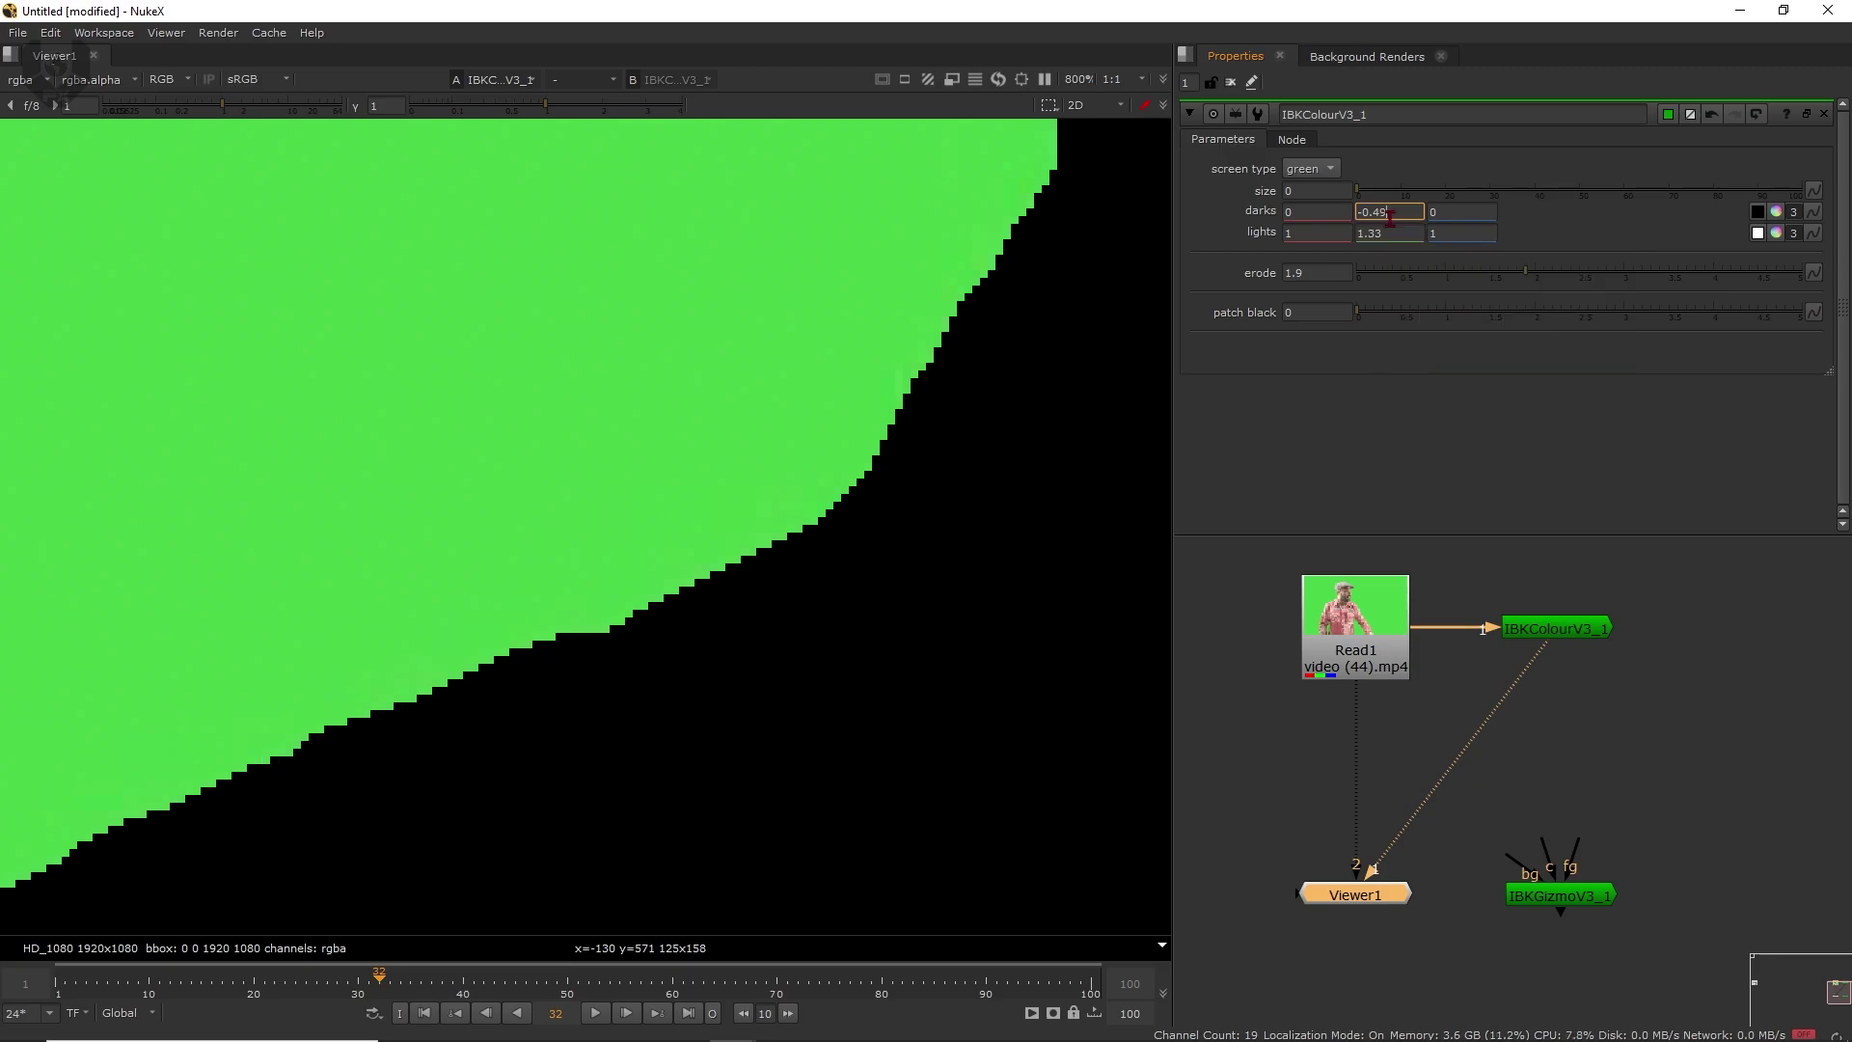
# - Lower the green darks value to -0.53
pyautogui.click(1382, 211)
pyautogui.press('Down')
pyautogui.press('Down')
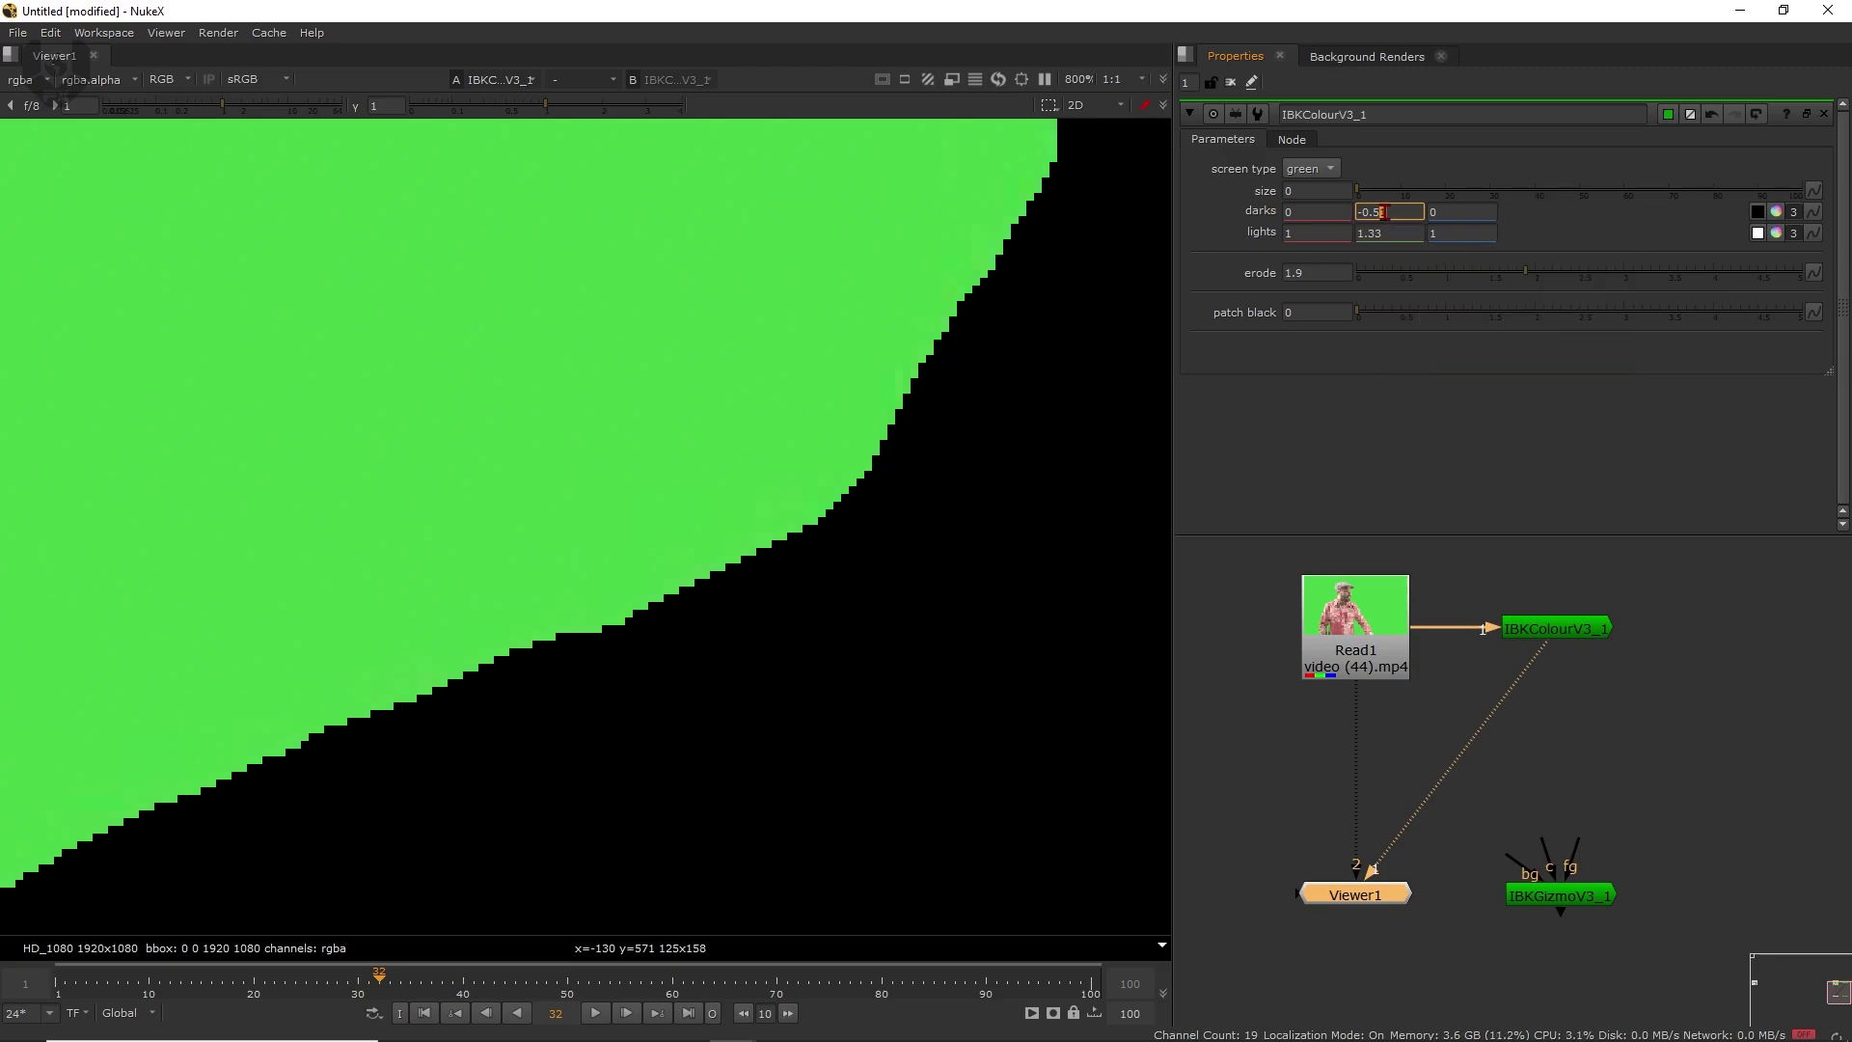
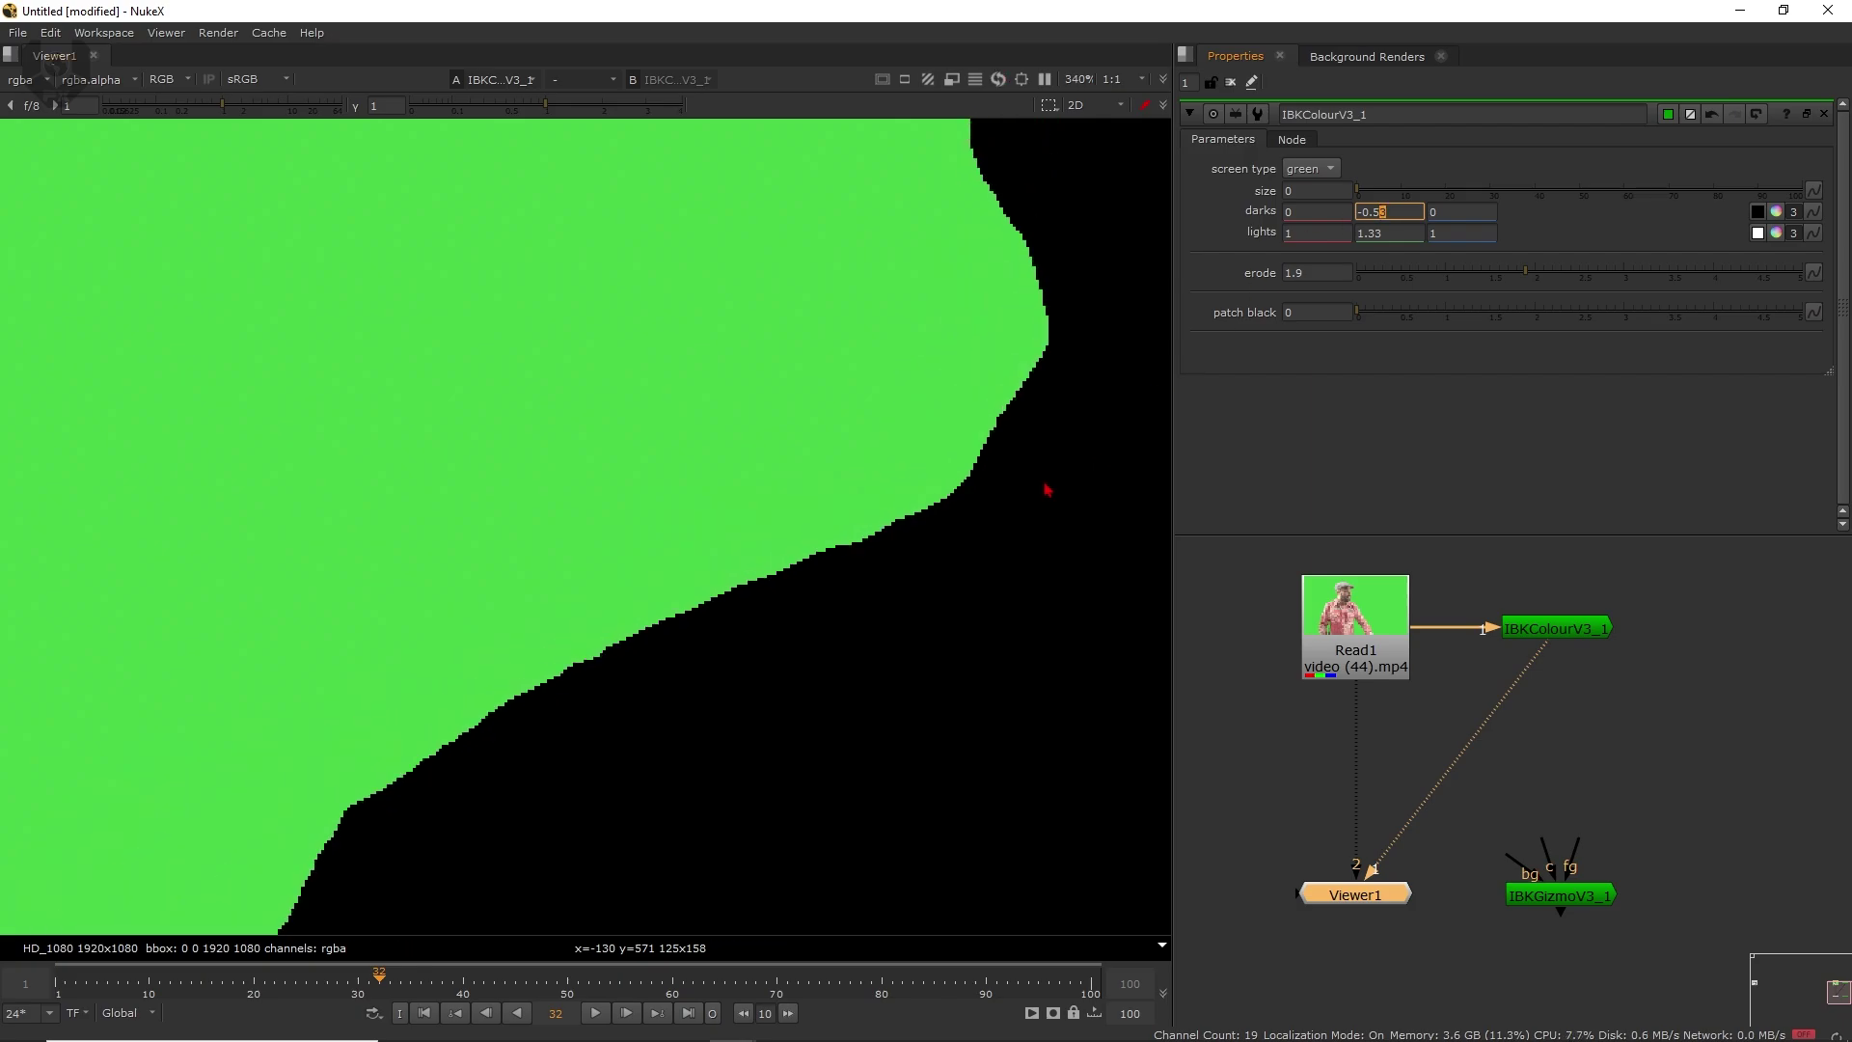
# - Check the whole silhouette on frames 81 and 7, and return to the first frame
pyautogui.scroll(4, 673, 480)
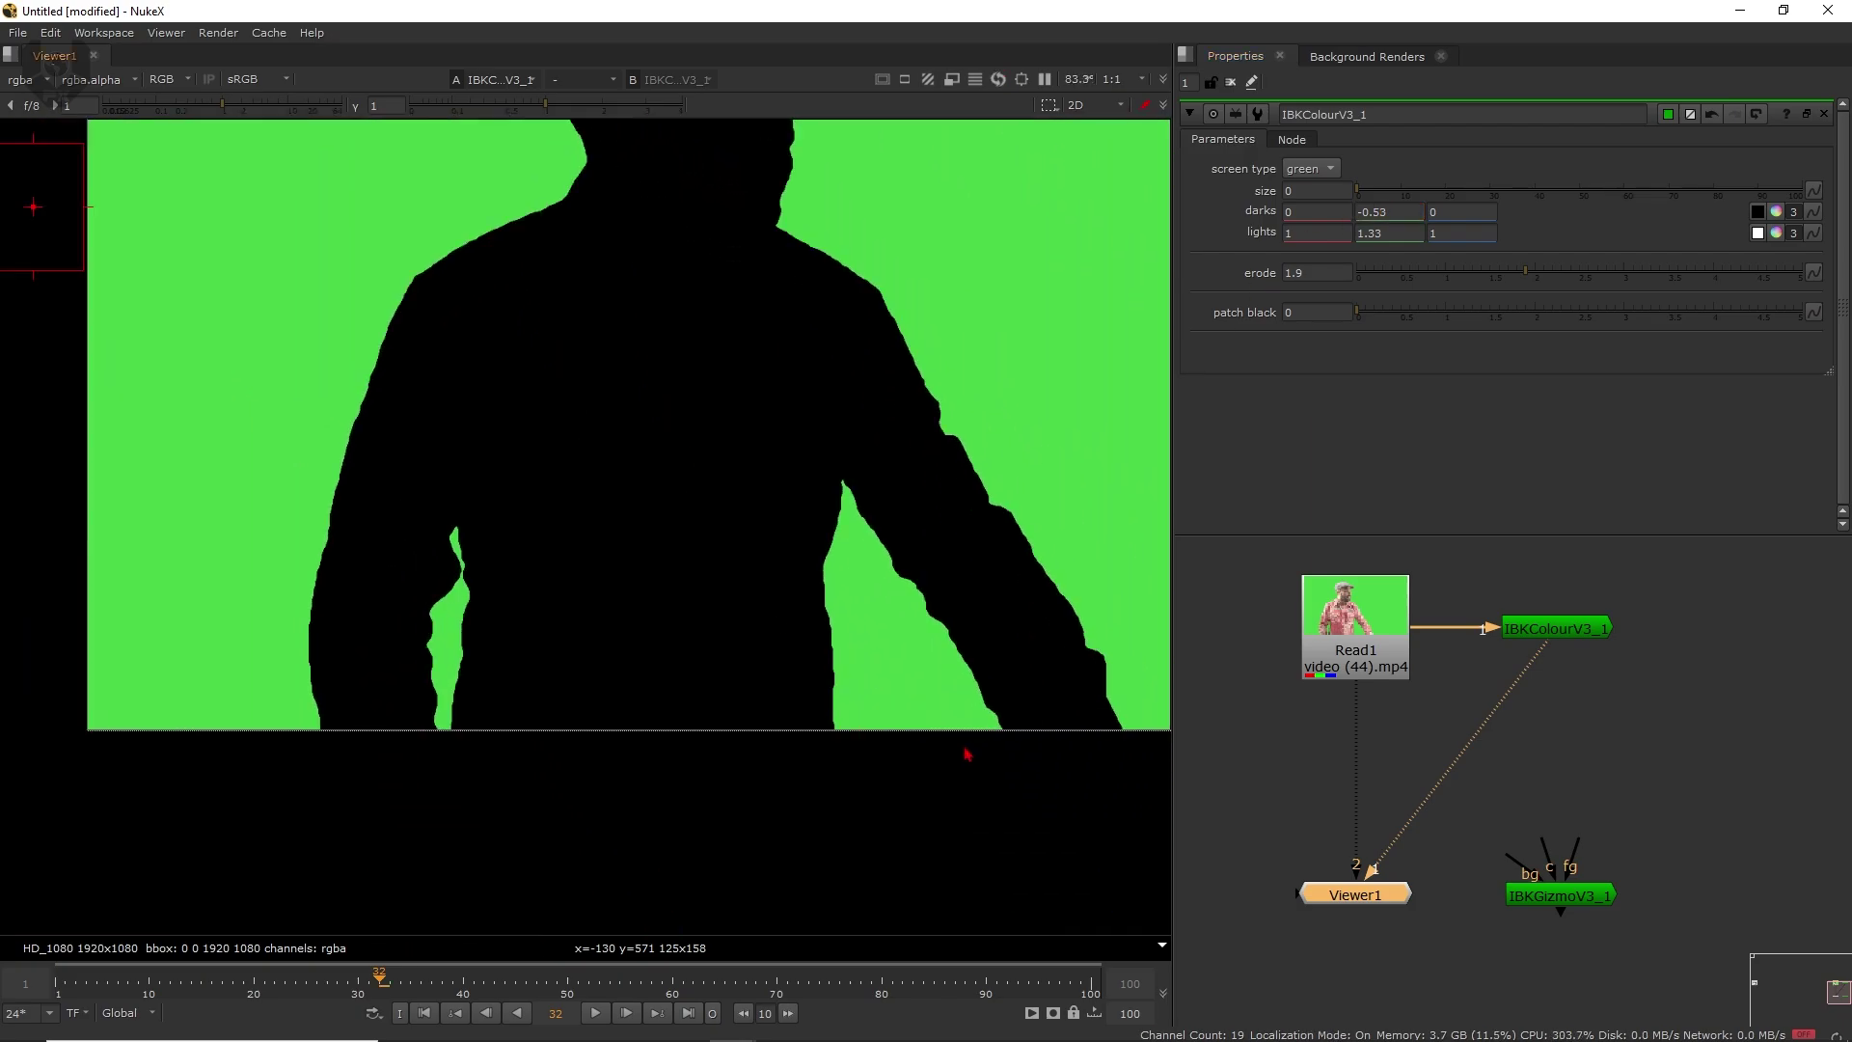
pyautogui.click(892, 981)
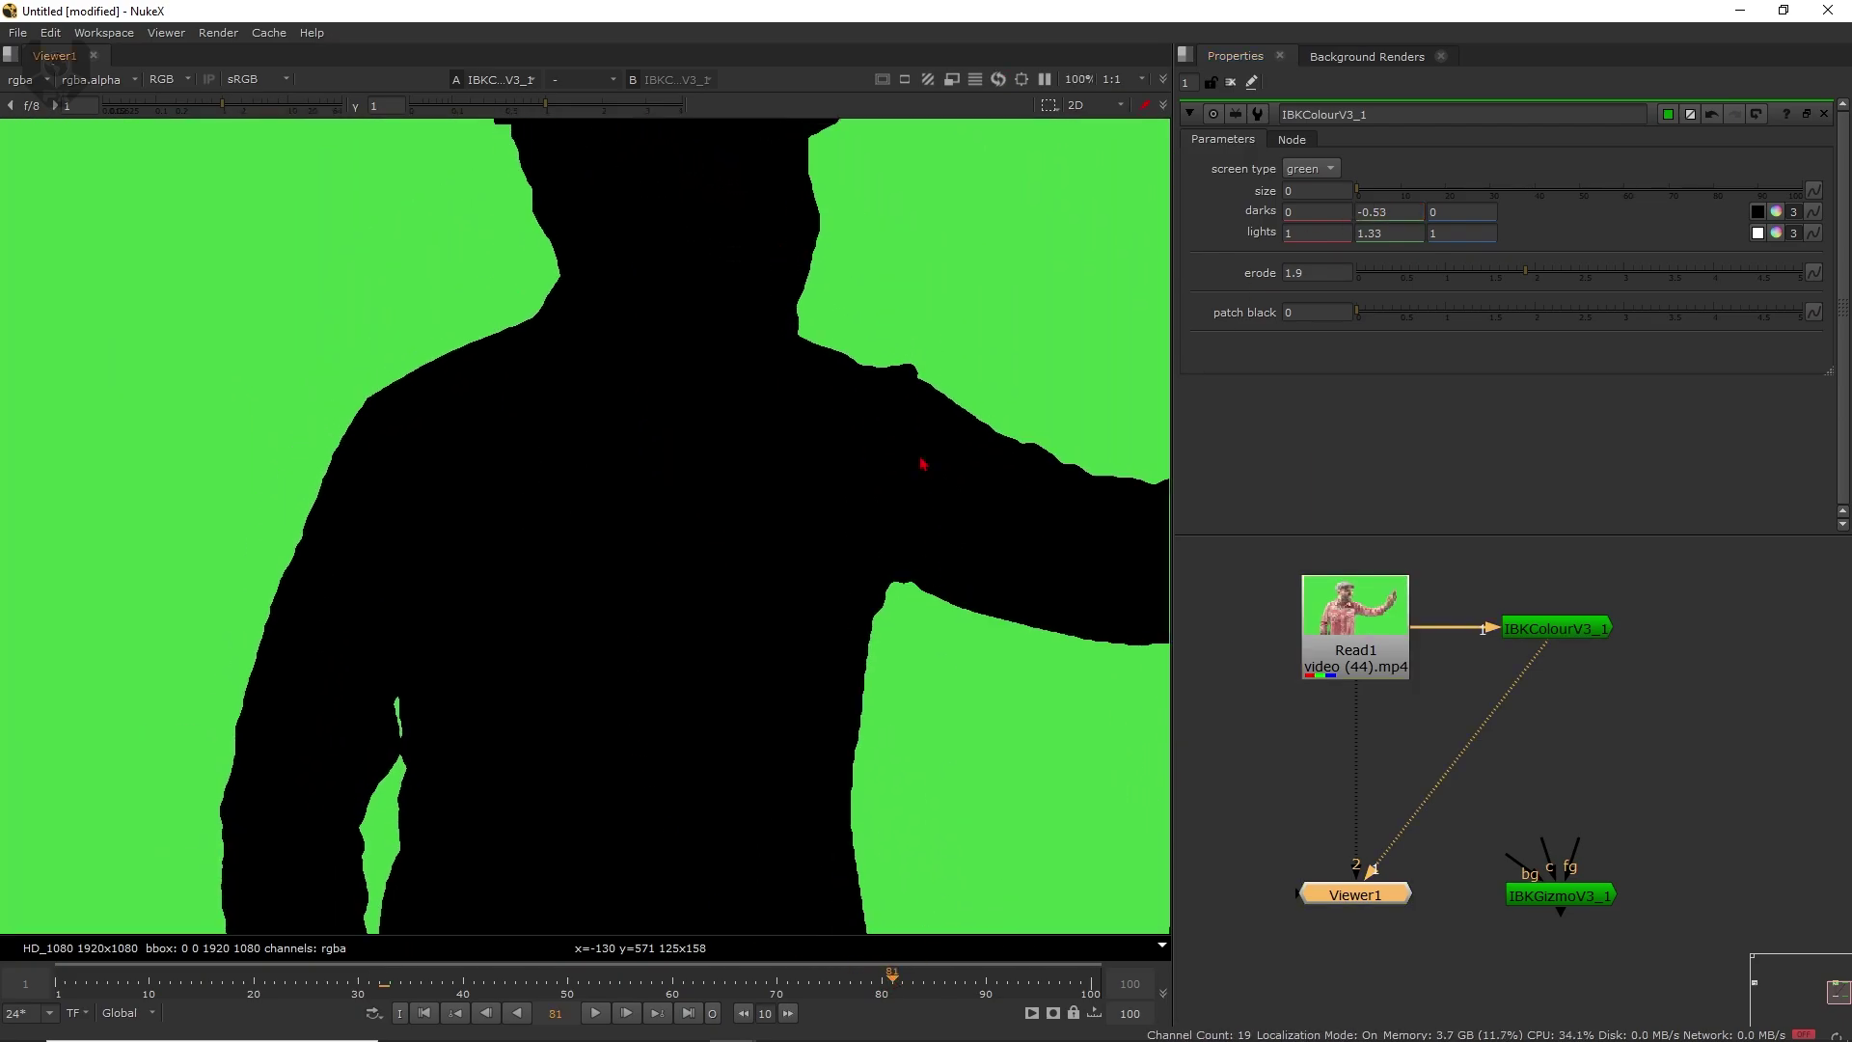
pyautogui.scroll(-3, 868, 483)
pyautogui.moveTo(695, 434); pyautogui.dragTo(782, 434, button='middle')
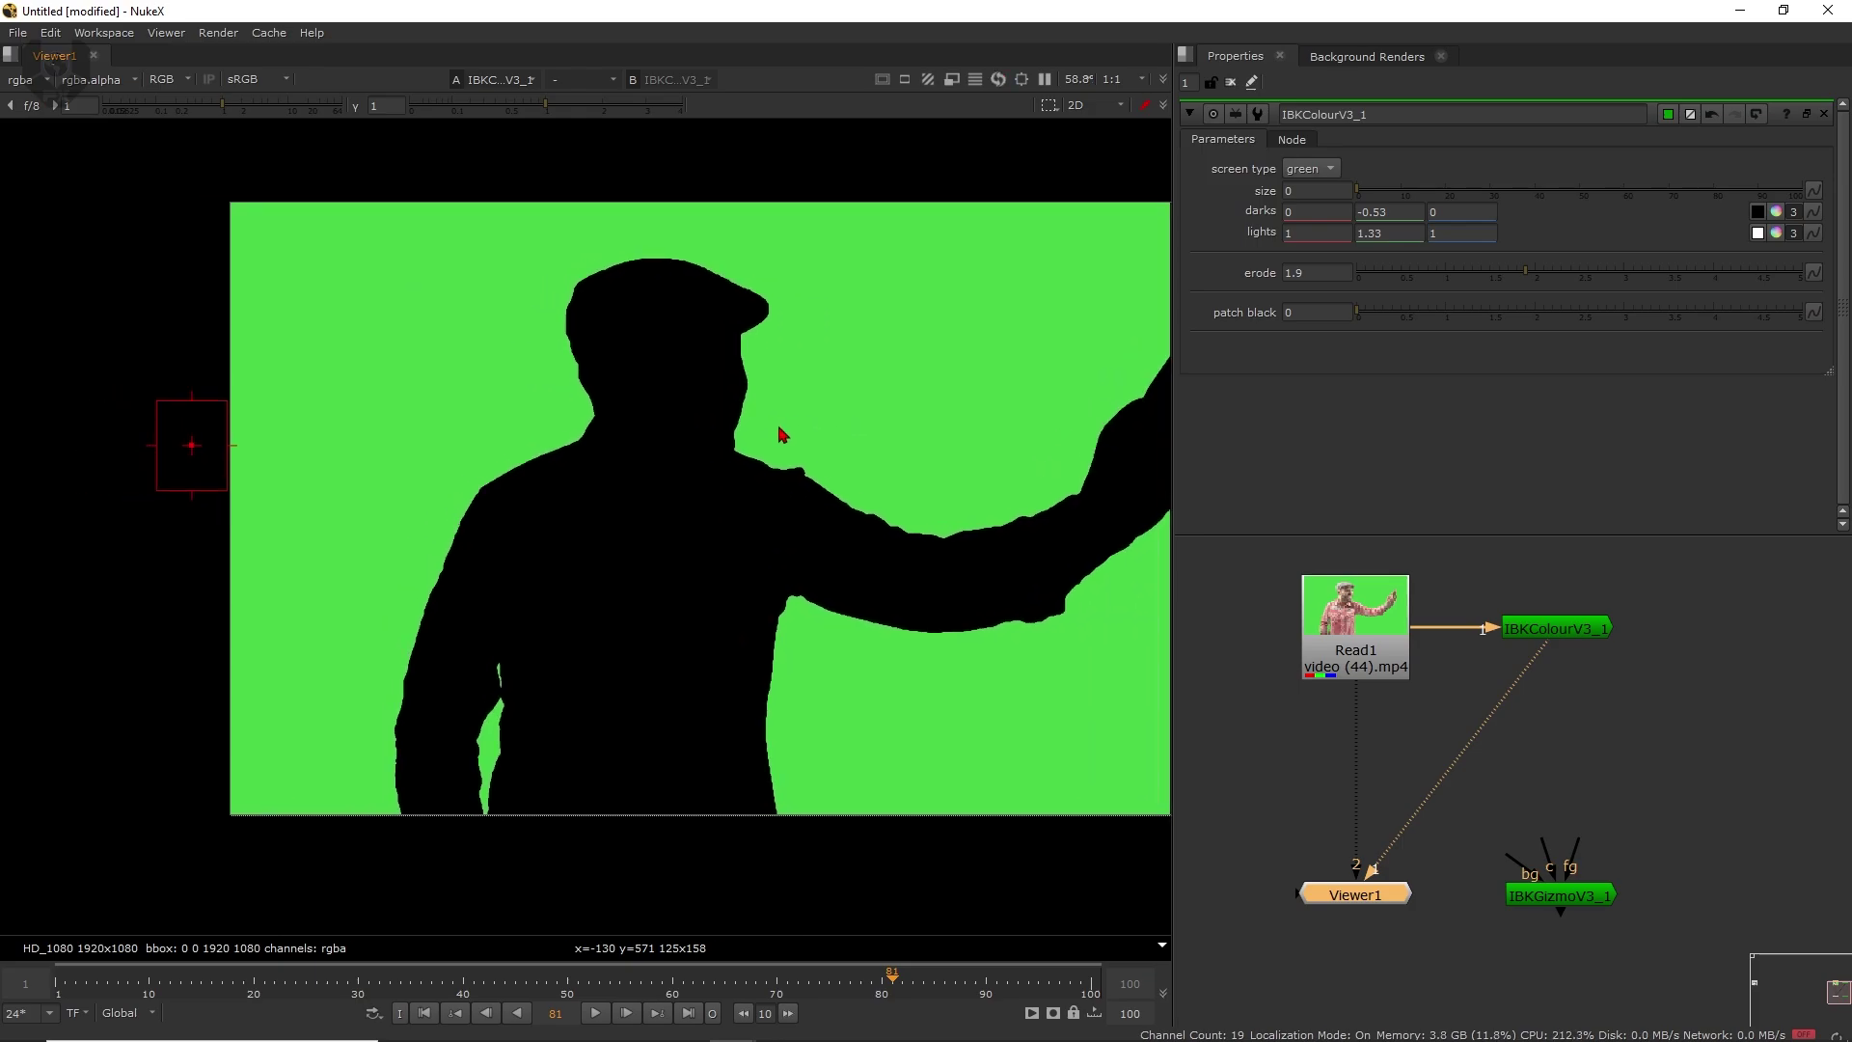
pyautogui.click(118, 981)
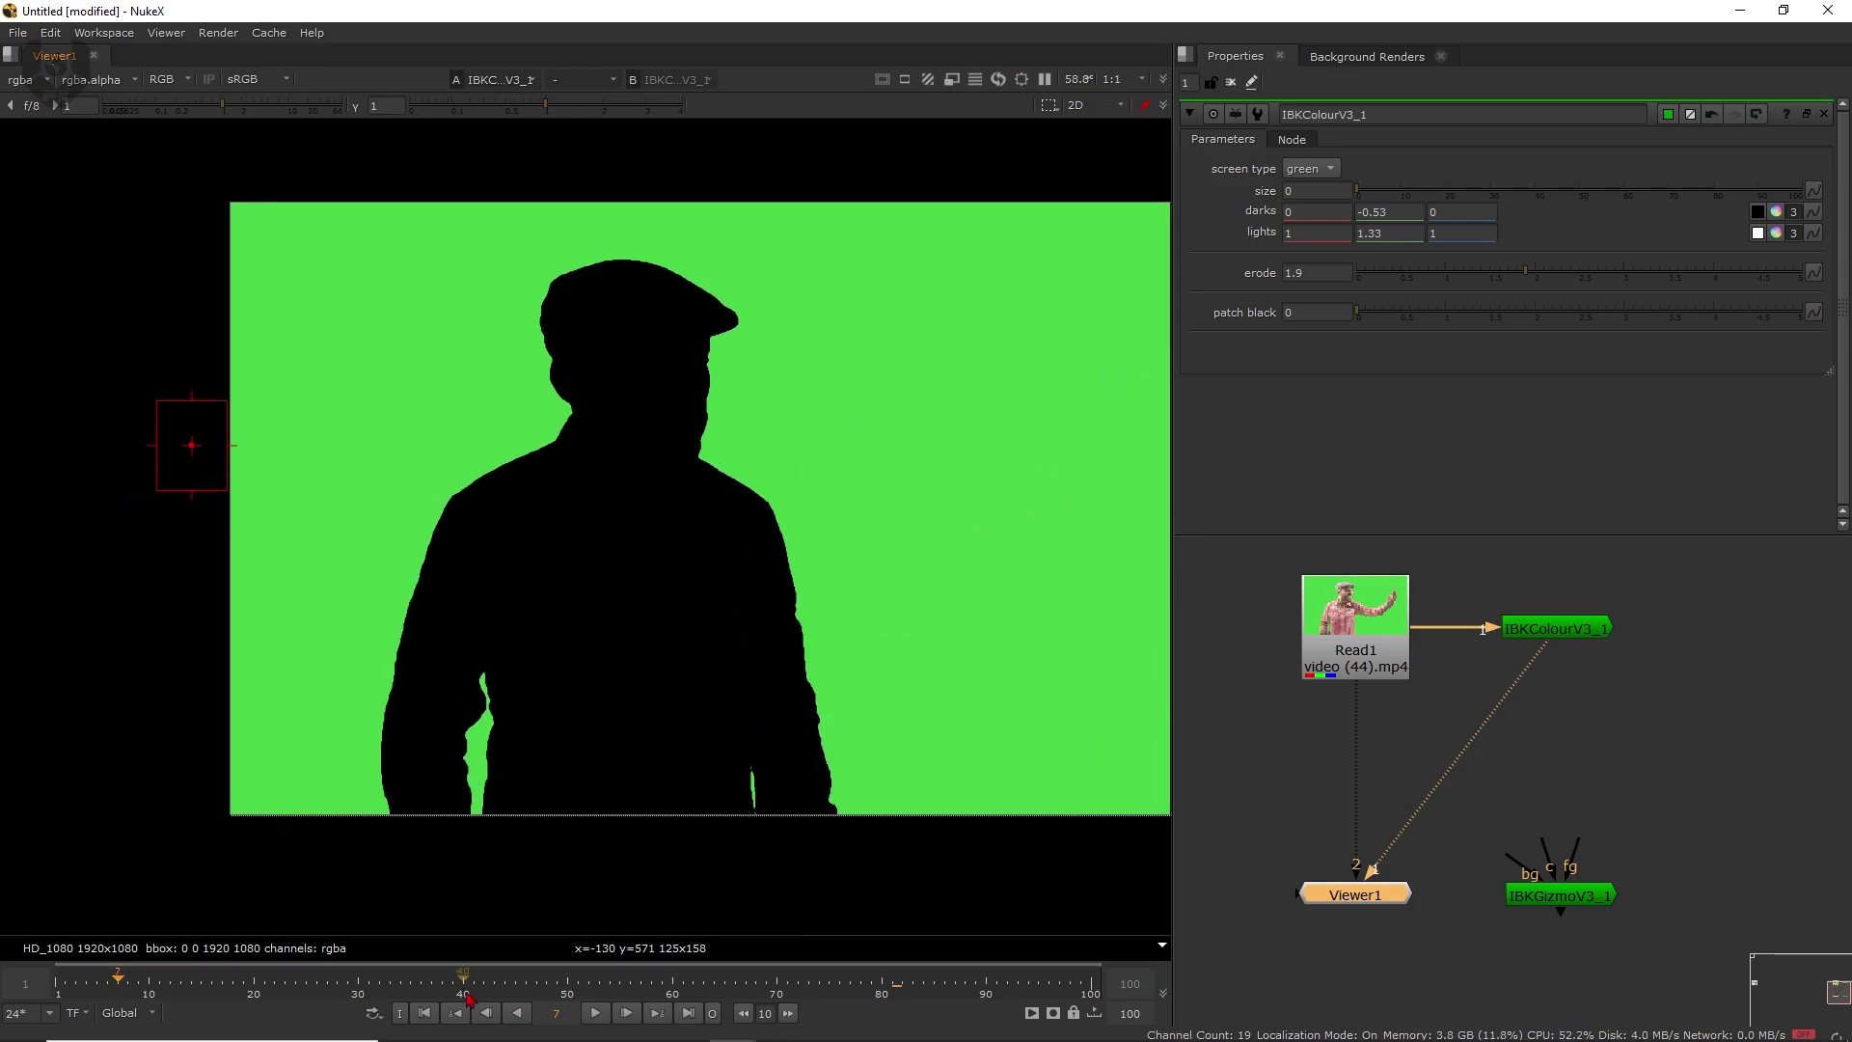
pyautogui.click(431, 1015)
pyautogui.moveTo(847, 395); pyautogui.dragTo(866, 394, button='middle')
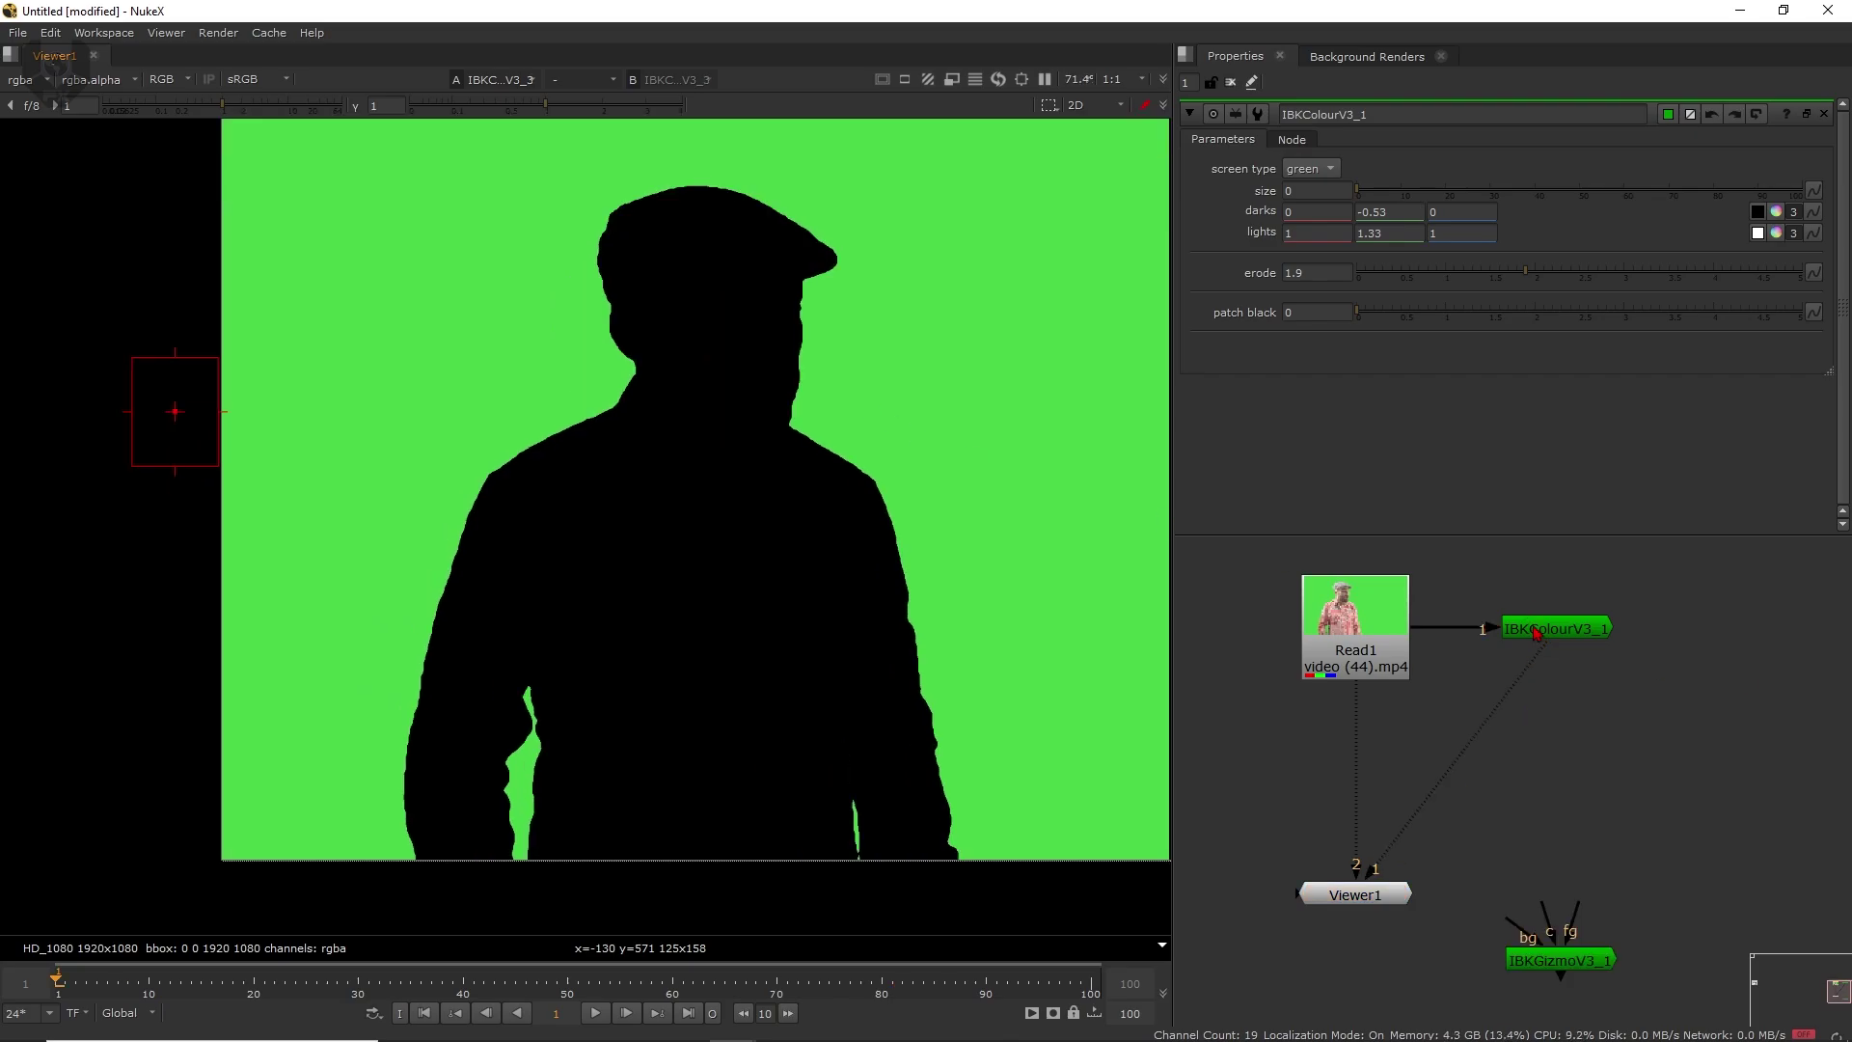
# - Duplicate the IBKColour node directly below the original and set the copy's size to 10
pyautogui.click(1555, 632)
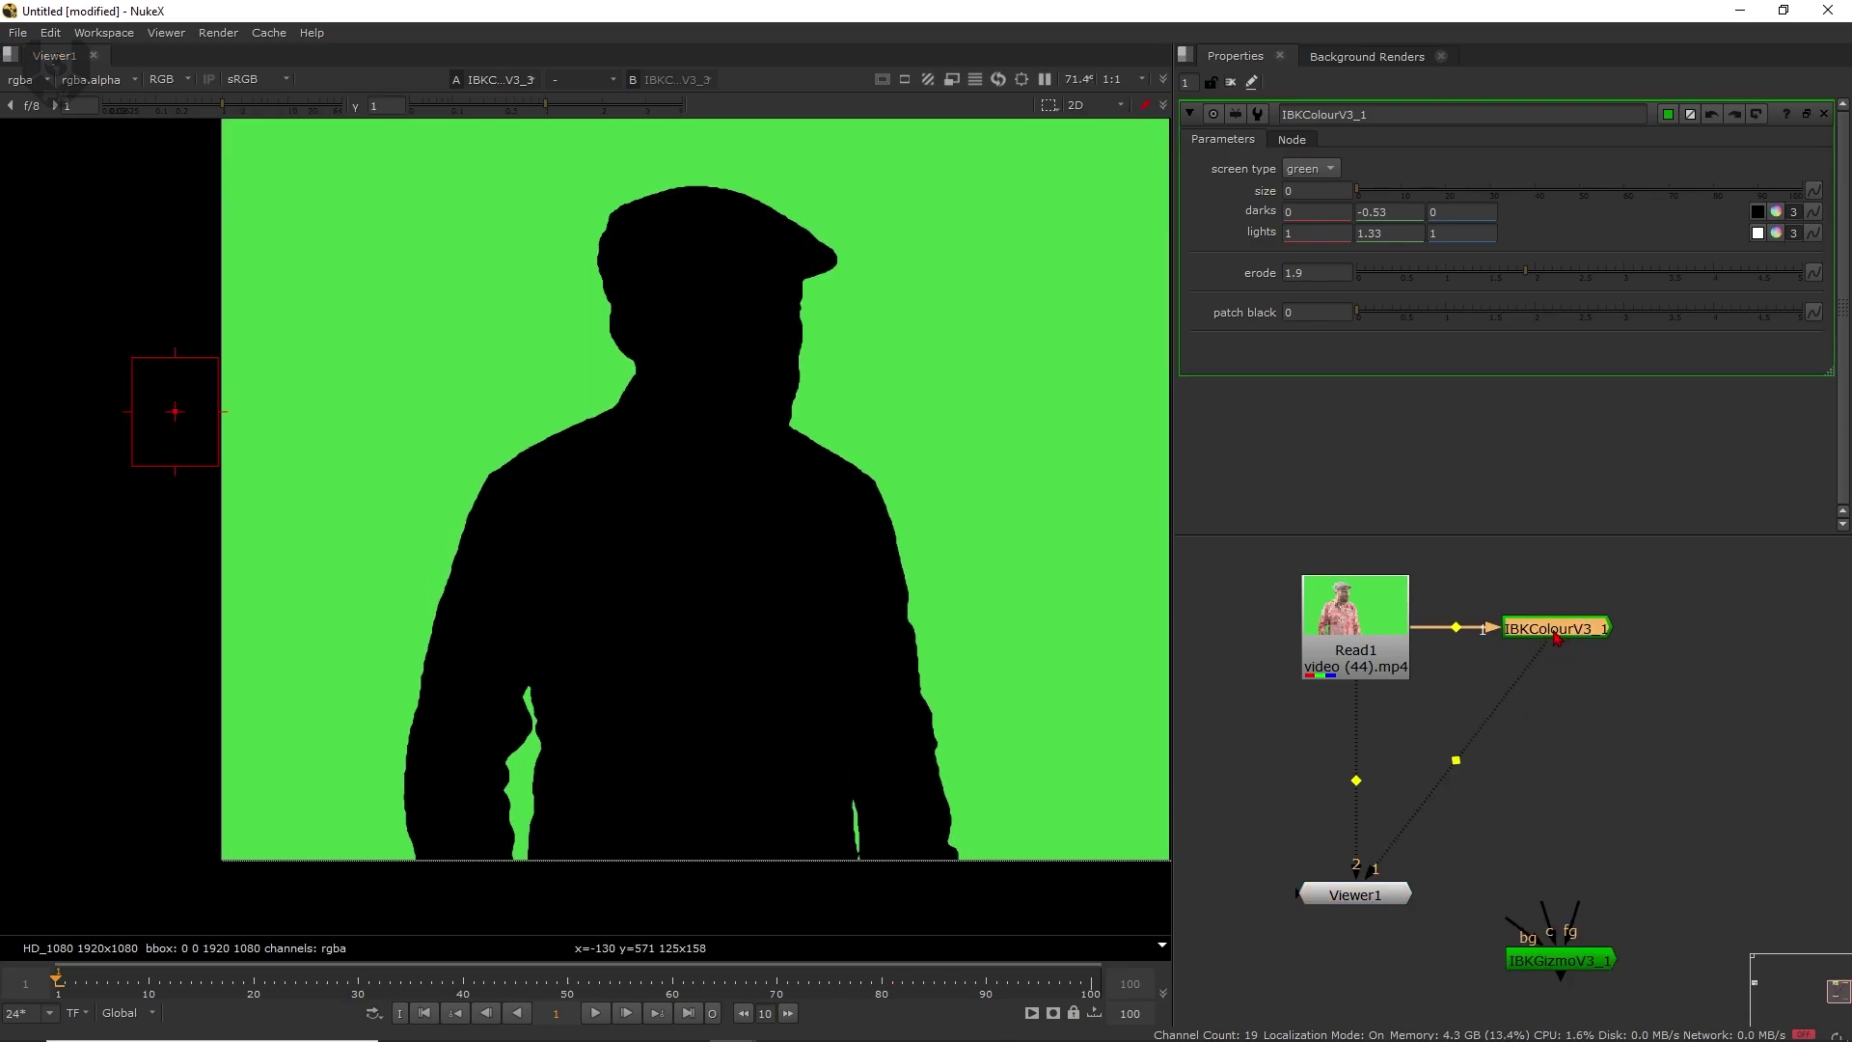
pyautogui.hotkey('ctrl', 'c')
pyautogui.hotkey('ctrl', 'v')
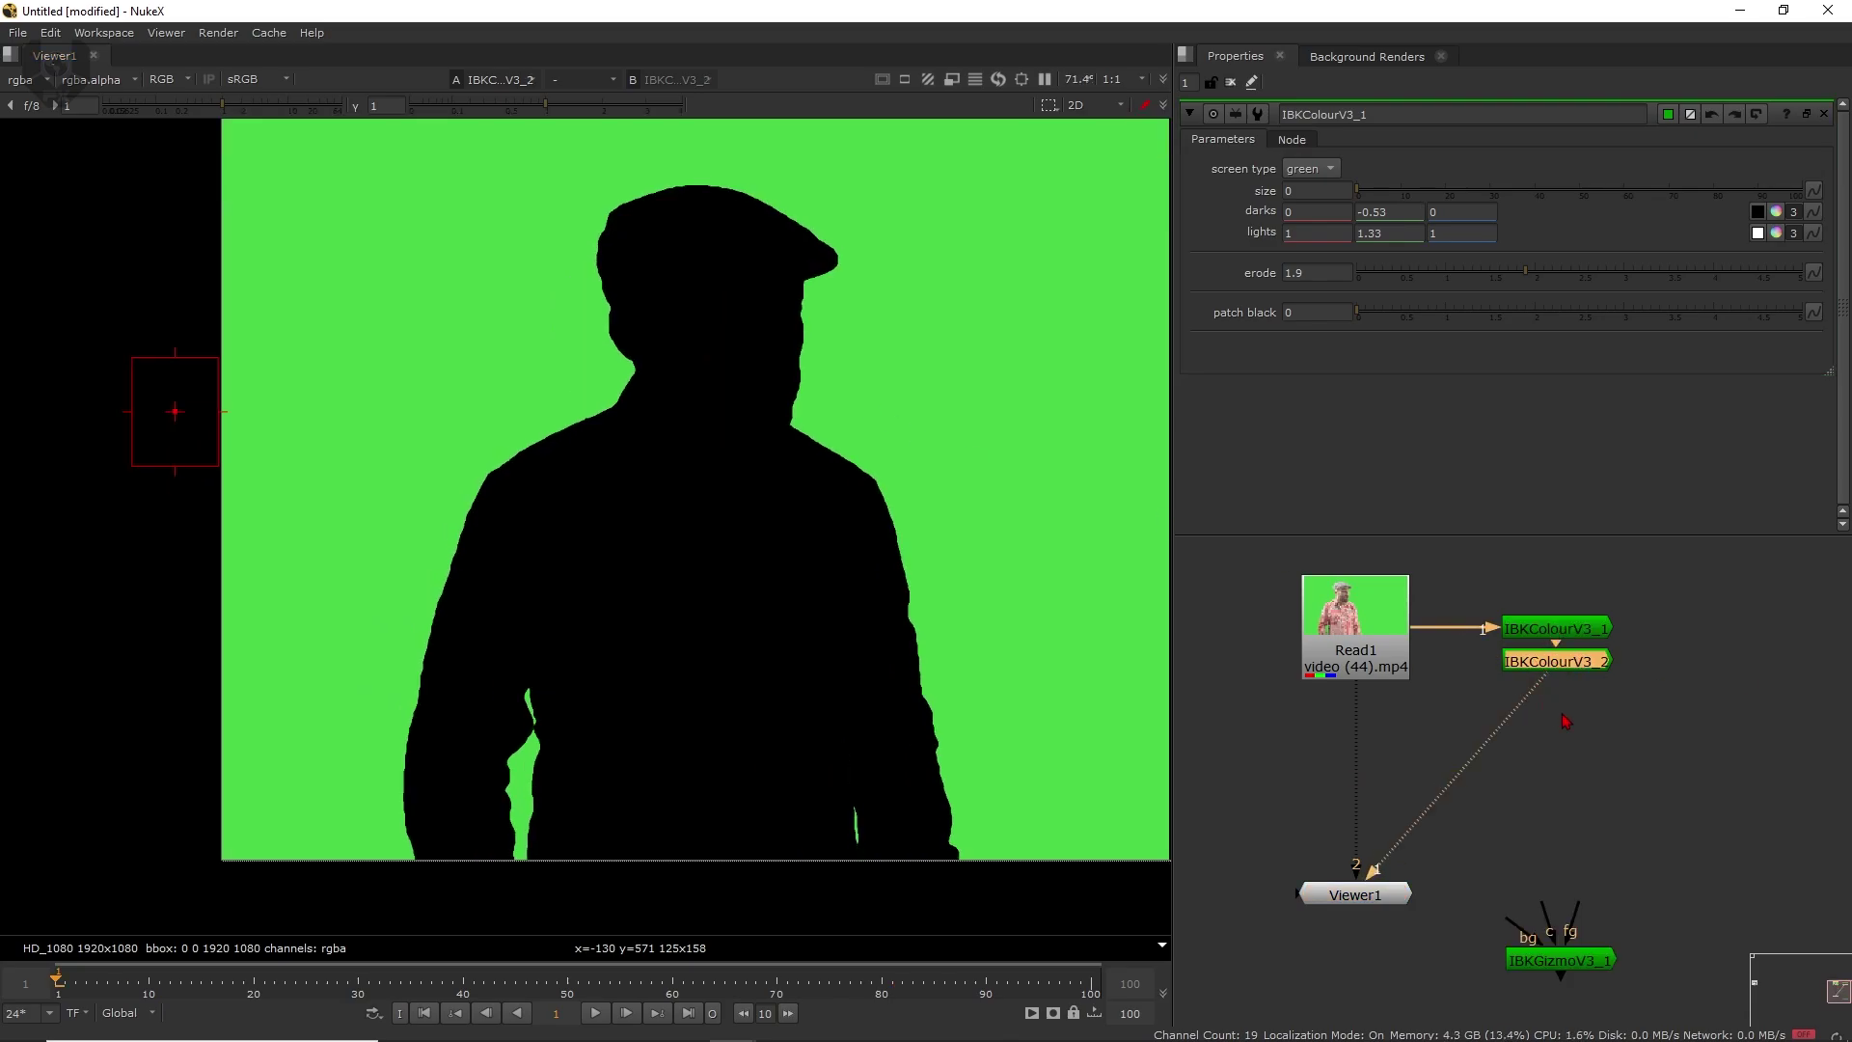
pyautogui.doubleClick(1536, 670)
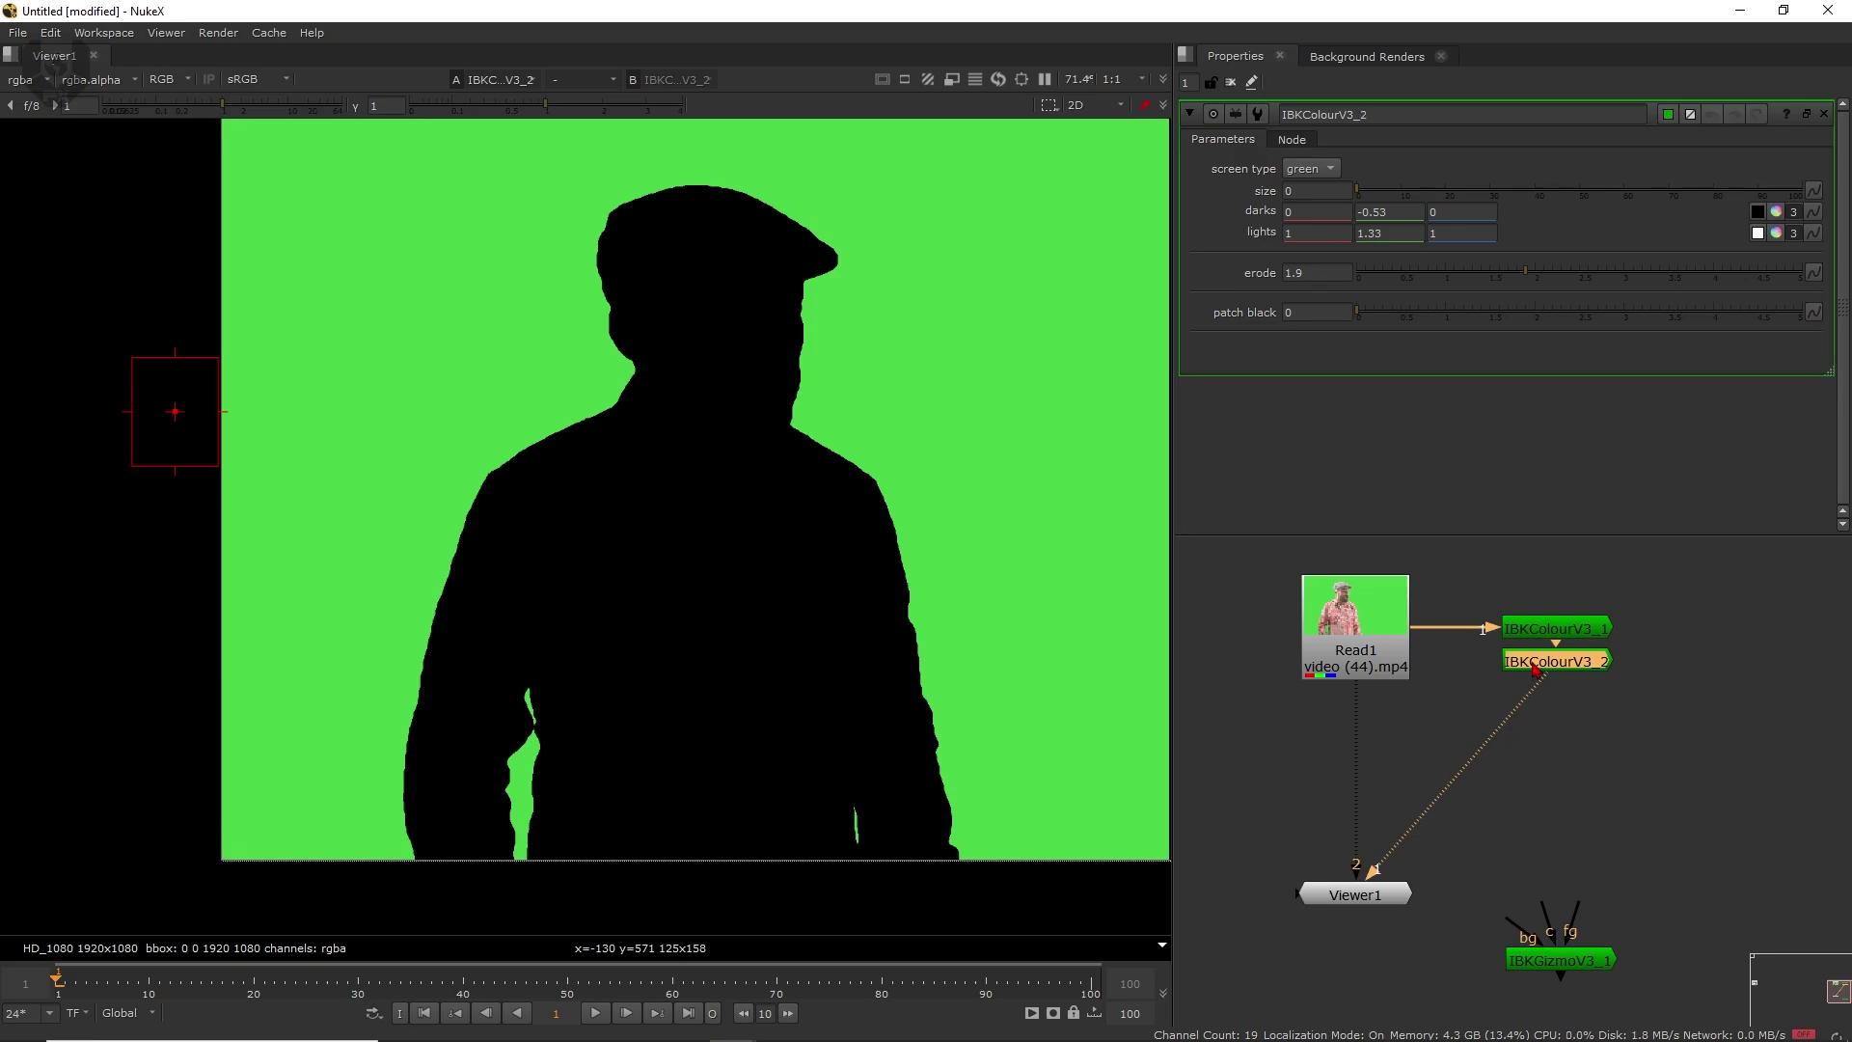
pyautogui.scroll(2, 662, 401)
pyautogui.click(1337, 190)
pyautogui.write('10')
pyautogui.press('Return')
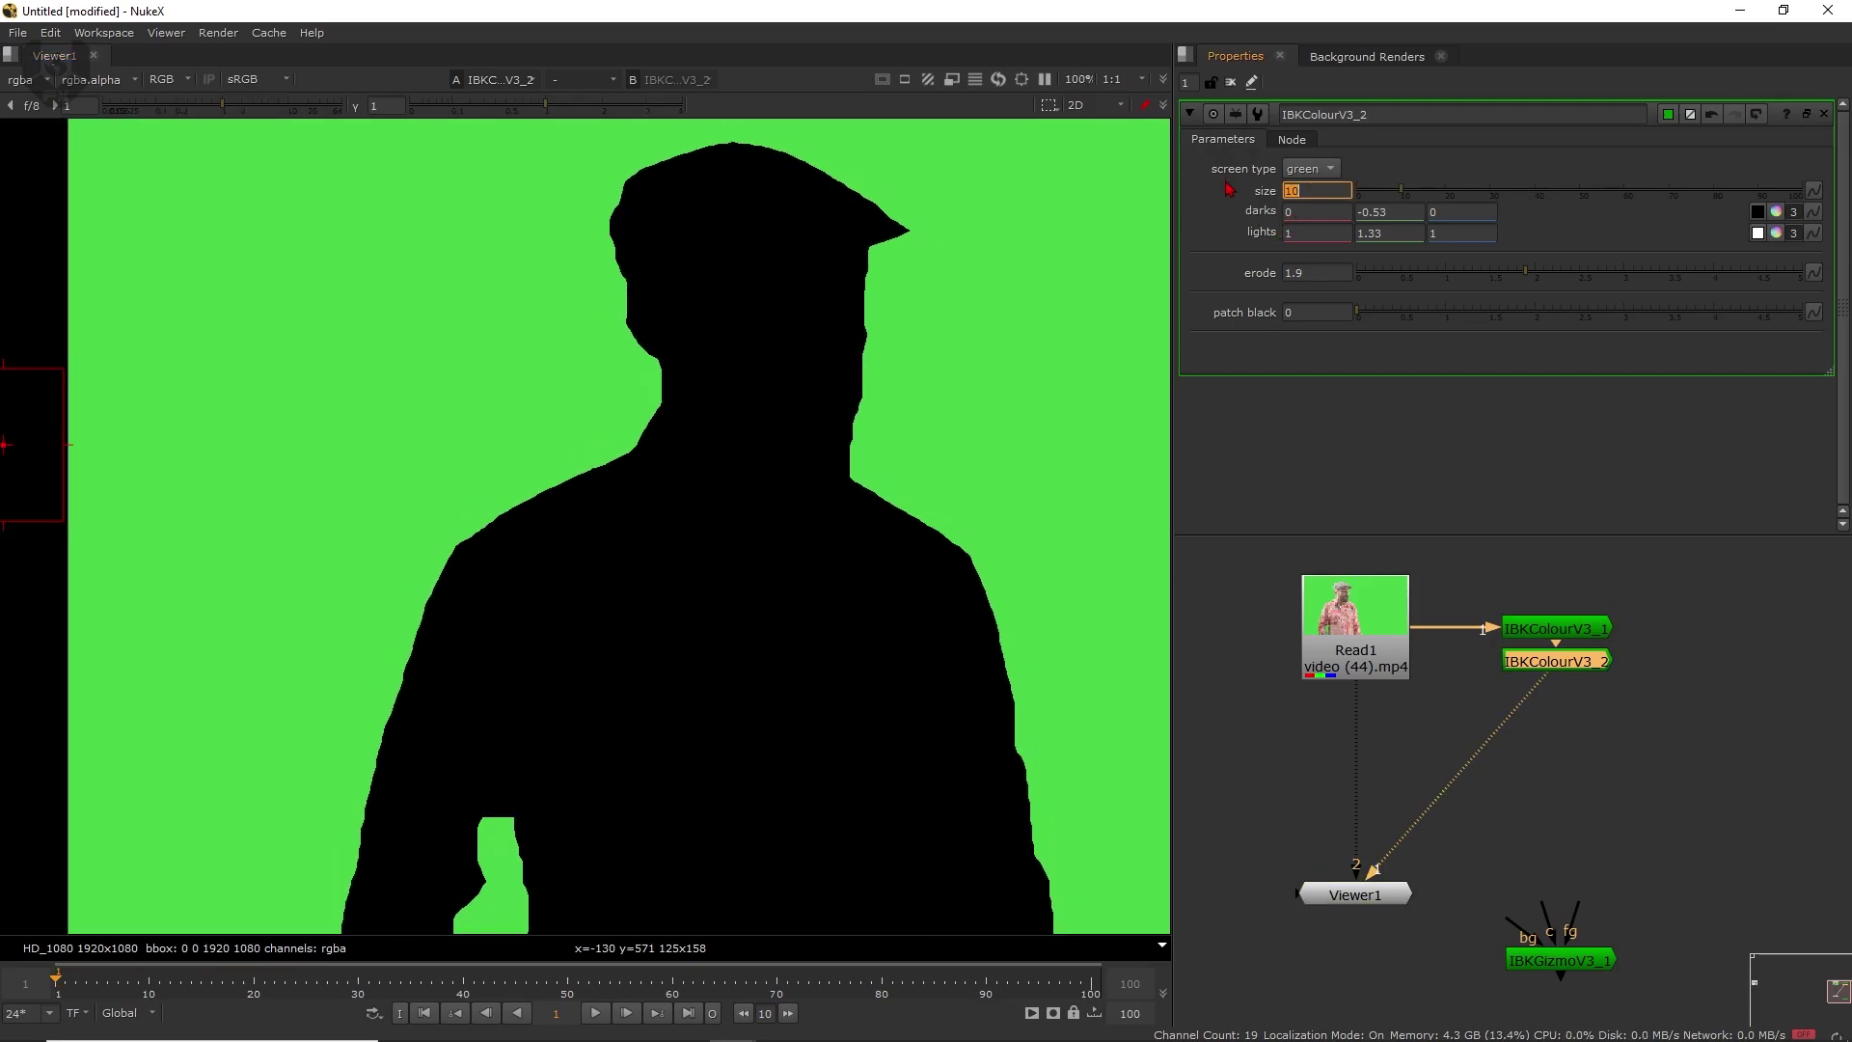
# - Disable and re-enable the second IBKColour node to compare its effect, examining the silhouette edge up close
pyautogui.scroll(1, 739, 344)
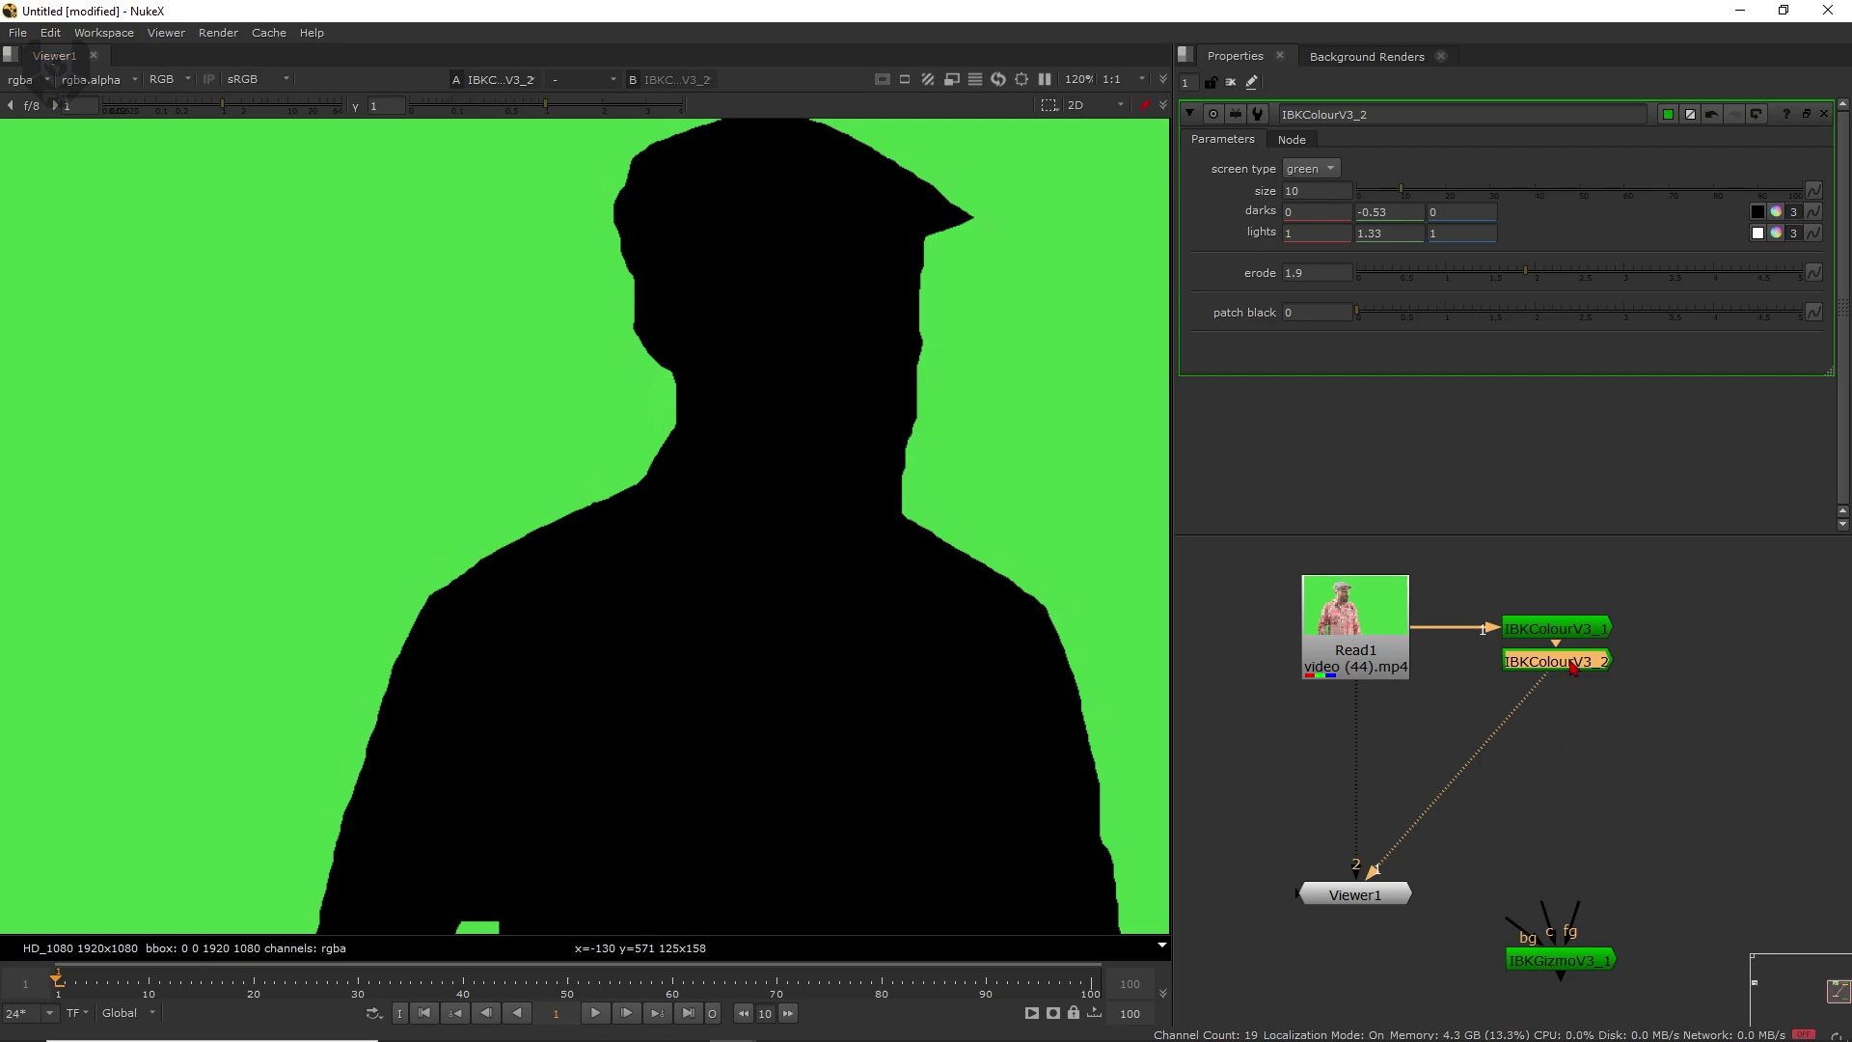
pyautogui.press('d')
pyautogui.press('d')
pyautogui.scroll(5, 537, 649)
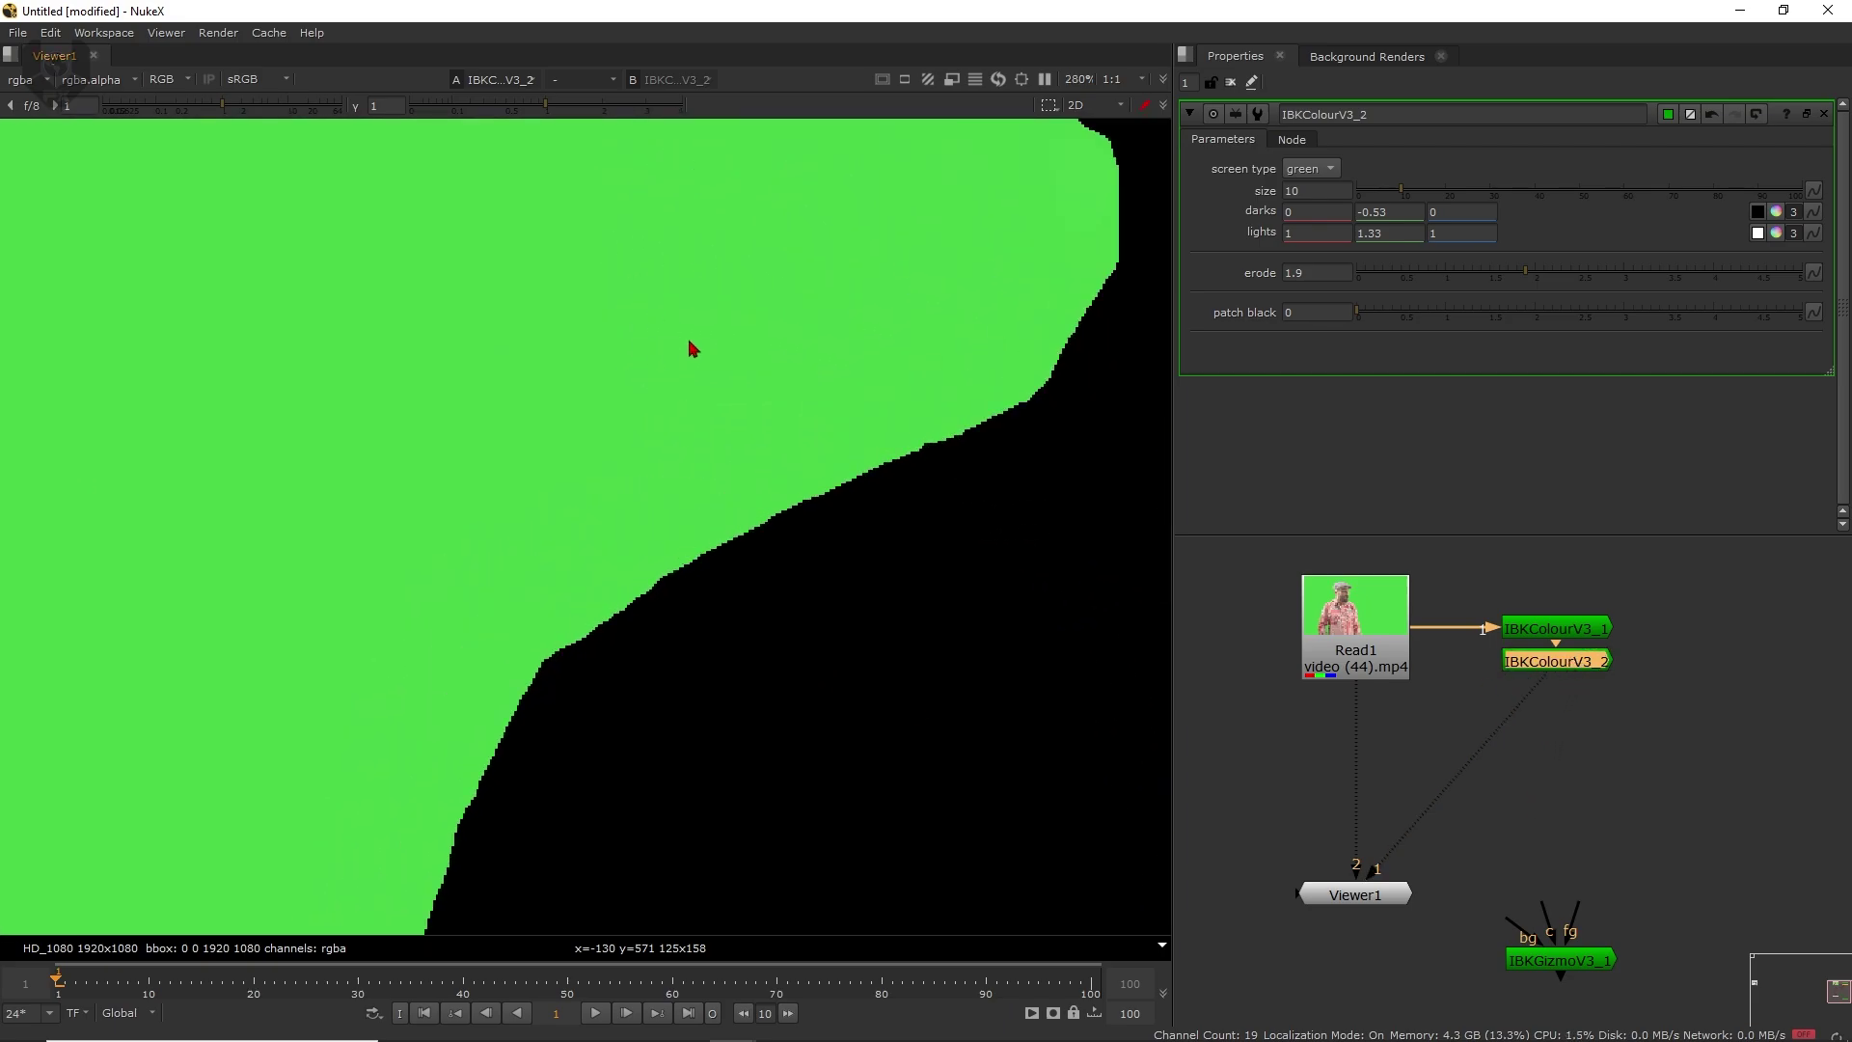
pyautogui.scroll(-5, 934, 542)
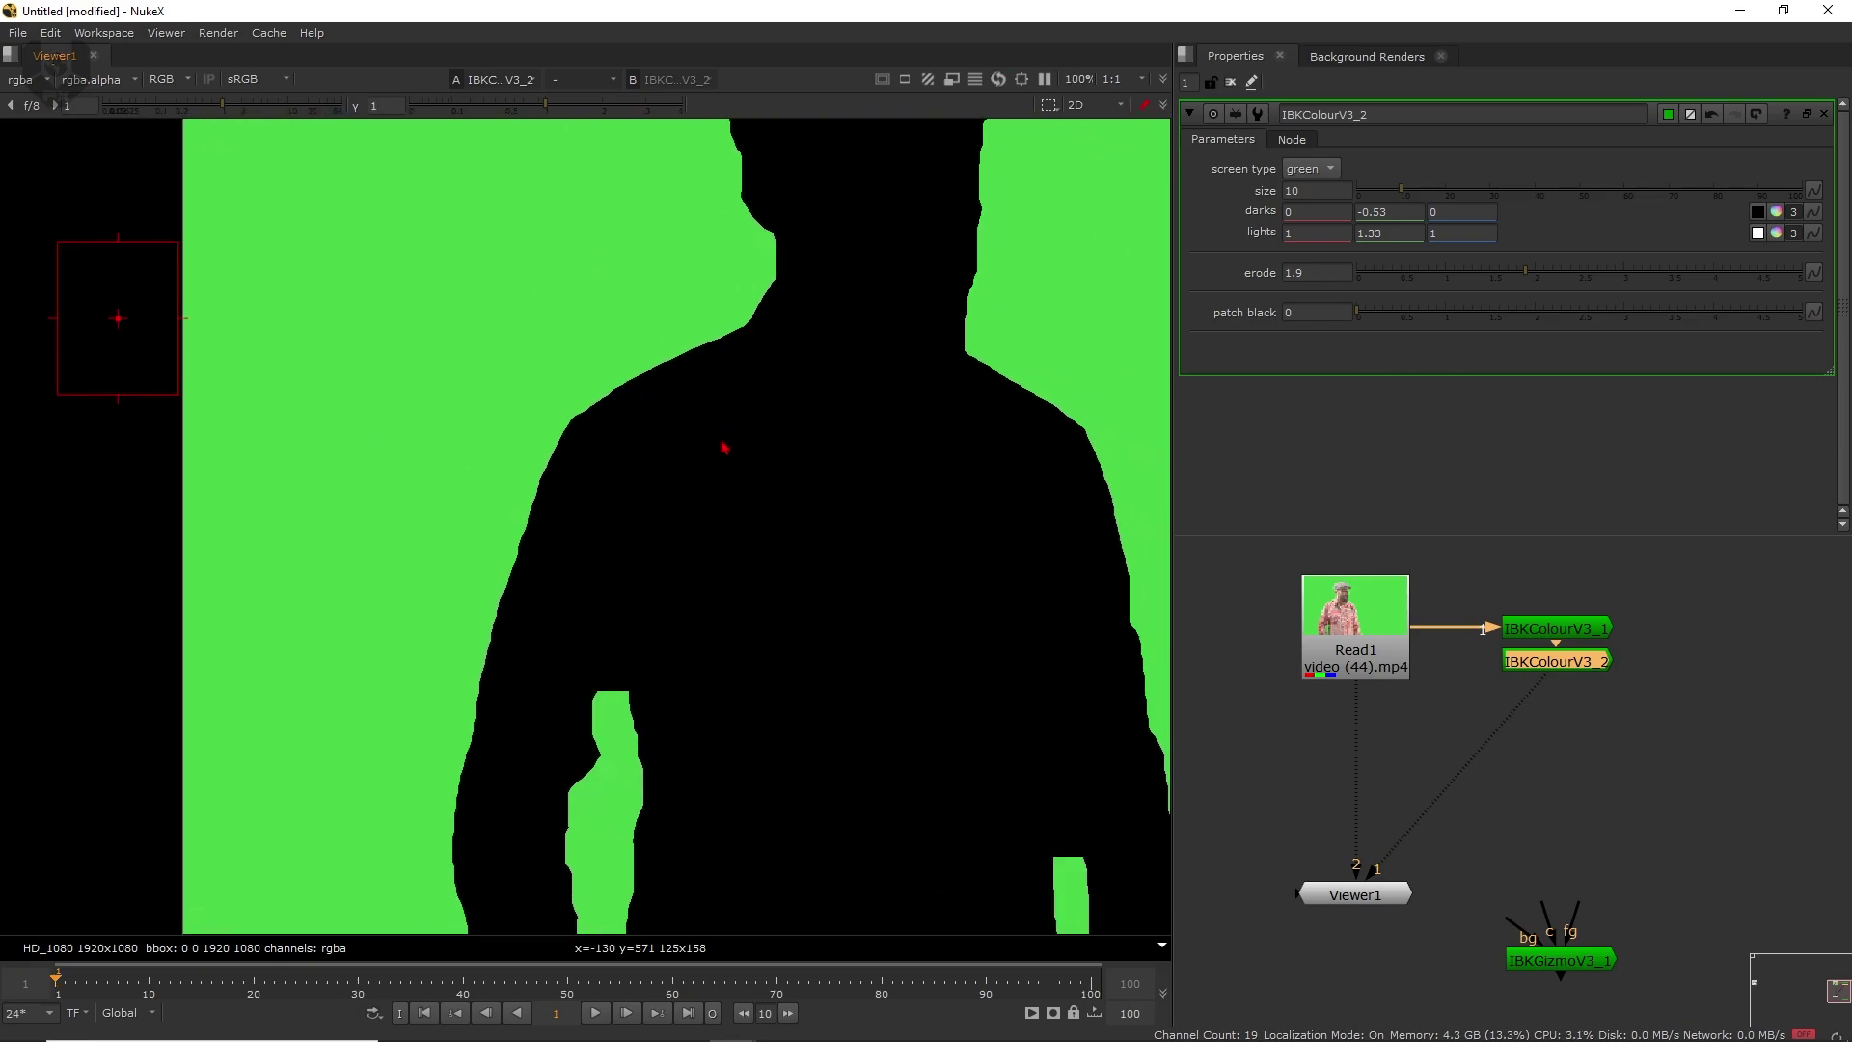
pyautogui.moveTo(708, 646); pyautogui.dragTo(700, 643, button='middle')
# - Set the second IBKColour node's patch black to 2 and check the filled silhouette
pyautogui.click(1289, 311)
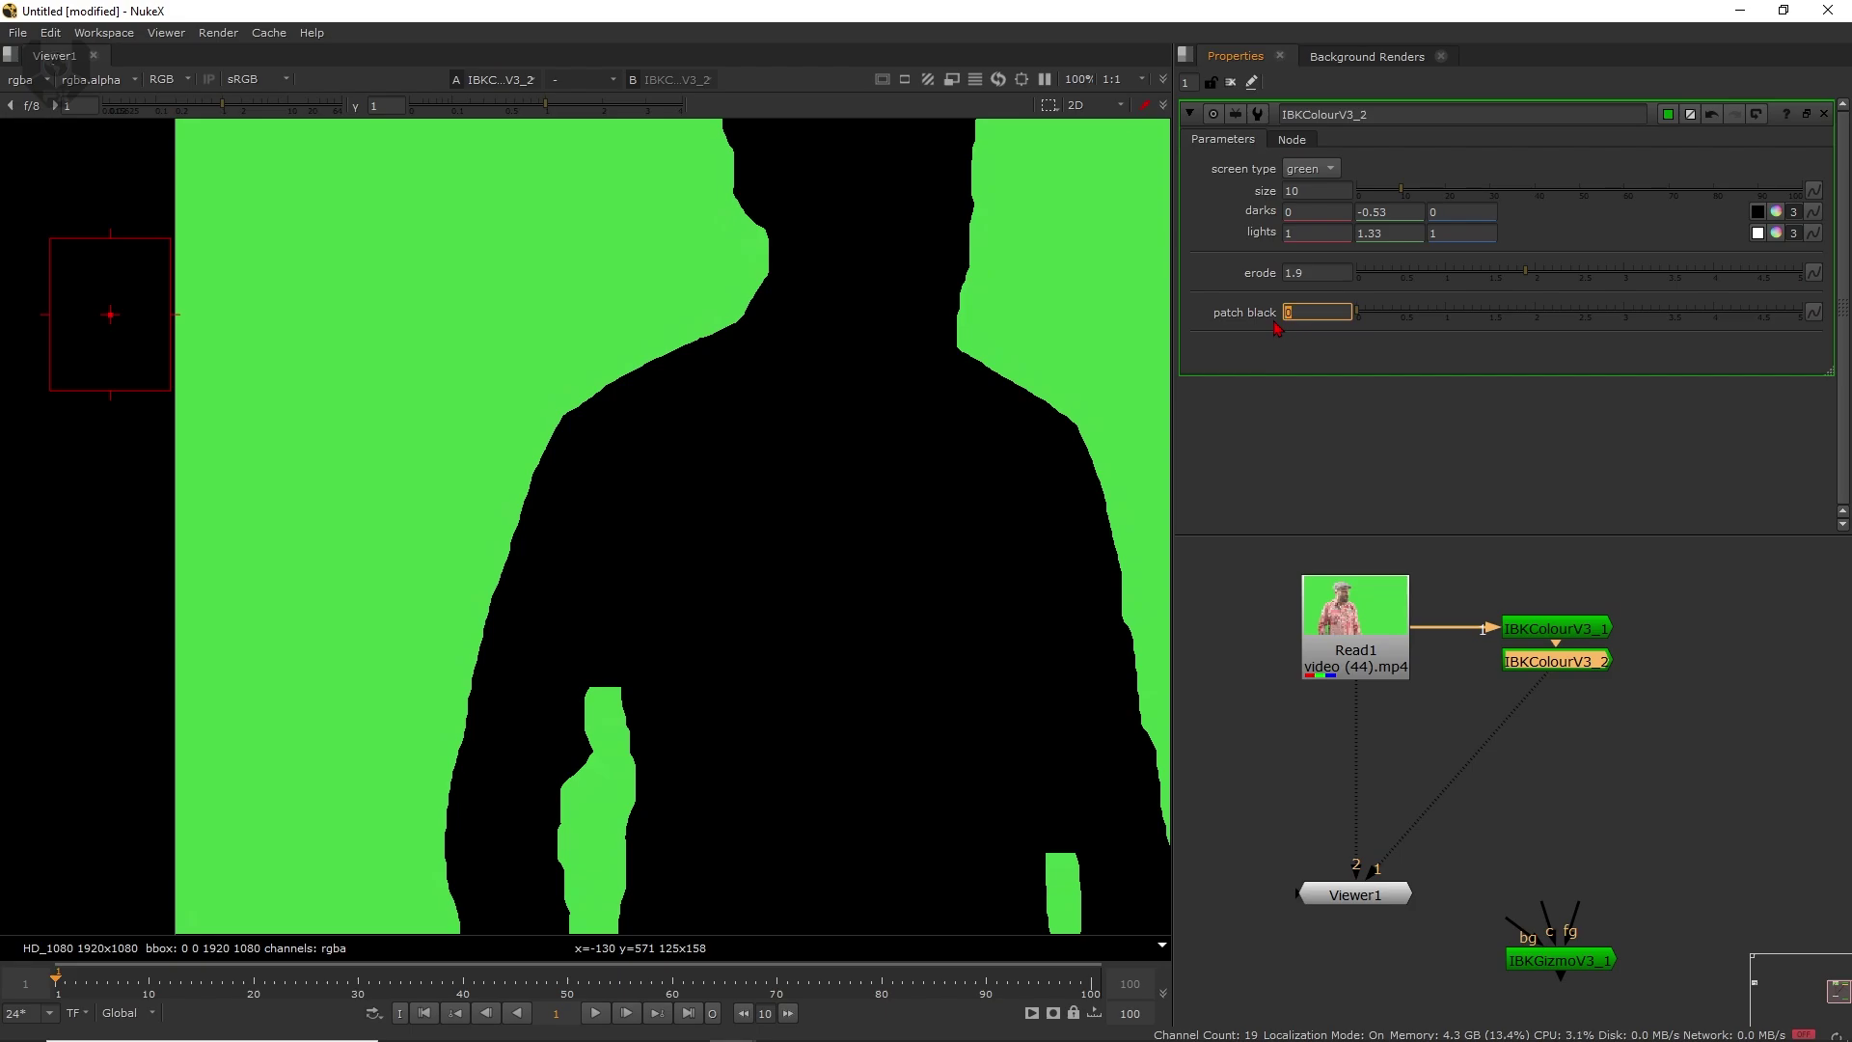
pyautogui.write('2')
pyautogui.press('Return')
pyautogui.scroll(-2, 883, 522)
pyautogui.scroll(2, 804, 517)
pyautogui.moveTo(887, 381); pyautogui.dragTo(691, 663, button='middle')
pyautogui.moveTo(771, 830); pyautogui.dragTo(838, 550, button='middle')
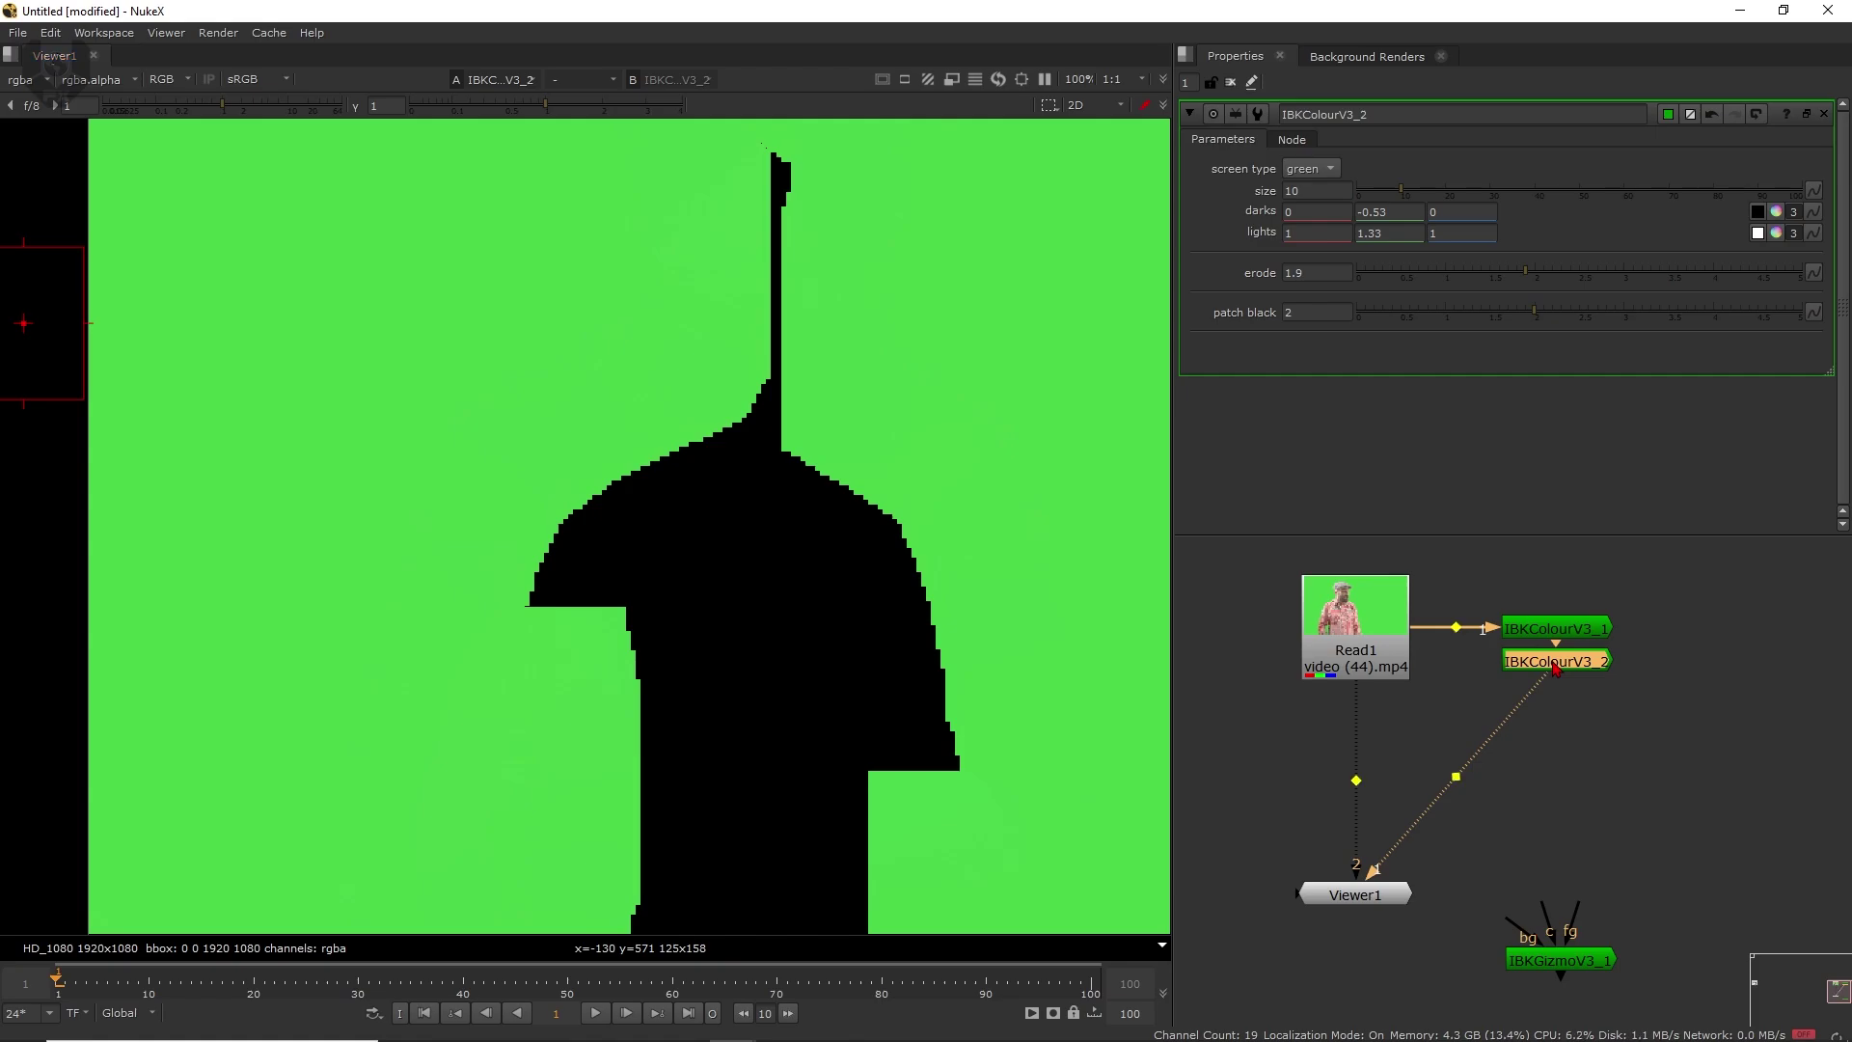
# - Add a third IBKColour copy below the second and set its size to 12
pyautogui.hotkey('ctrl', 'v')
pyautogui.doubleClick(1563, 697)
pyautogui.click(1336, 190)
pyautogui.write('12')
pyautogui.press('Return')
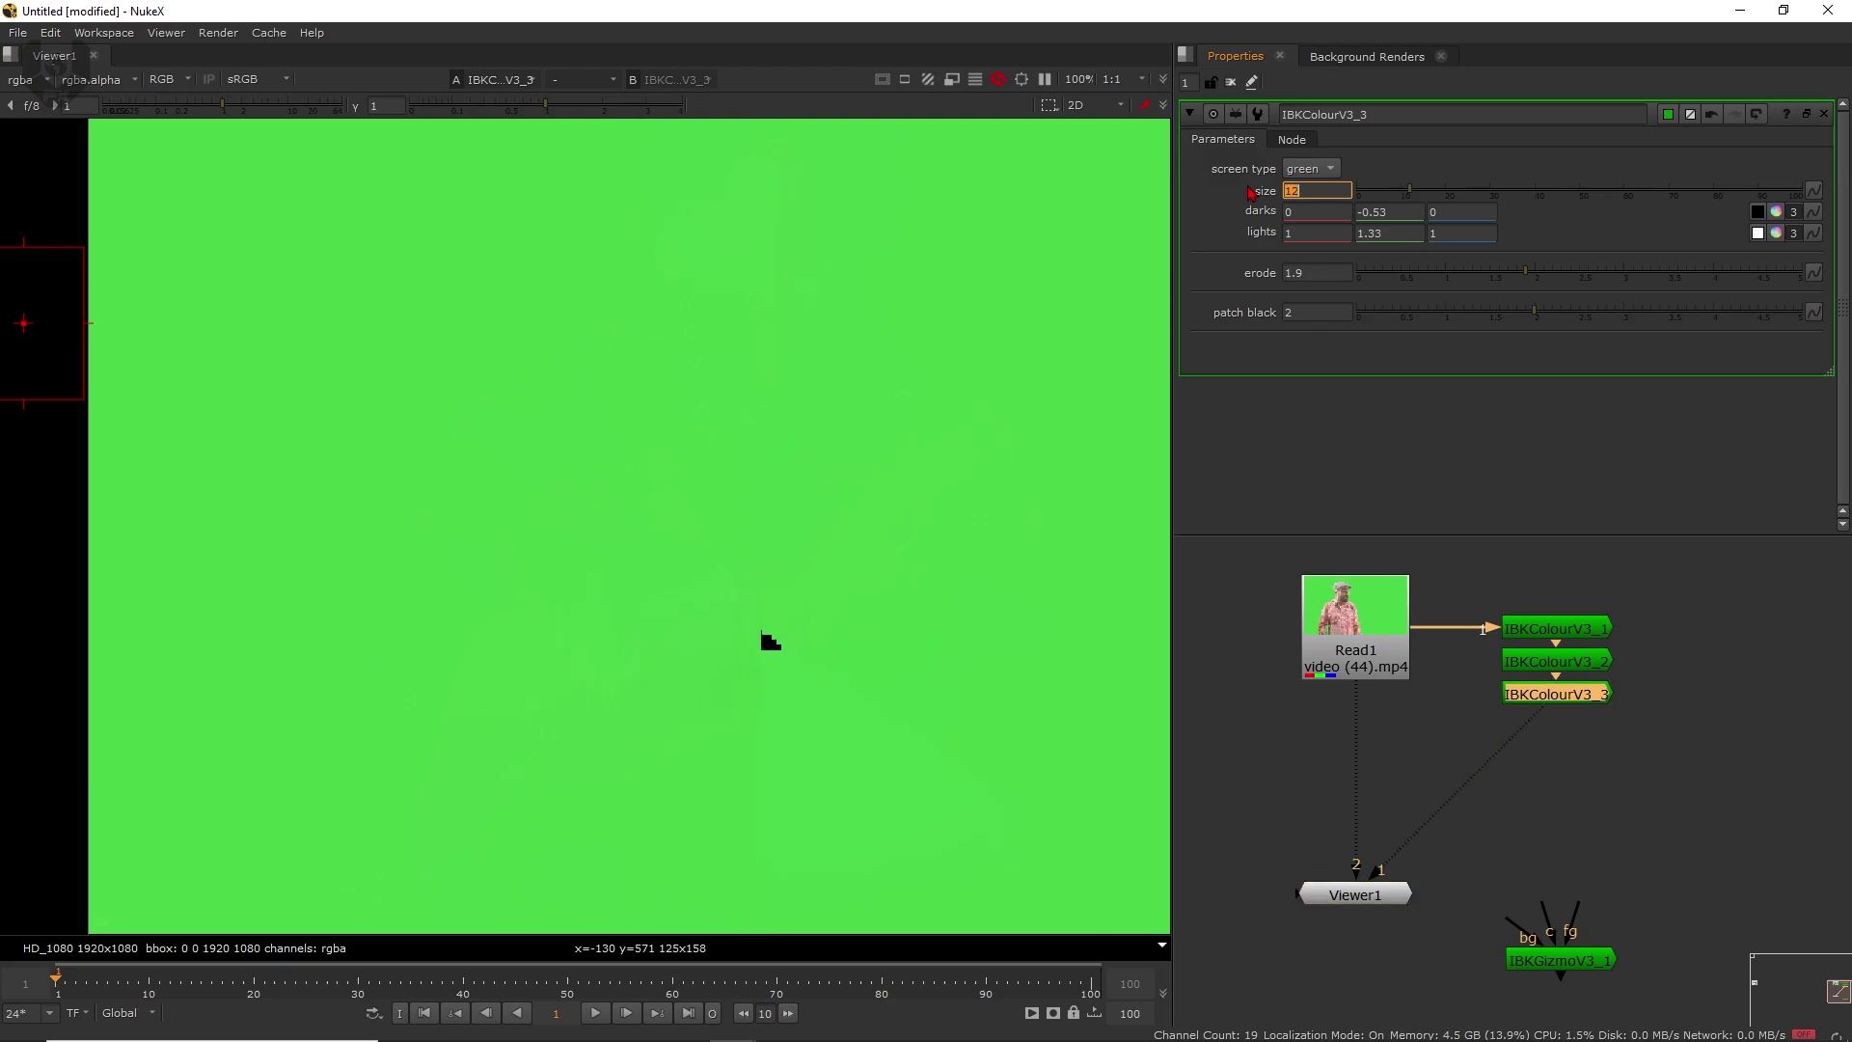
# - Set the third IBKColour node's patch black to 3 and check the full plate
pyautogui.click(1288, 313)
pyautogui.write('3')
pyautogui.press('Return')
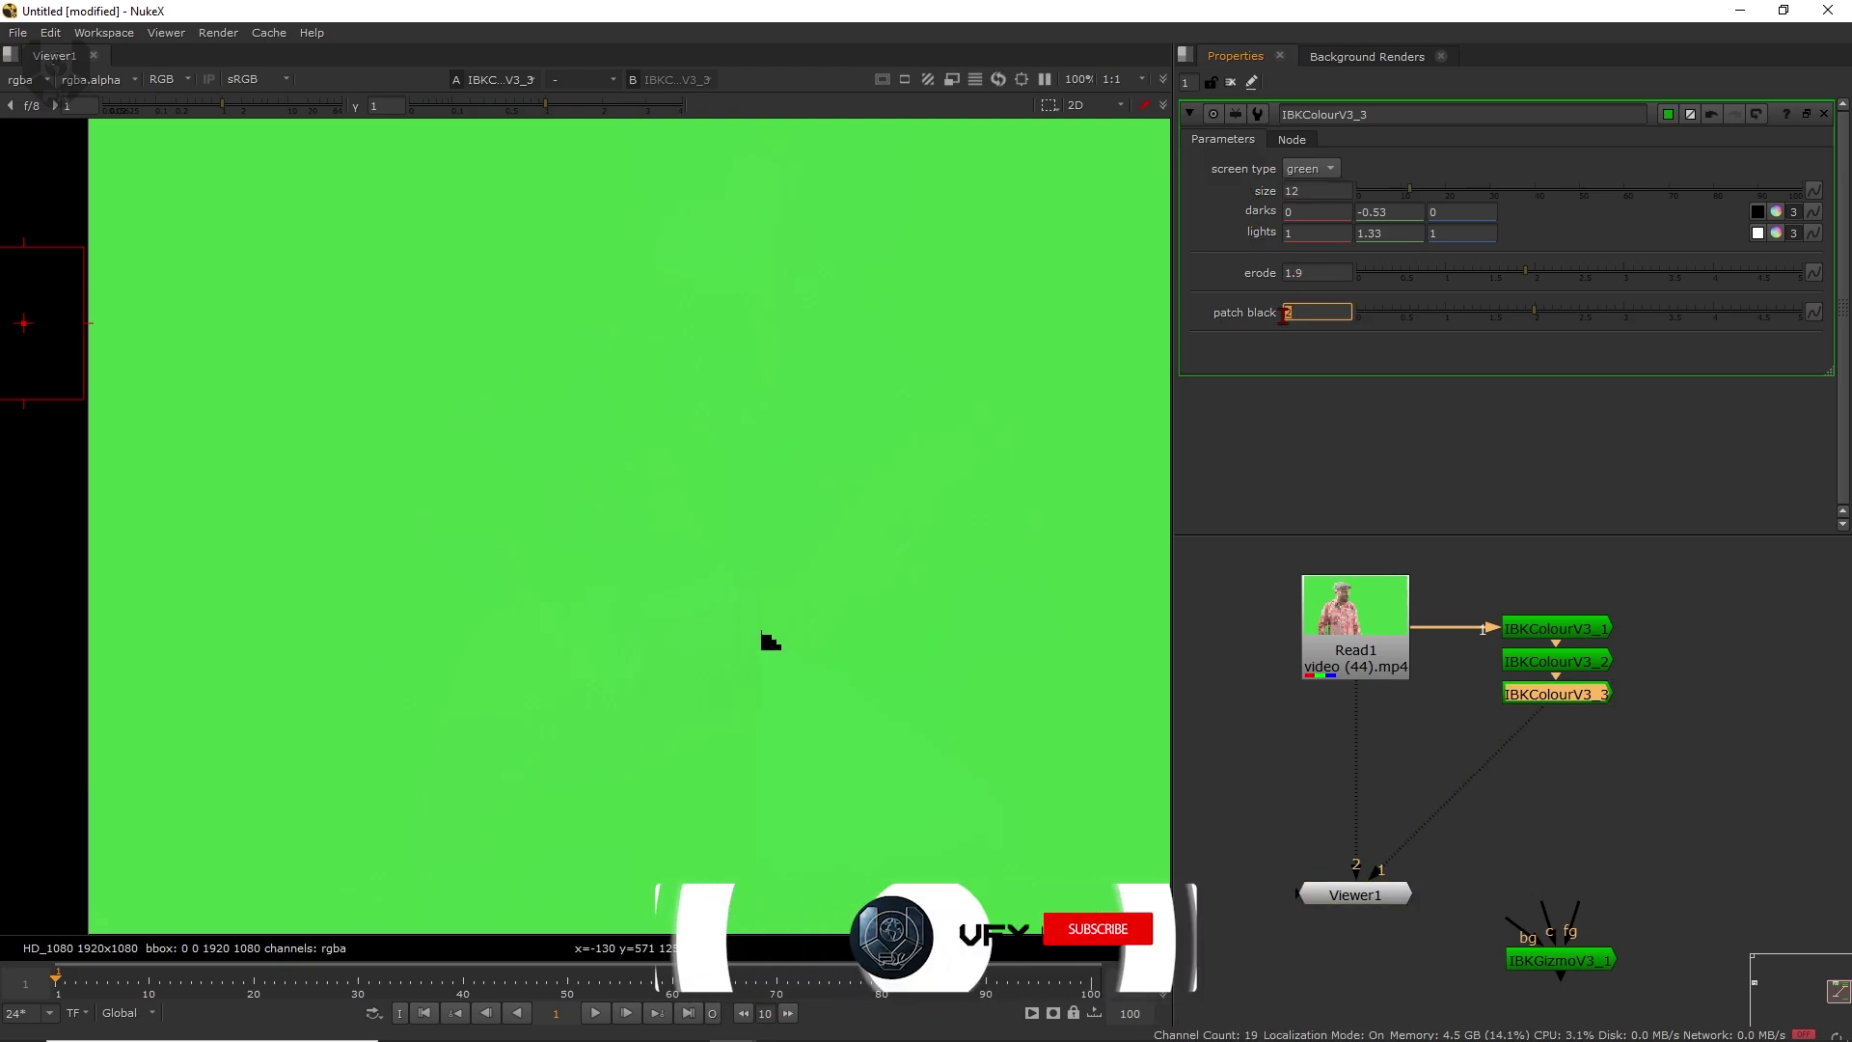
pyautogui.scroll(-3, 786, 511)
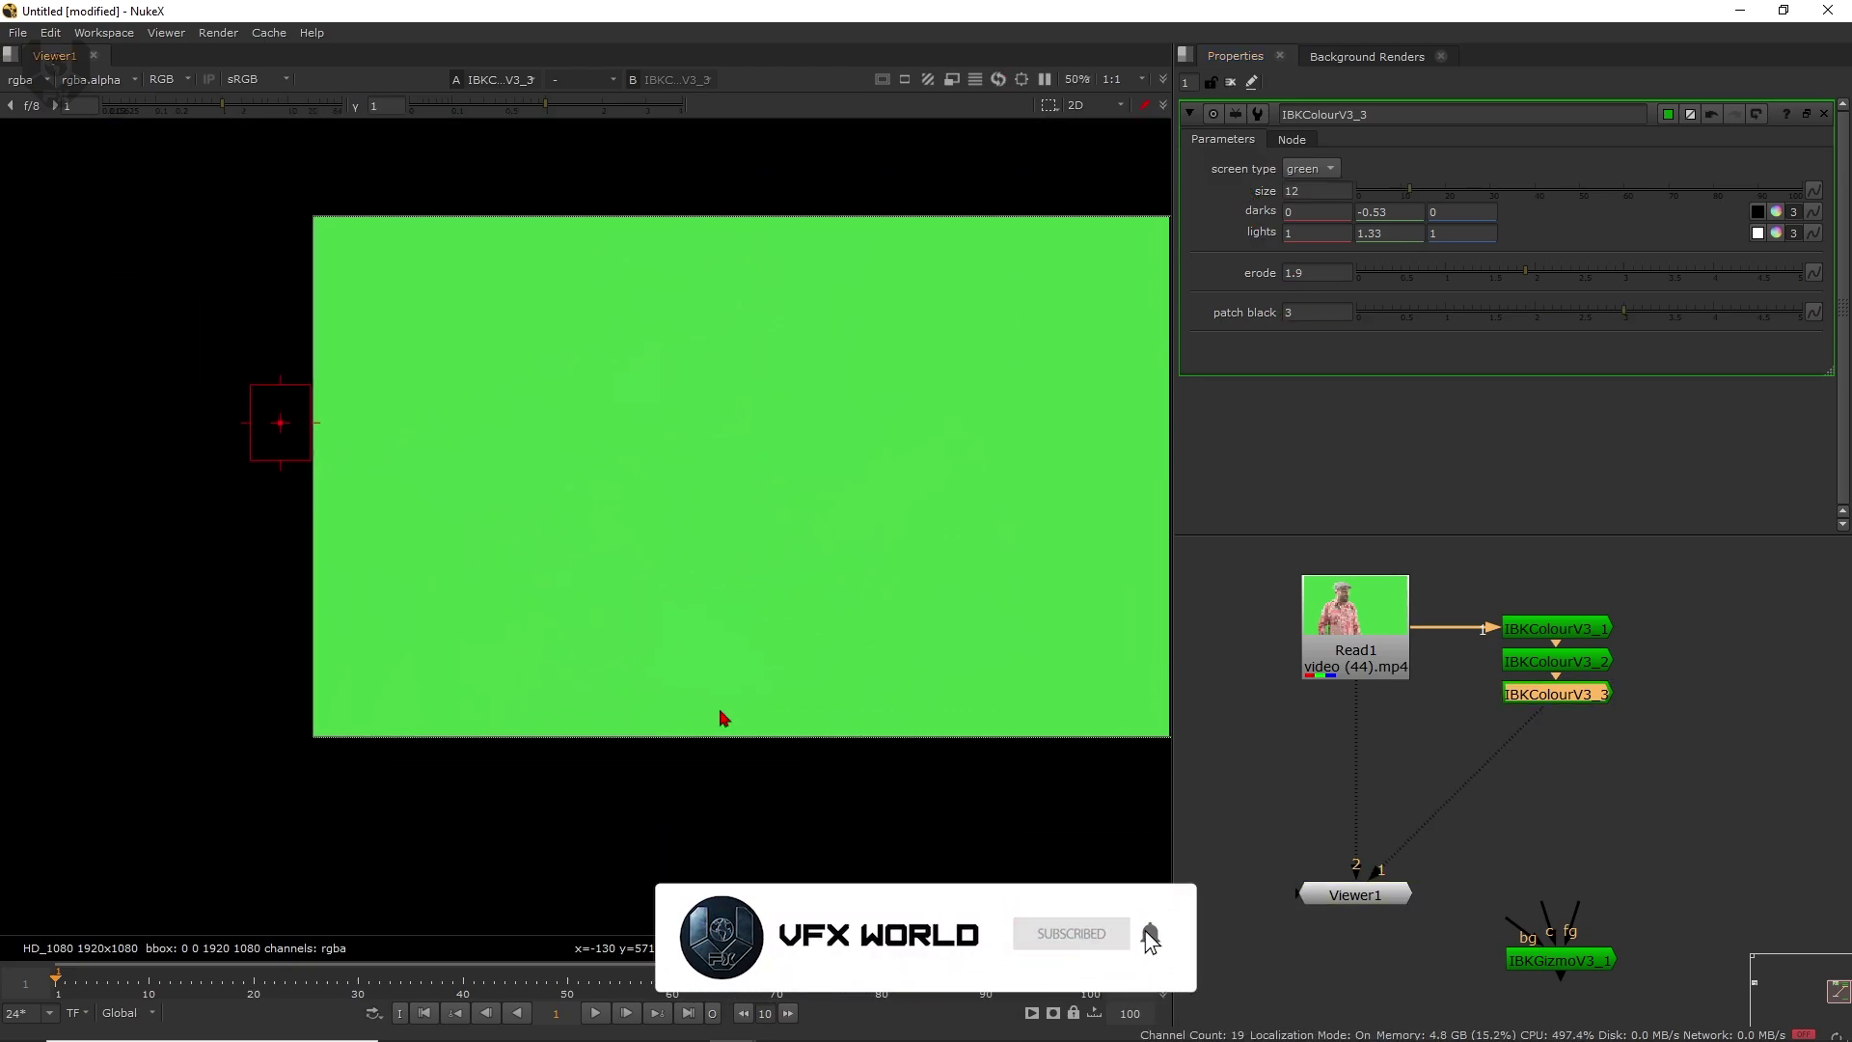
# - Play and scrub through the clip to check the clean plate, and return to the first frame
pyautogui.click(596, 1013)
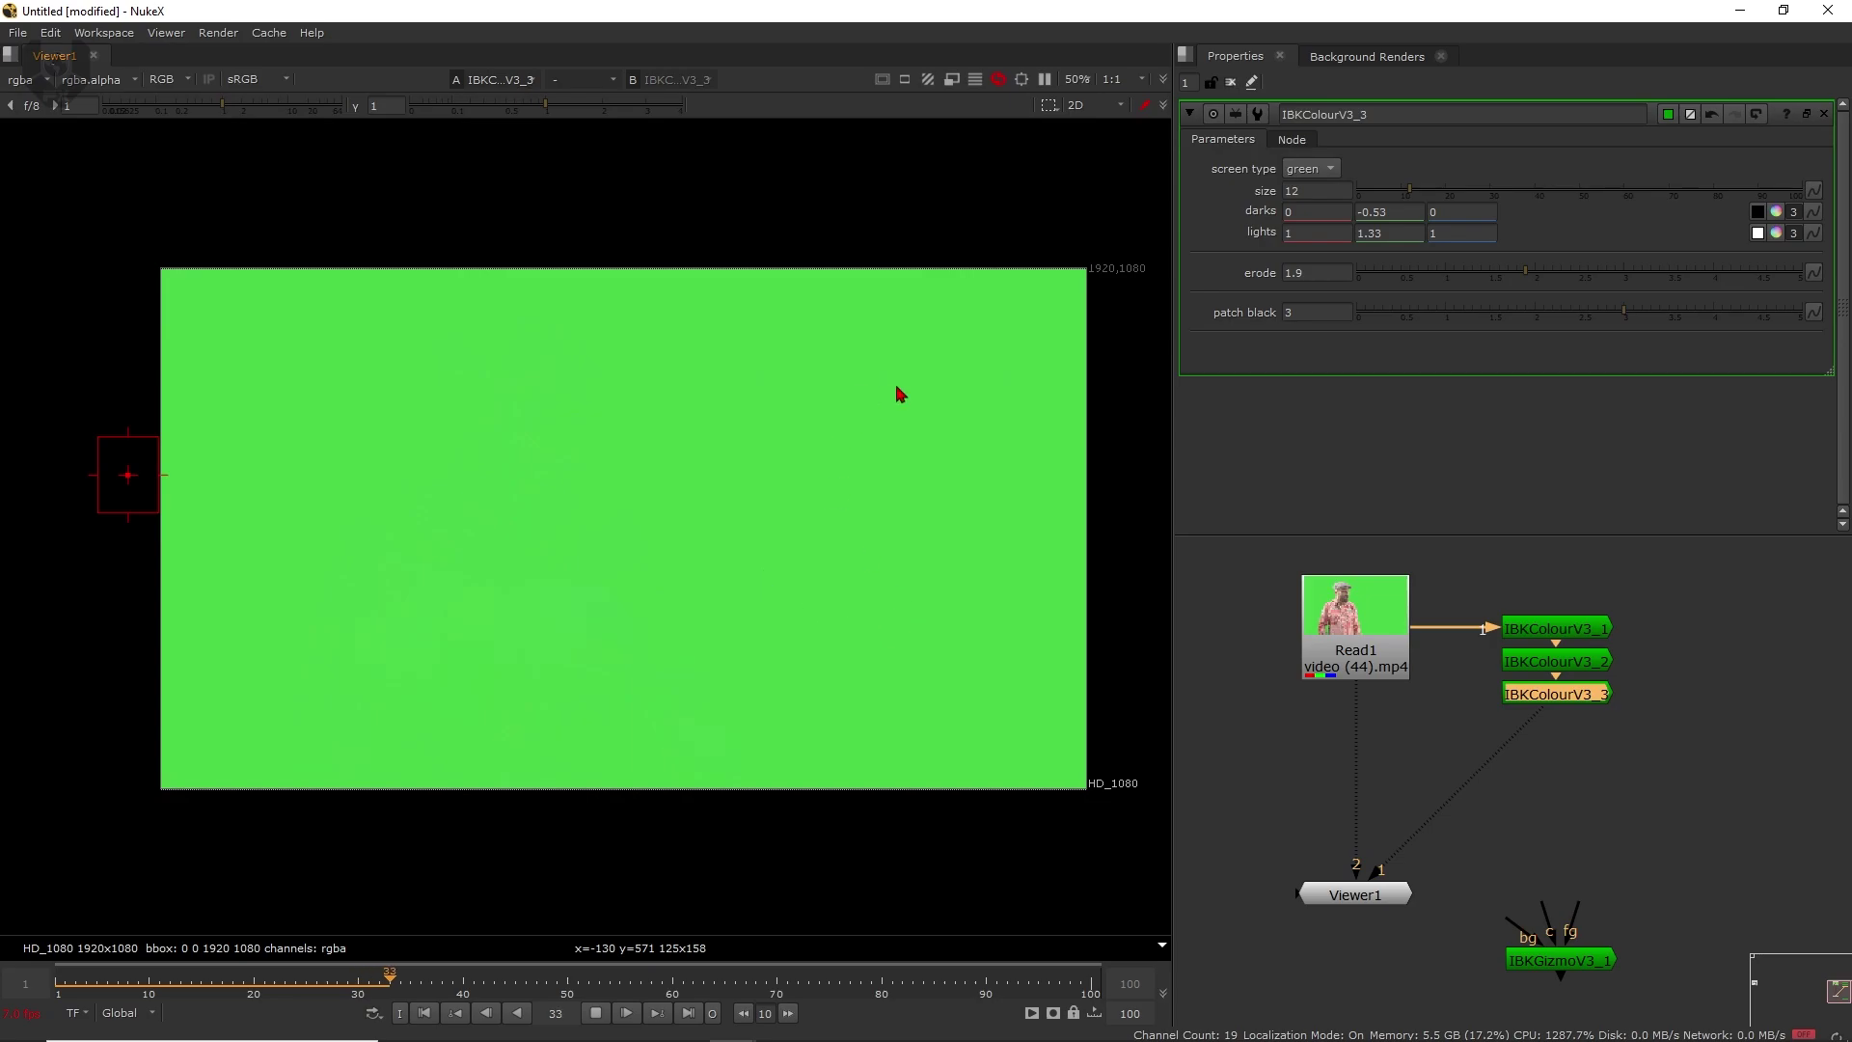
pyautogui.click(596, 1013)
pyautogui.click(640, 979)
pyautogui.moveTo(644, 981); pyautogui.dragTo(1058, 984)
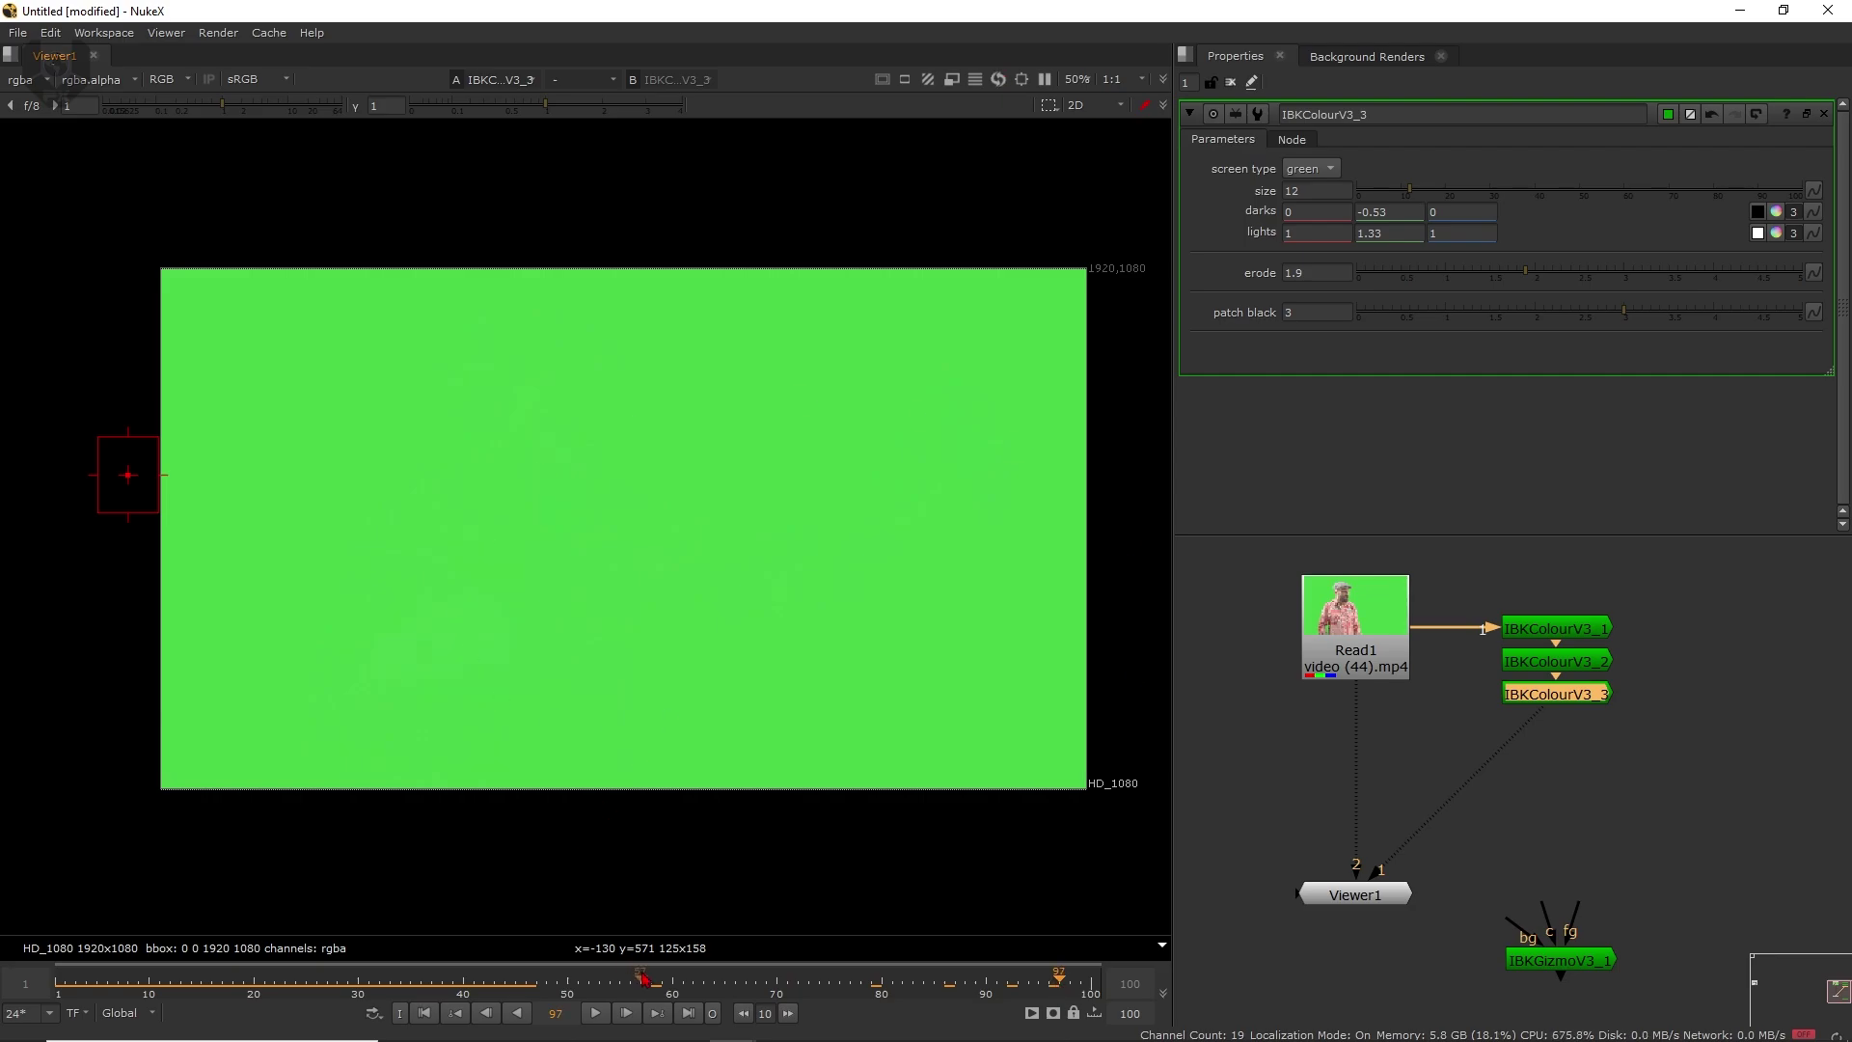
pyautogui.click(596, 1013)
pyautogui.click(590, 1020)
pyautogui.moveTo(339, 993); pyautogui.dragTo(128, 1000)
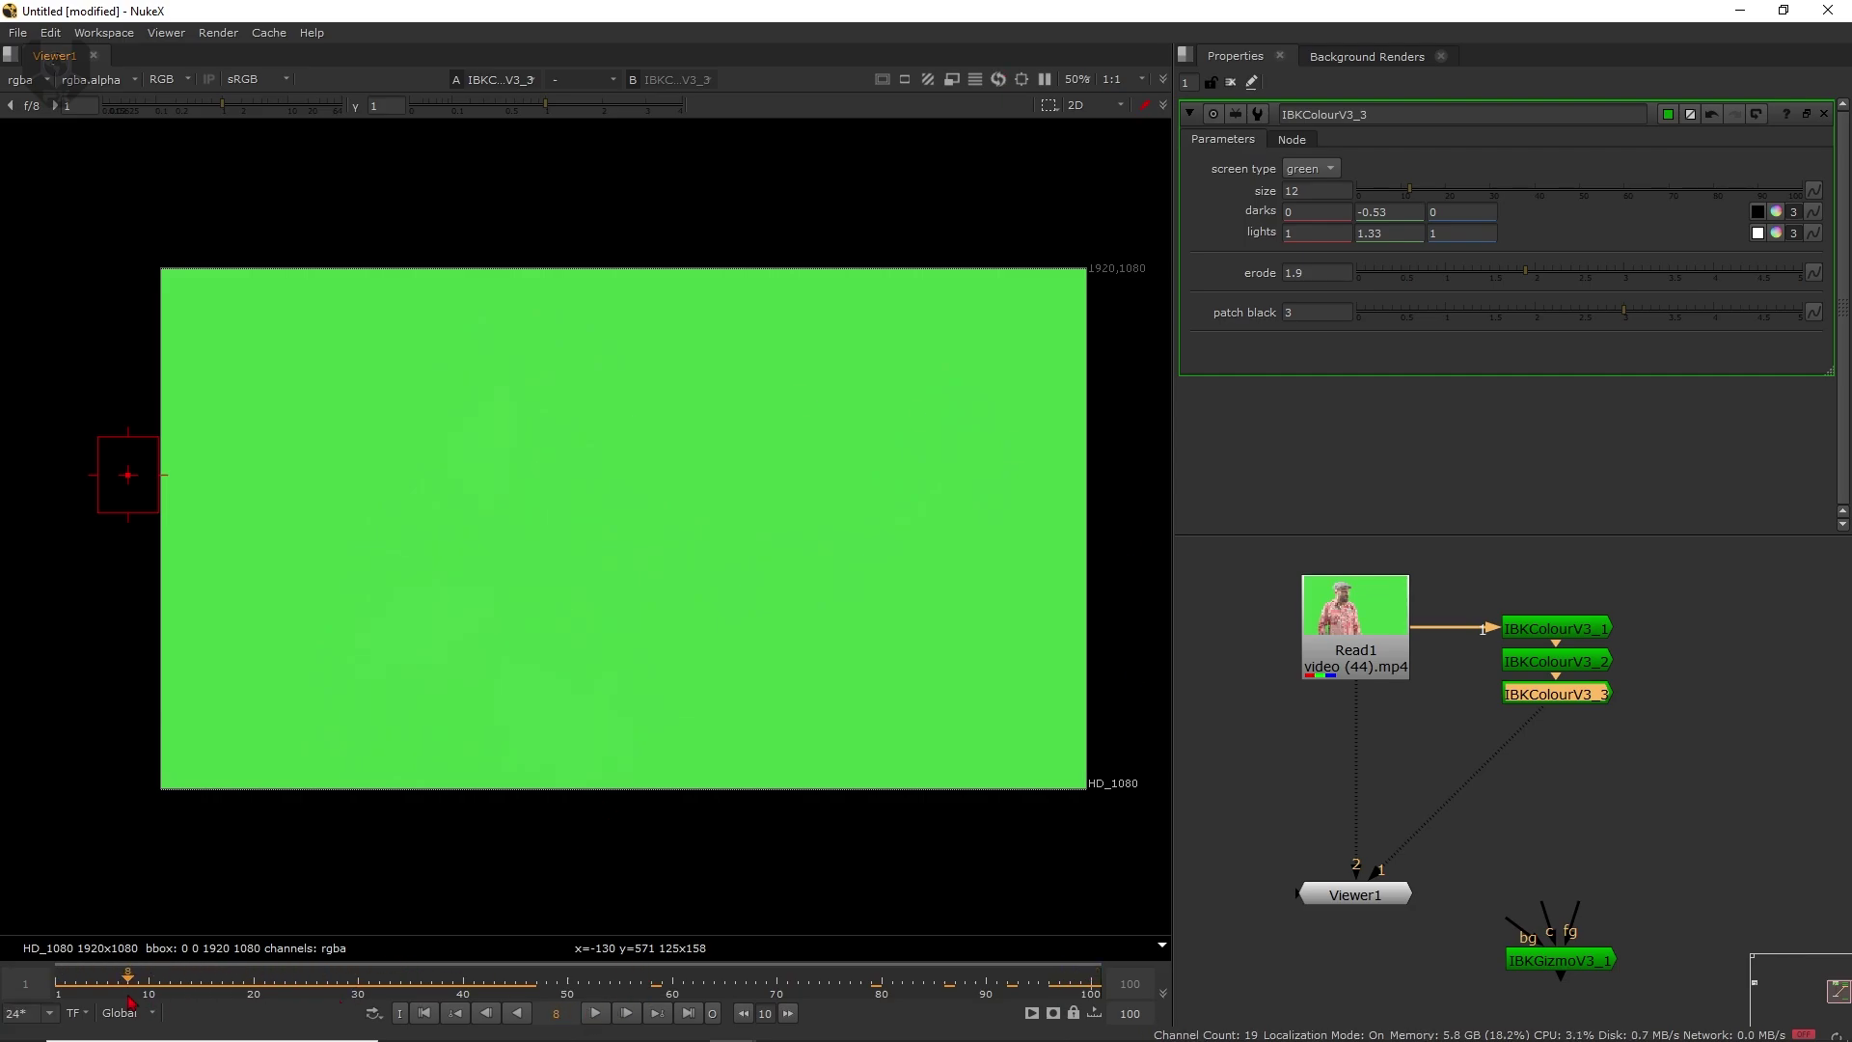
pyautogui.click(424, 1013)
# - Connect the IBKGizmo's c input to the third IBKColour node
pyautogui.scroll(1, 630, 743)
pyautogui.moveTo(1415, 897); pyautogui.dragTo(1375, 848, button='middle')
pyautogui.click(1522, 915)
pyautogui.moveTo(1525, 920); pyautogui.dragTo(1412, 777)
pyautogui.moveTo(1507, 828); pyautogui.dragTo(1523, 637)
pyautogui.moveTo(1542, 820); pyautogui.dragTo(1710, 758)
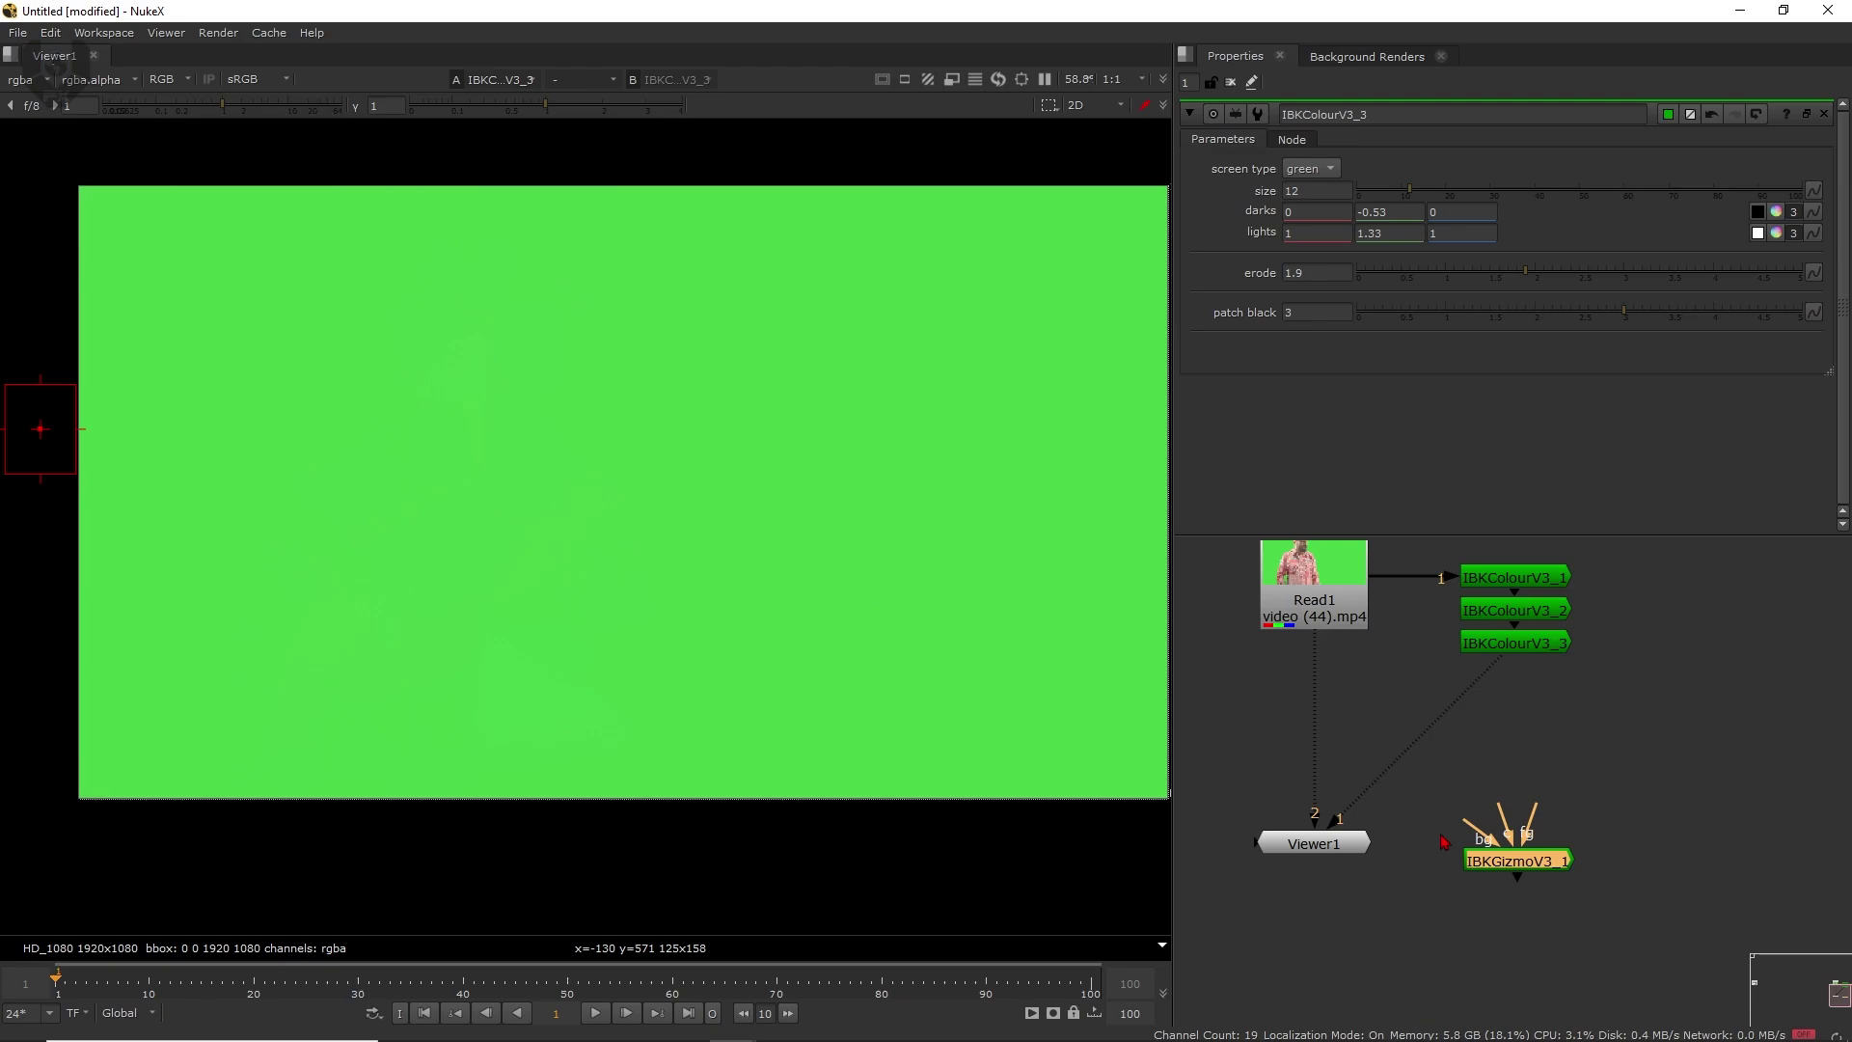
pyautogui.moveTo(1494, 802); pyautogui.dragTo(1519, 652)
# - Connect the IBKGizmo's fg input to the Read node through a dot, and align the gizmo beneath the IBKColour stack
pyautogui.moveTo(1528, 863); pyautogui.dragTo(1300, 622)
pyautogui.keyDown('ctrl'); pyautogui.moveTo(1431, 727); pyautogui.dragTo(1315, 765); pyautogui.keyUp('ctrl')
pyautogui.moveTo(1479, 840); pyautogui.dragTo(1483, 768)
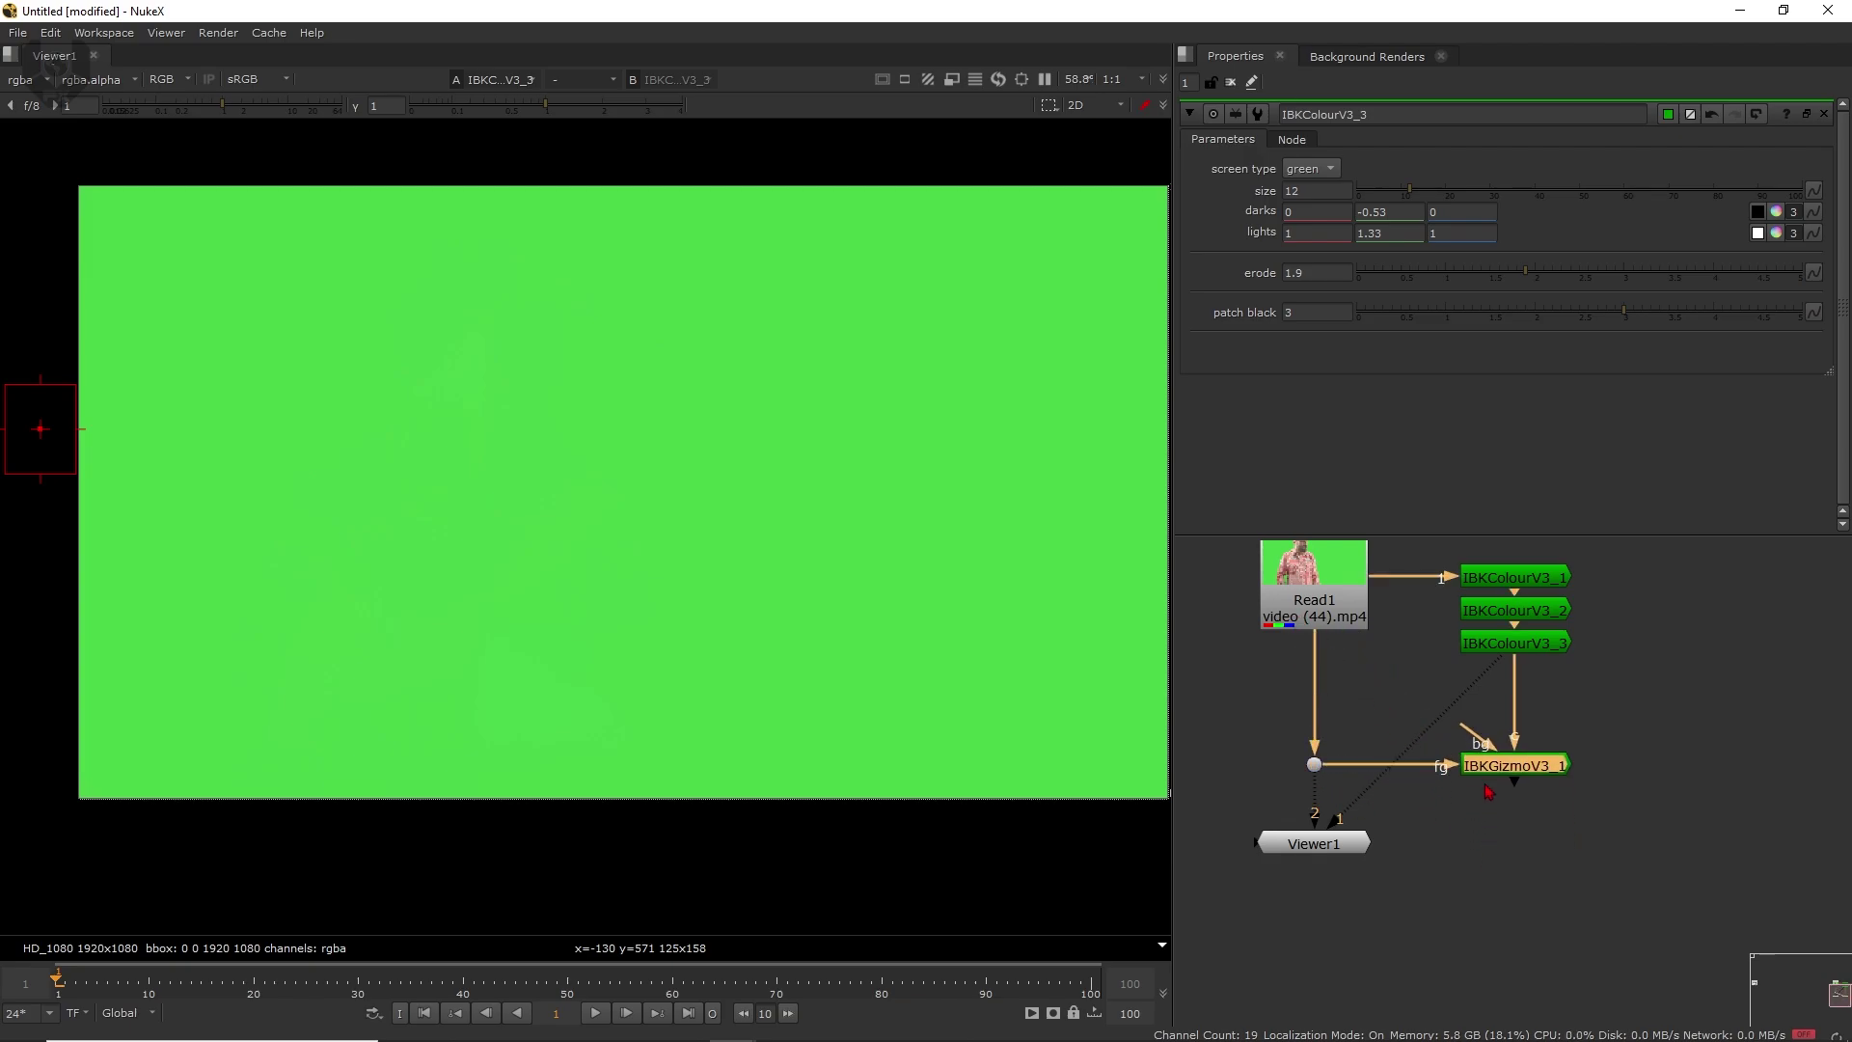
# - Move the Viewer node clear of the keying nodes and show the IBKGizmo's output in it
pyautogui.moveTo(1330, 852); pyautogui.dragTo(1398, 931)
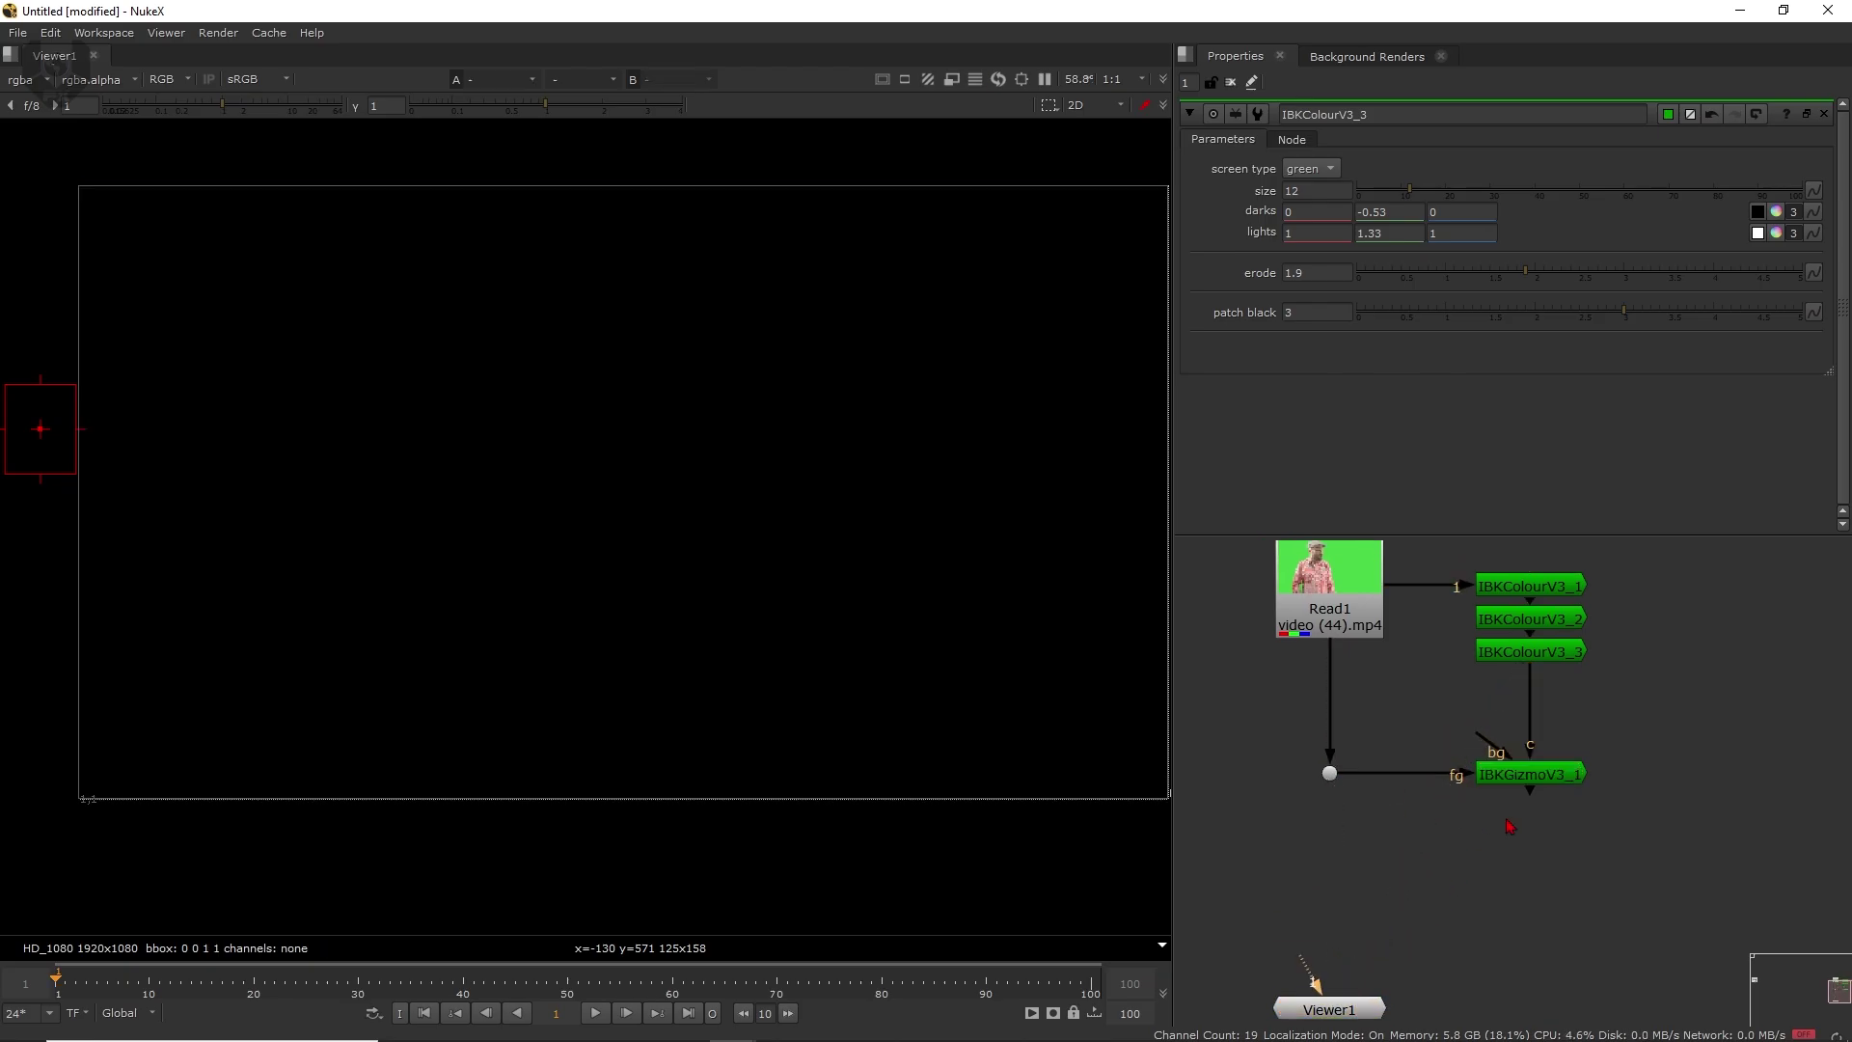
pyautogui.click(1546, 780)
pyautogui.press('1')
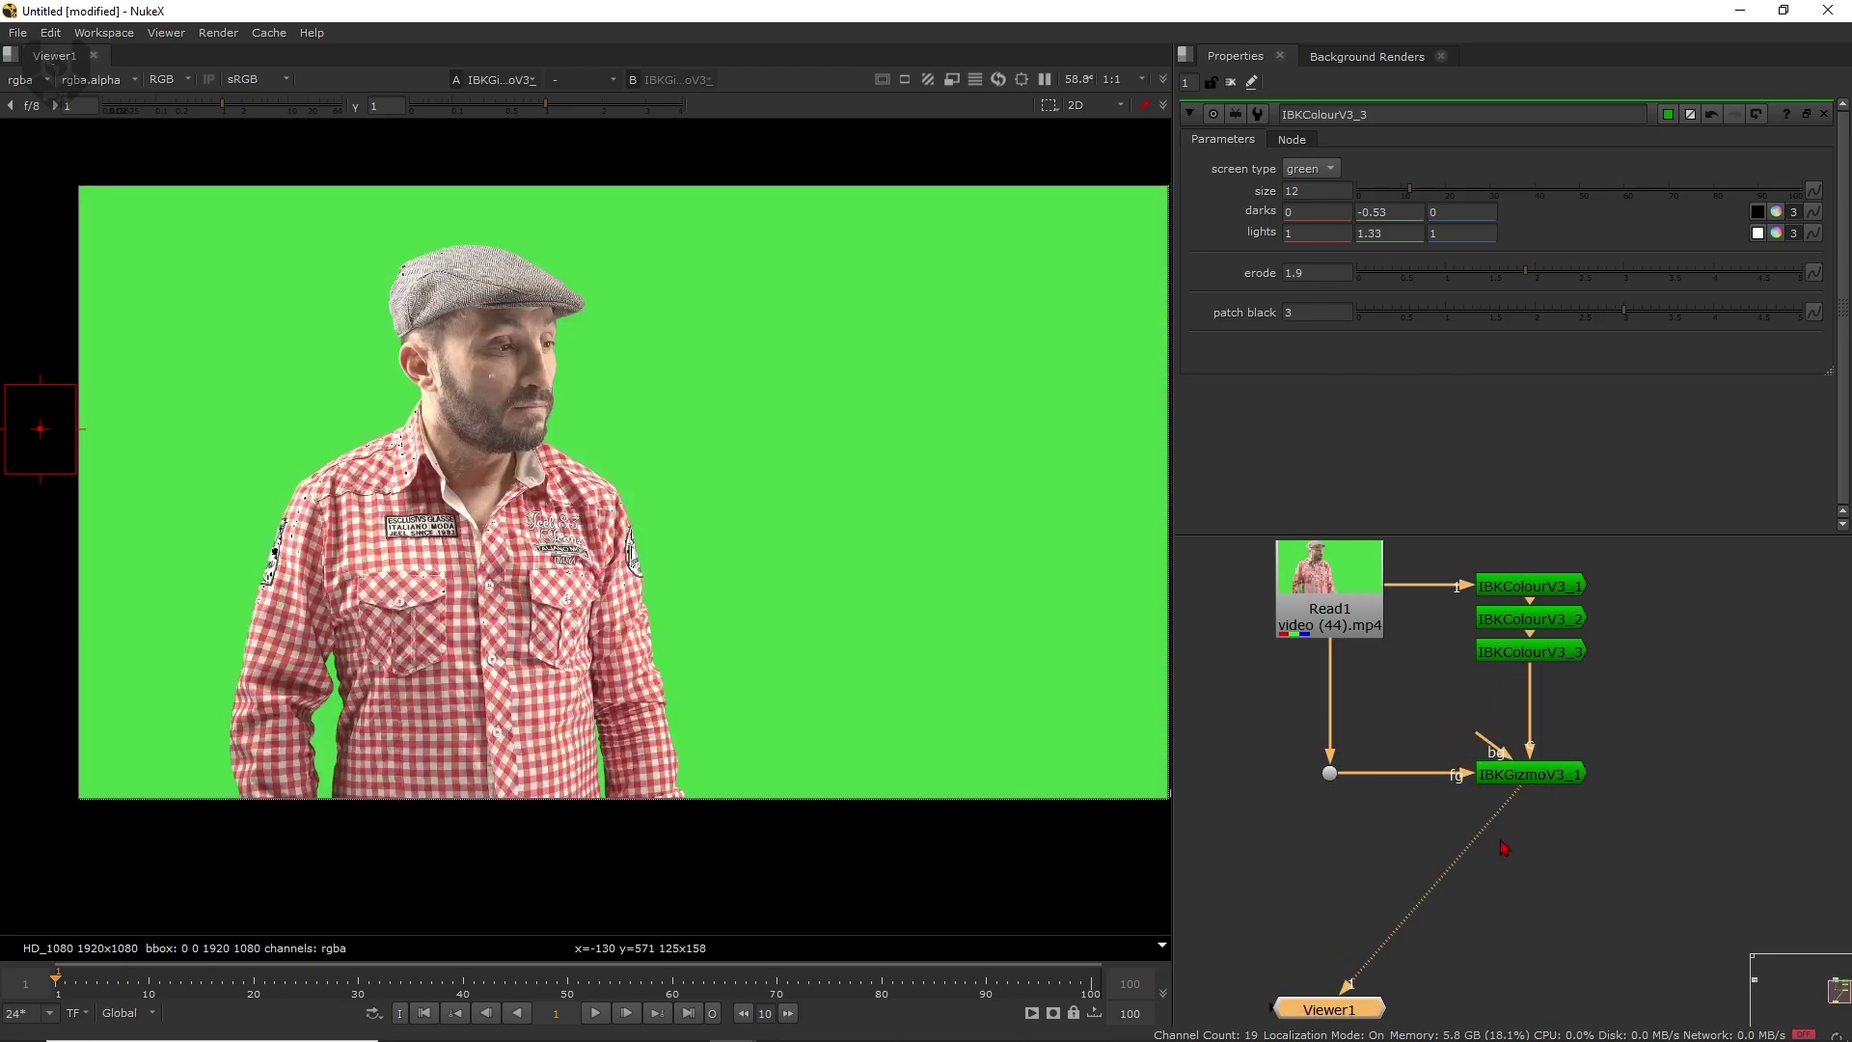
pyautogui.scroll(-5, 1553, 786)
pyautogui.moveTo(1314, 810); pyautogui.dragTo(1550, 815)
pyautogui.moveTo(753, 698); pyautogui.dragTo(729, 747, button='middle')
pyautogui.moveTo(756, 640); pyautogui.dragTo(760, 640, button='middle')
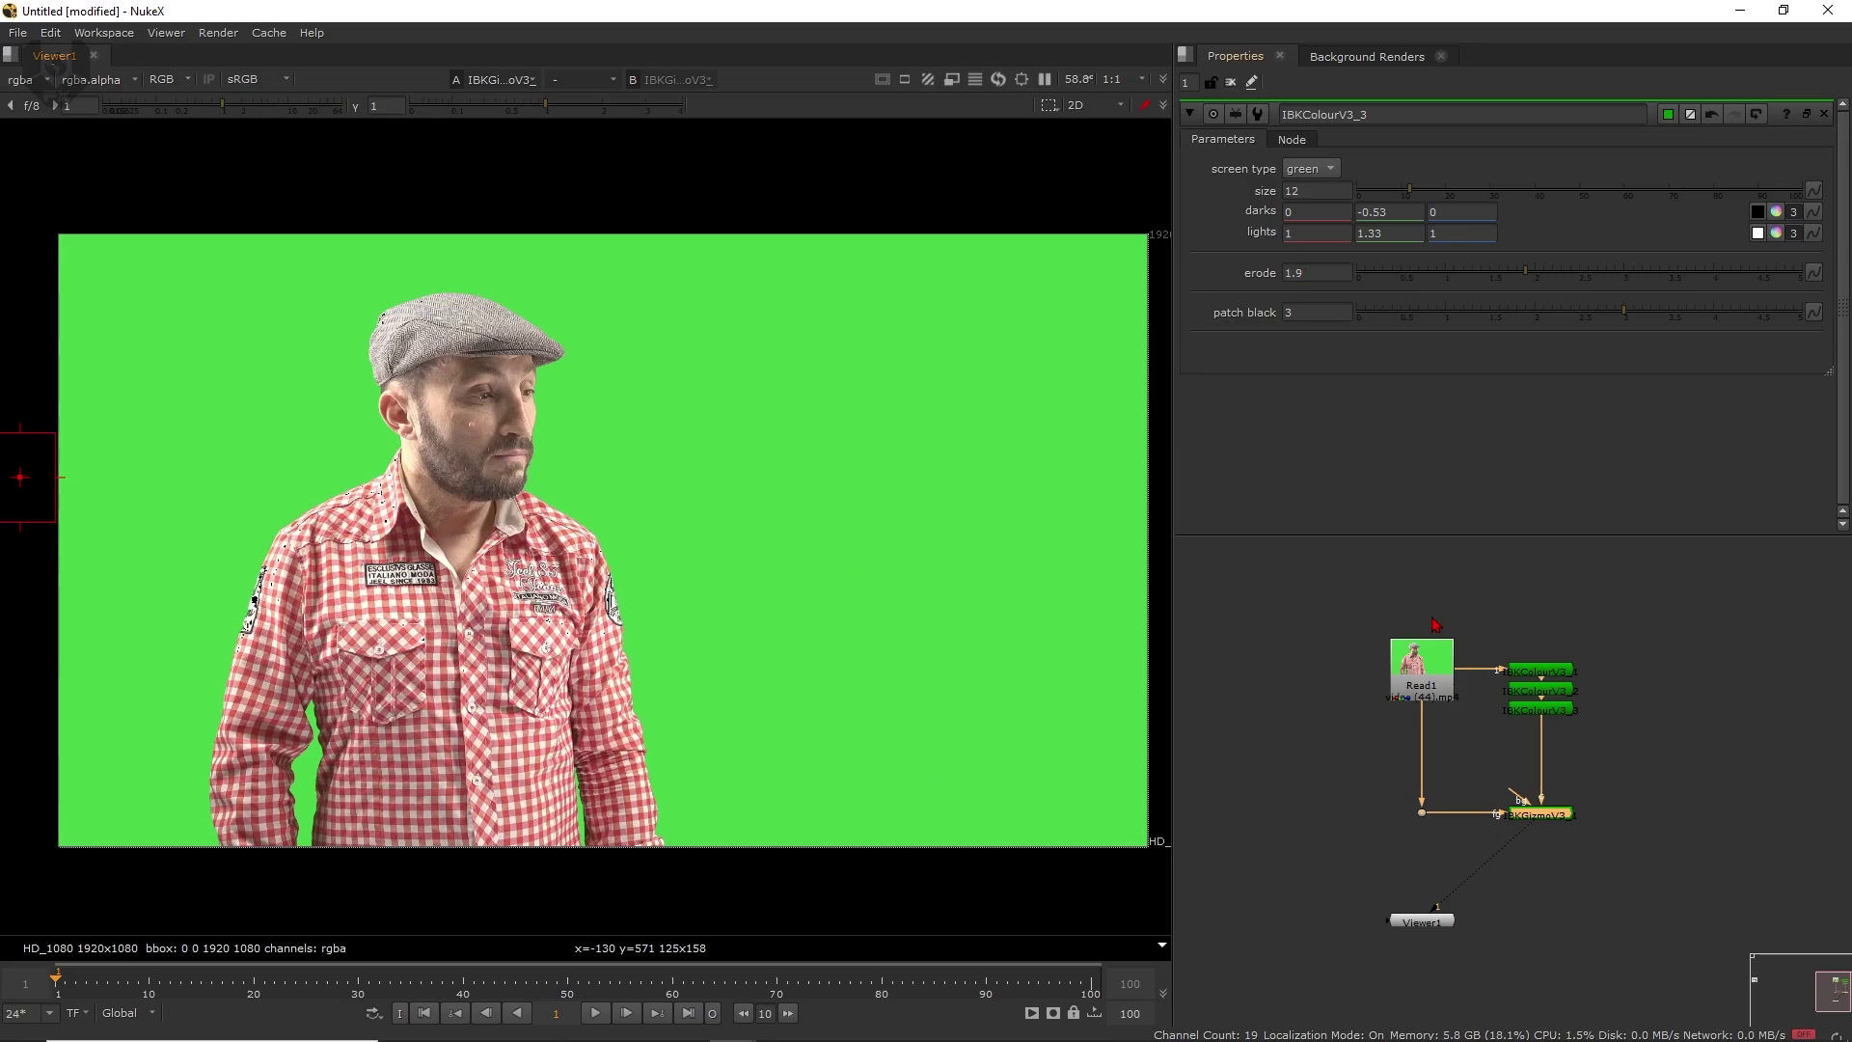
# - Set the IBKGizmo's screen type to C-green and check the keyed footage
pyautogui.doubleClick(1562, 826)
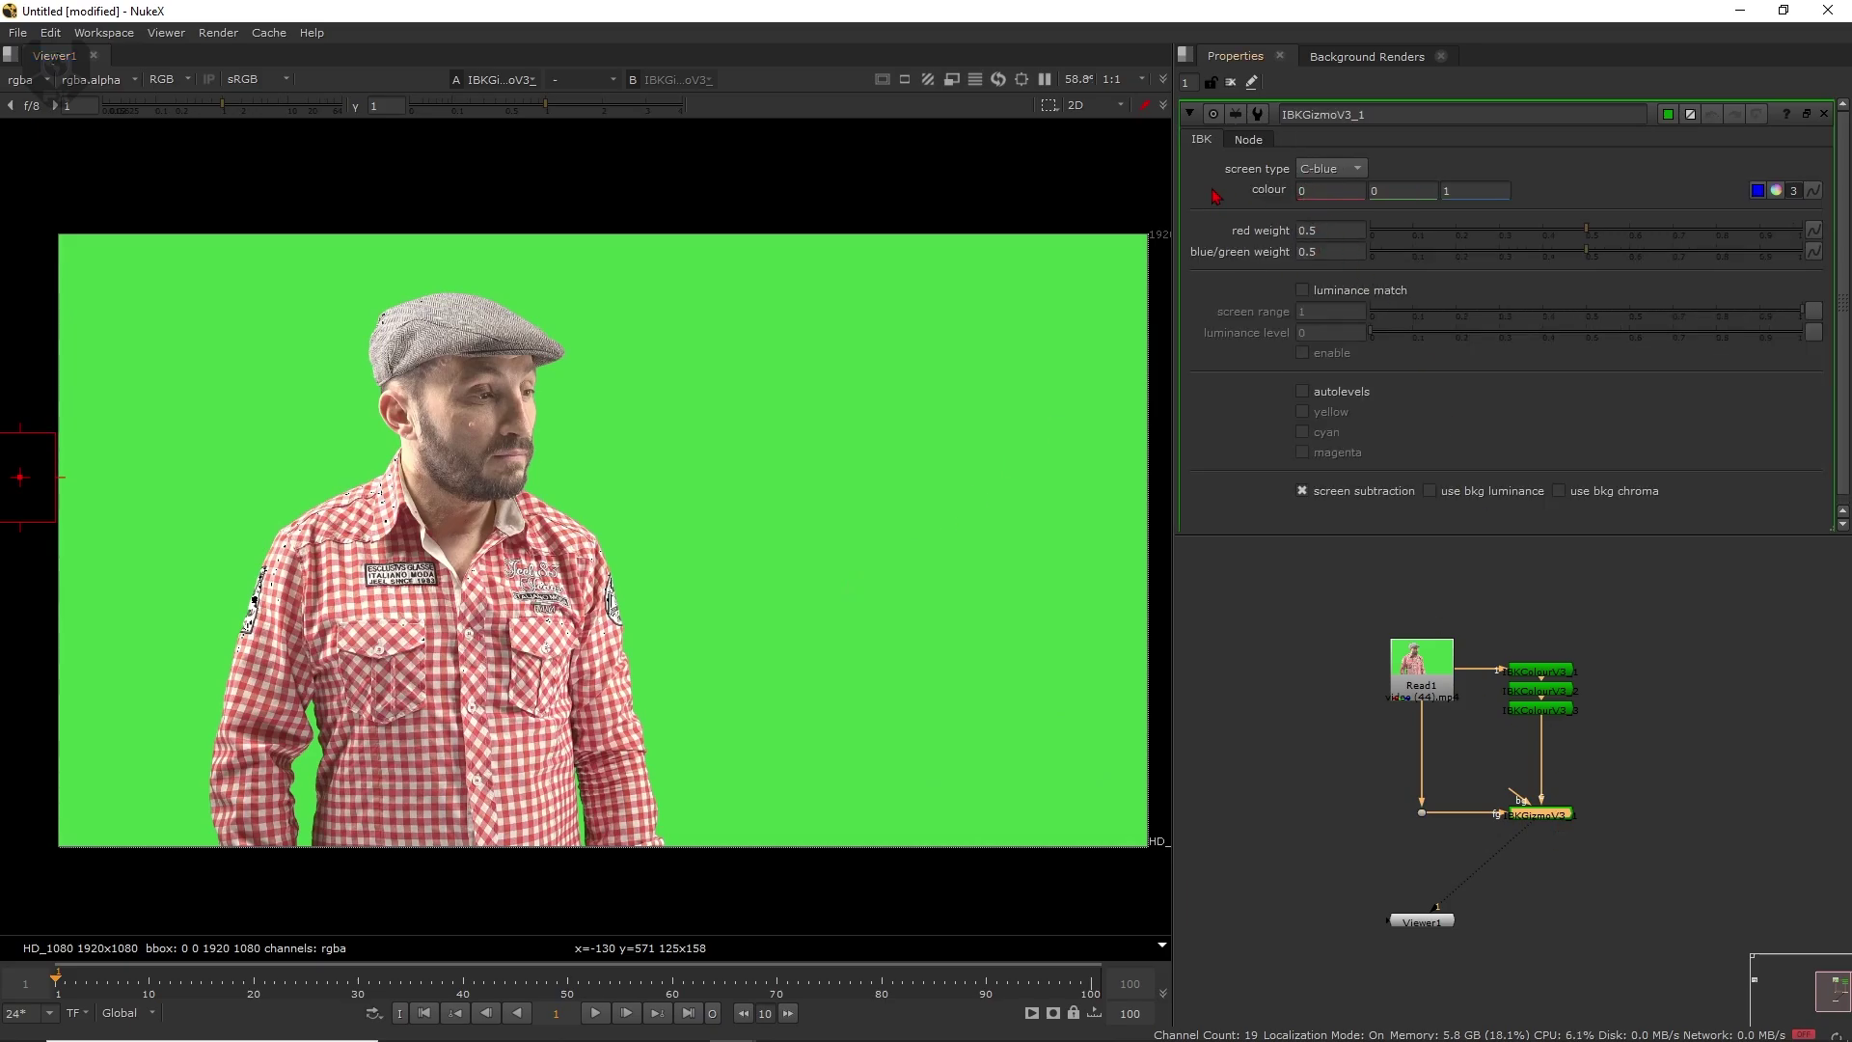
pyautogui.click(1316, 176)
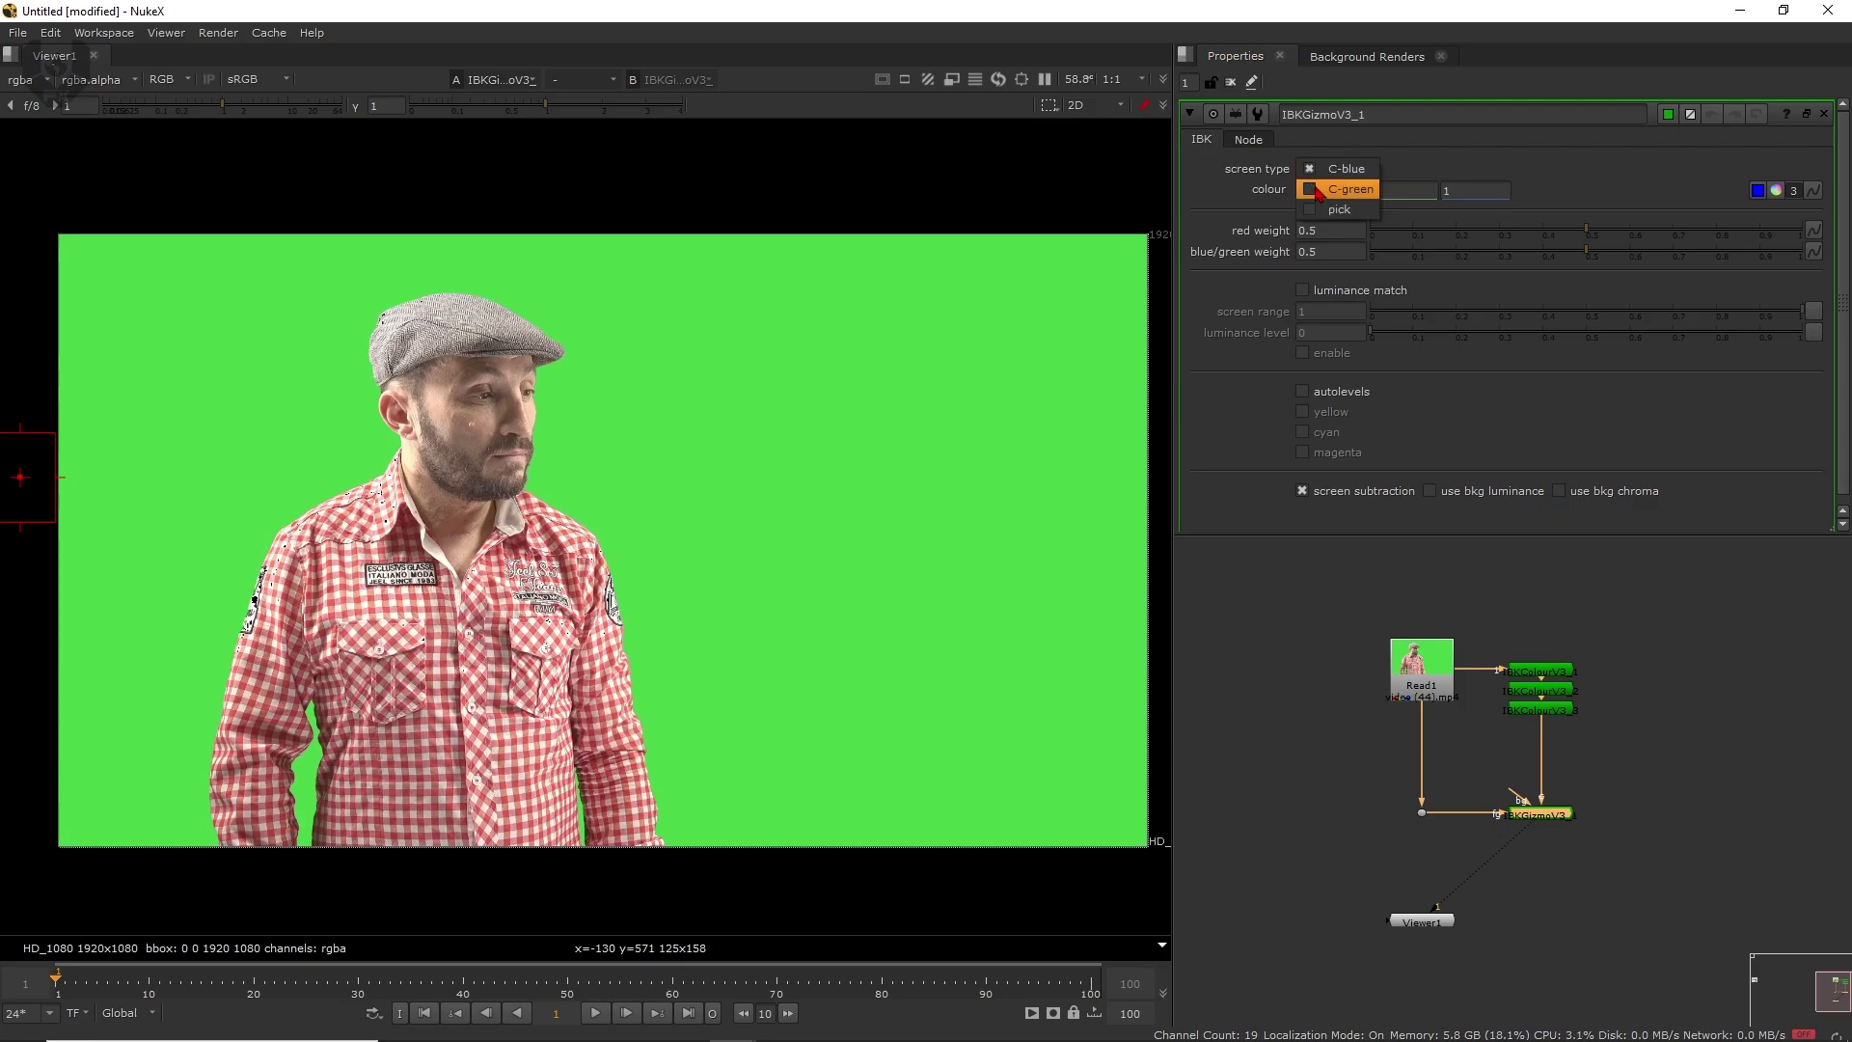
pyautogui.click(1316, 189)
pyautogui.moveTo(539, 521); pyautogui.dragTo(666, 501, button='middle')
pyautogui.scroll(3, 681, 591)
pyautogui.scroll(-3, 682, 590)
# - Display the alpha channel and examine the matte's shirt area, neck and cap edges for grey holes and noise
pyautogui.press('a')
pyautogui.scroll(3, 598, 627)
pyautogui.scroll(3, 571, 625)
pyautogui.scroll(-3, 579, 579)
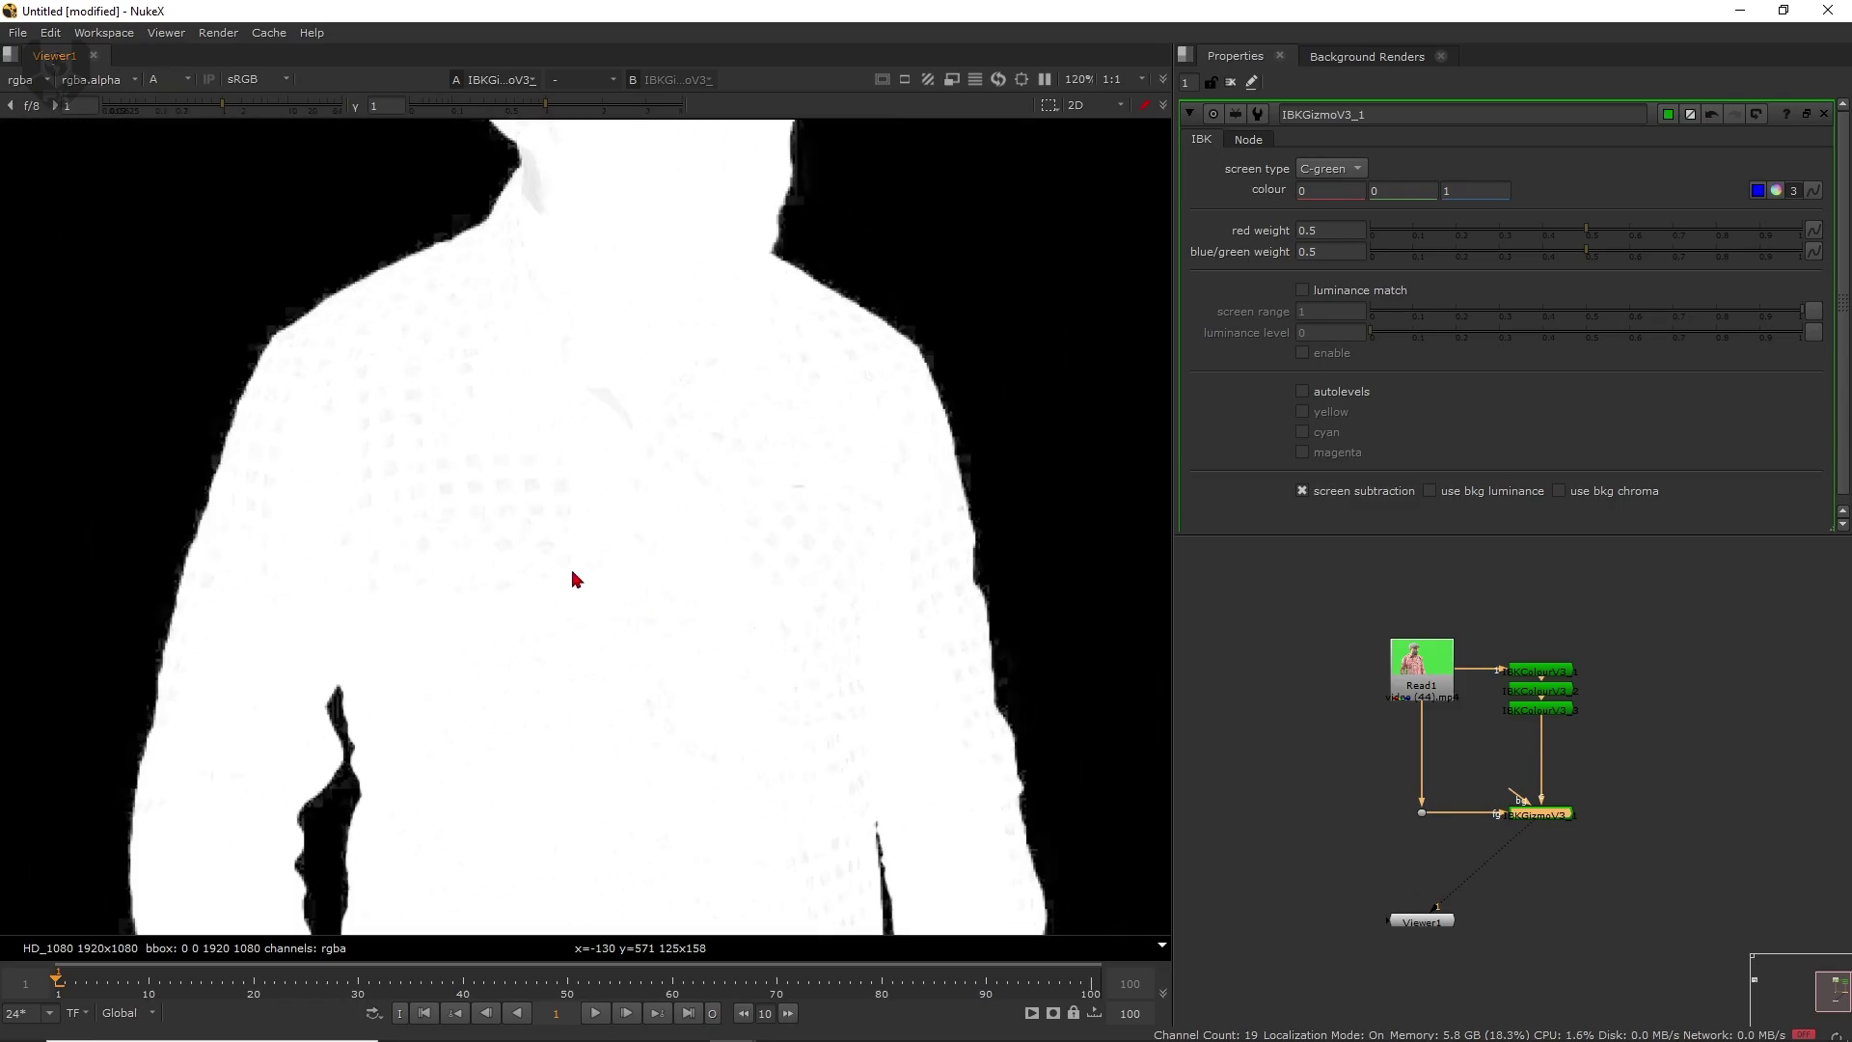
pyautogui.scroll(2, 518, 573)
pyautogui.scroll(-2, 546, 446)
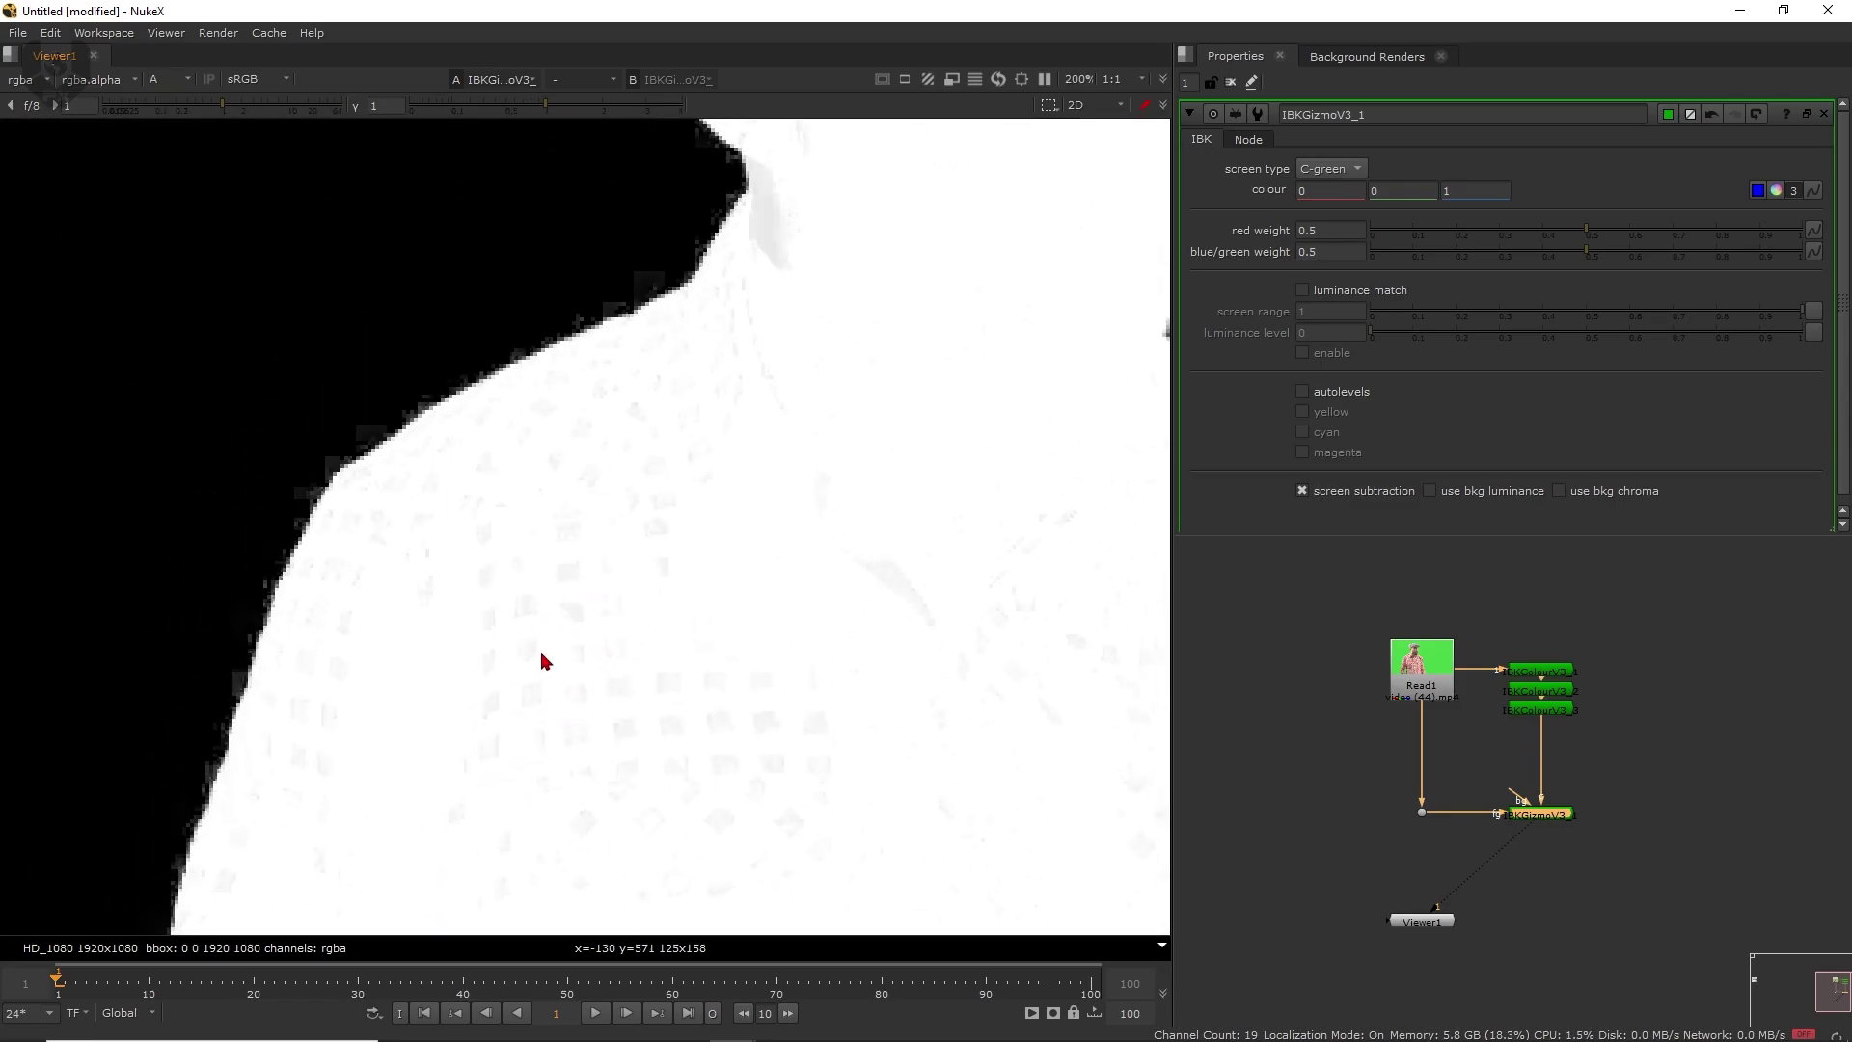
pyautogui.scroll(-3, 502, 627)
pyautogui.scroll(4, 765, 331)
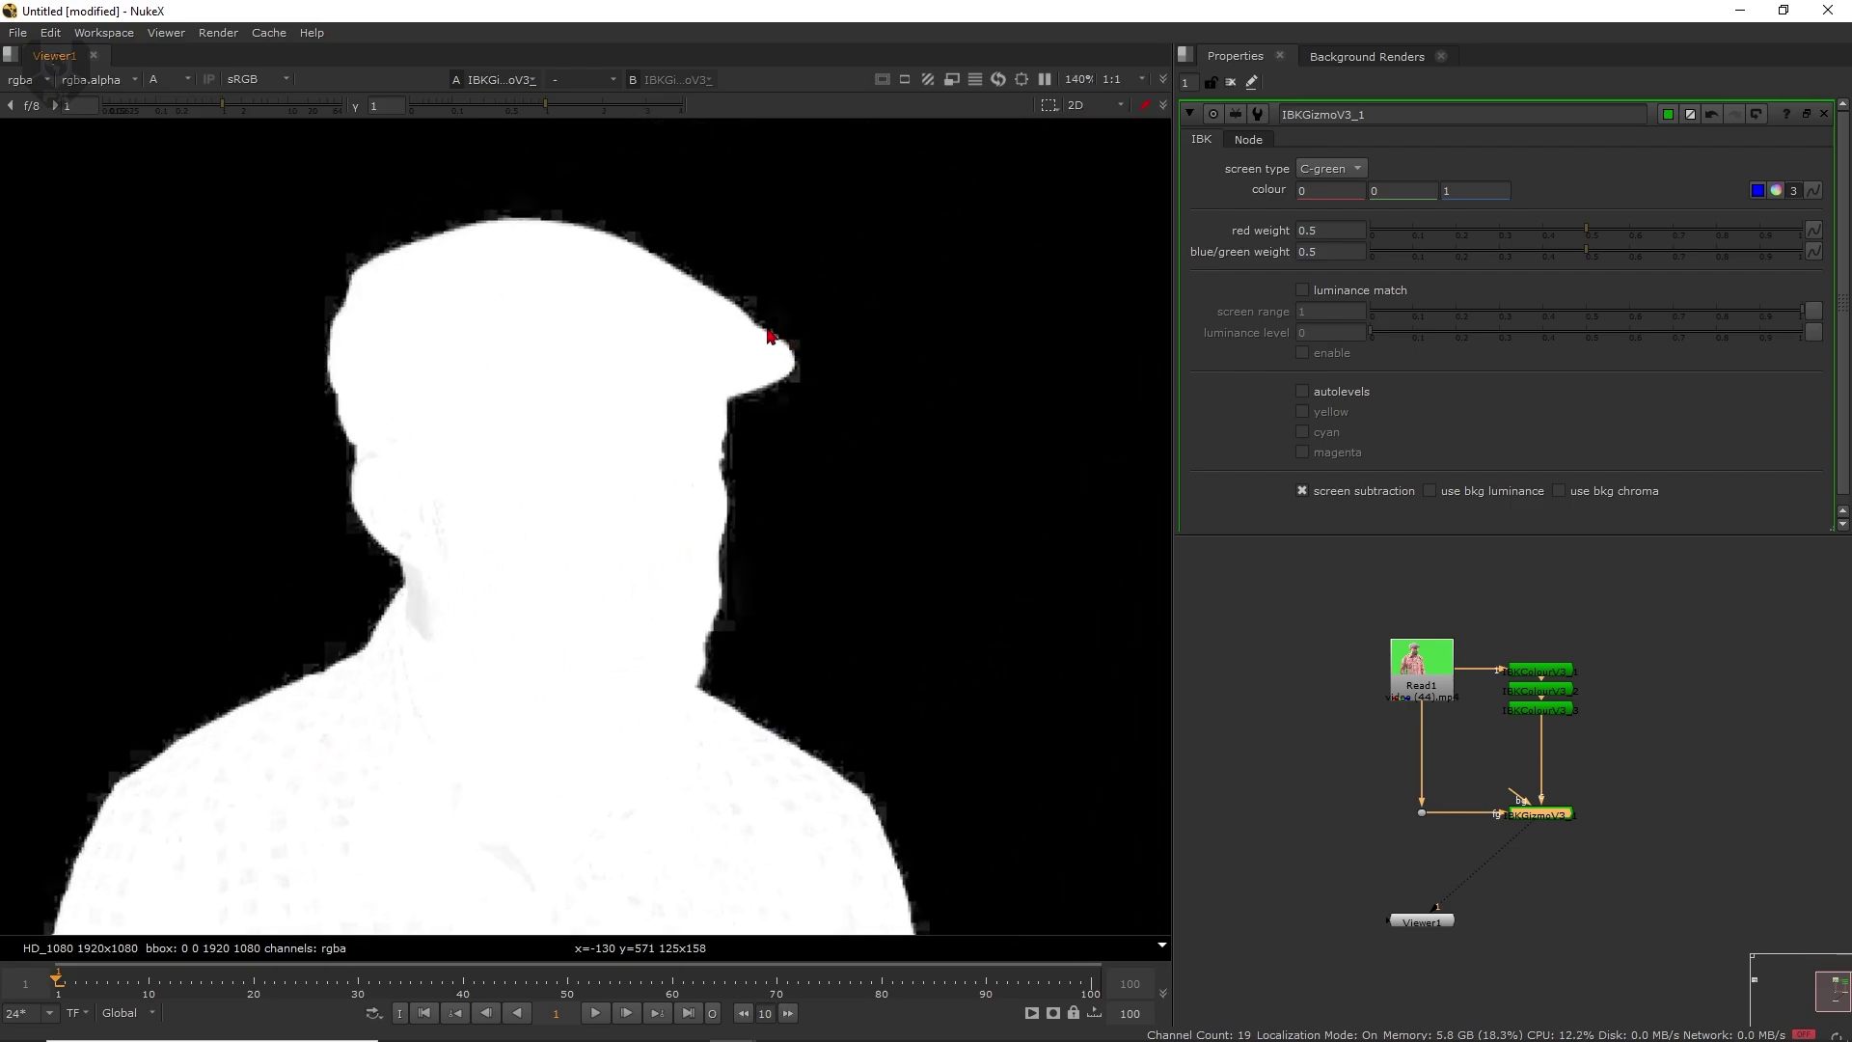
pyautogui.scroll(2, 748, 319)
pyautogui.moveTo(741, 262); pyautogui.dragTo(774, 394, button='middle')
pyautogui.moveTo(334, 271); pyautogui.dragTo(586, 252, button='middle')
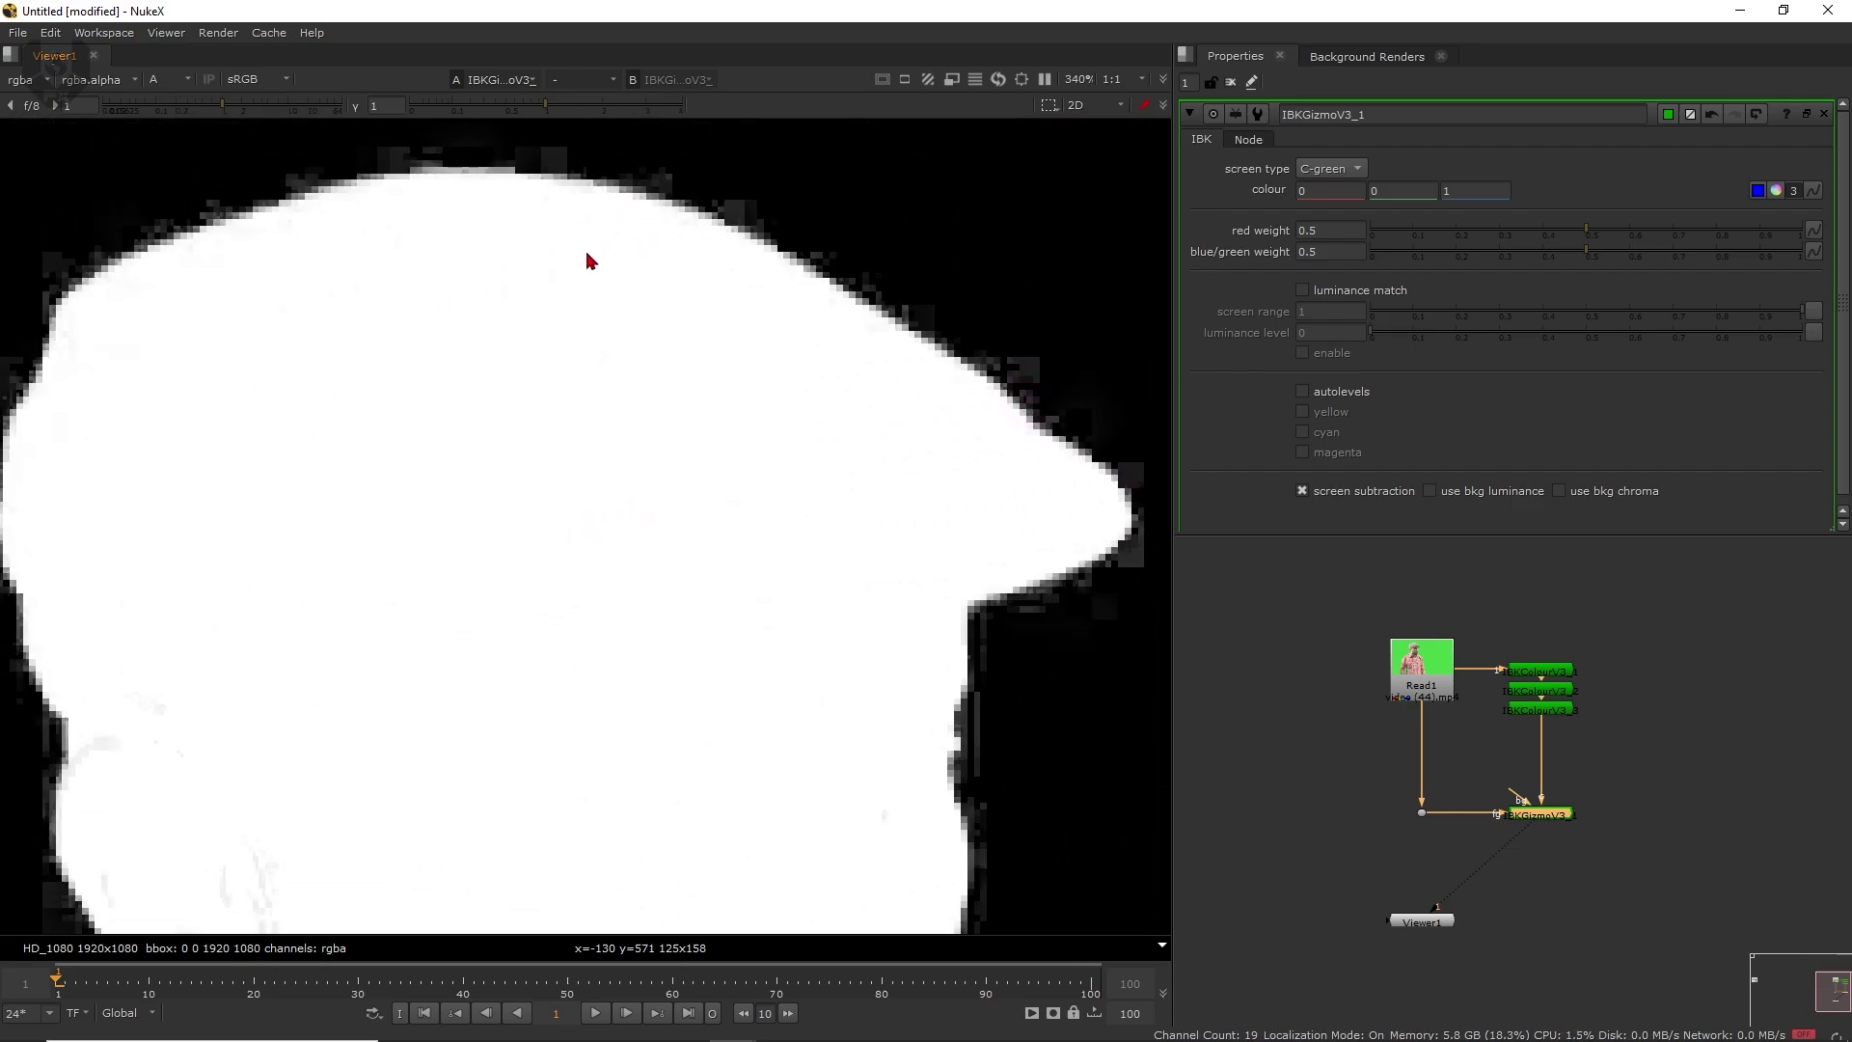
pyautogui.scroll(-3, 465, 332)
pyautogui.scroll(-3, 537, 413)
pyautogui.scroll(3, 714, 363)
pyautogui.scroll(2, 606, 492)
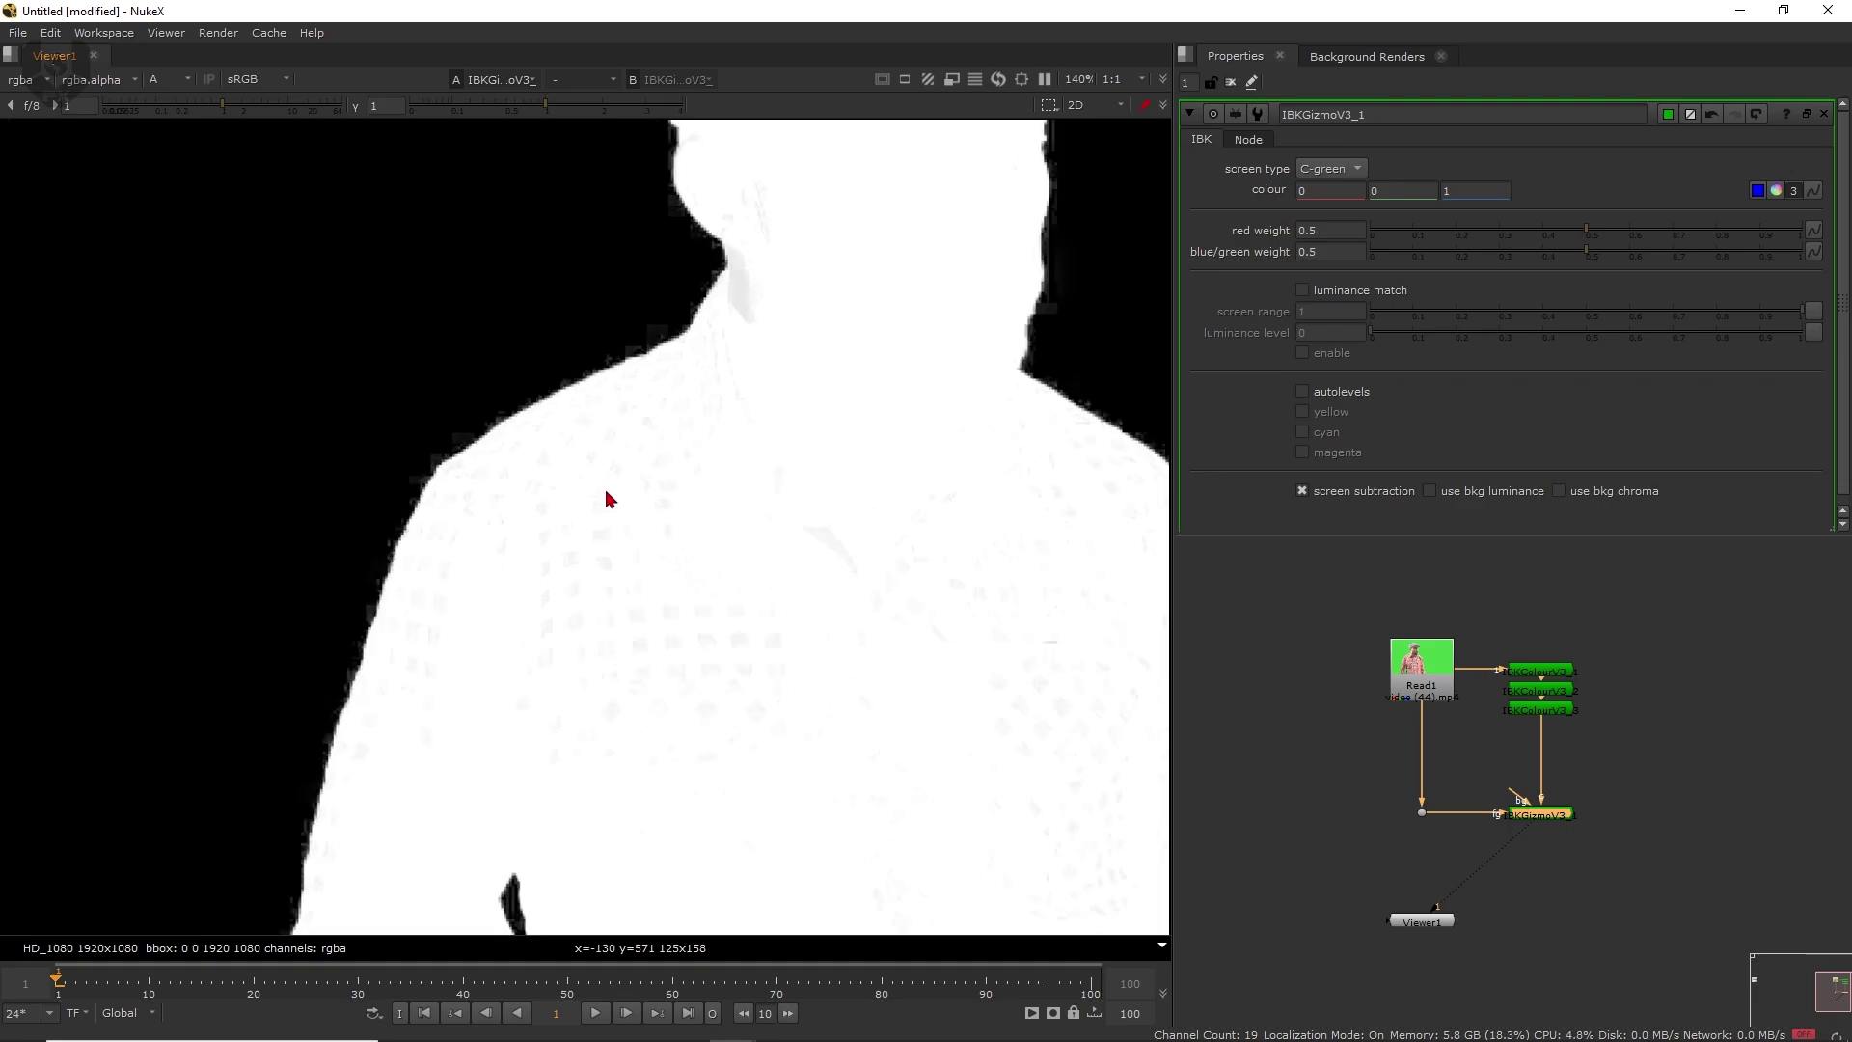
pyautogui.scroll(-2, 606, 494)
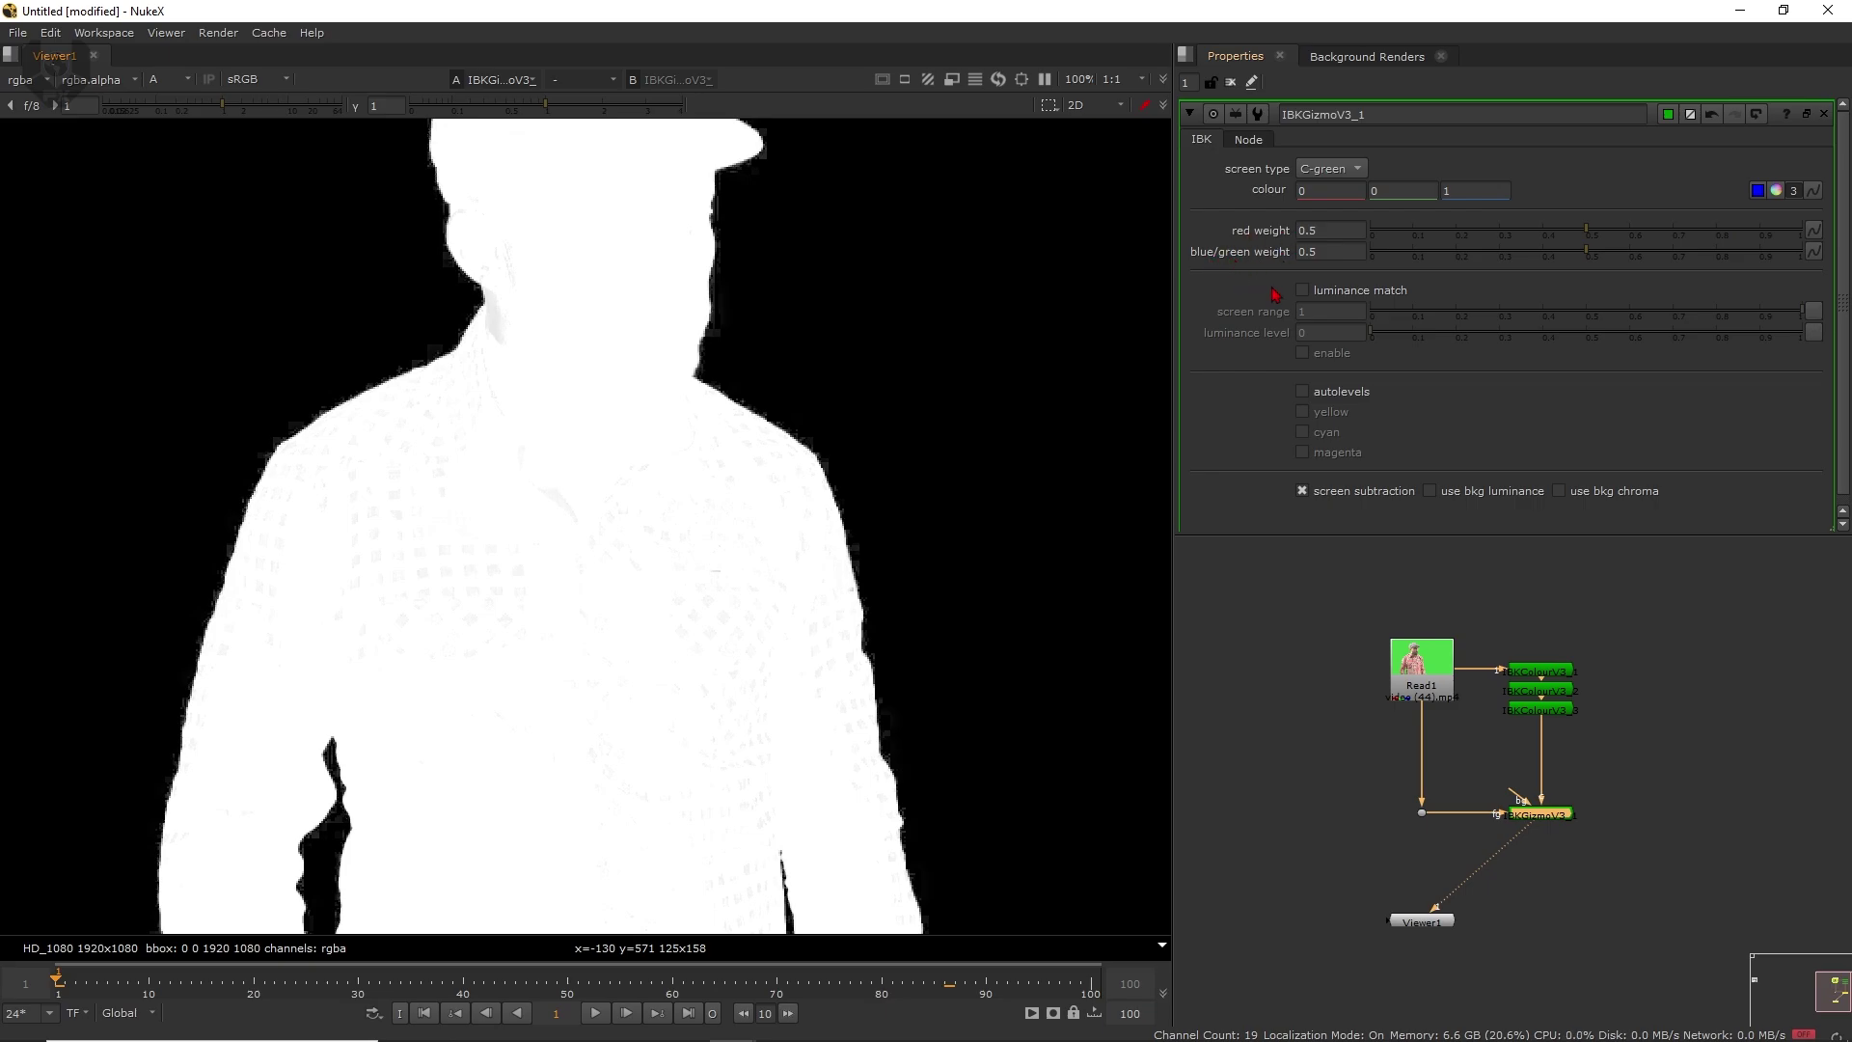
# - Try the IBKGizmo's autolevels option, switch it back off, and inspect the matte
pyautogui.click(1298, 396)
pyautogui.click(1300, 394)
pyautogui.moveTo(713, 604); pyautogui.dragTo(756, 578, button='middle')
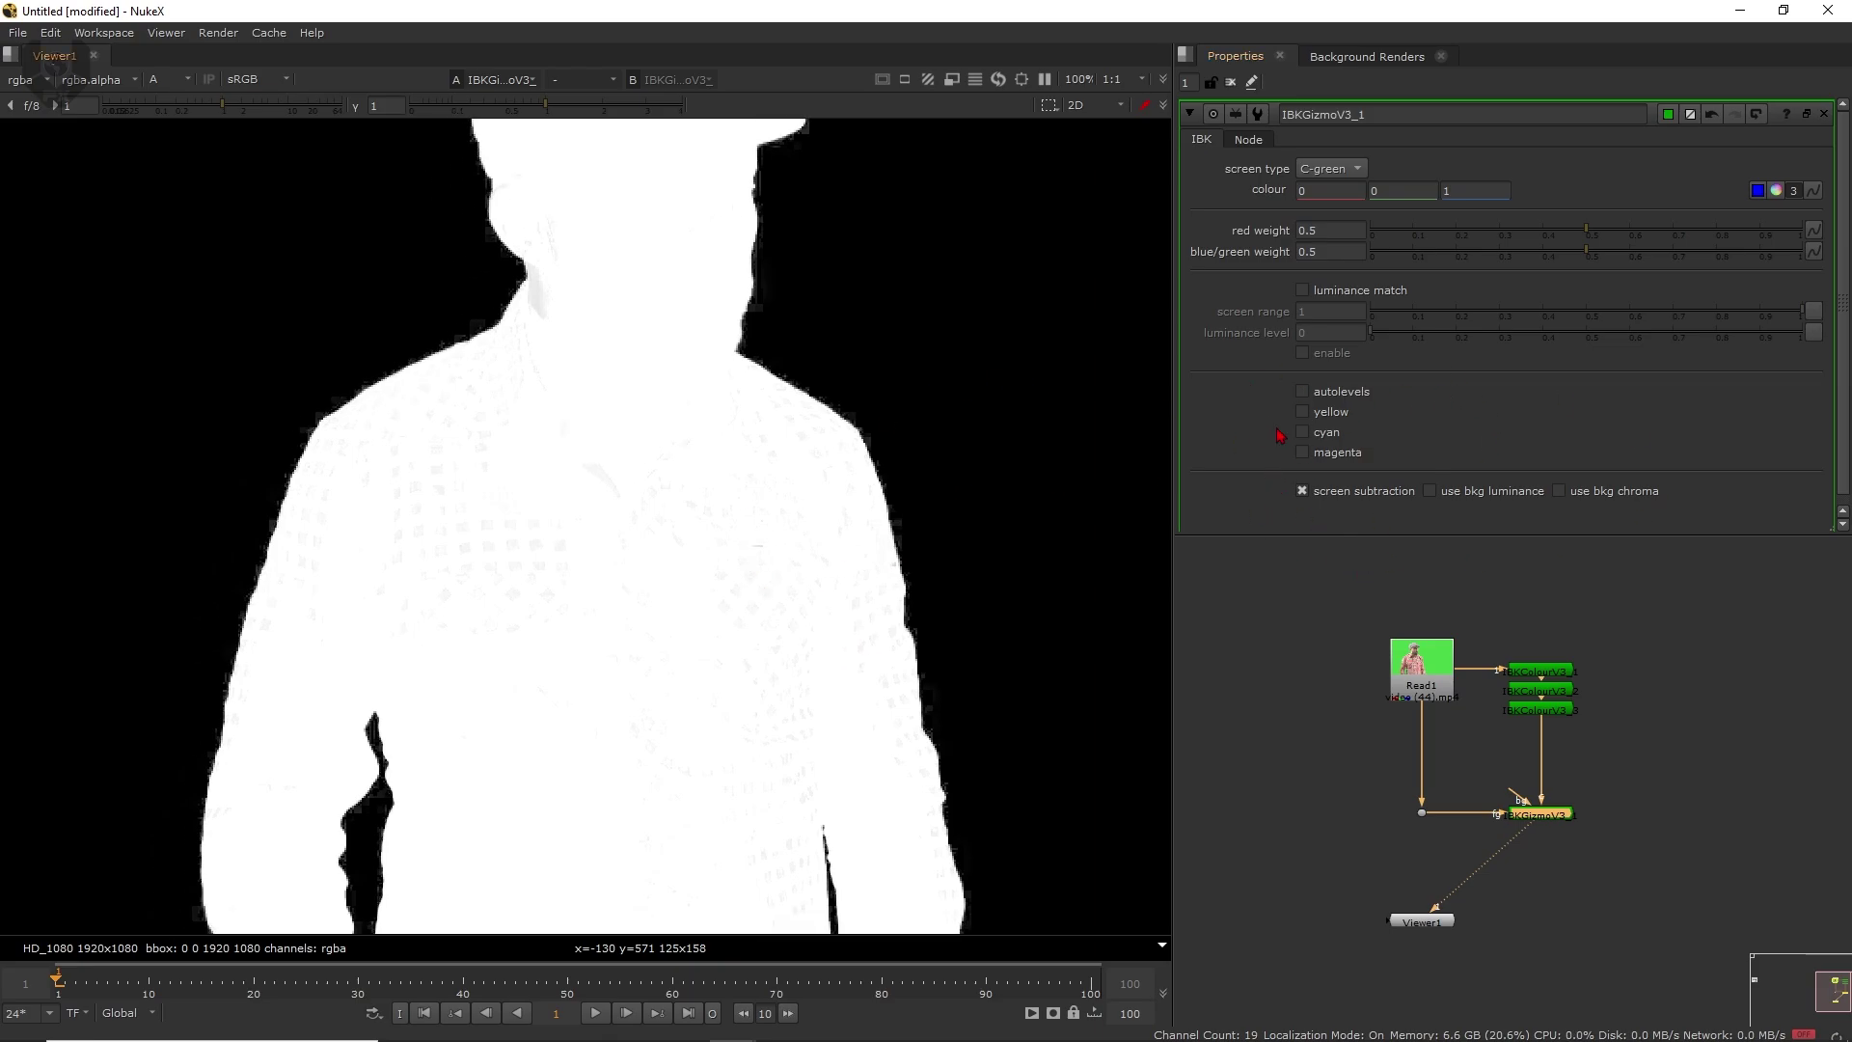
pyautogui.scroll(2, 537, 507)
pyautogui.scroll(1, 537, 508)
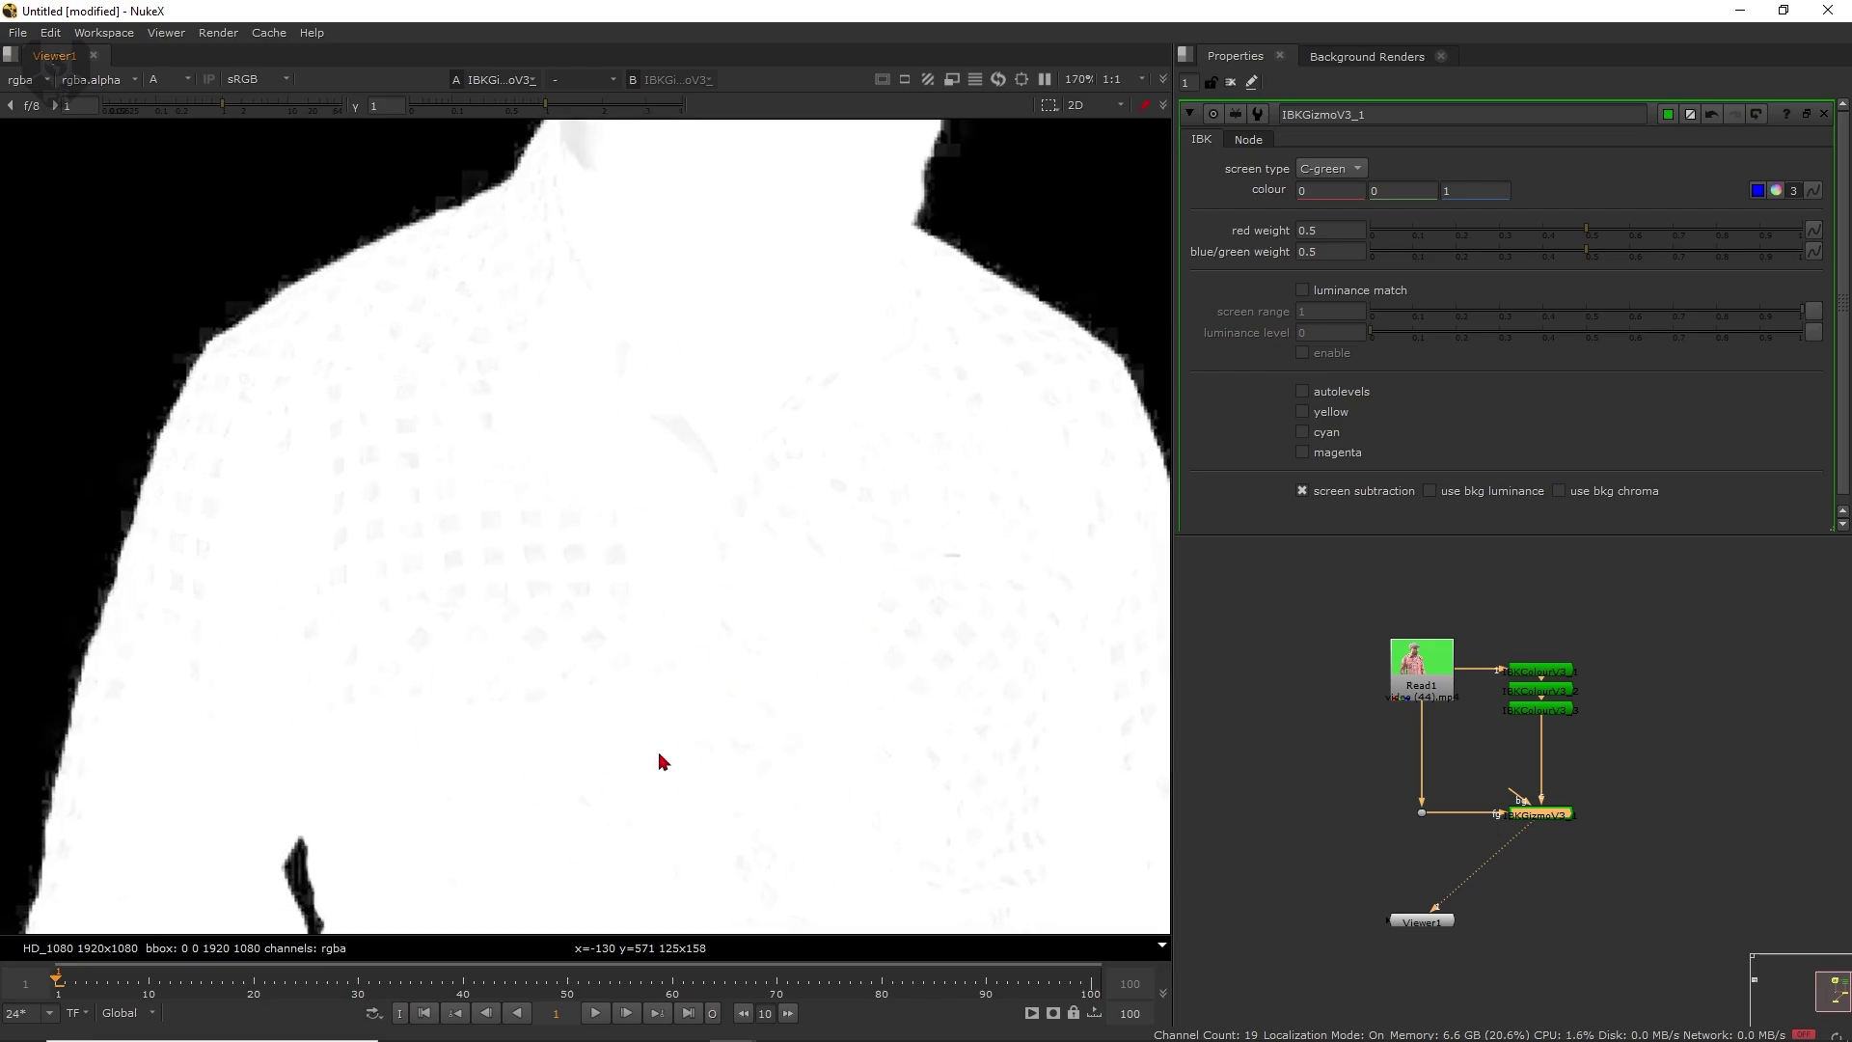
pyautogui.scroll(-4, 667, 747)
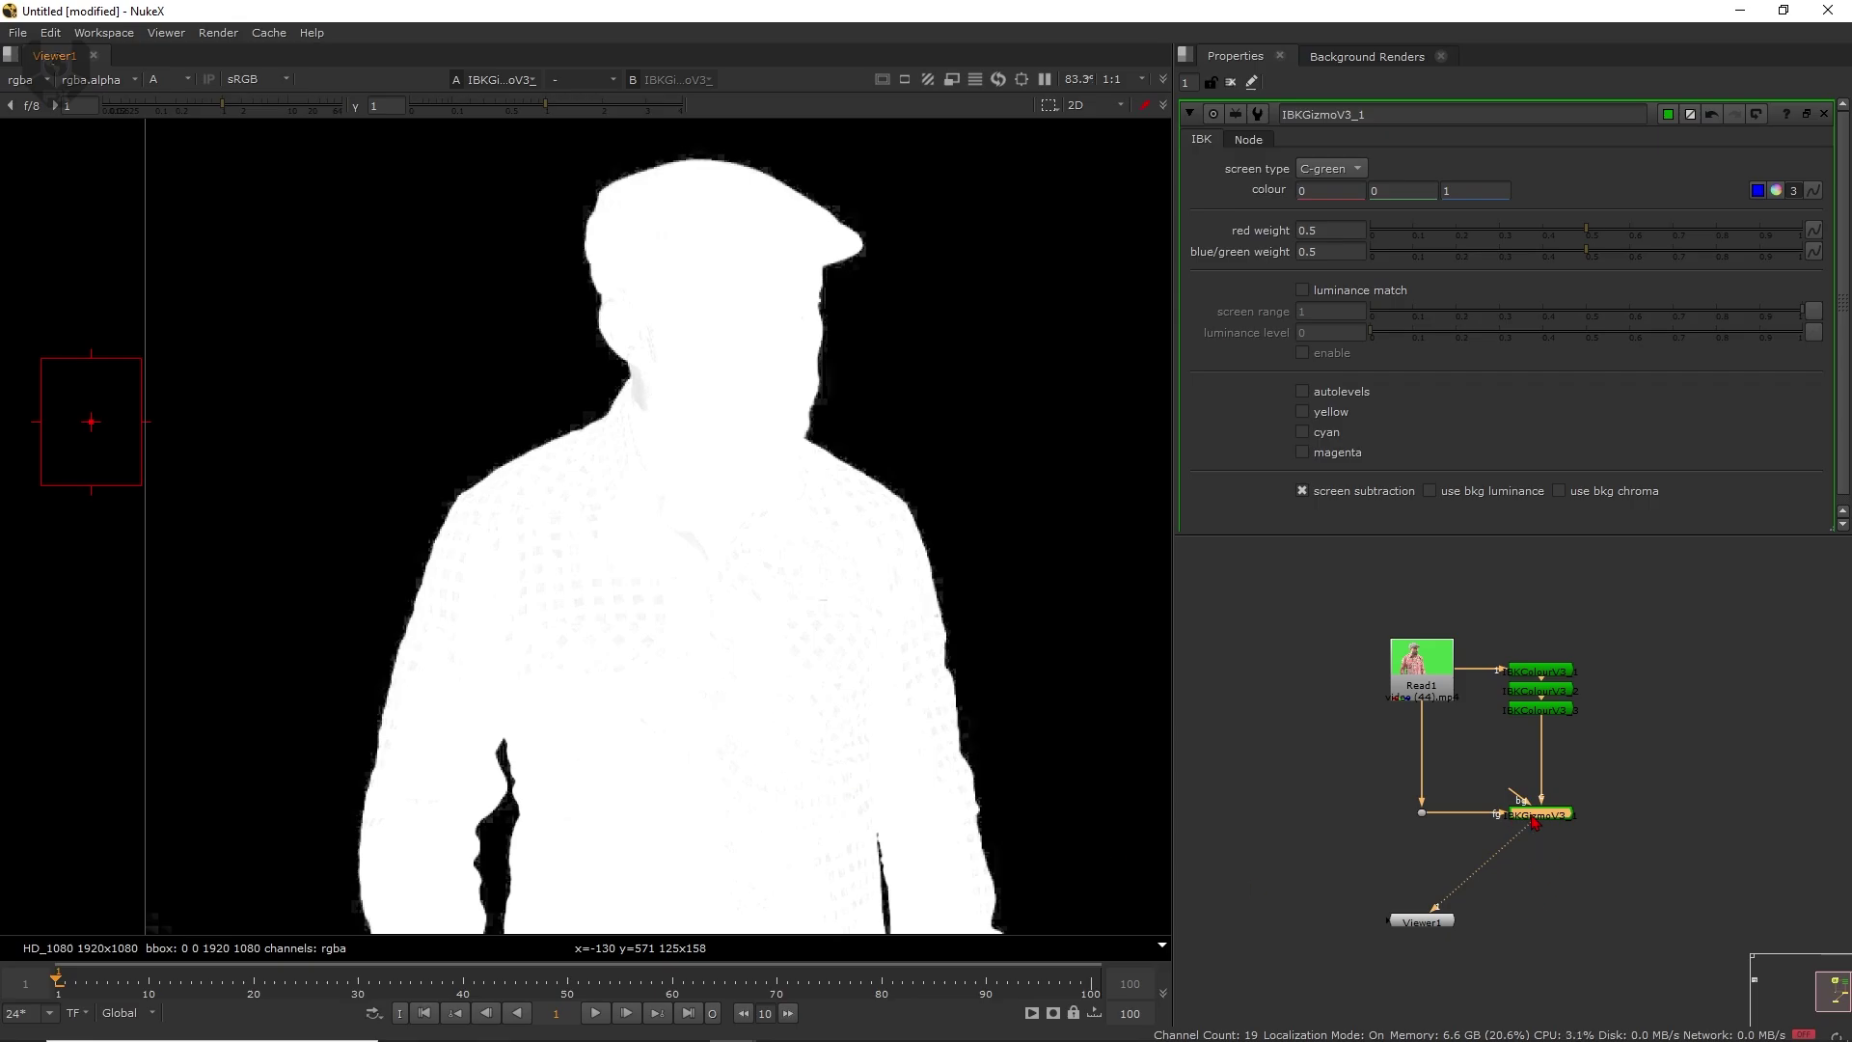
# - Add a ColorLookup node after the IBKGizmo
pyautogui.press('Tab')
pyautogui.write('col')
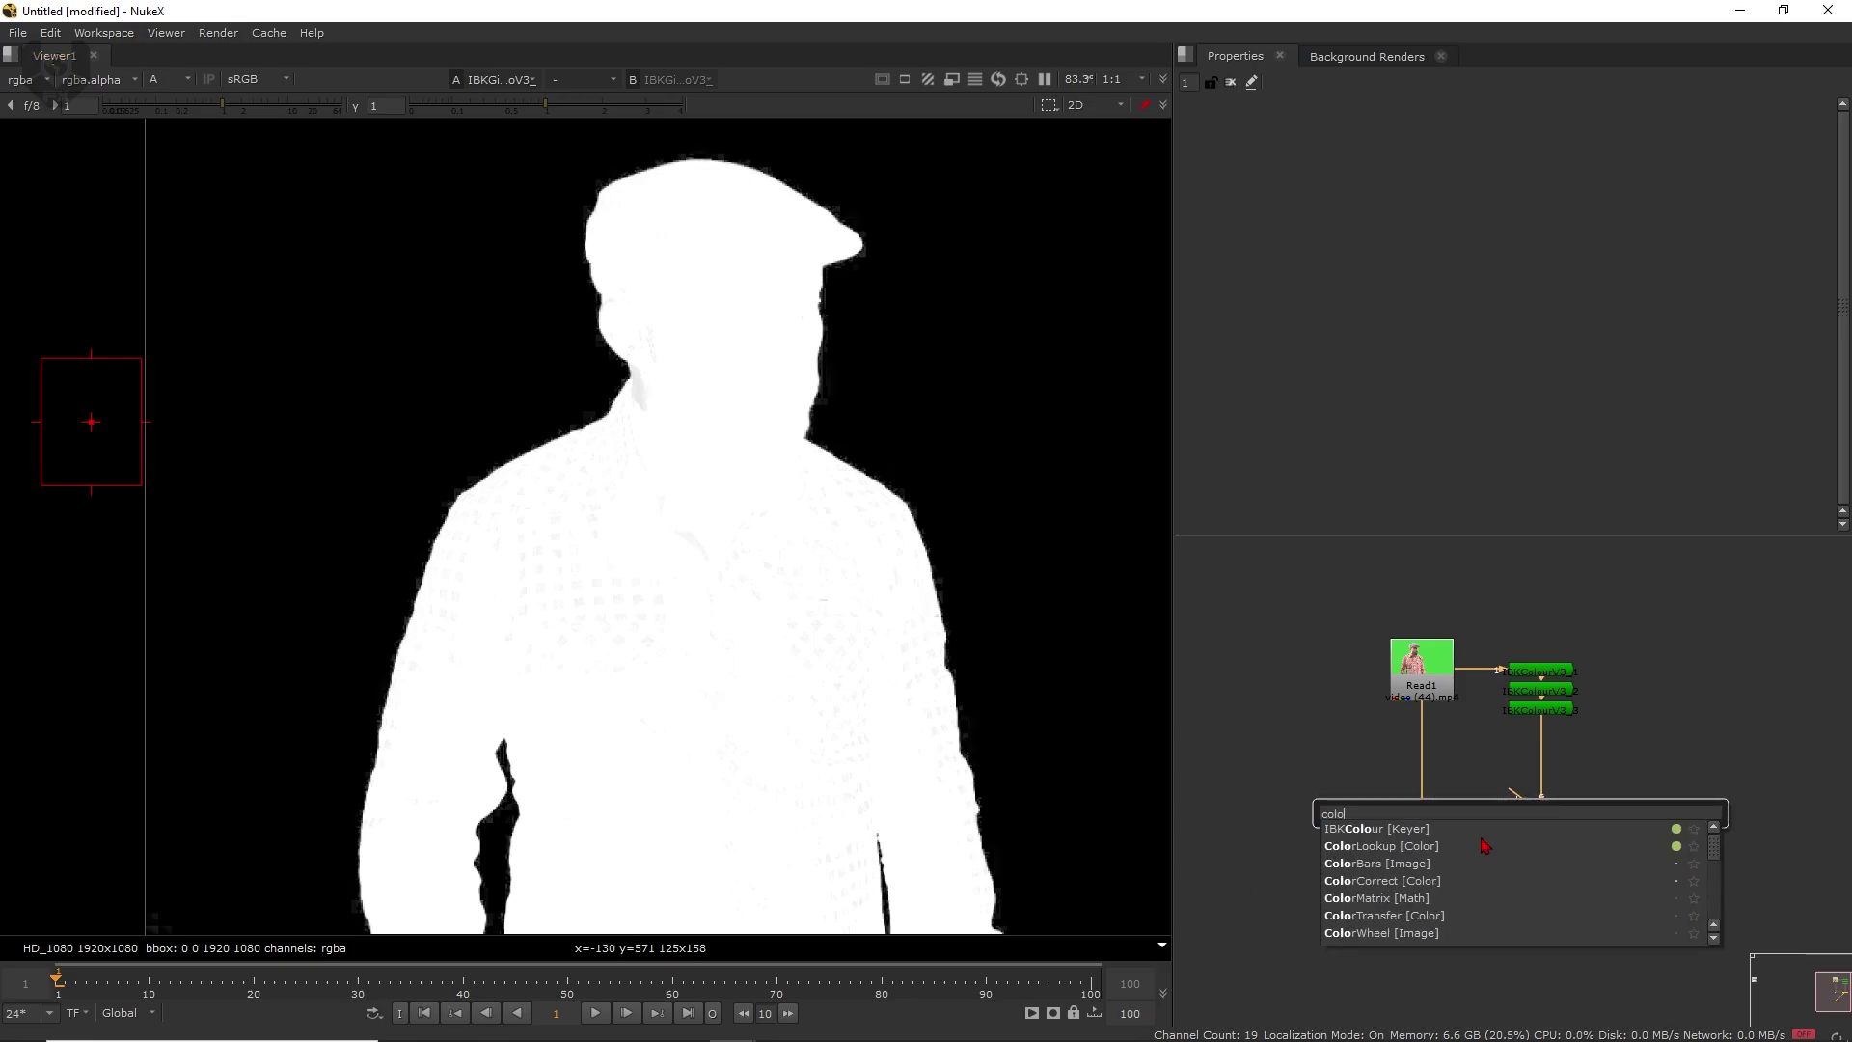
pyautogui.click(1485, 849)
pyautogui.moveTo(606, 622); pyautogui.dragTo(591, 576, button='middle')
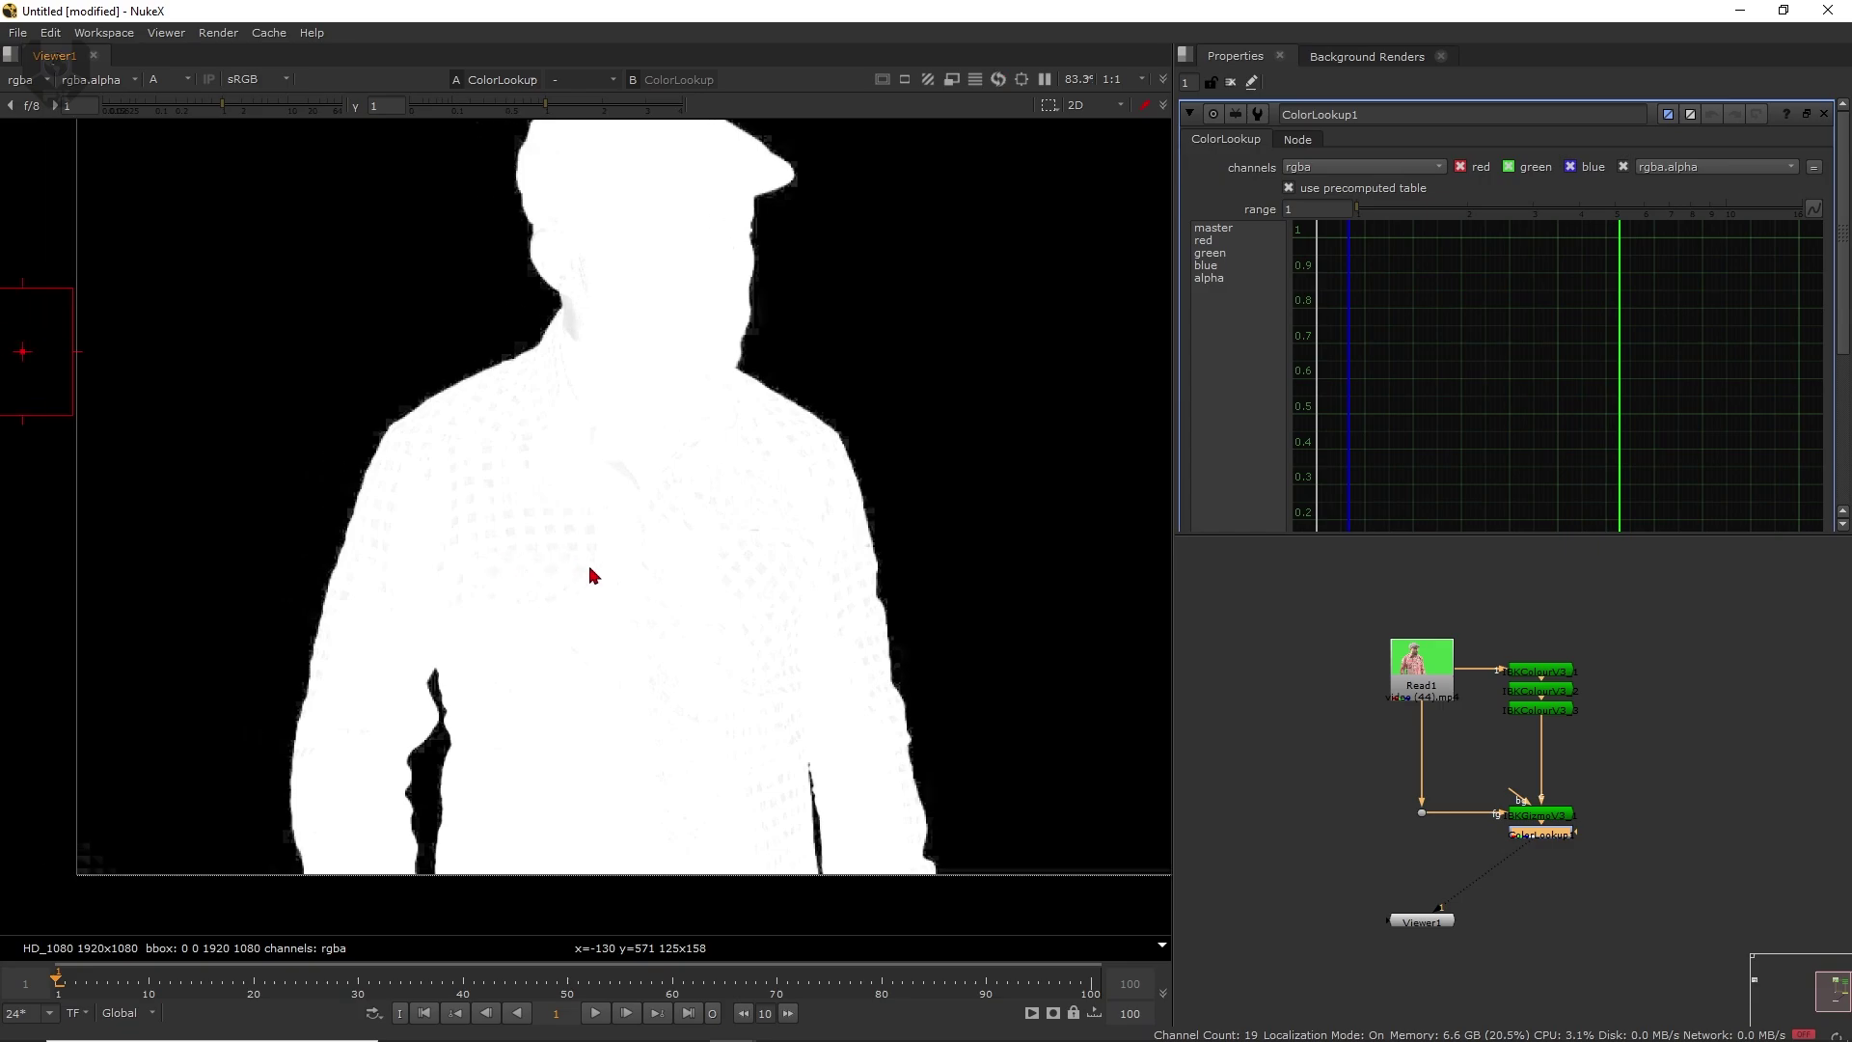
# - Flatten the ColorLookup alpha curve's tangents at the point x1 y1 to fill the matte's grey areas with white
pyautogui.click(1208, 278)
pyautogui.moveTo(1438, 528); pyautogui.dragTo(1436, 663)
pyautogui.moveTo(1568, 351); pyautogui.dragTo(1481, 450, button='middle')
pyautogui.moveTo(1642, 303); pyautogui.dragTo(1745, 364)
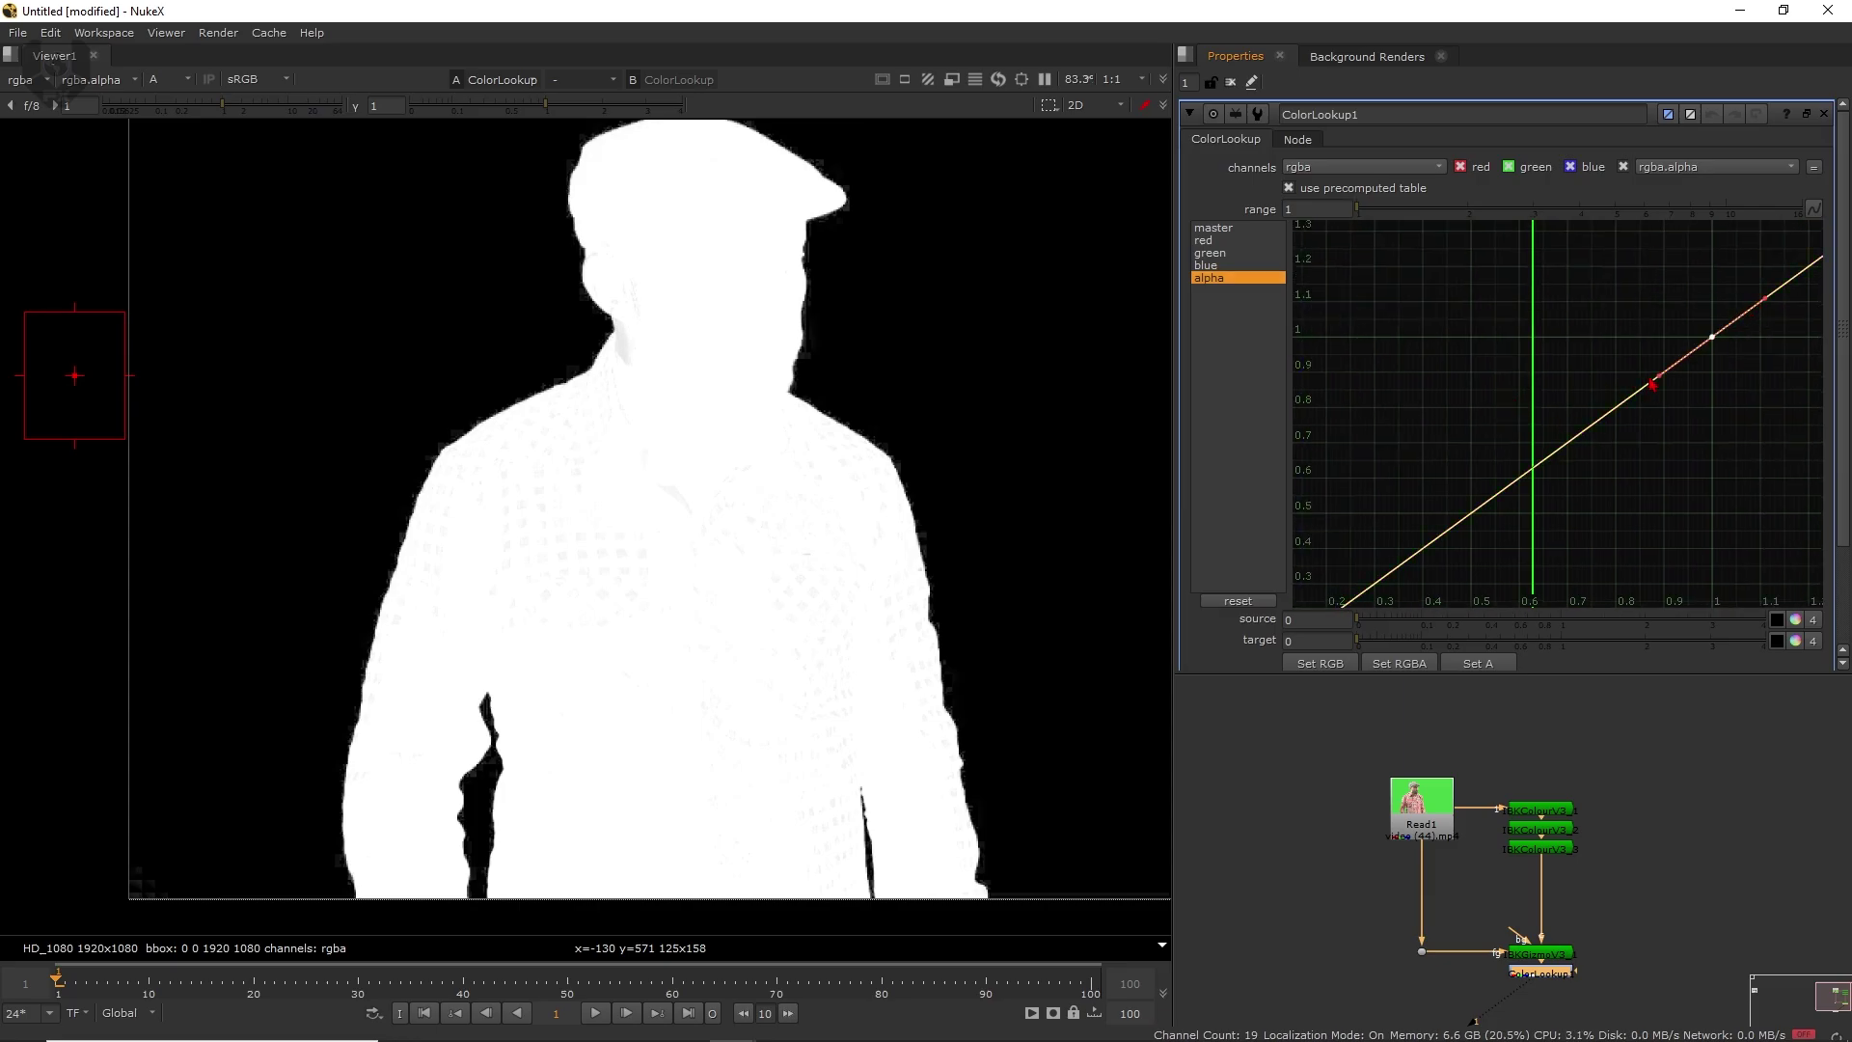
pyautogui.moveTo(1766, 298); pyautogui.dragTo(1775, 333)
pyautogui.scroll(3, 590, 550)
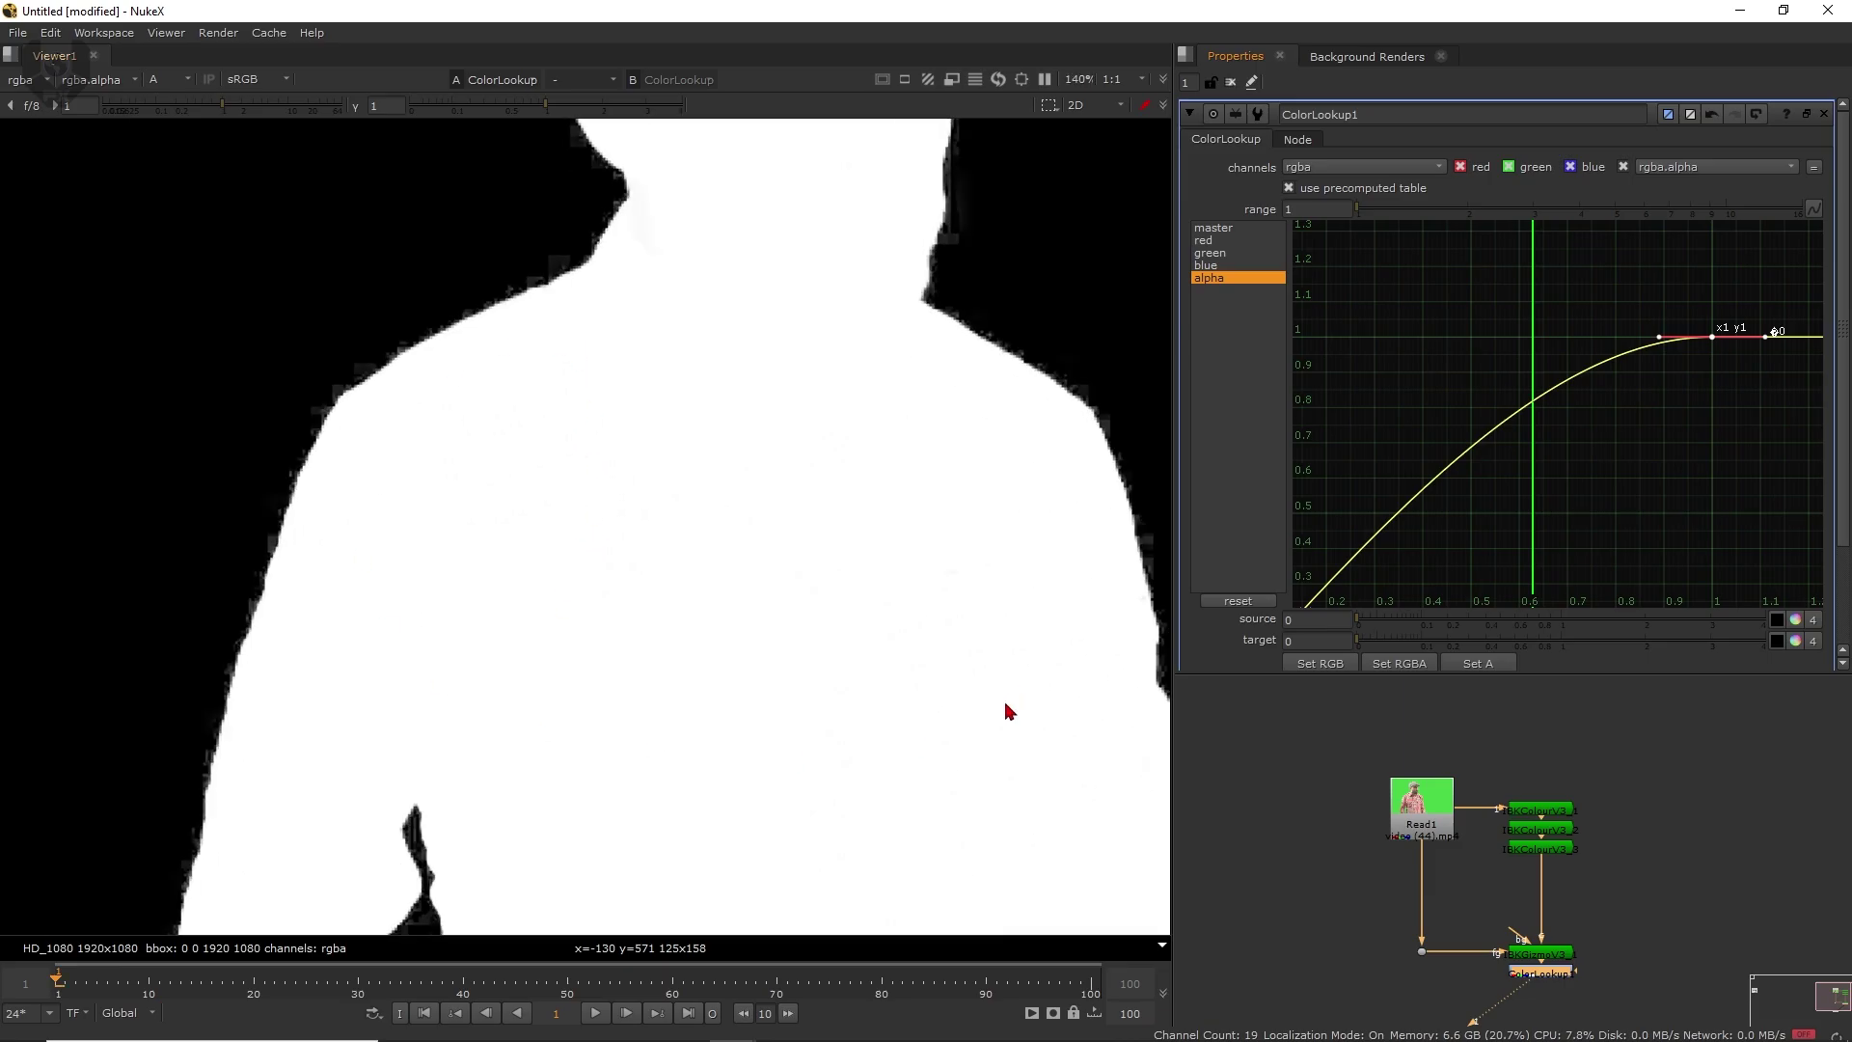
# - Flatten the ColorLookup alpha curve's tangents at the point x0 y0 to darken the faint grey noise around the matte
pyautogui.moveTo(948, 675); pyautogui.dragTo(898, 490, button='middle')
pyautogui.moveTo(1476, 530); pyautogui.dragTo(1620, 350, button='middle')
pyautogui.moveTo(1445, 485); pyautogui.dragTo(1371, 547)
pyautogui.moveTo(1410, 474); pyautogui.dragTo(1437, 508)
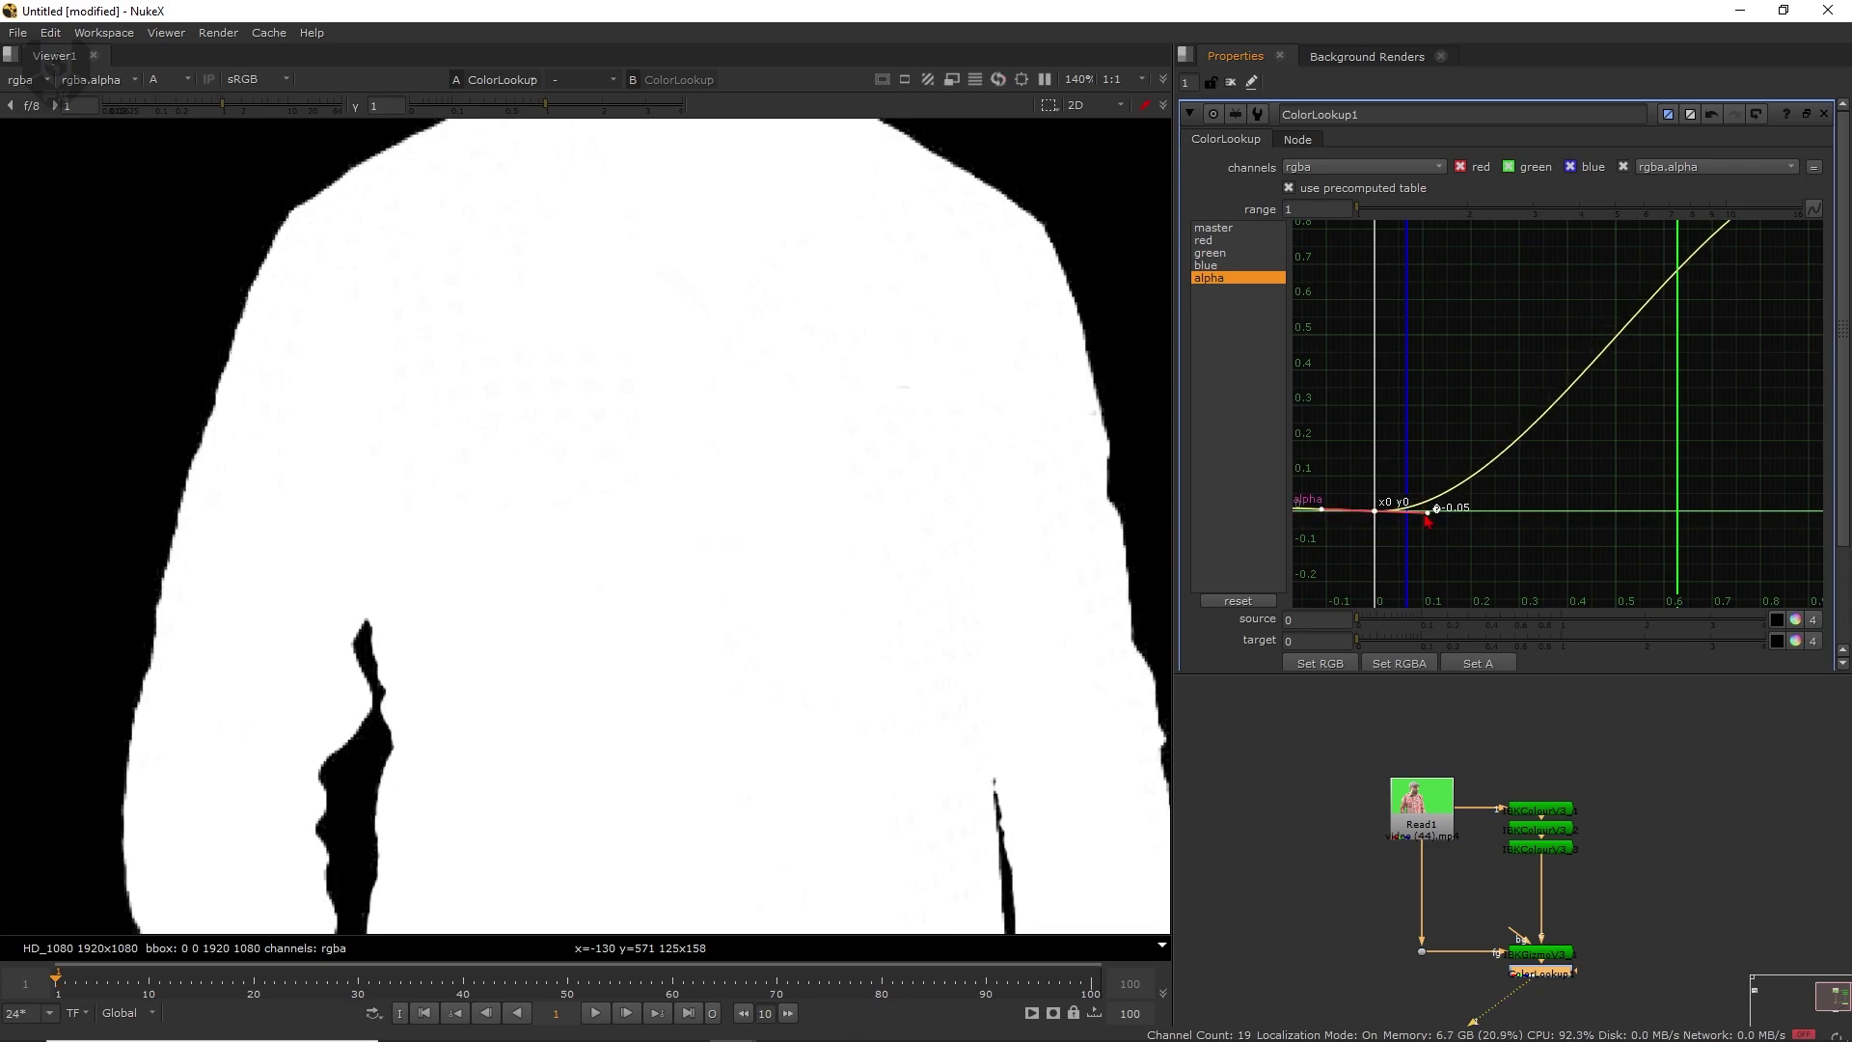
pyautogui.moveTo(1428, 513); pyautogui.dragTo(1429, 510)
# - Inspect the matte's neck and shoulder edges, comparing it with the ColorLookup disabled and enabled, and check frame 45
pyautogui.moveTo(458, 249); pyautogui.dragTo(627, 538, button='middle')
pyautogui.scroll(3, 646, 490)
pyautogui.moveTo(964, 197); pyautogui.dragTo(760, 465, button='middle')
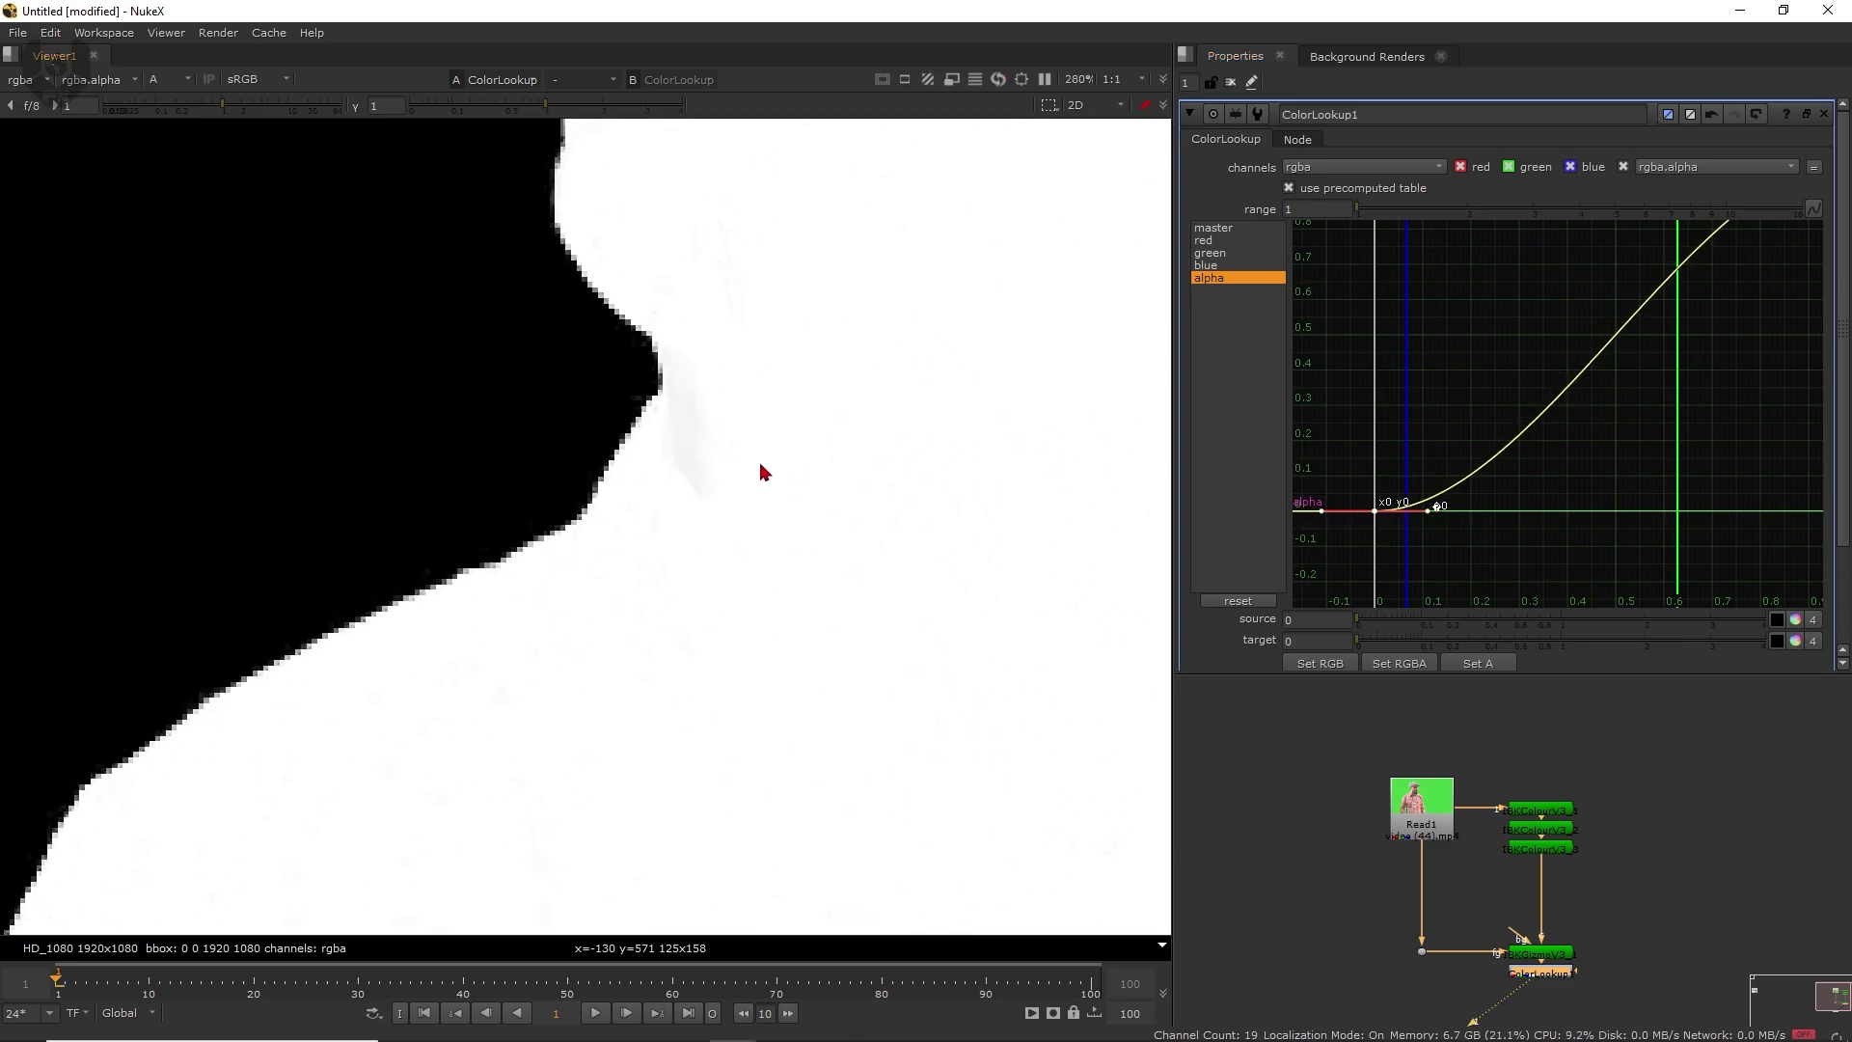
pyautogui.scroll(-4, 780, 628)
pyautogui.scroll(2, 780, 628)
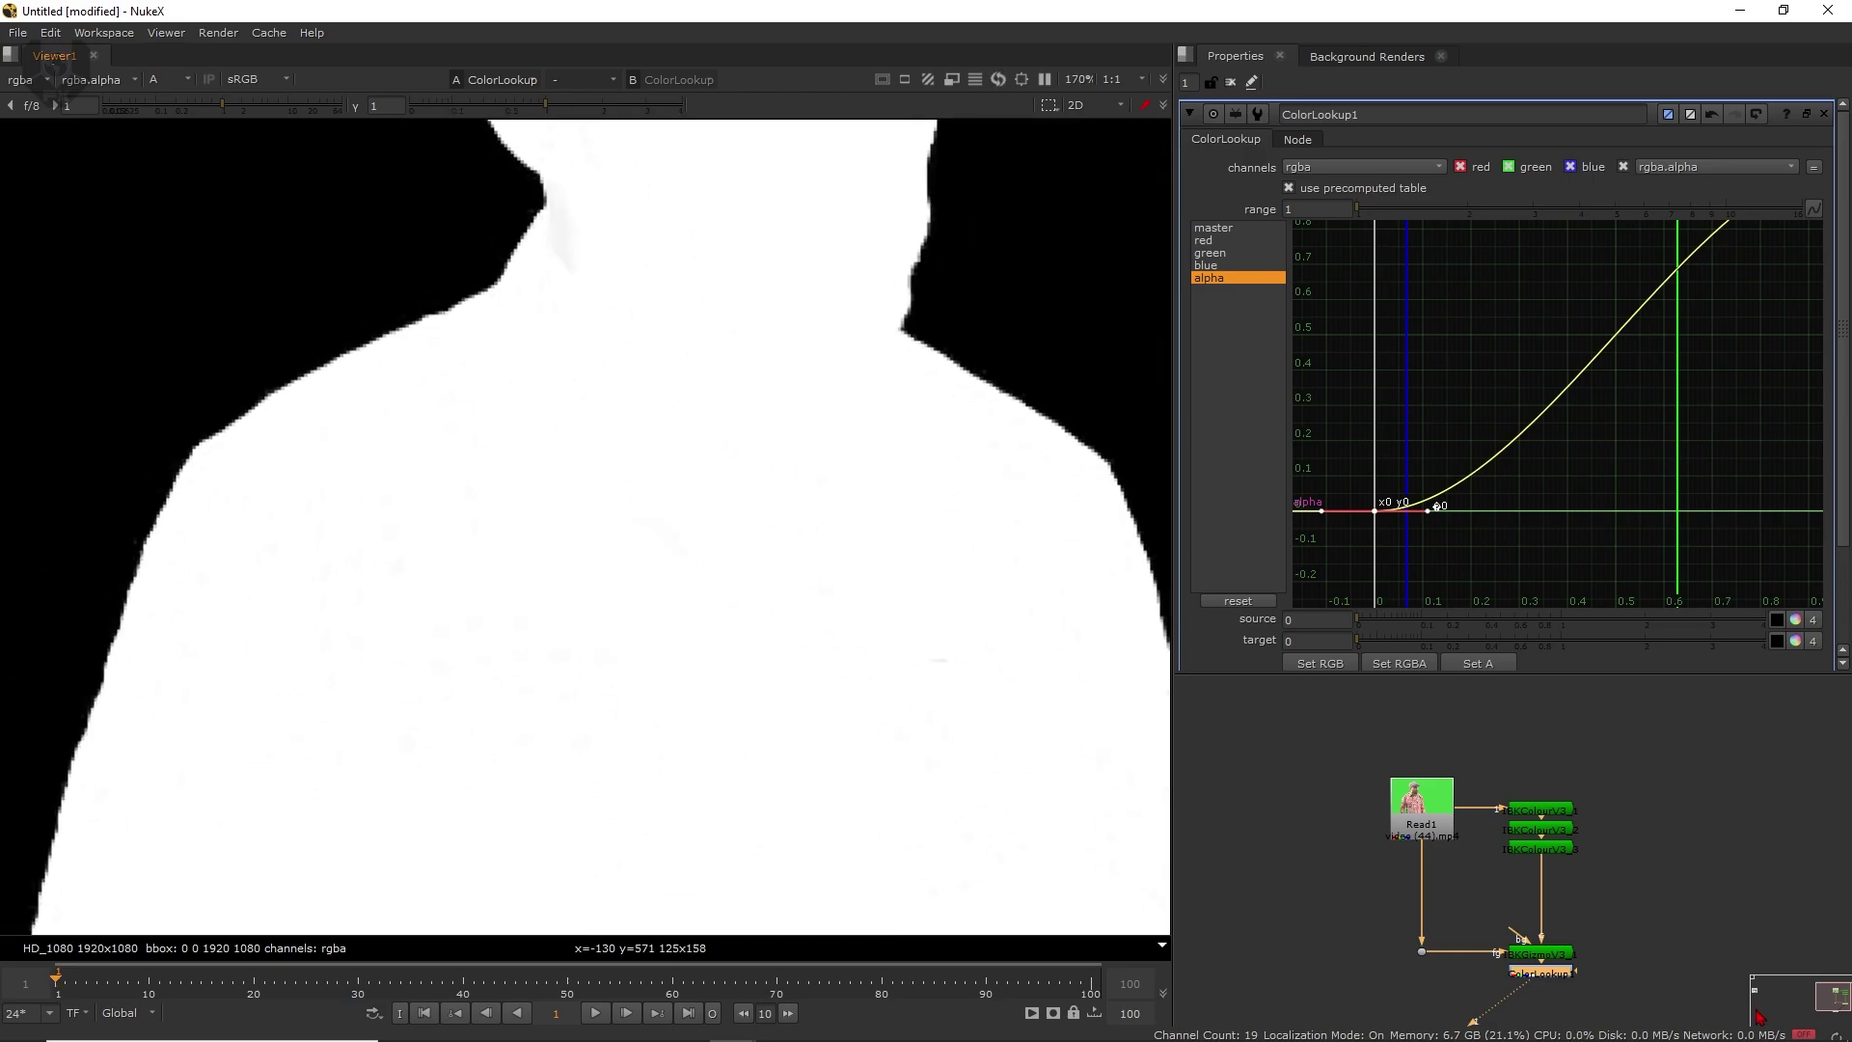
pyautogui.press('d')
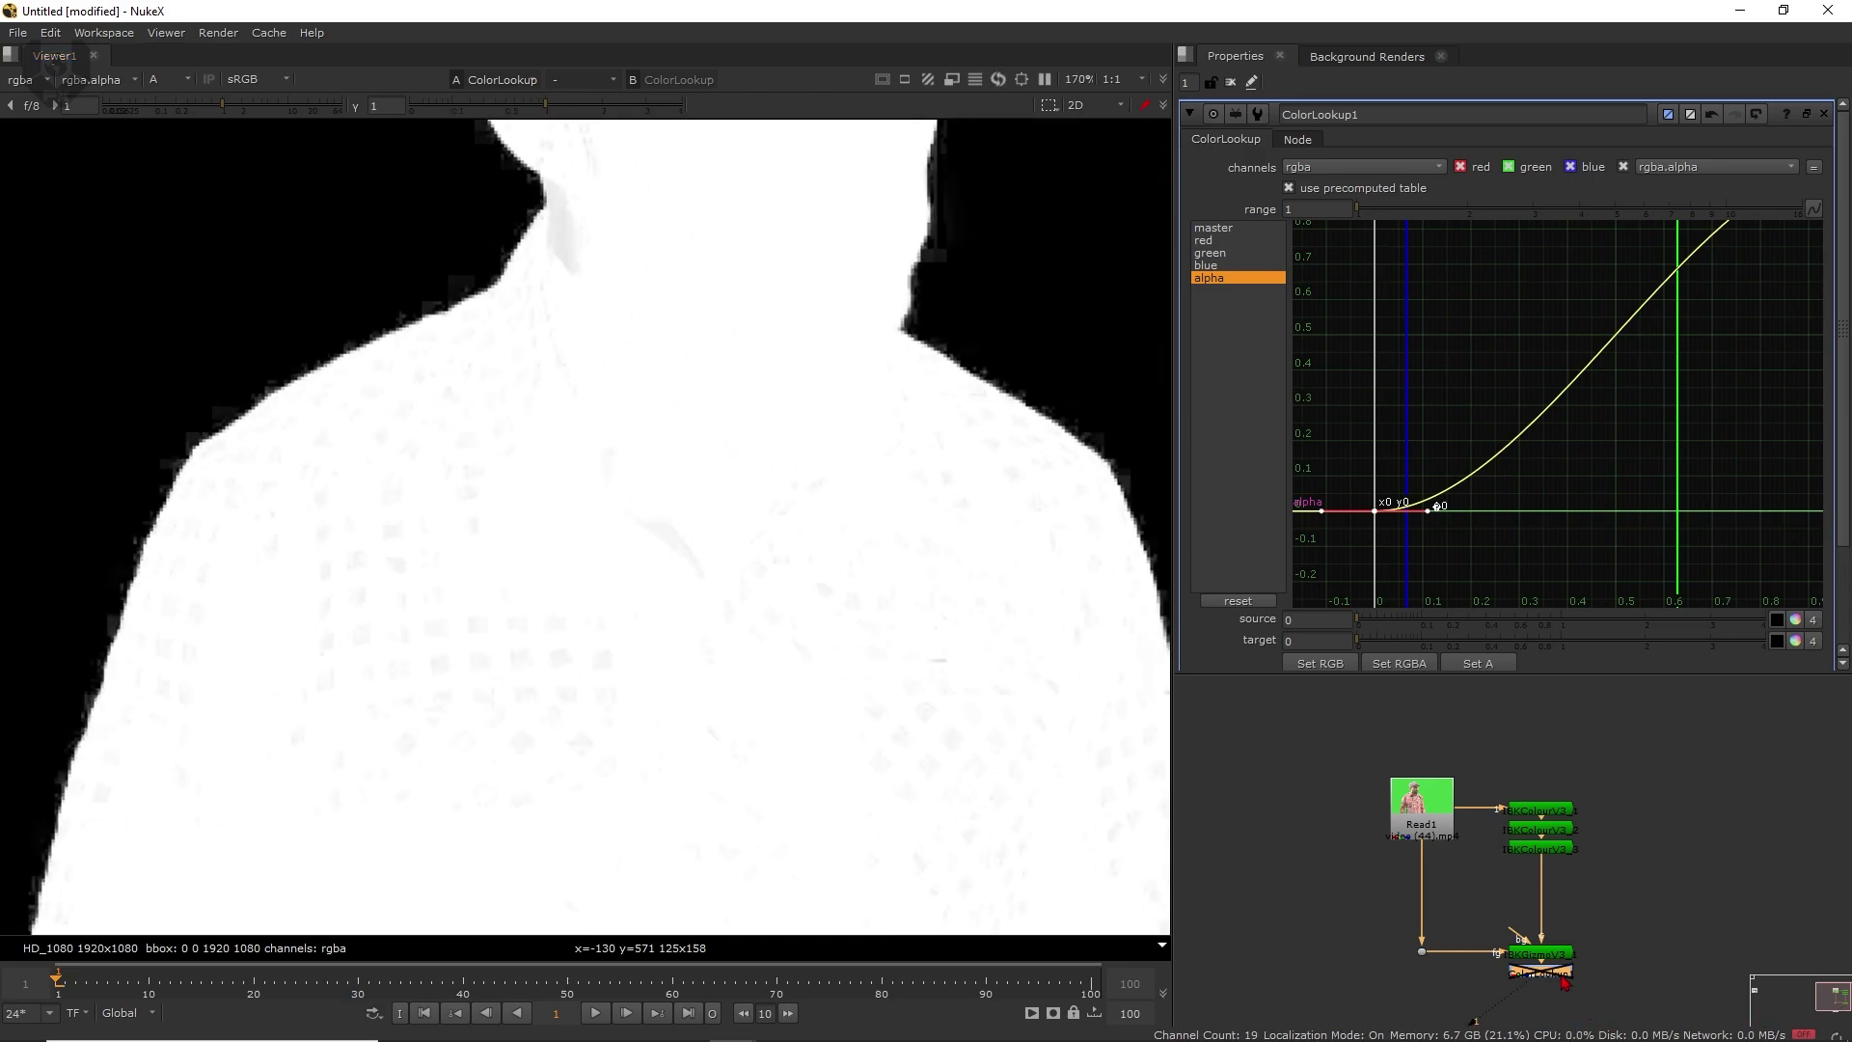
pyautogui.press('d')
pyautogui.press('d')
pyautogui.press('d')
pyautogui.scroll(3, 964, 612)
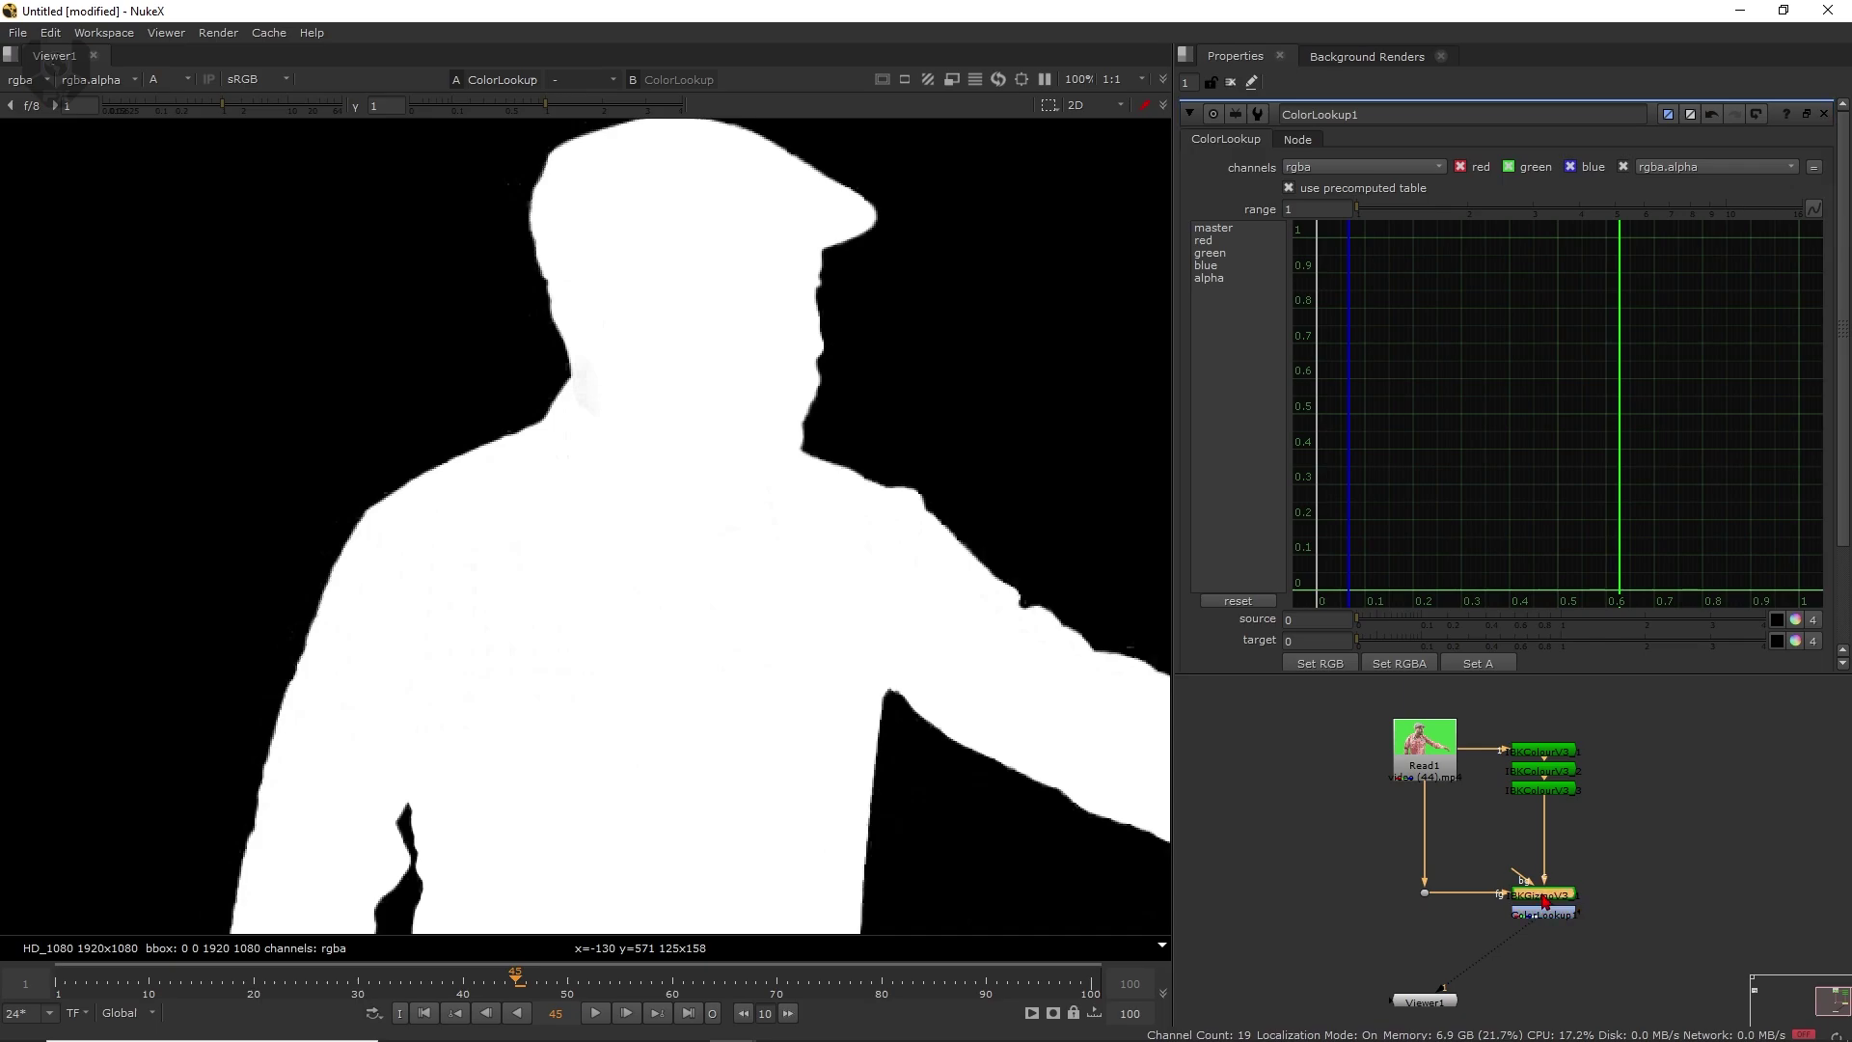
# - Open the IBKGizmo's settings and examine the keyed man's collar and shoulder edges in colour
pyautogui.doubleClick(1545, 897)
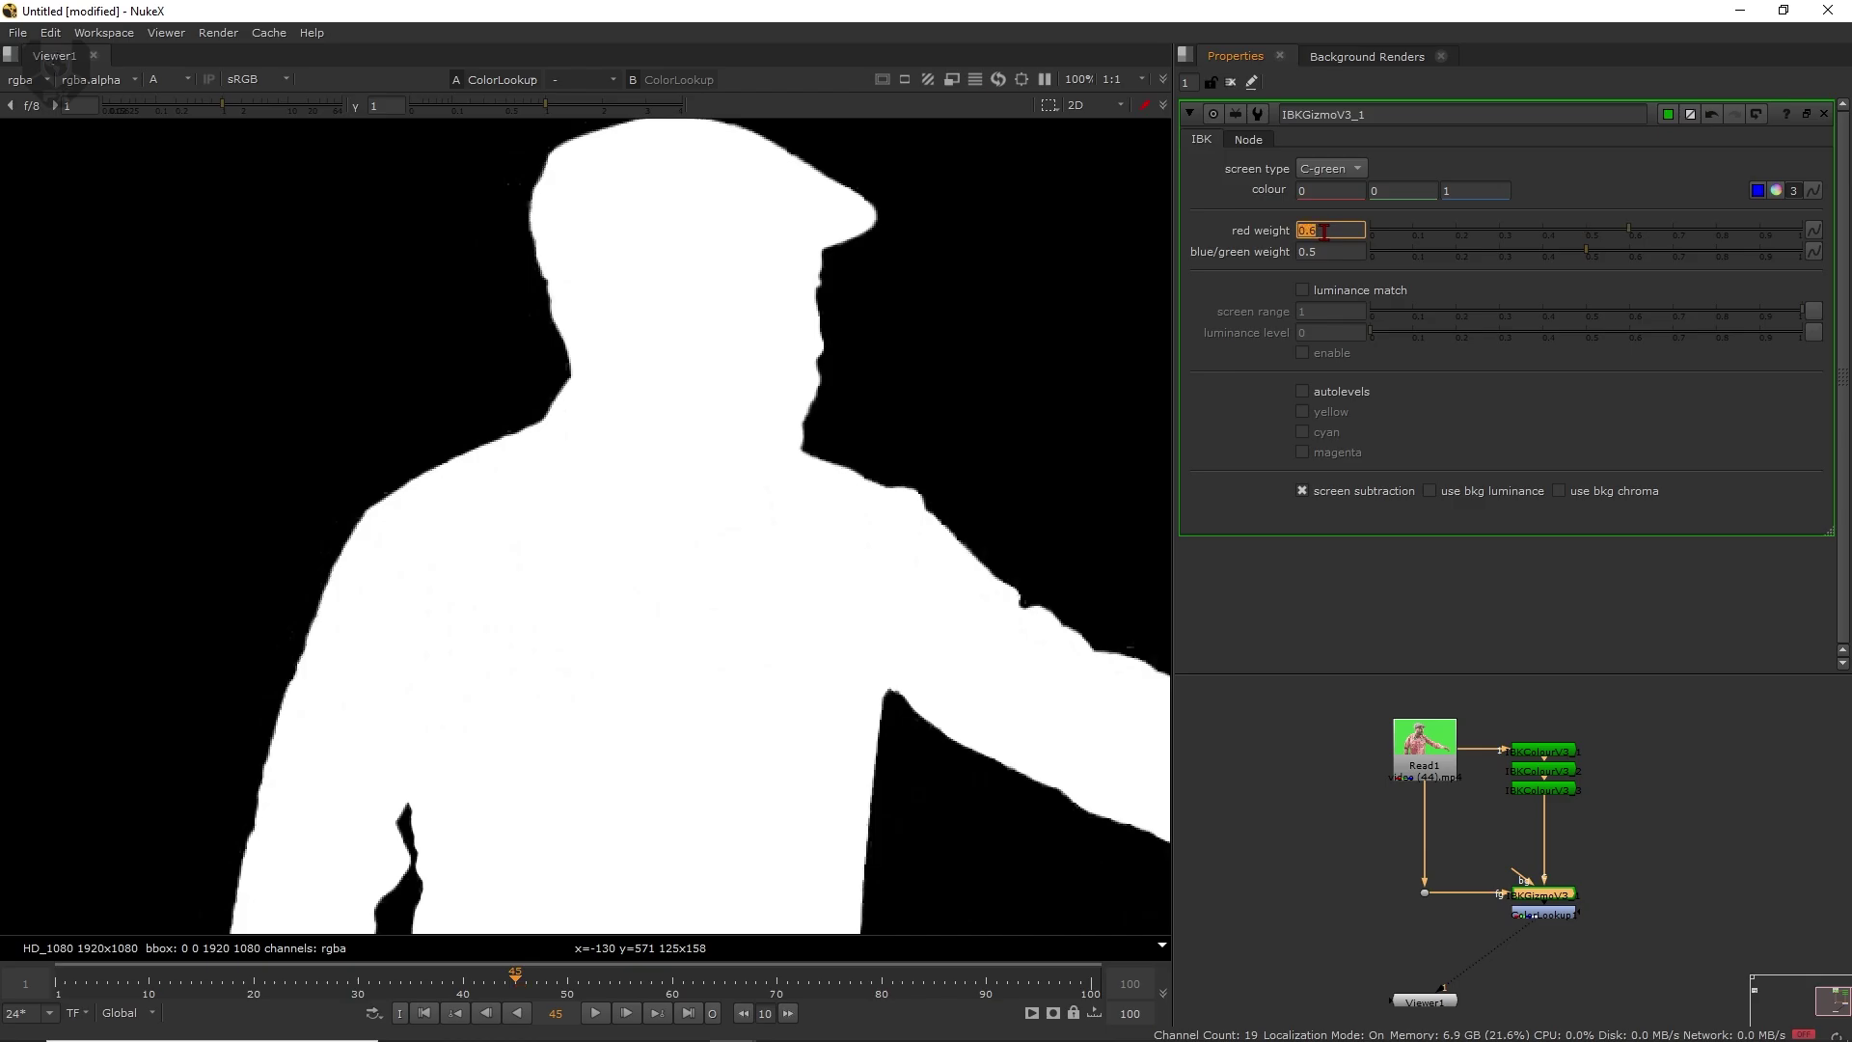
pyautogui.moveTo(709, 694); pyautogui.dragTo(718, 614, button='middle')
pyautogui.press('a')
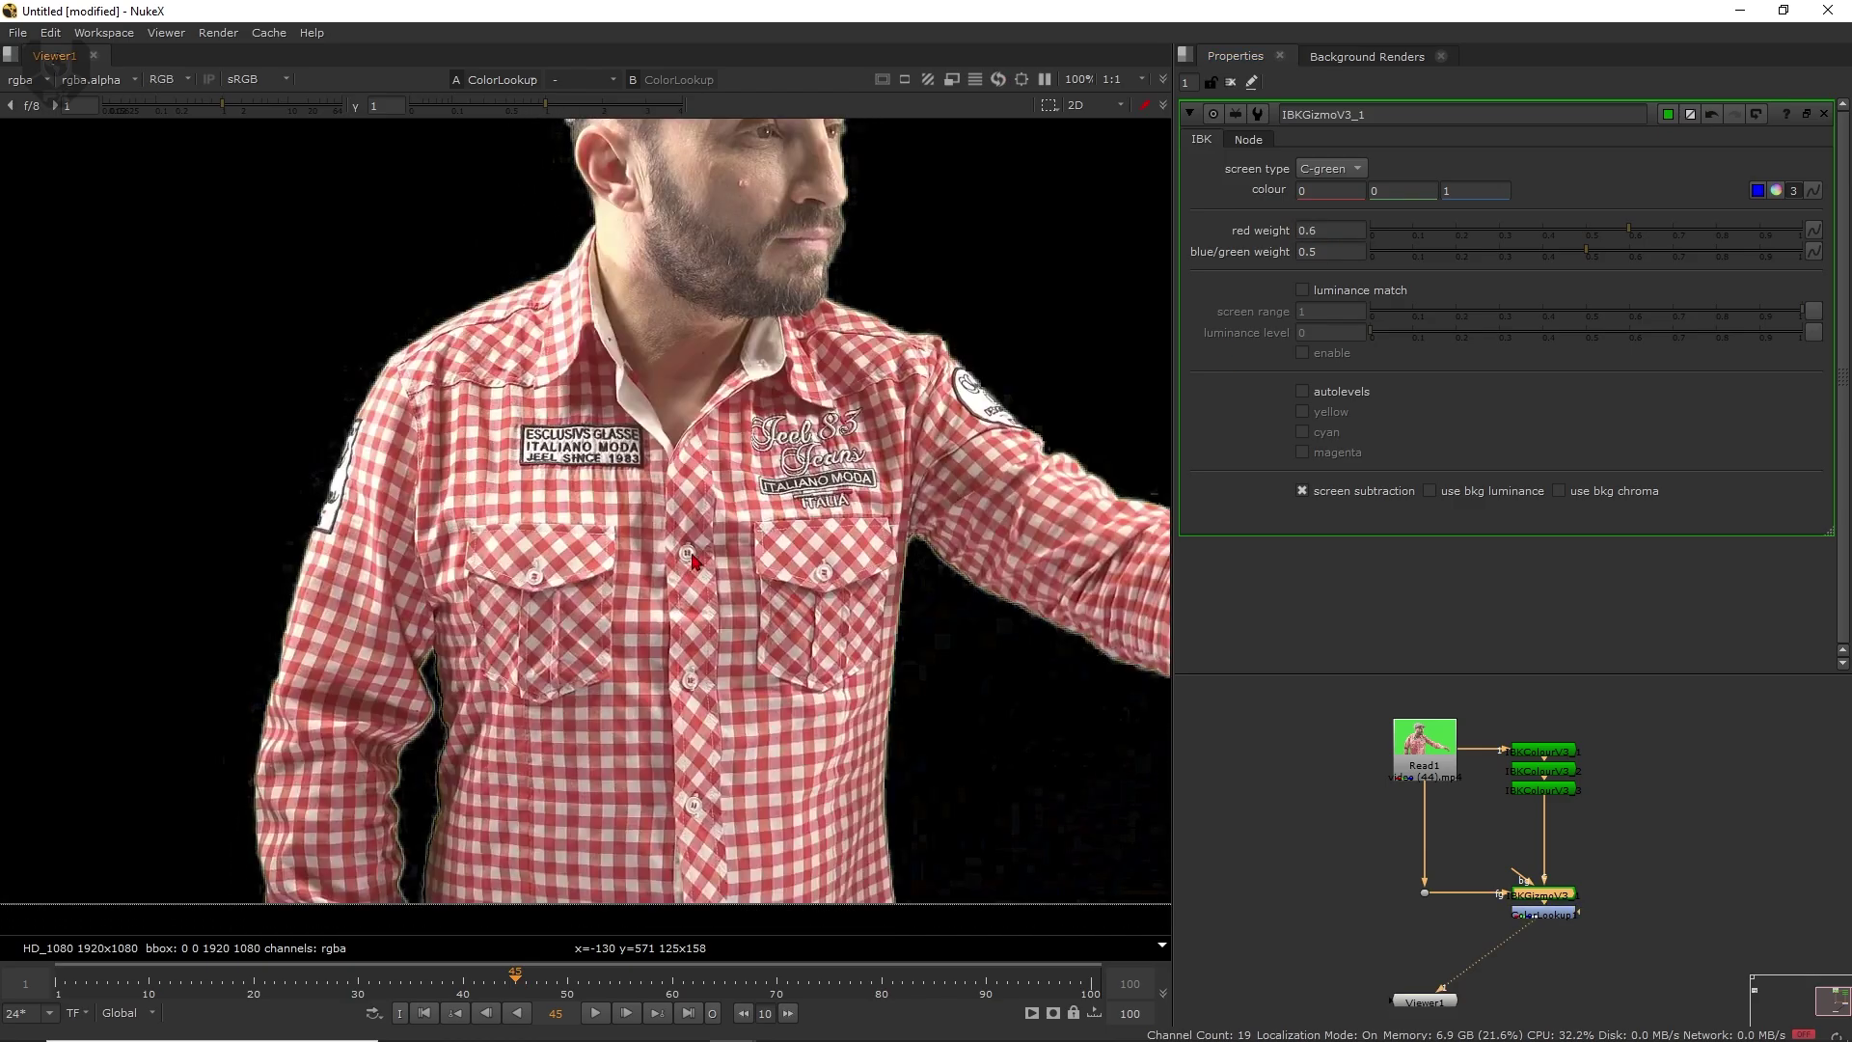
pyautogui.moveTo(849, 410); pyautogui.dragTo(814, 449, button='middle')
pyautogui.keyDown('alt'); pyautogui.moveTo(815, 451); pyautogui.dragTo(908, 600); pyautogui.keyUp('alt')
pyautogui.scroll(5, 505, 529)
pyautogui.keyDown('alt'); pyautogui.moveTo(518, 452); pyautogui.dragTo(632, 550); pyautogui.keyUp('alt')
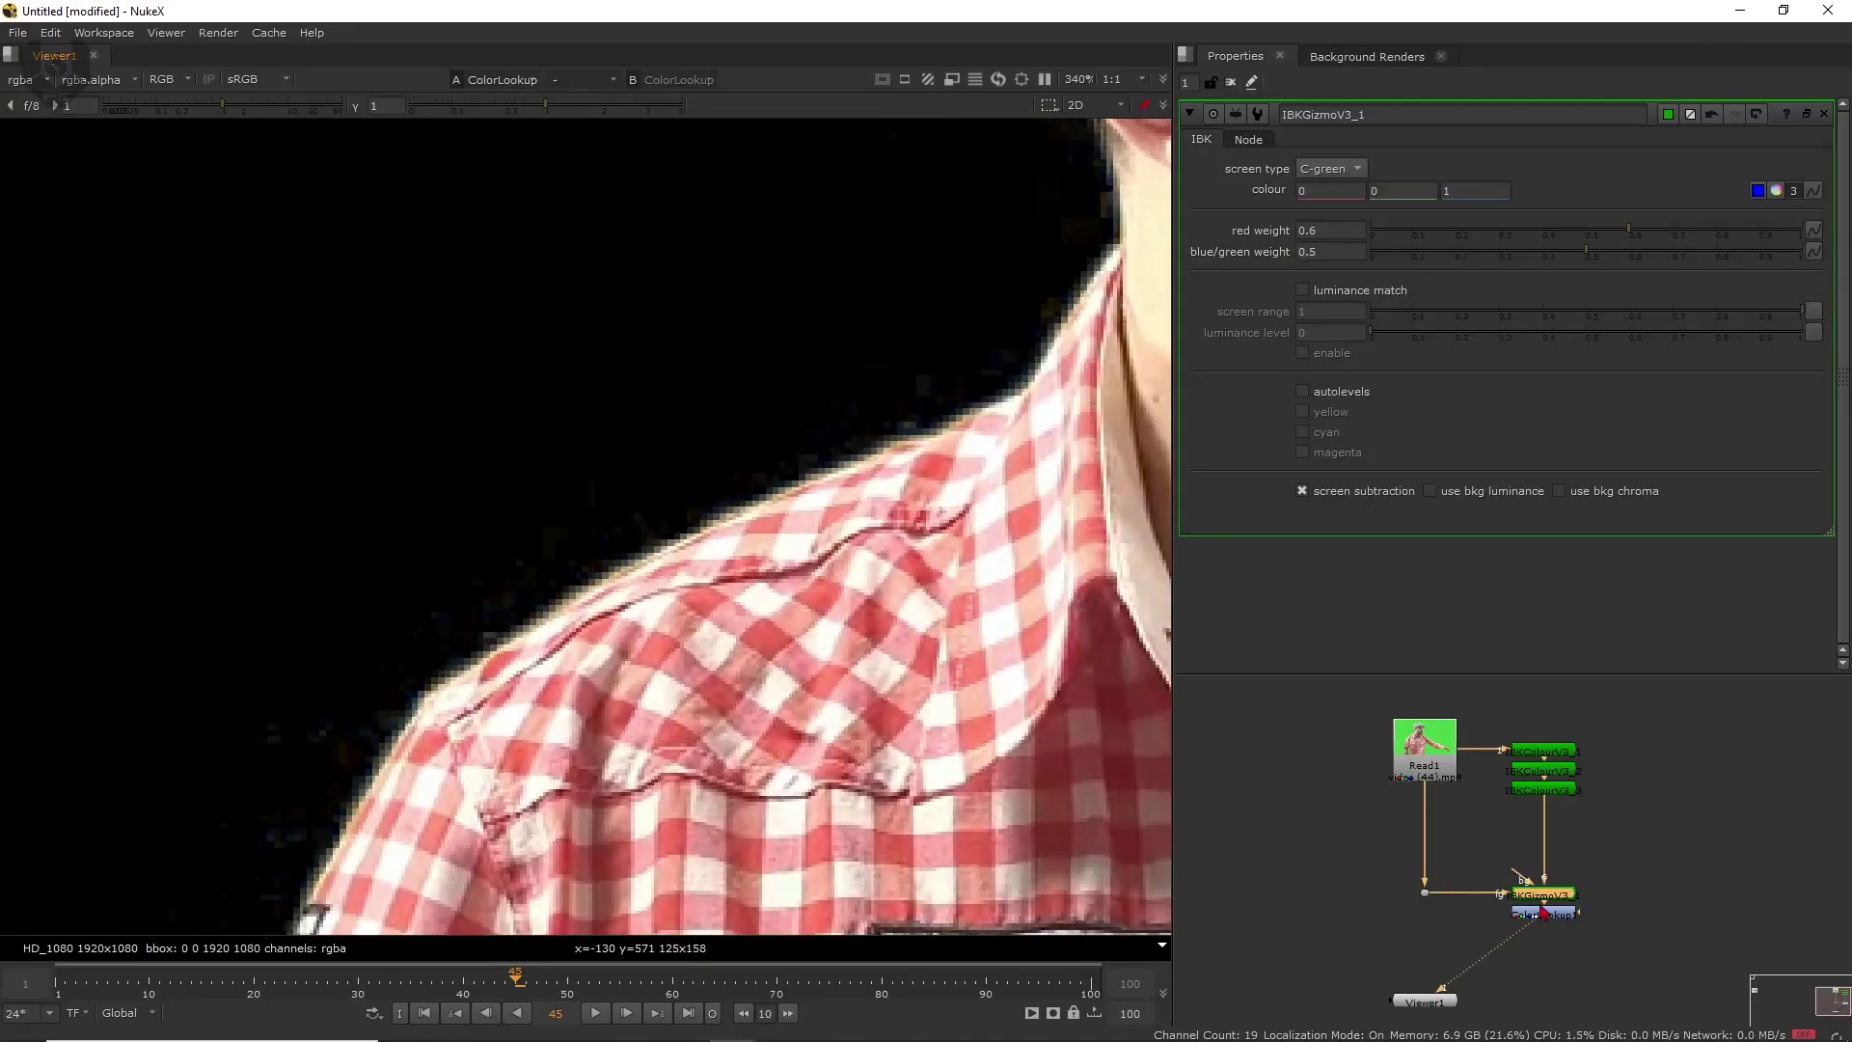
# - Reopen the ColorLookup's alpha curve and fine-tune the tangent at the point x0 y0
pyautogui.doubleClick(1534, 916)
pyautogui.moveTo(1390, 505); pyautogui.dragTo(1487, 348, button='middle')
pyautogui.click(1232, 279)
pyautogui.moveTo(1603, 477); pyautogui.dragTo(1641, 416, button='middle')
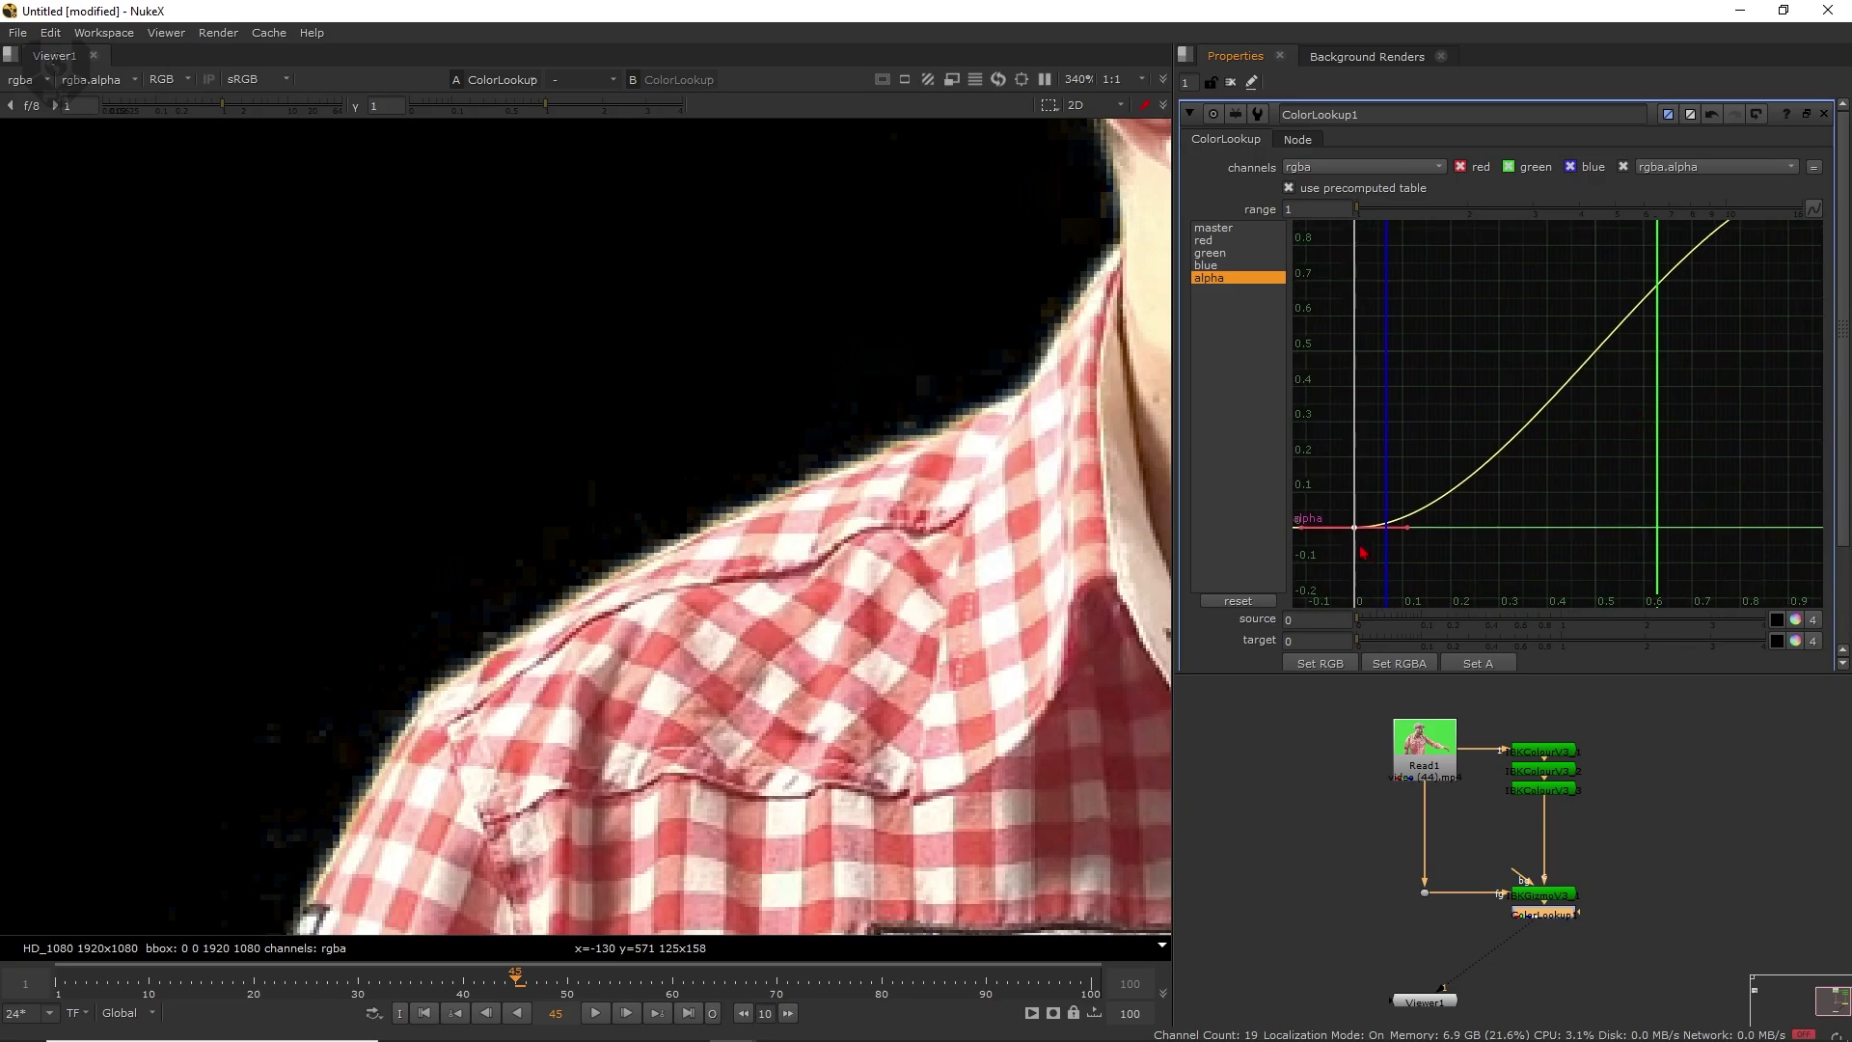
pyautogui.scroll(1, 1372, 552)
pyautogui.moveTo(1408, 525); pyautogui.dragTo(1408, 538)
# - Compare the alpha and colour views along the man's neck, shoulder and outstretched arm to check the matte edges
pyautogui.press('a')
pyautogui.press('a')
pyautogui.press('a')
pyautogui.press('a')
pyautogui.moveTo(948, 482); pyautogui.dragTo(707, 714, button='middle')
pyautogui.press('a')
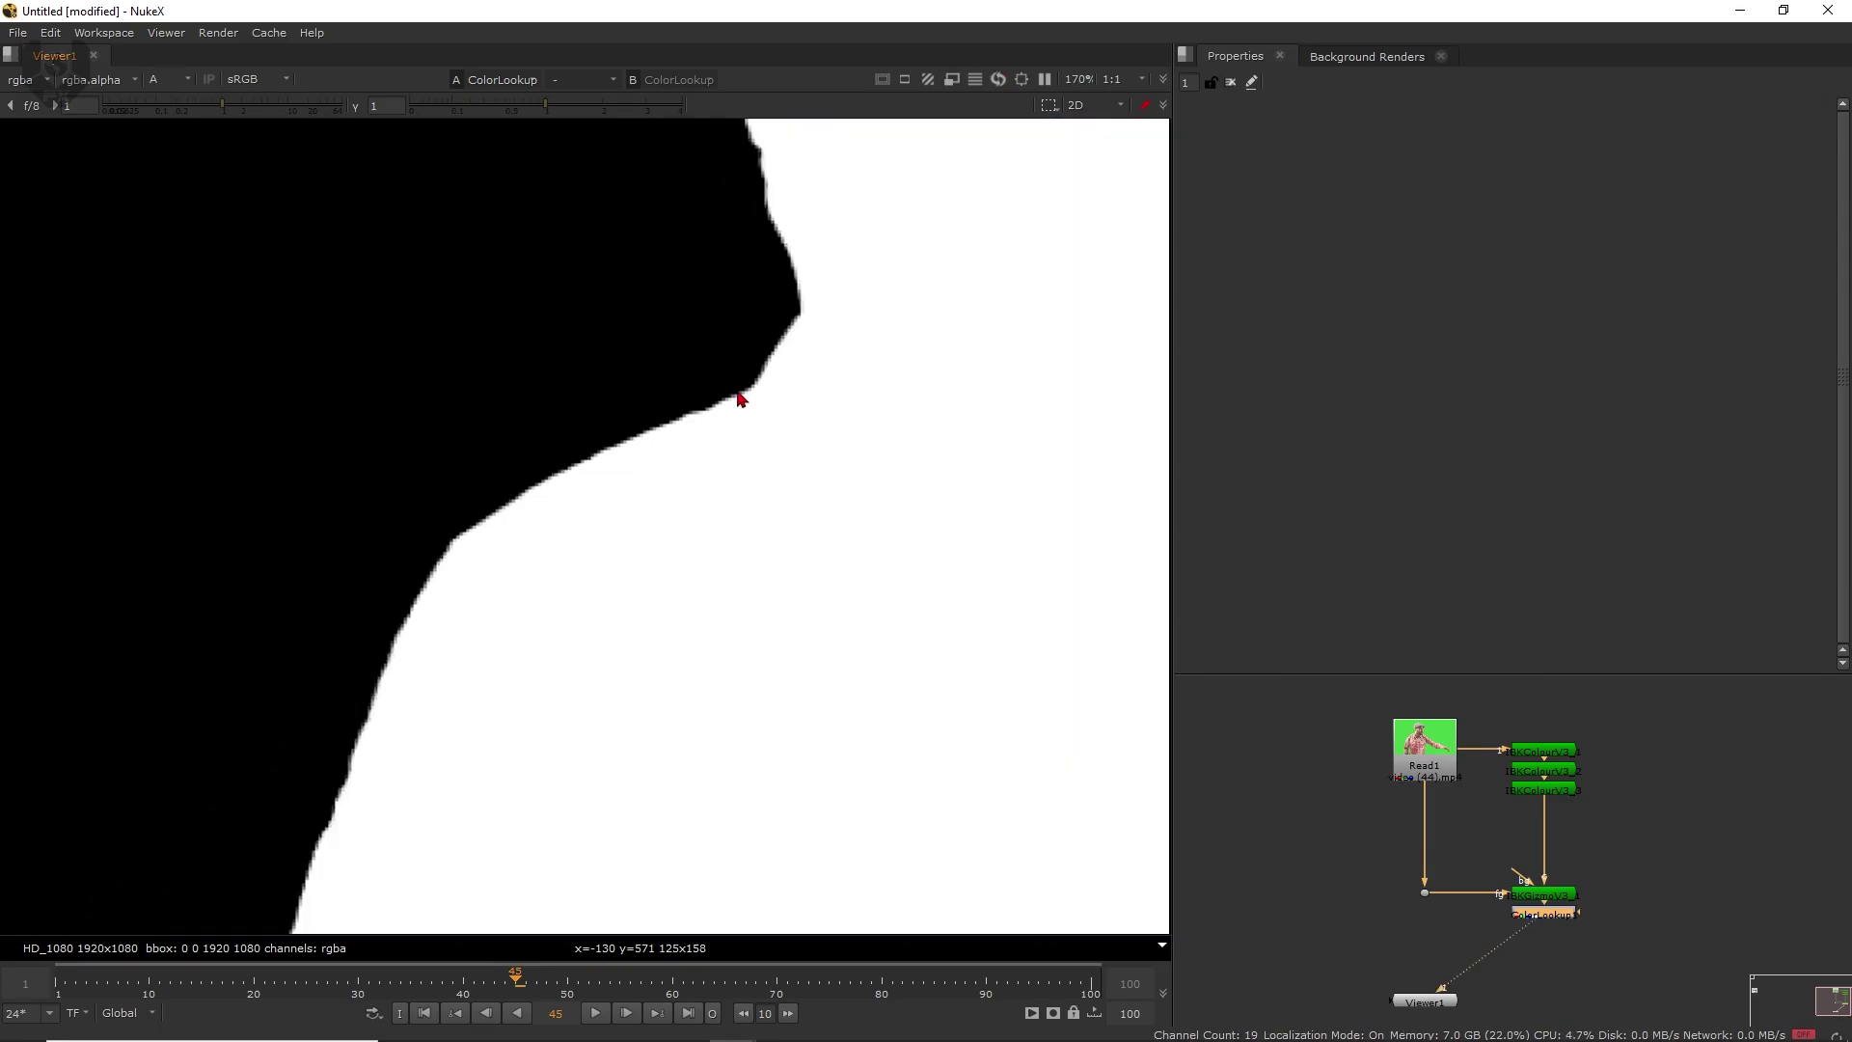
pyautogui.moveTo(744, 401); pyautogui.dragTo(632, 656, button='middle')
pyautogui.scroll(-3, 640, 700)
pyautogui.moveTo(875, 833); pyautogui.dragTo(695, 663, button='middle')
pyautogui.scroll(3, 815, 737)
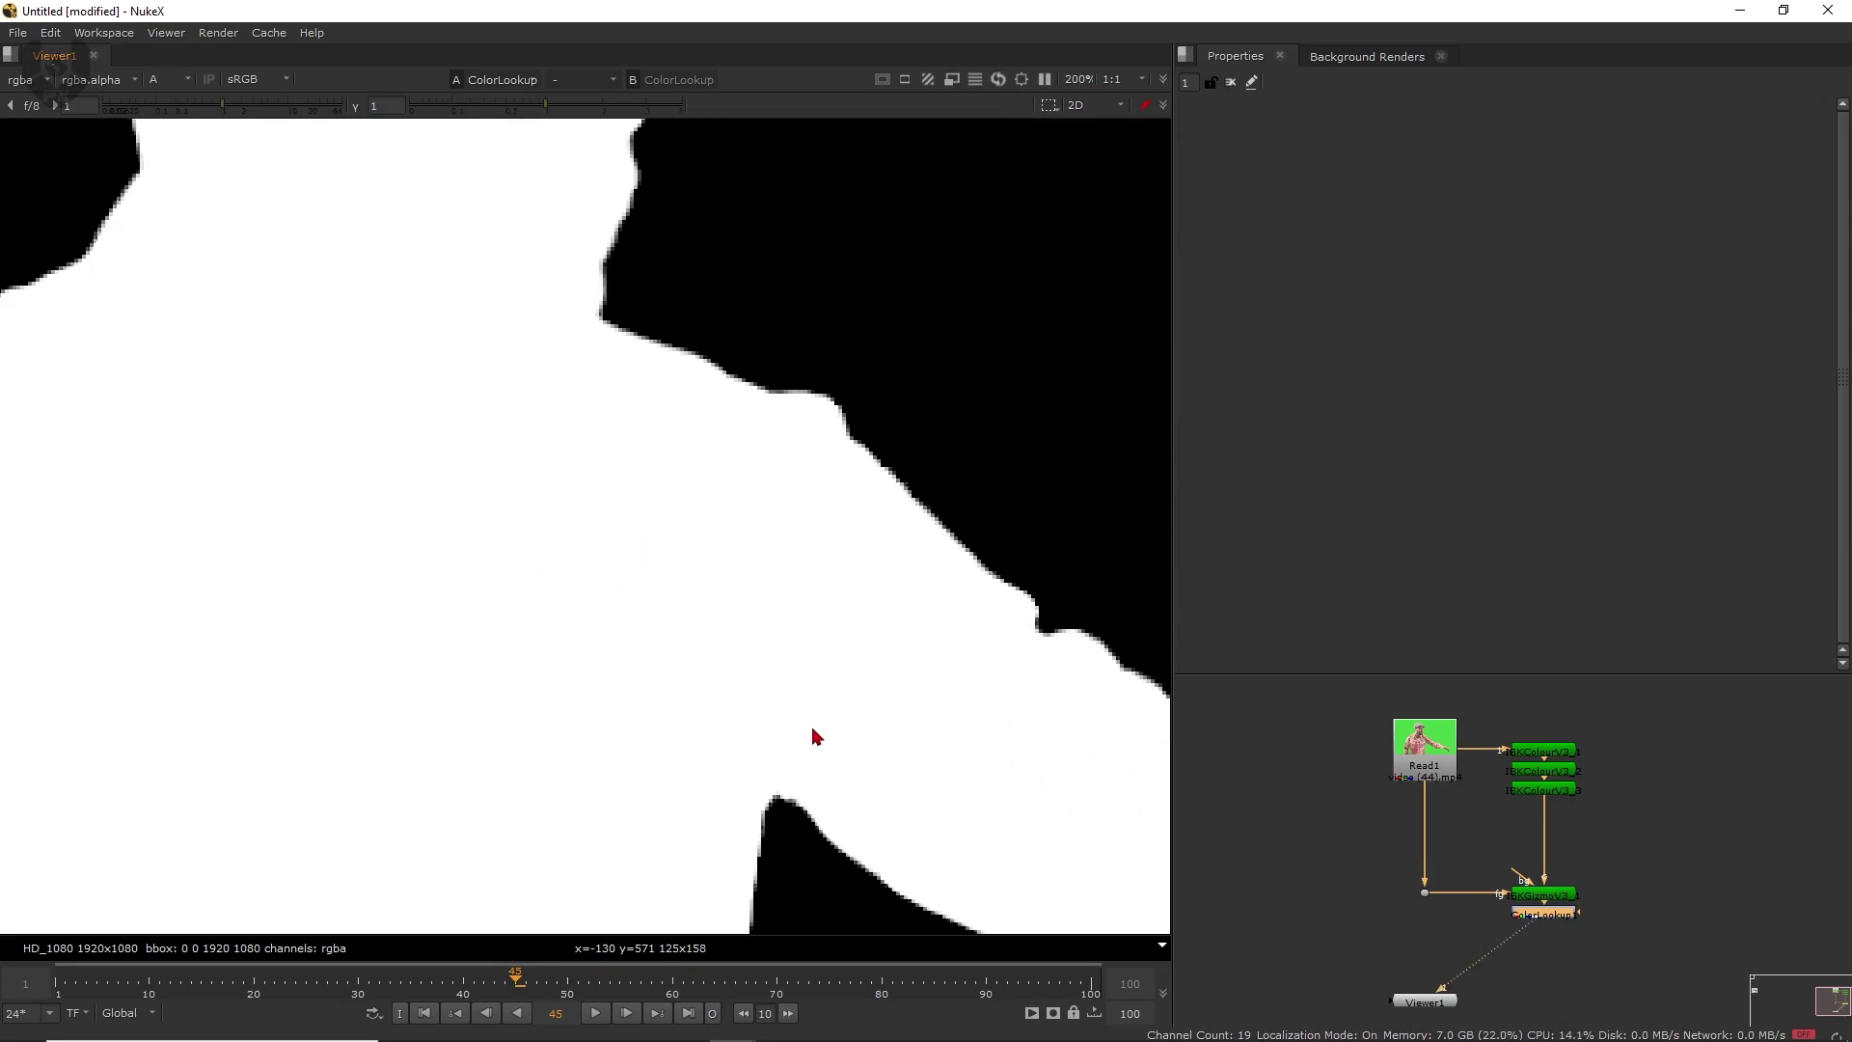
pyautogui.press('a')
pyautogui.scroll(2, 651, 282)
pyautogui.press('a')
pyautogui.press('a')
pyautogui.scroll(-2, 653, 431)
pyautogui.press('a')
pyautogui.press('a')
pyautogui.scroll(-2, 653, 430)
pyautogui.moveTo(632, 683); pyautogui.dragTo(845, 519, button='middle')
pyautogui.press('a')
pyautogui.press('a')
pyautogui.press('a')
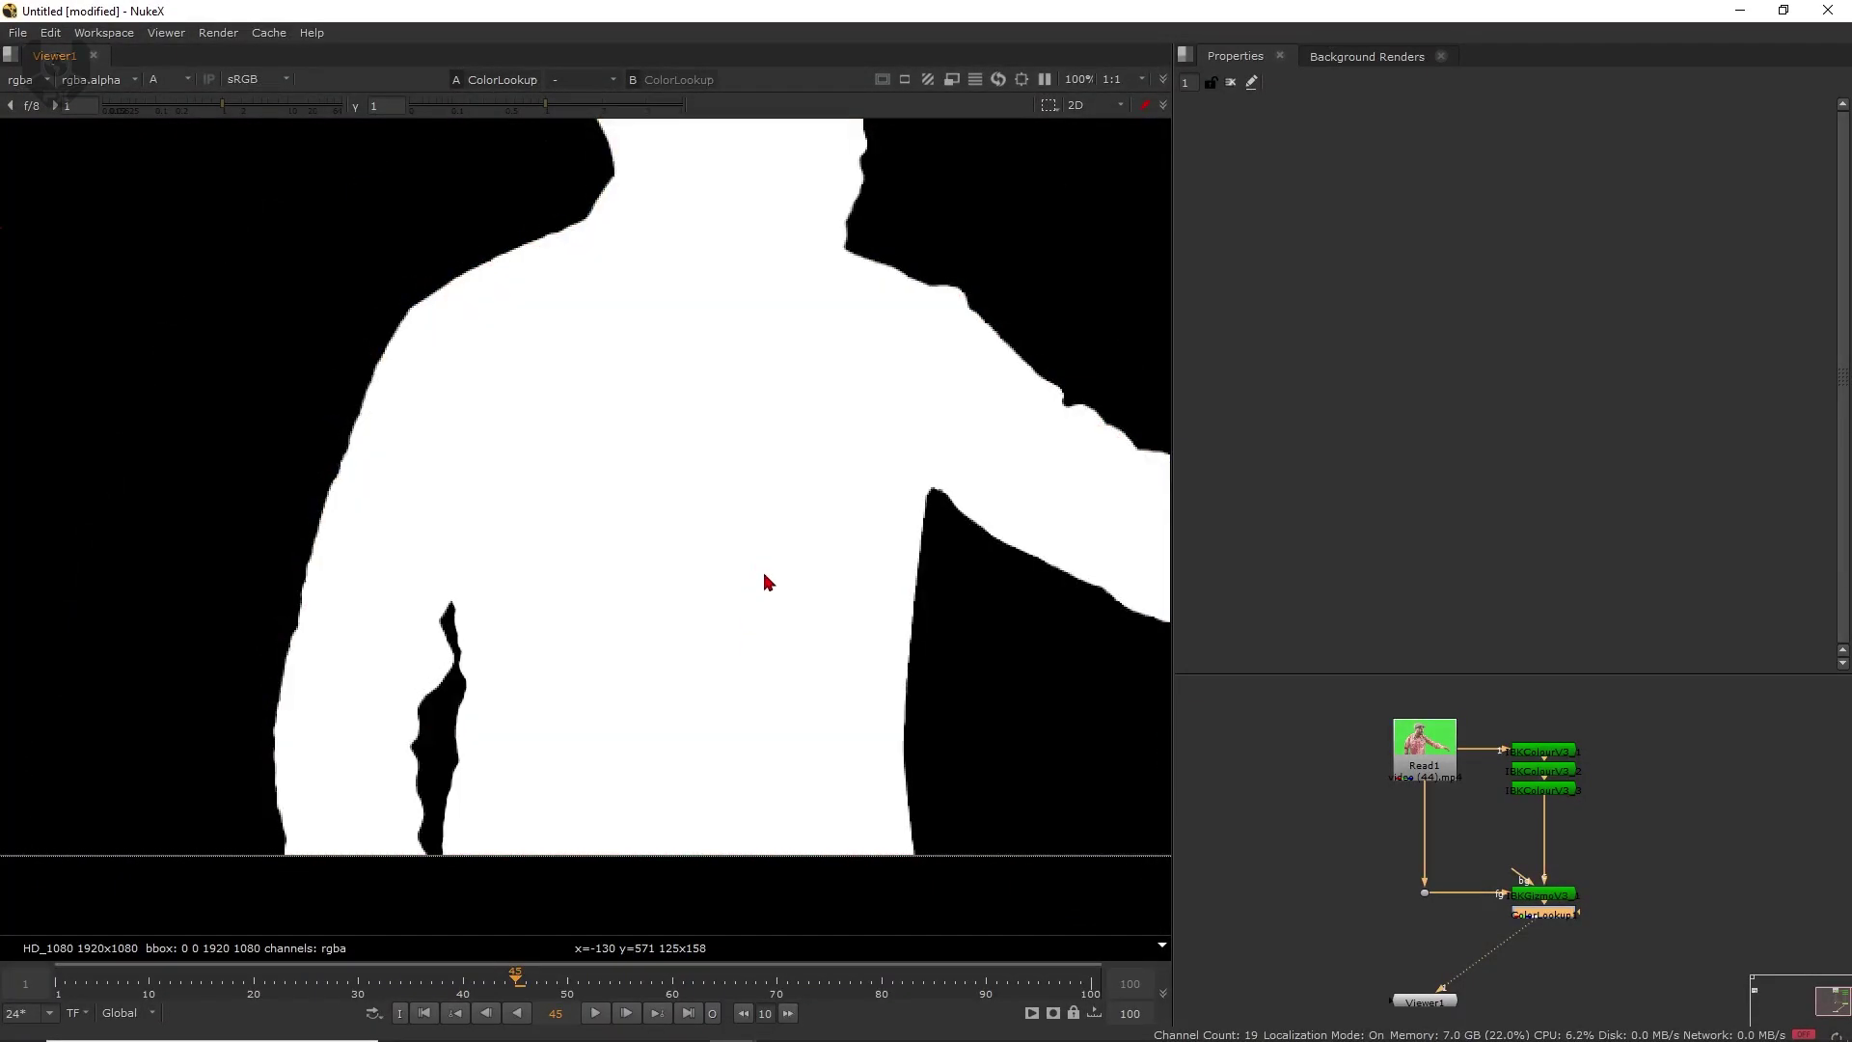
pyautogui.scroll(-2, 764, 574)
pyautogui.scroll(3, 761, 566)
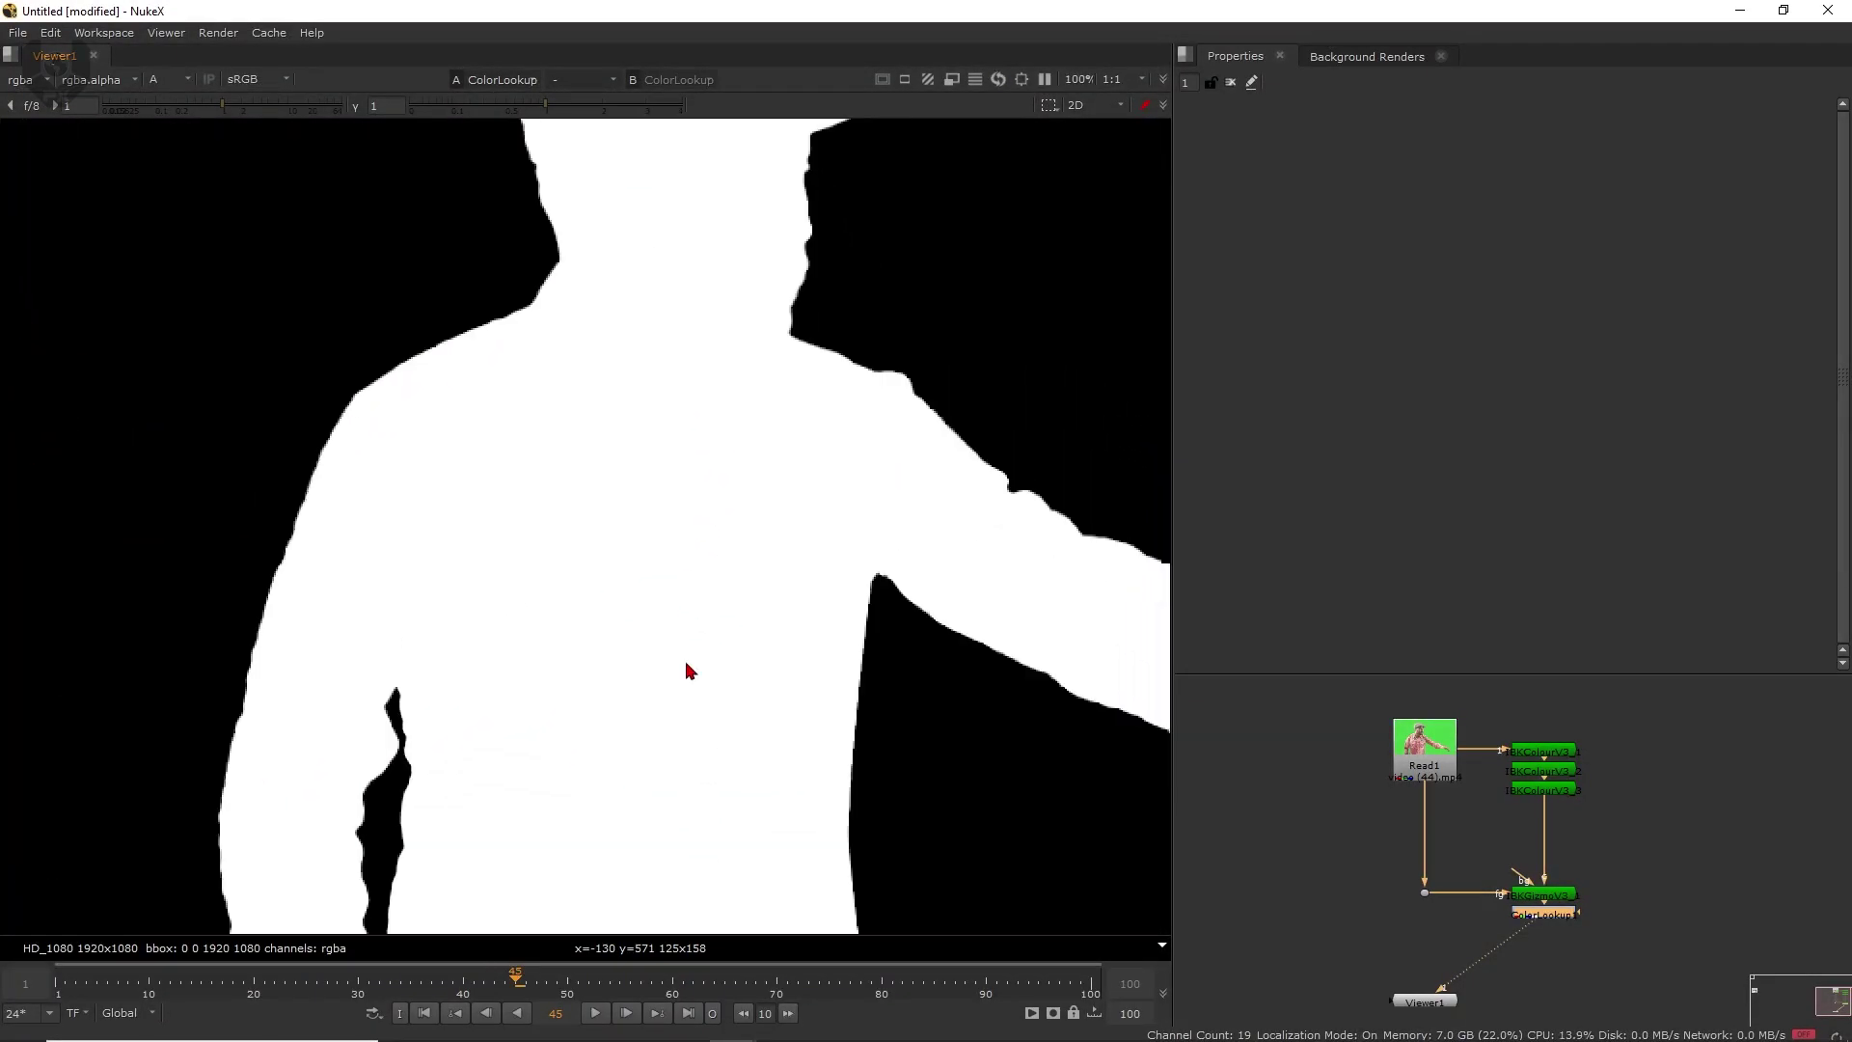
pyautogui.moveTo(723, 709); pyautogui.dragTo(755, 767, button='middle')
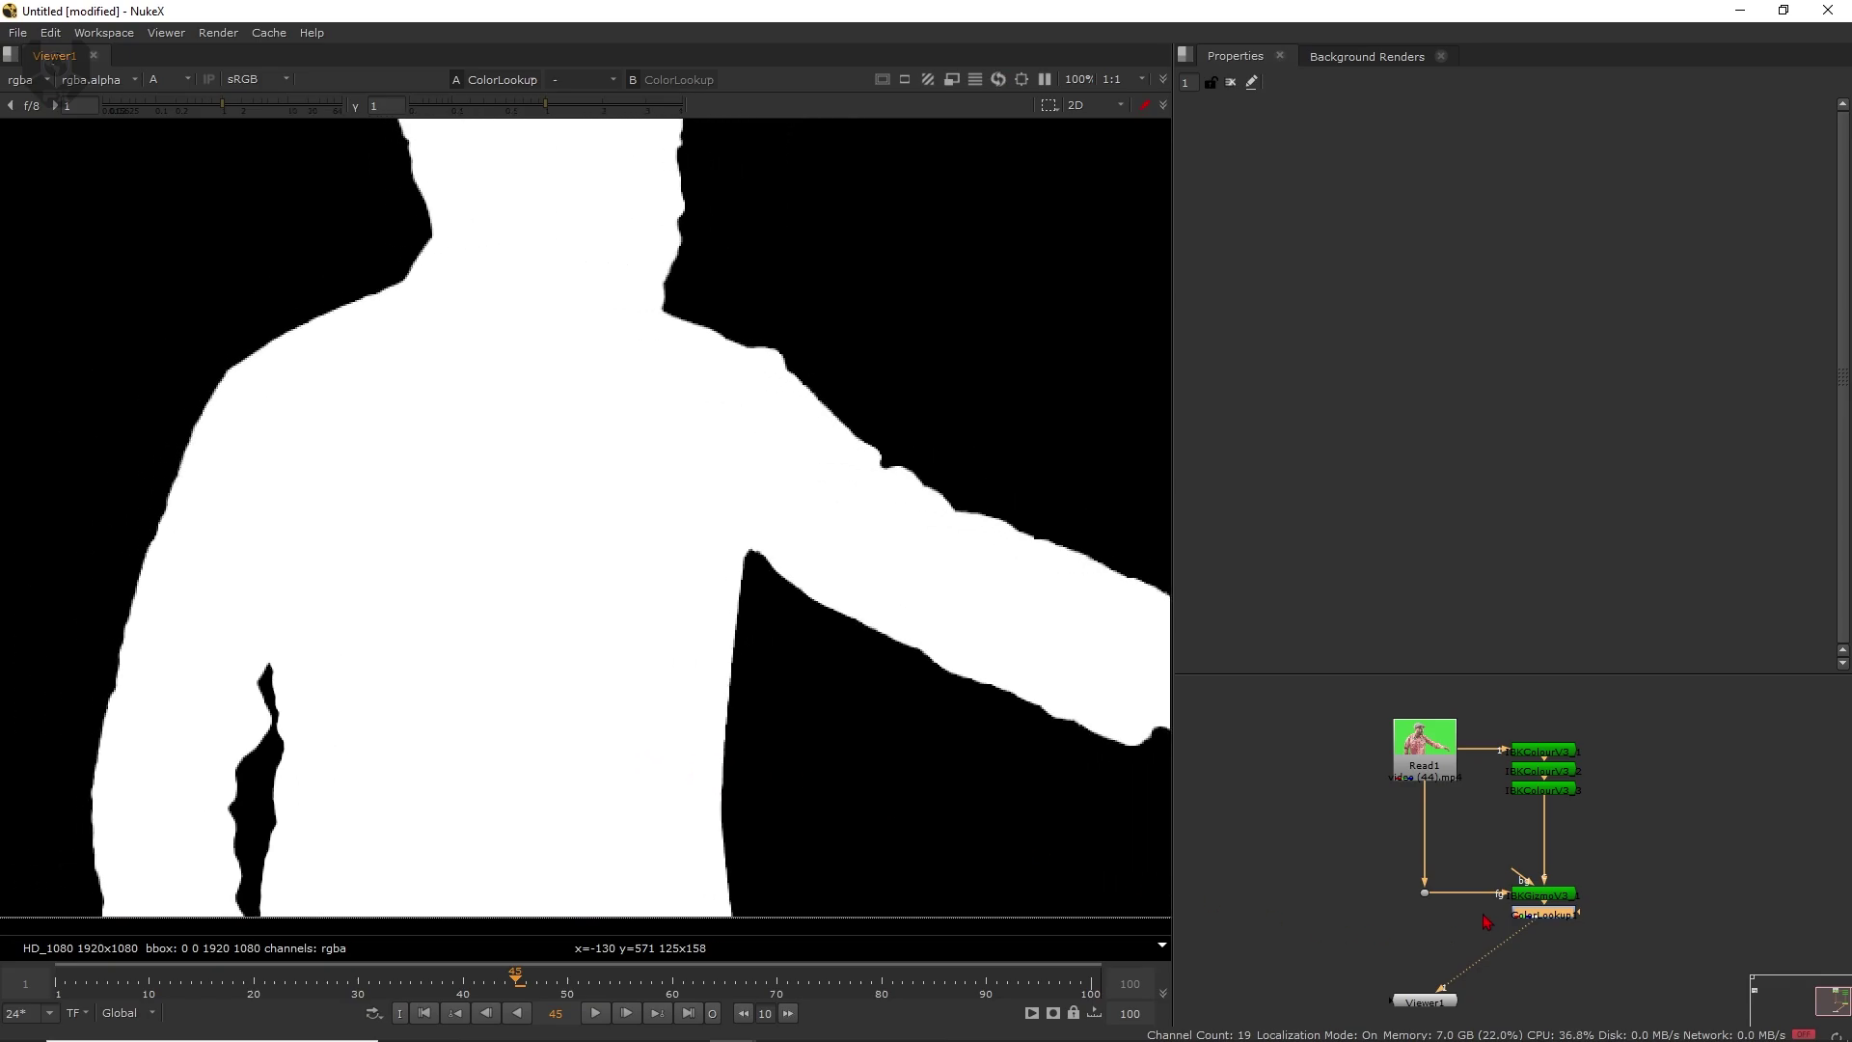
# - Add a Premult node after the ColorLookup and review the keyed man in colour at frame 1
pyautogui.press('Tab')
pyautogui.write('pre')
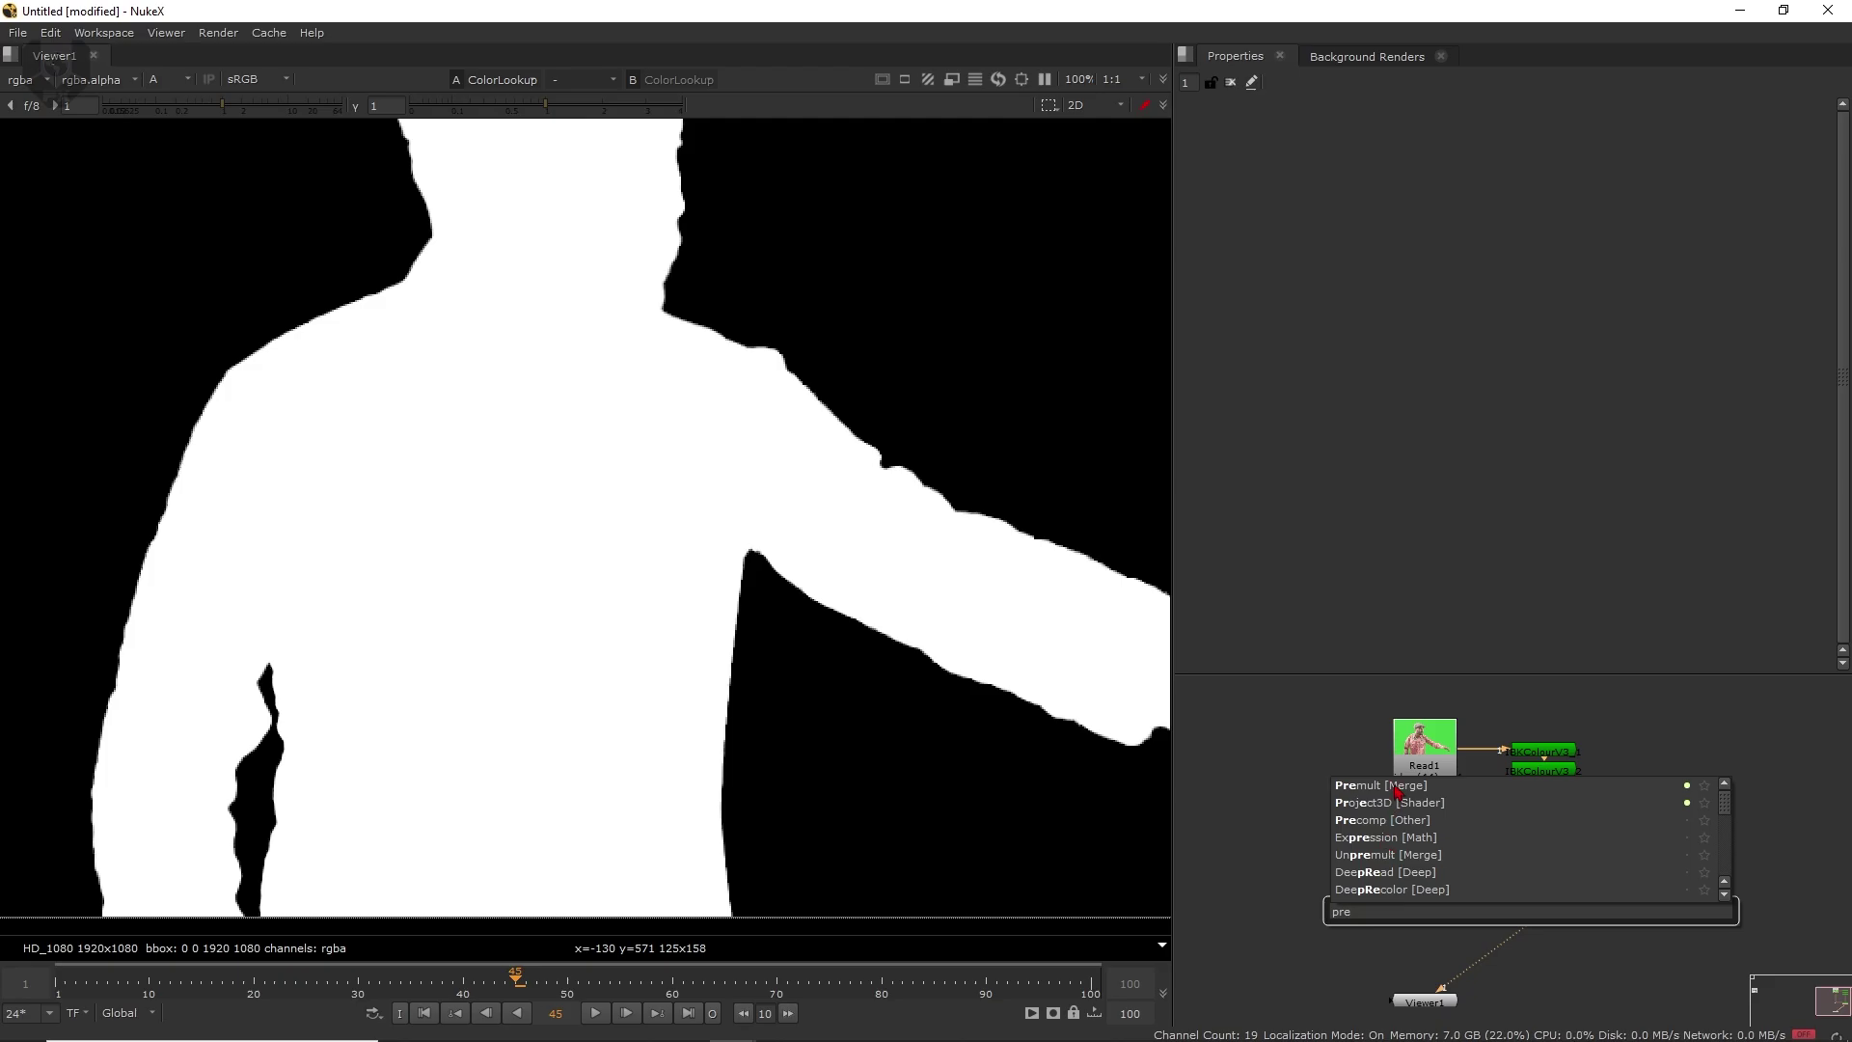
pyautogui.press('Return')
pyautogui.press('a')
pyautogui.press('f')
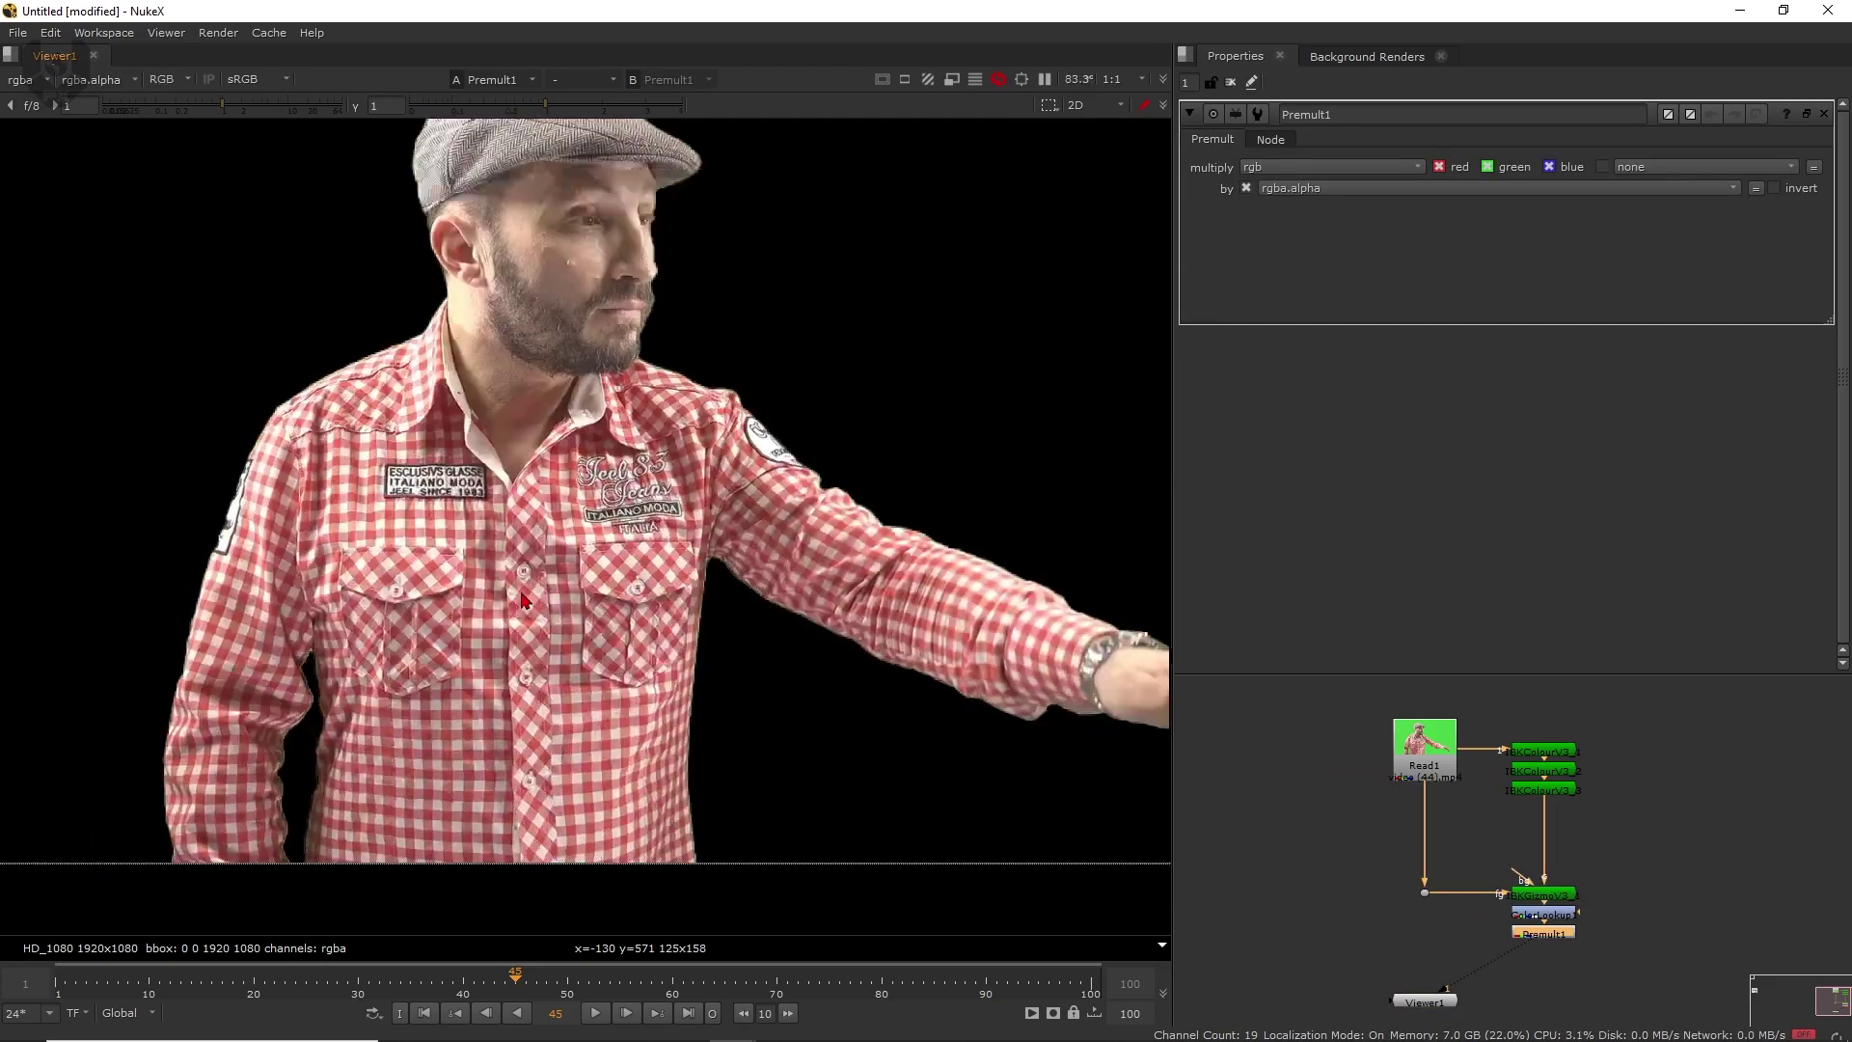
pyautogui.scroll(-2, 752, 631)
pyautogui.moveTo(752, 631); pyautogui.dragTo(700, 642, button='middle')
pyautogui.click(424, 1013)
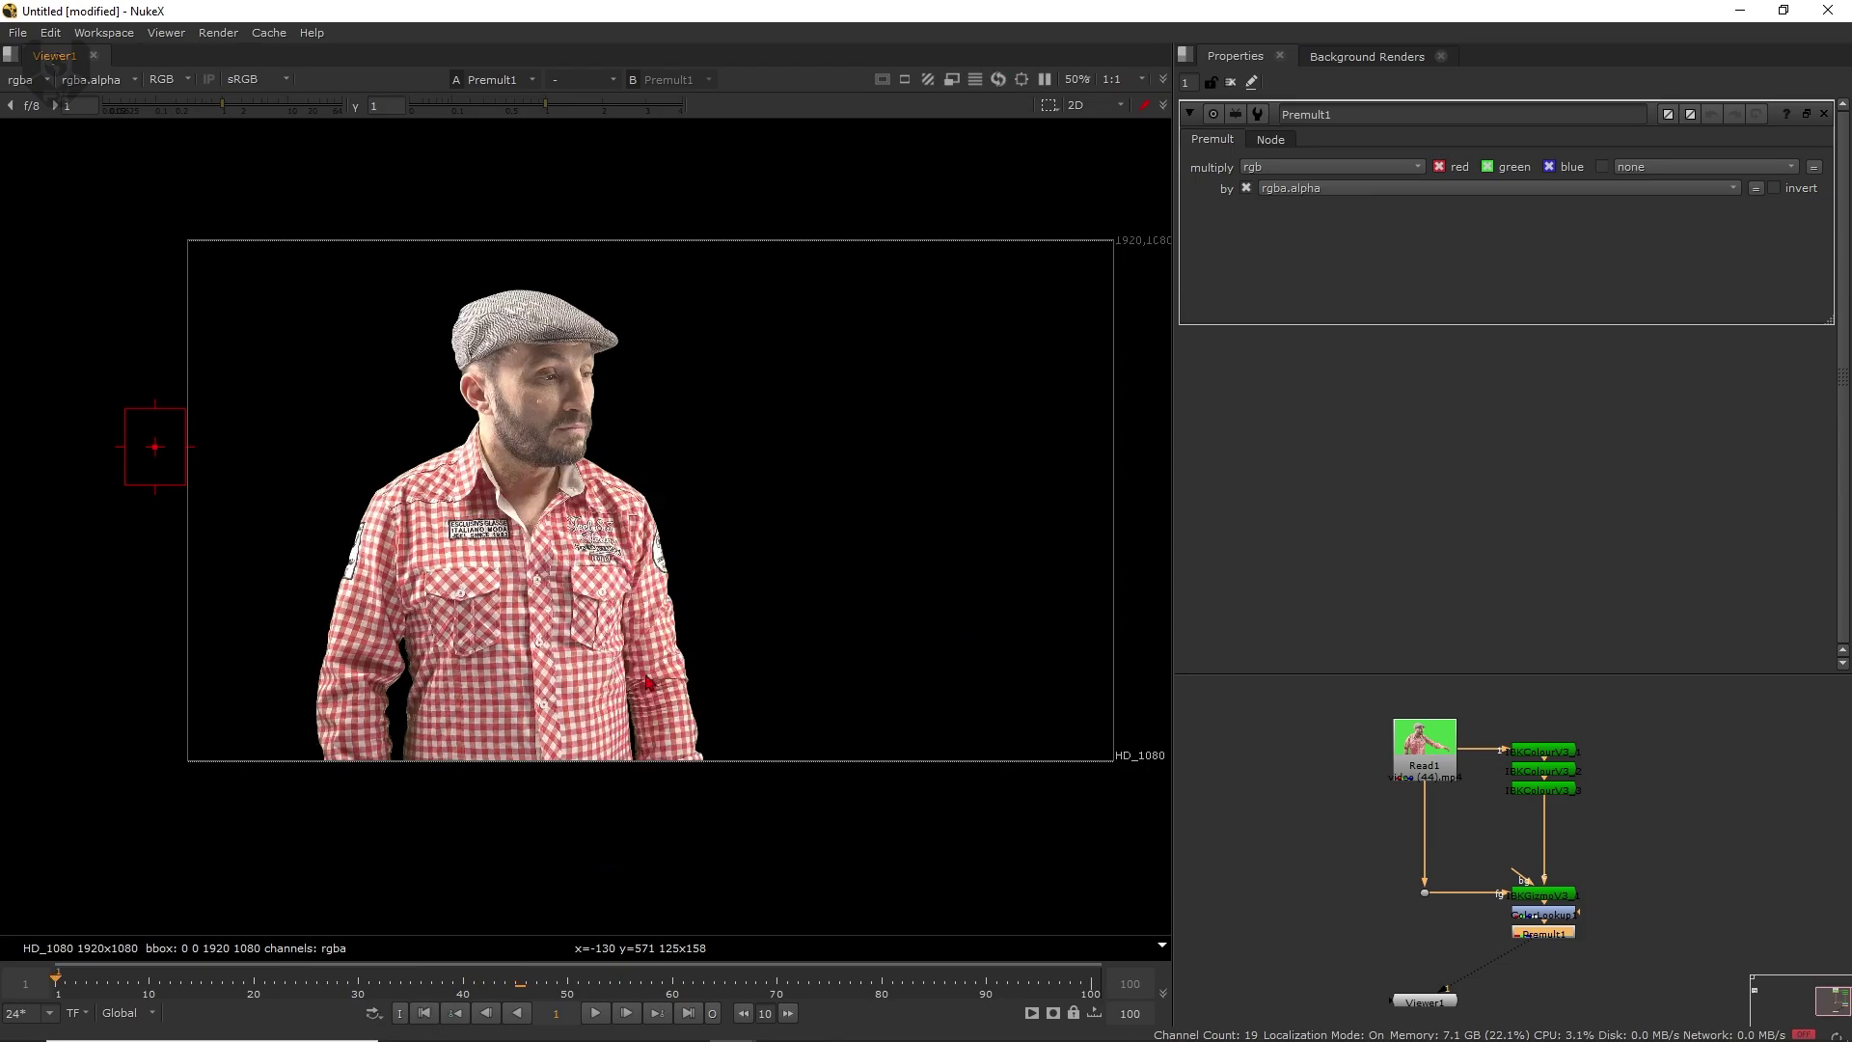
pyautogui.moveTo(580, 456); pyautogui.dragTo(606, 489, button='middle')
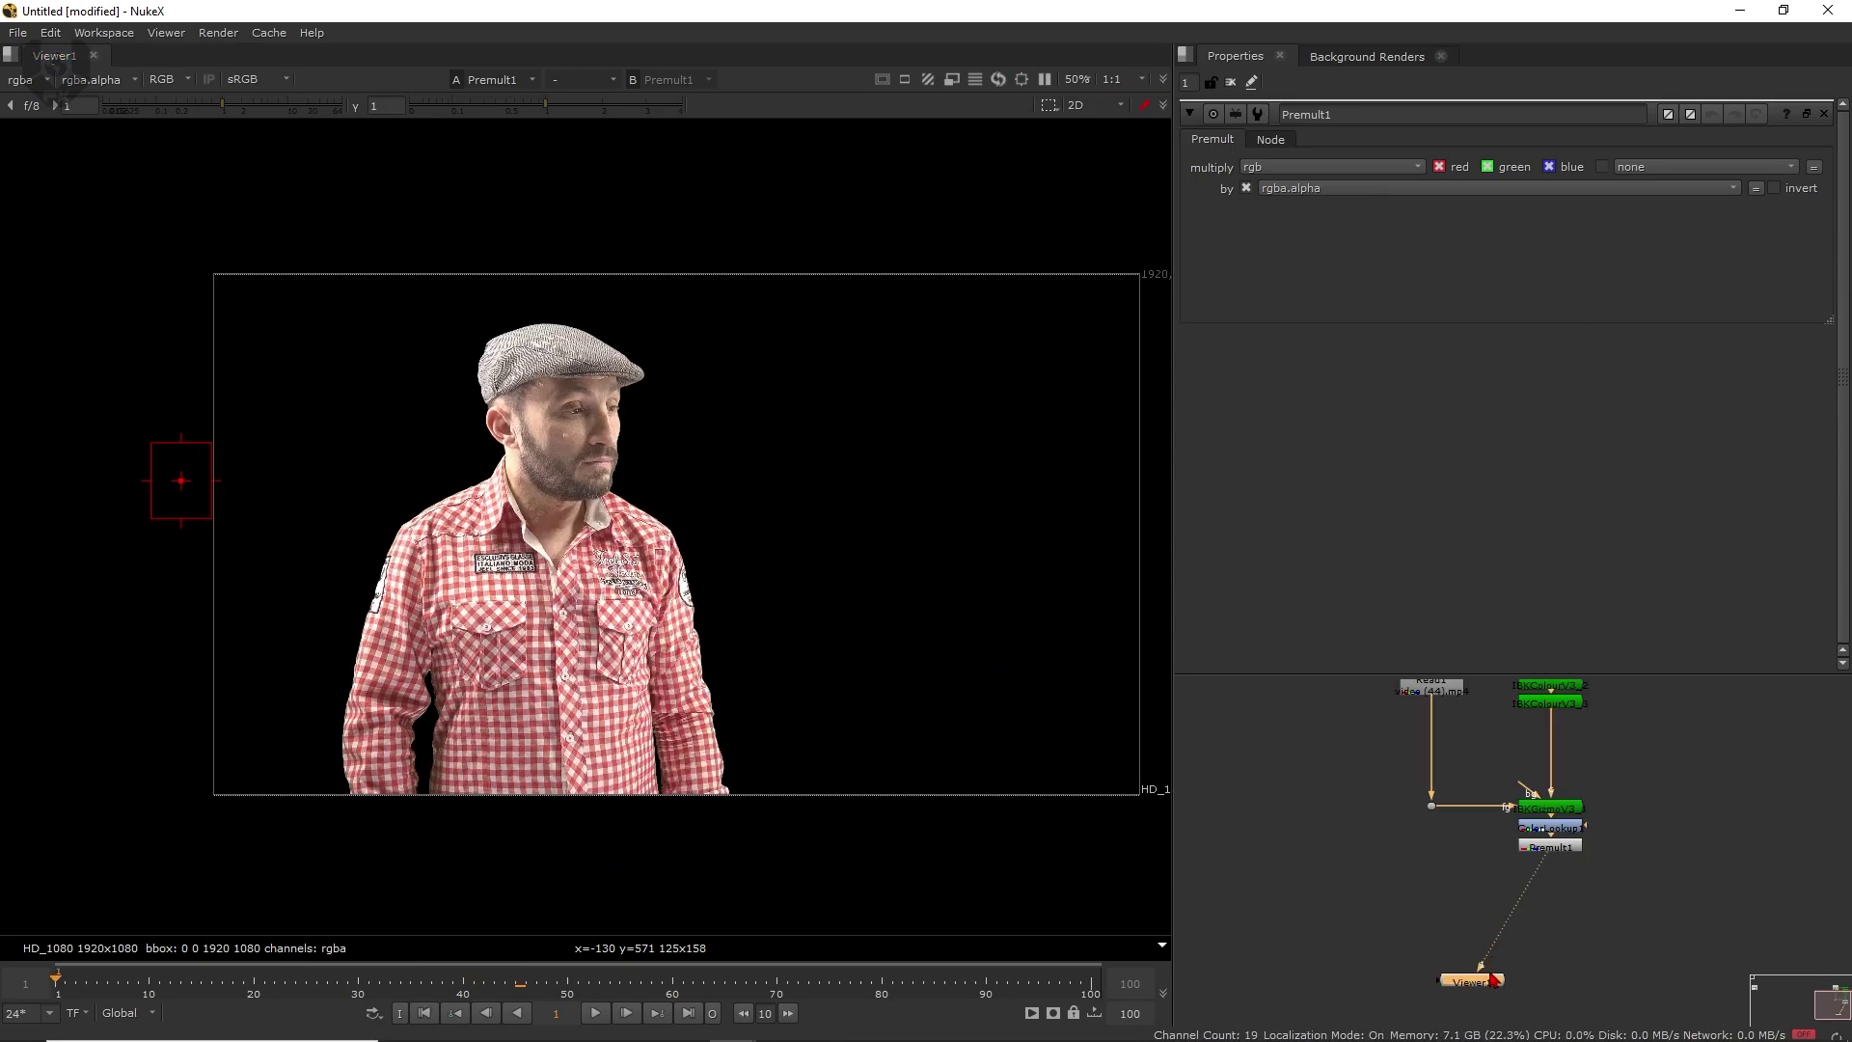
# - Add a Merge node fed by the Premult and move the background image's Read node beside the keying nodes
pyautogui.moveTo(1493, 979); pyautogui.dragTo(1549, 846)
pyautogui.click(1474, 955)
pyautogui.press('m')
pyautogui.press('f')
pyautogui.moveTo(1447, 828); pyautogui.dragTo(1510, 830, button='middle')
pyautogui.moveTo(1354, 762); pyautogui.dragTo(1689, 800)
pyautogui.moveTo(1739, 843); pyautogui.dragTo(1488, 884, button='middle')
pyautogui.scroll(3, 1490, 892)
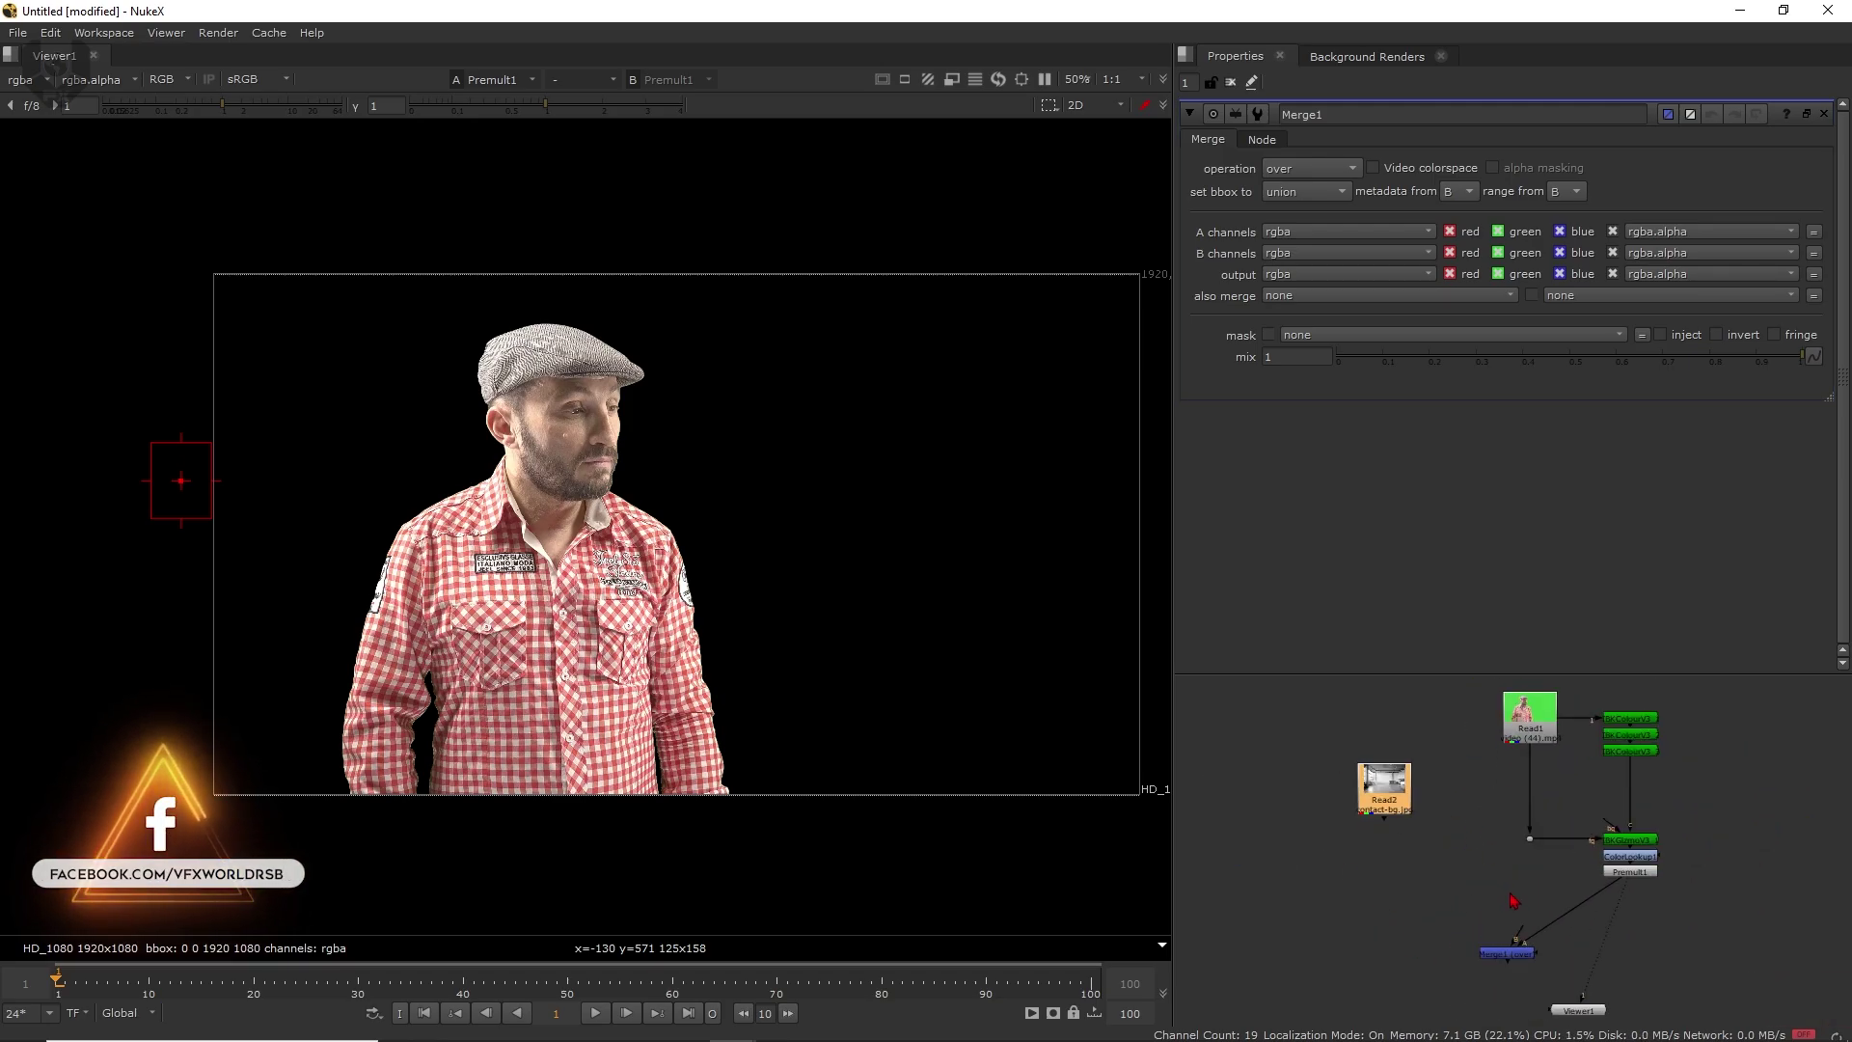
# - Connect the background Read node to the Merge, route both inputs through dots, and view the Merge output
pyautogui.moveTo(1495, 937); pyautogui.dragTo(1384, 789)
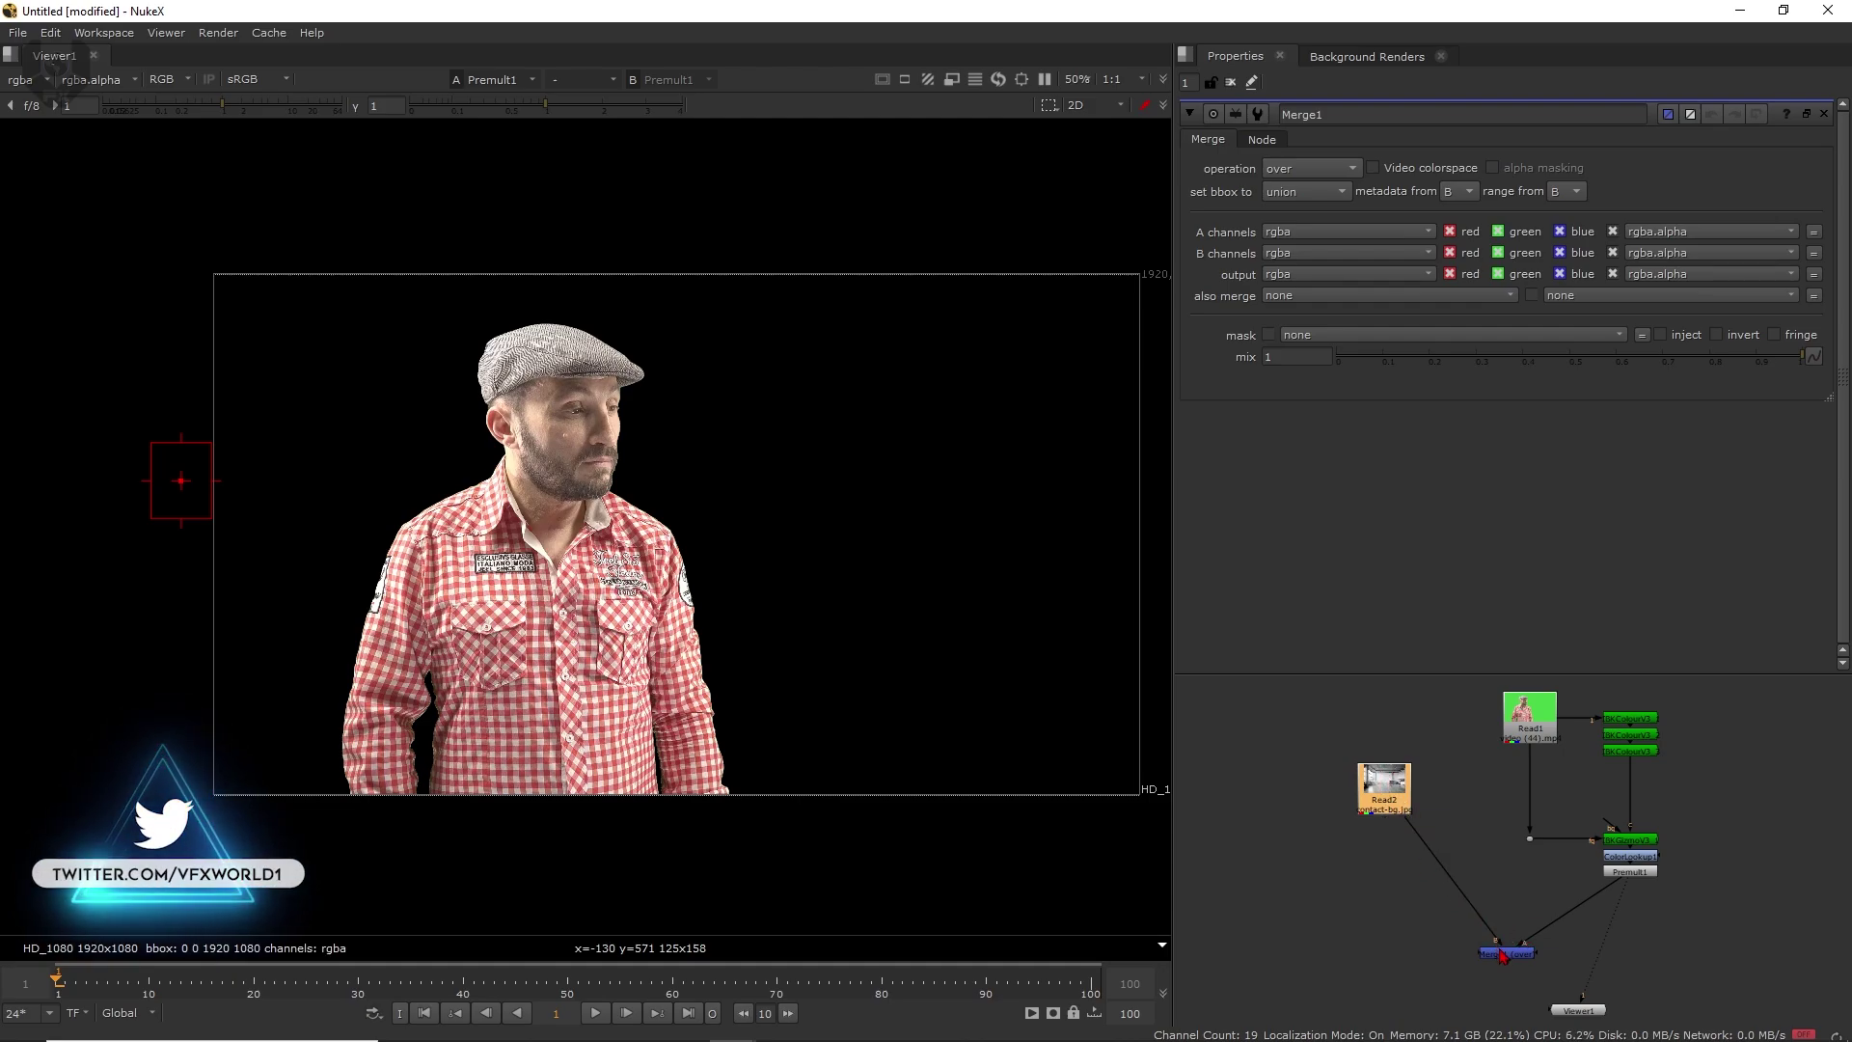
pyautogui.keyDown('ctrl'); pyautogui.moveTo(1450, 876); pyautogui.dragTo(1387, 953); pyautogui.keyUp('ctrl')
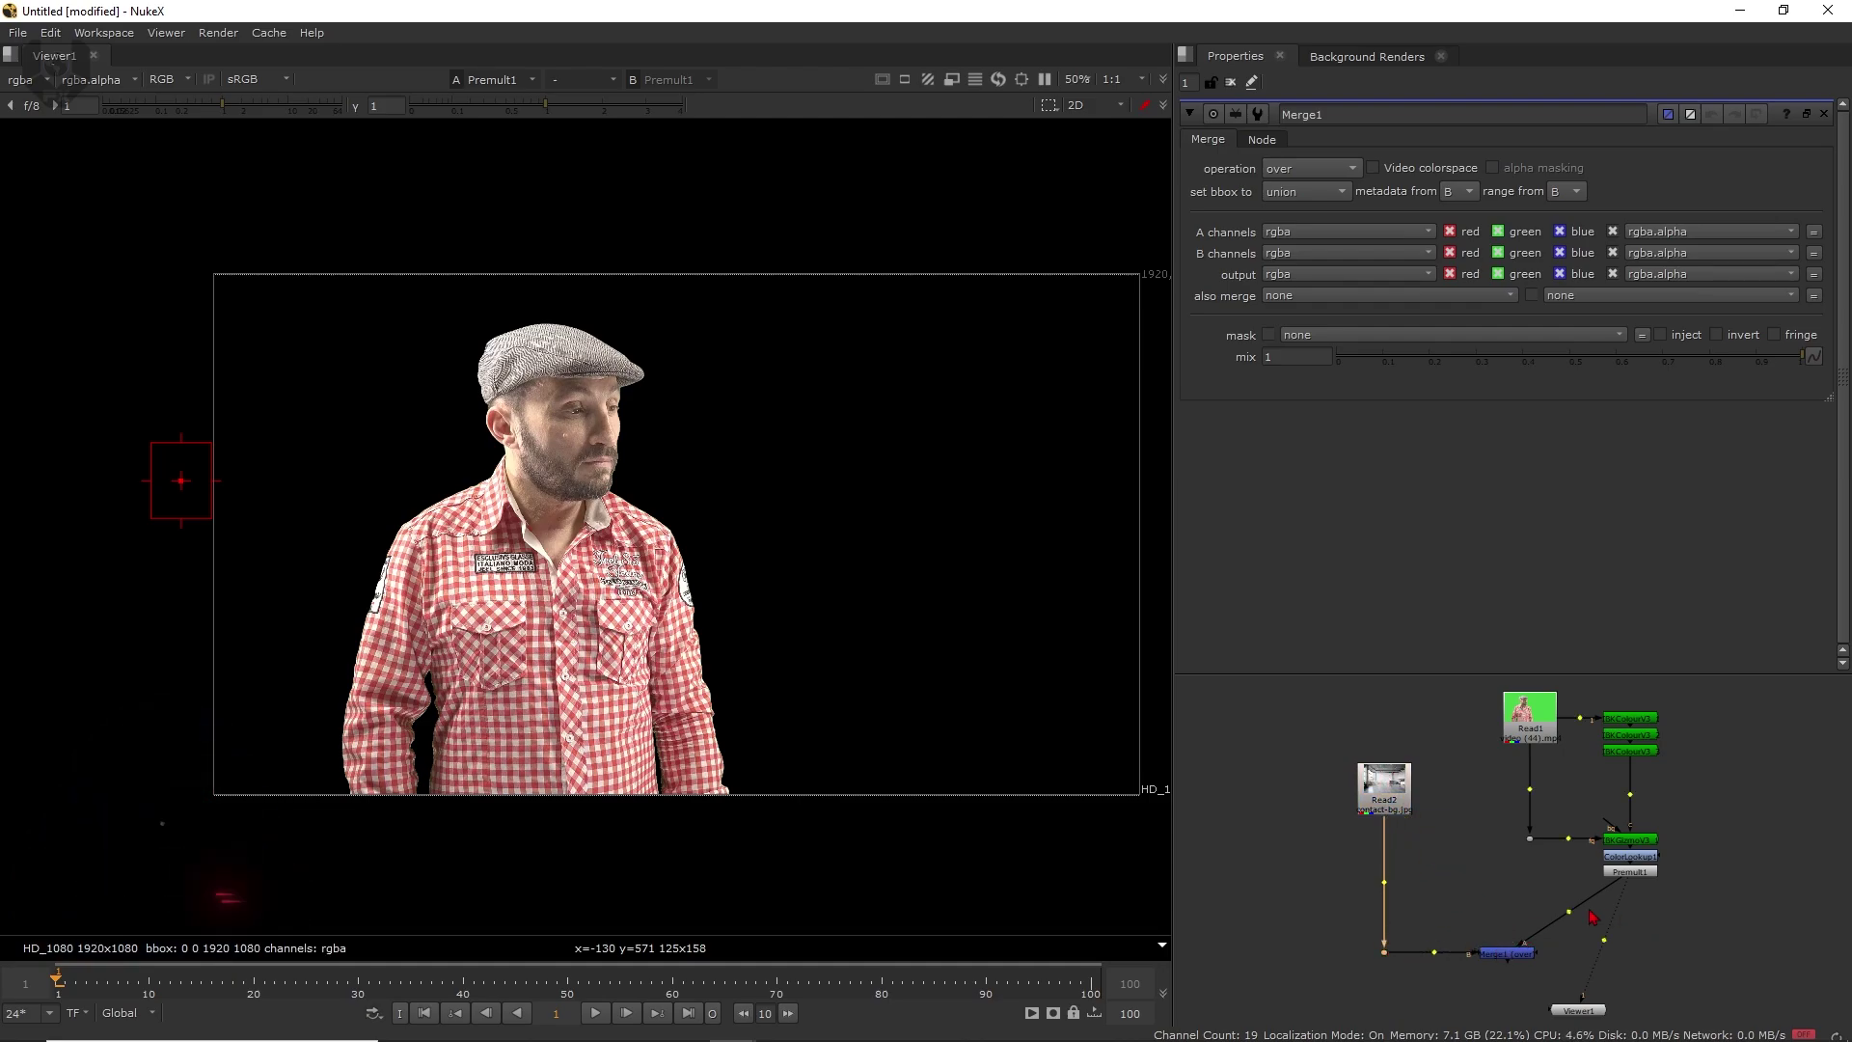
pyautogui.keyDown('ctrl'); pyautogui.moveTo(1570, 911); pyautogui.dragTo(1632, 958); pyautogui.keyUp('ctrl')
pyautogui.click(1512, 954)
pyautogui.press('1')
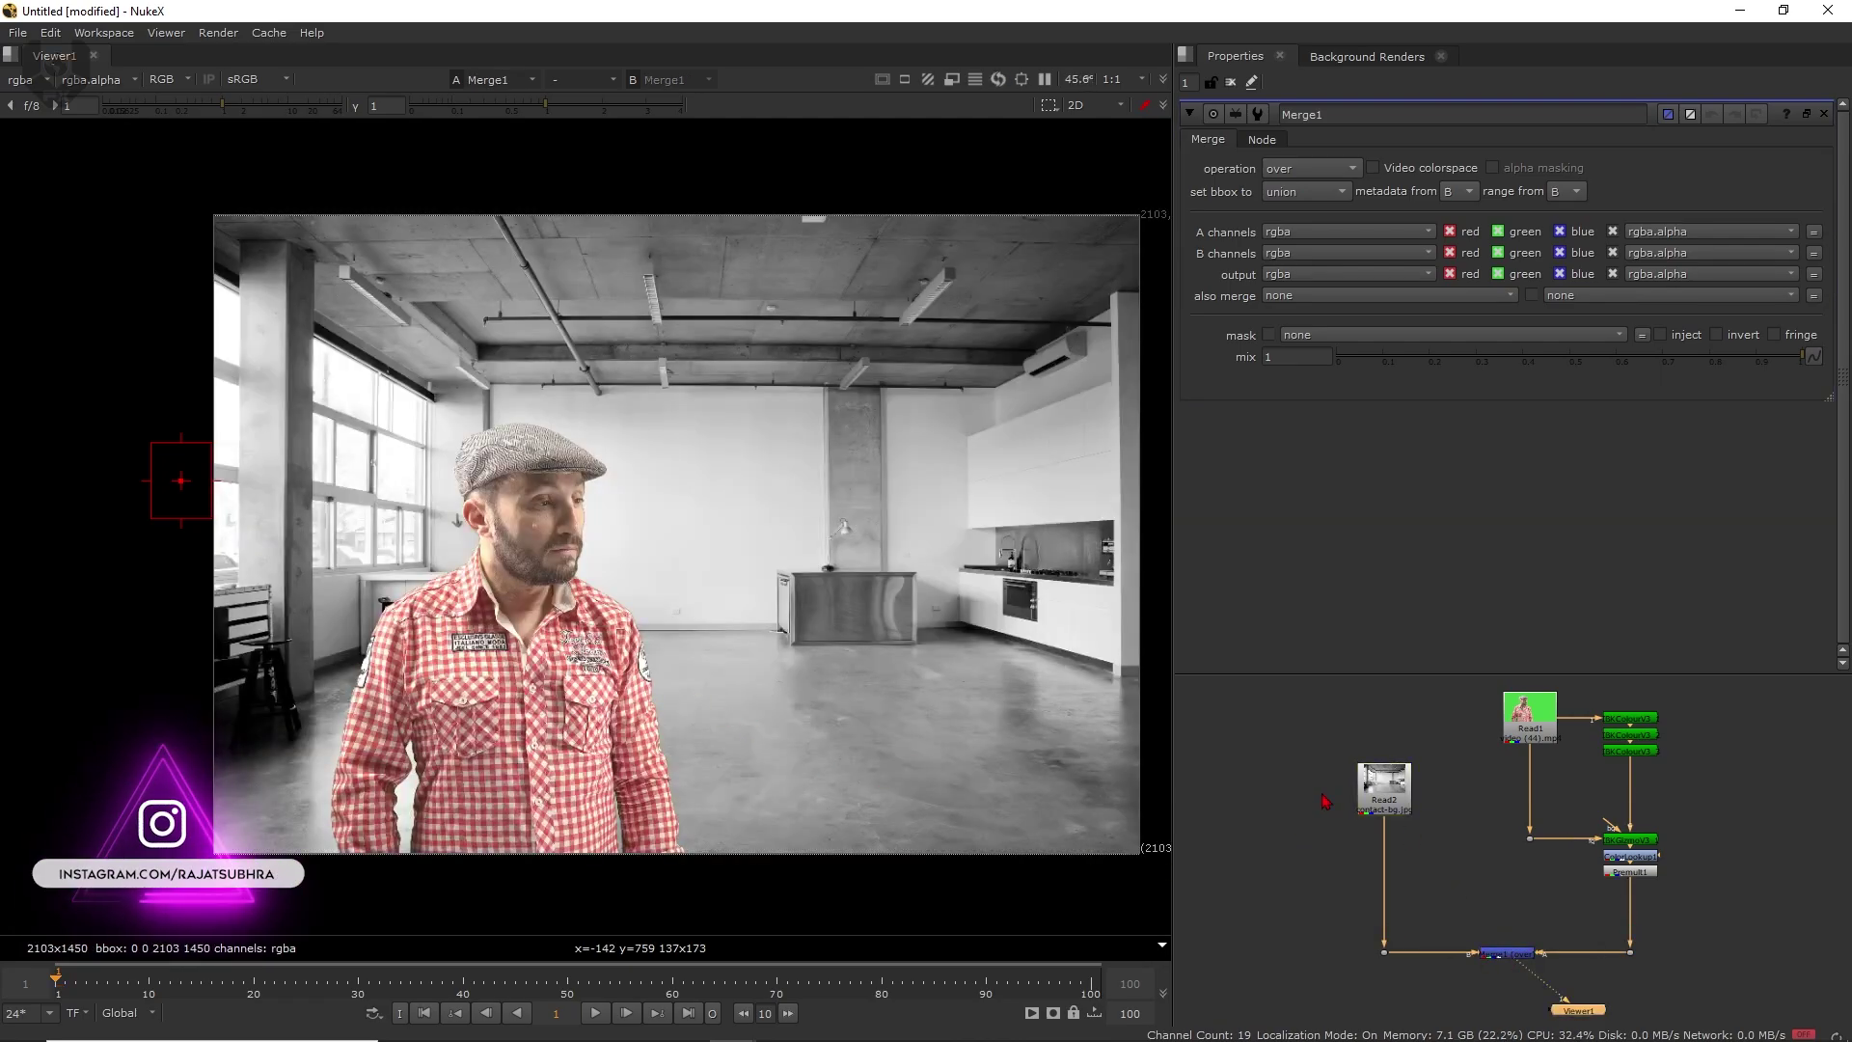
# - Add a Reformat node after the background Read node to fit the image to the root format 1920x1080
pyautogui.click(1377, 791)
pyautogui.press('Tab')
pyautogui.write('ref')
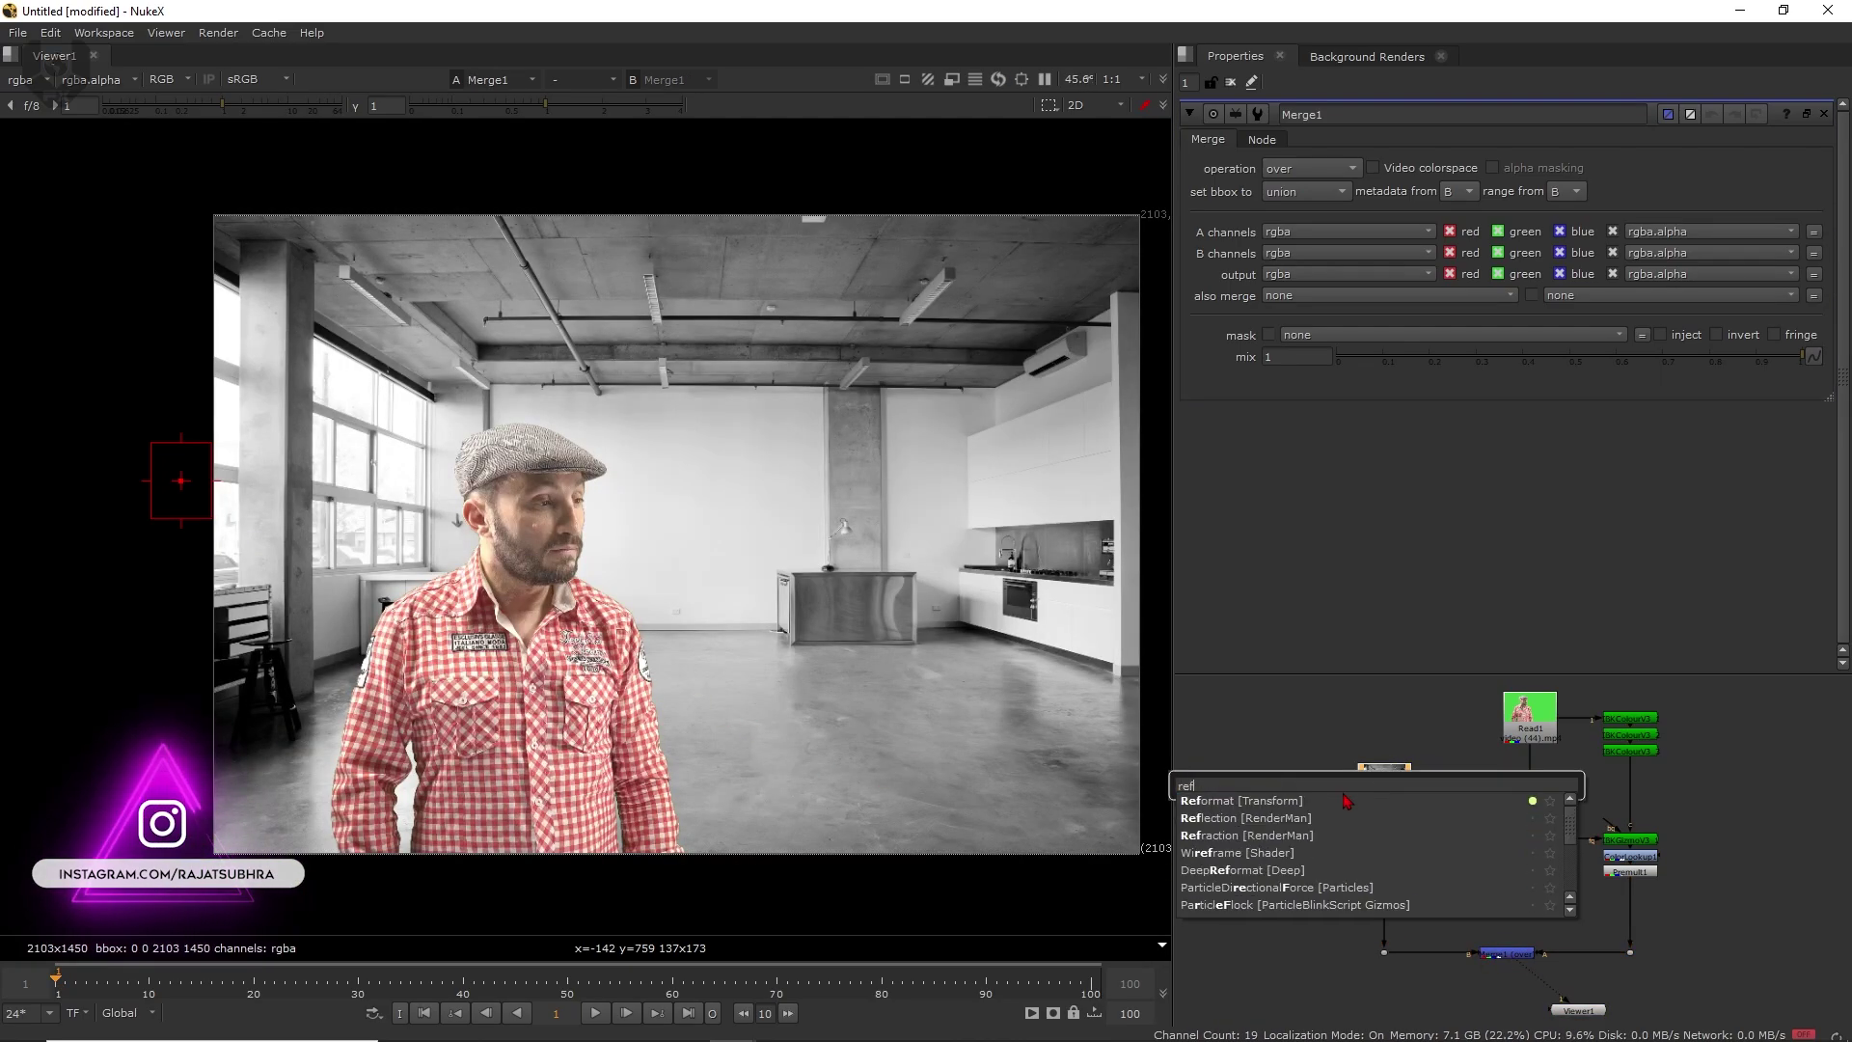
pyautogui.click(1343, 802)
pyautogui.scroll(1, 678, 581)
pyautogui.moveTo(676, 584); pyautogui.dragTo(647, 637, button='middle')
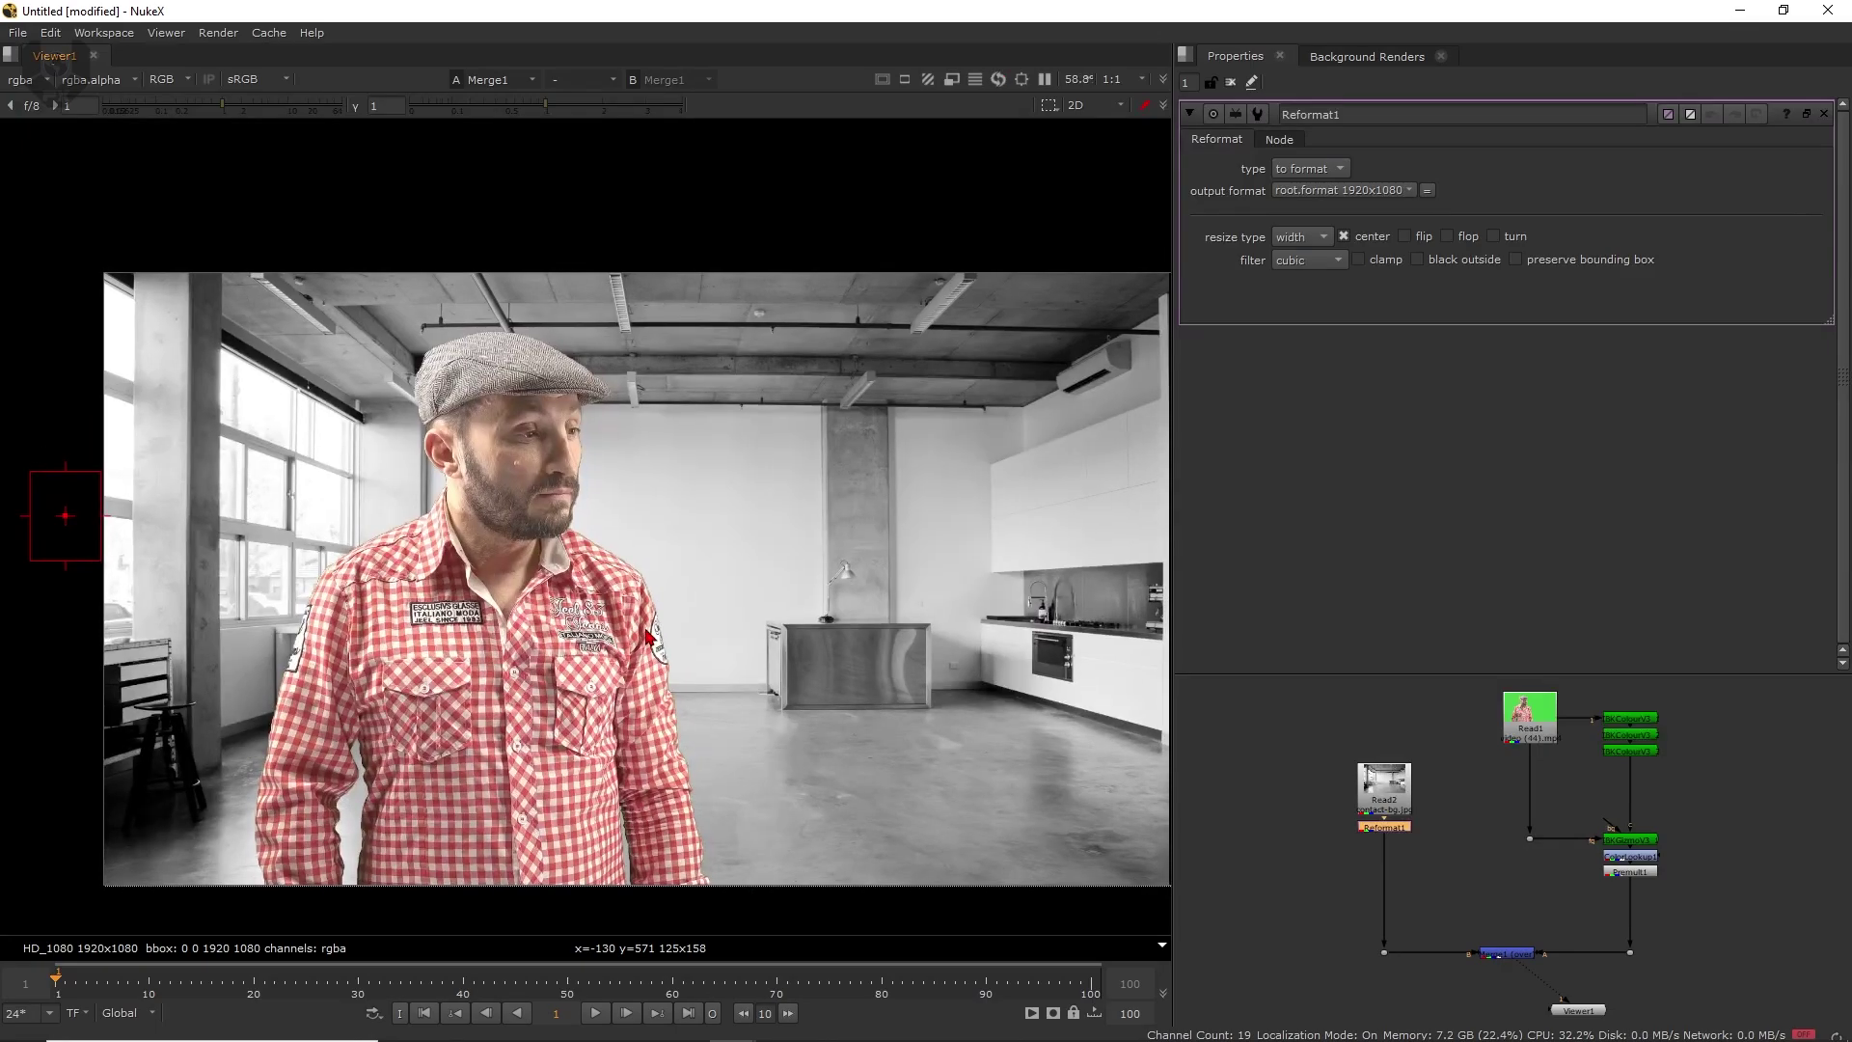
# - Place the Viewer node below the Merge and add a Defocus node after the background's Reformat
pyautogui.moveTo(1499, 948); pyautogui.dragTo(1456, 893, button='middle')
pyautogui.moveTo(1542, 962); pyautogui.dragTo(1472, 1007)
pyautogui.click(1342, 776)
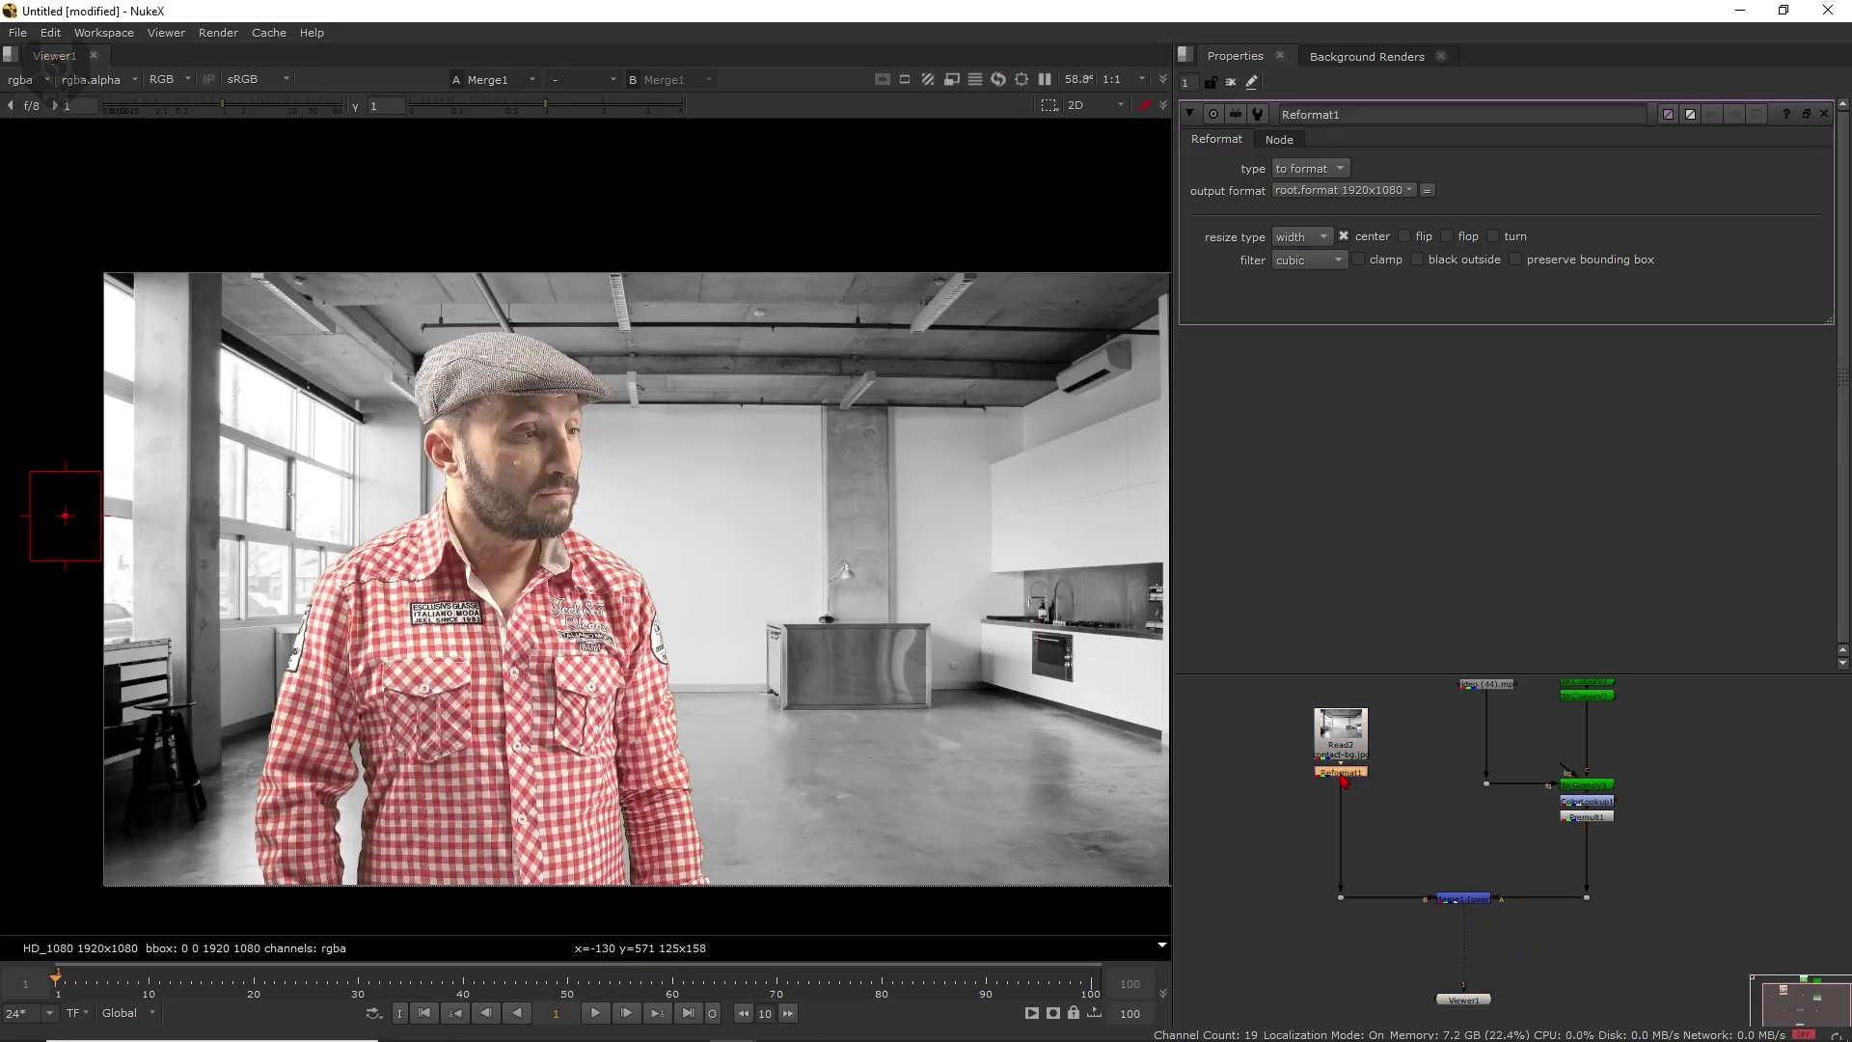
pyautogui.press('Tab')
pyautogui.write('def')
pyautogui.press('Return')
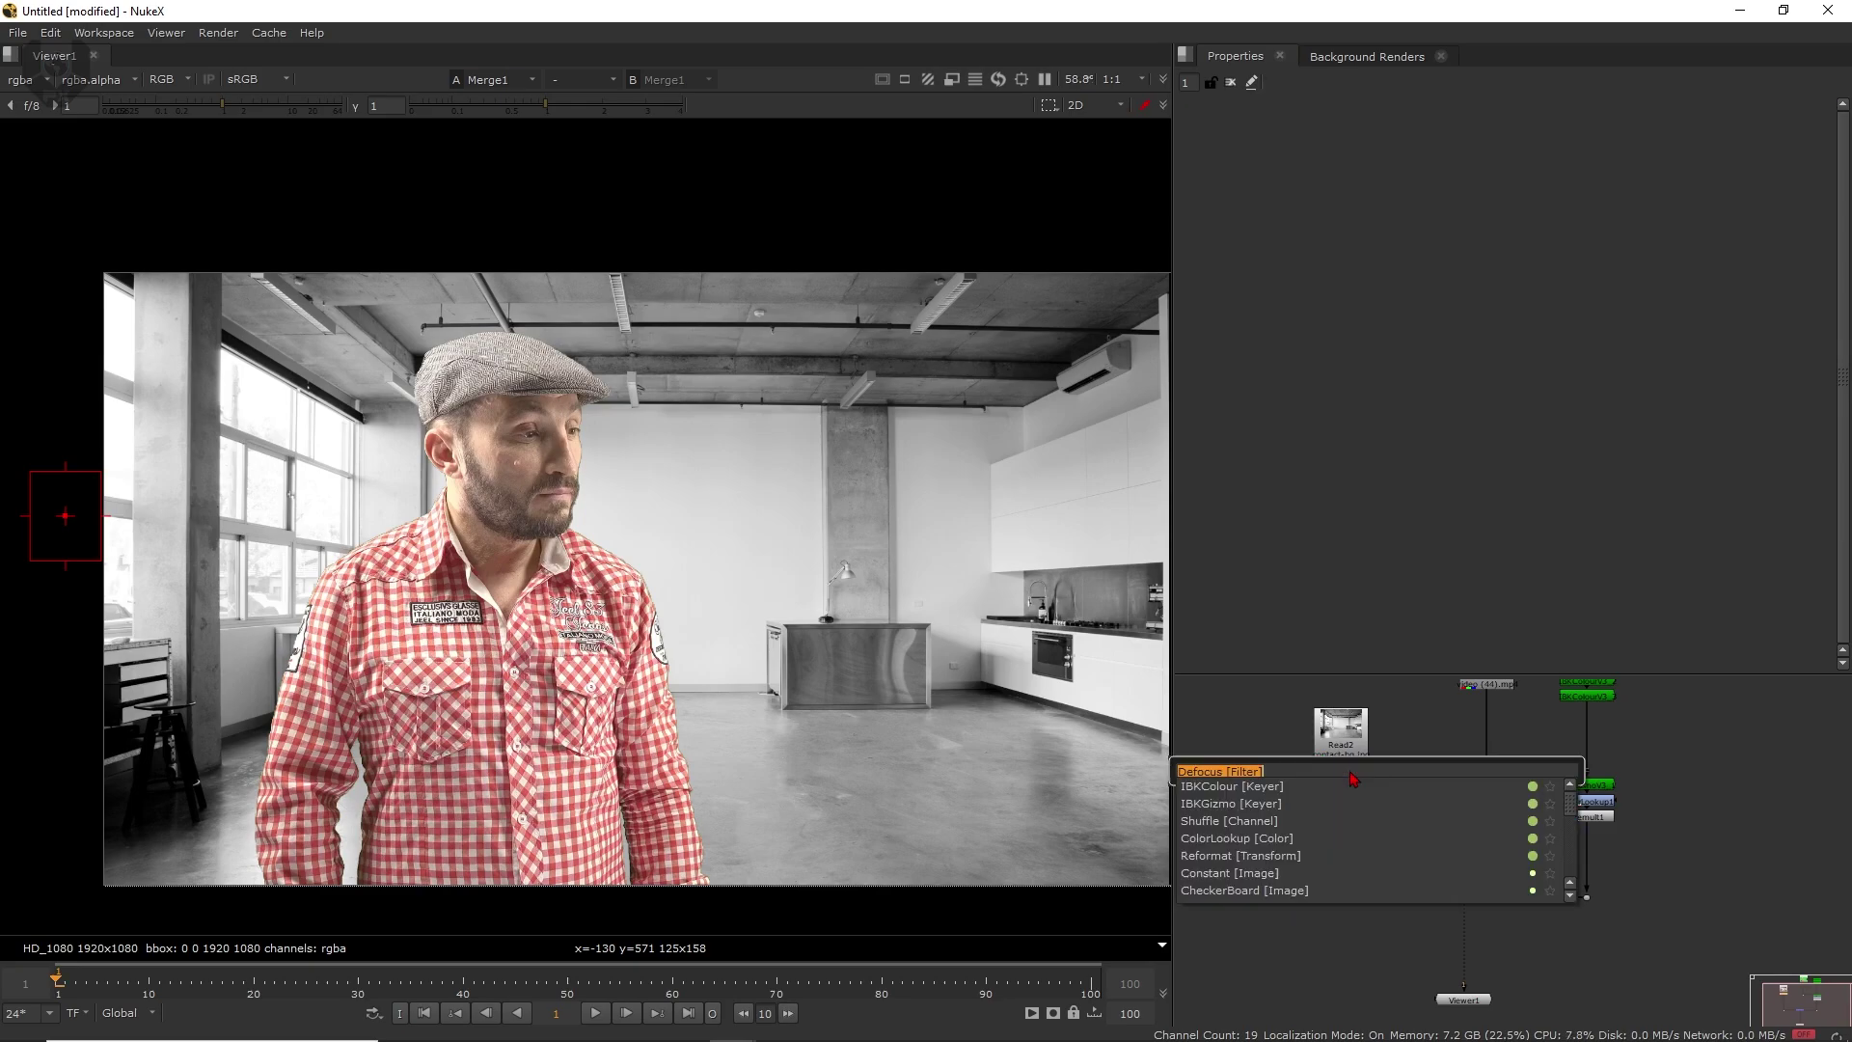
pyautogui.write('def')
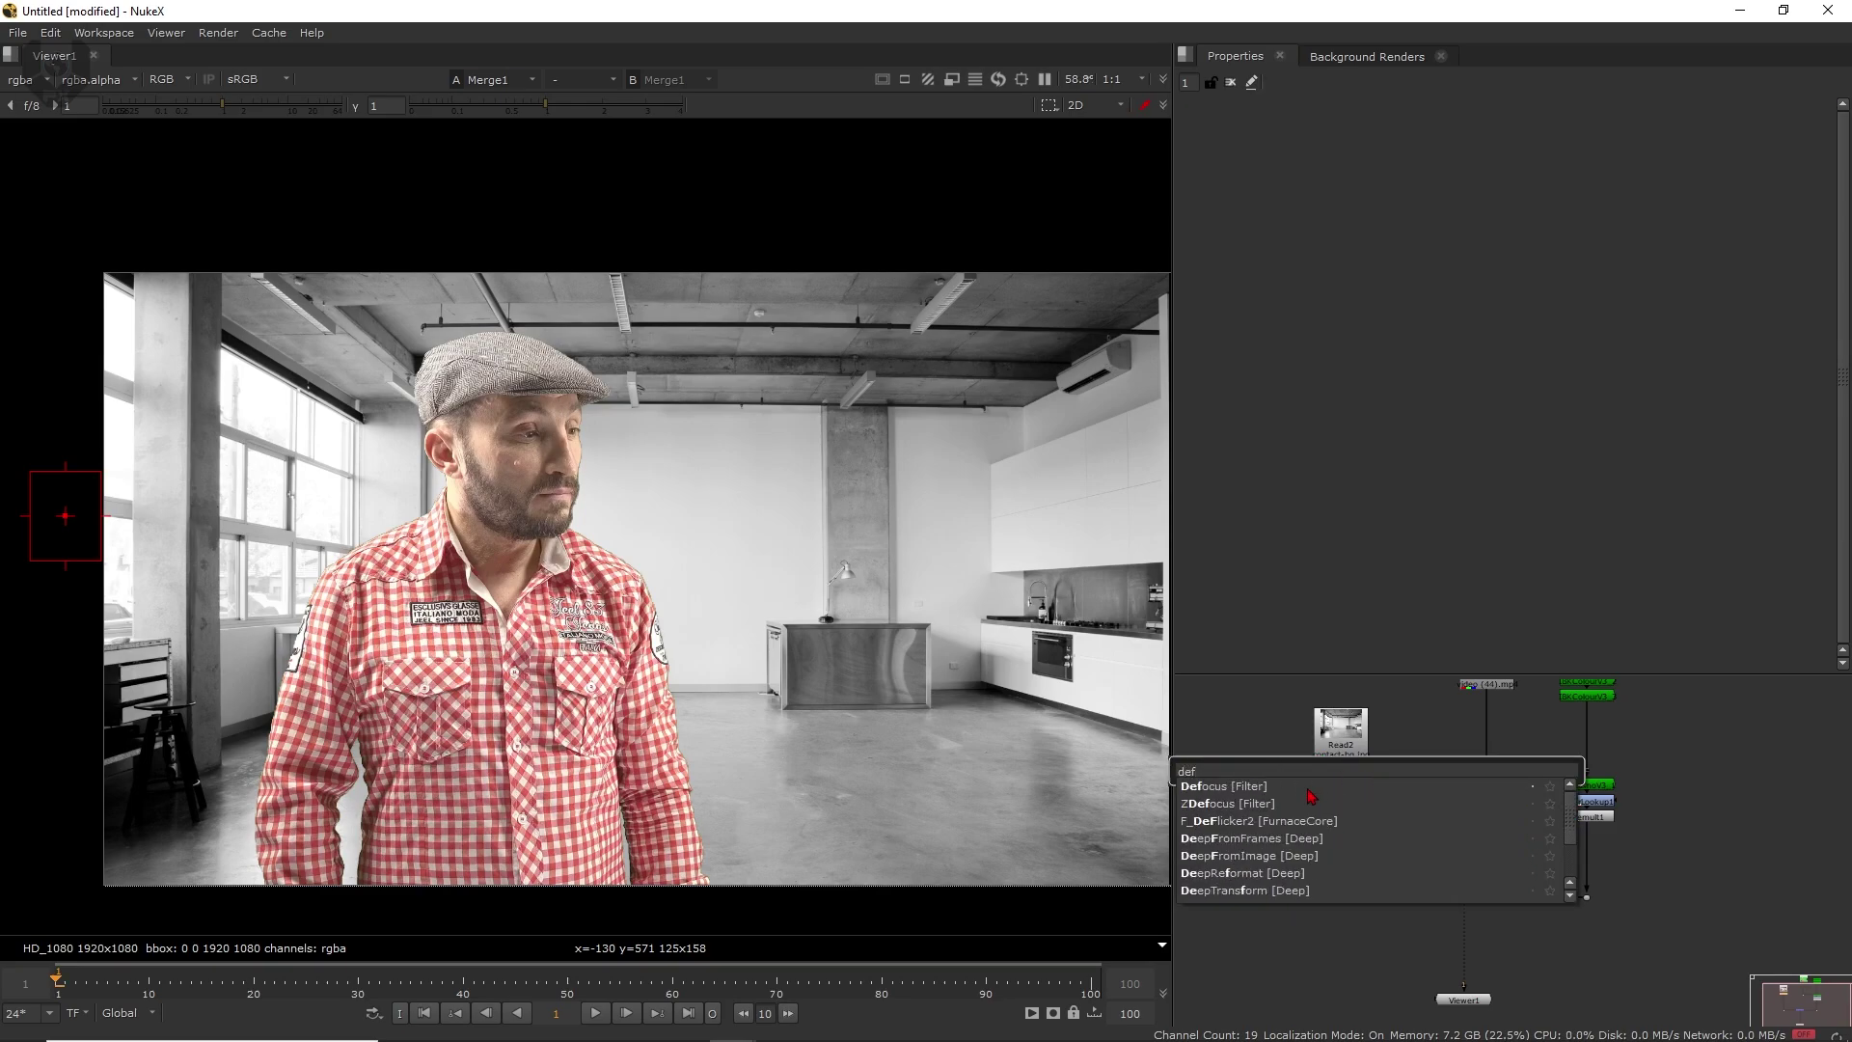
pyautogui.press('Return')
# - Blur the background by setting the Defocus node's defocus value to 5.3
pyautogui.moveTo(720, 803); pyautogui.dragTo(754, 819, button='middle')
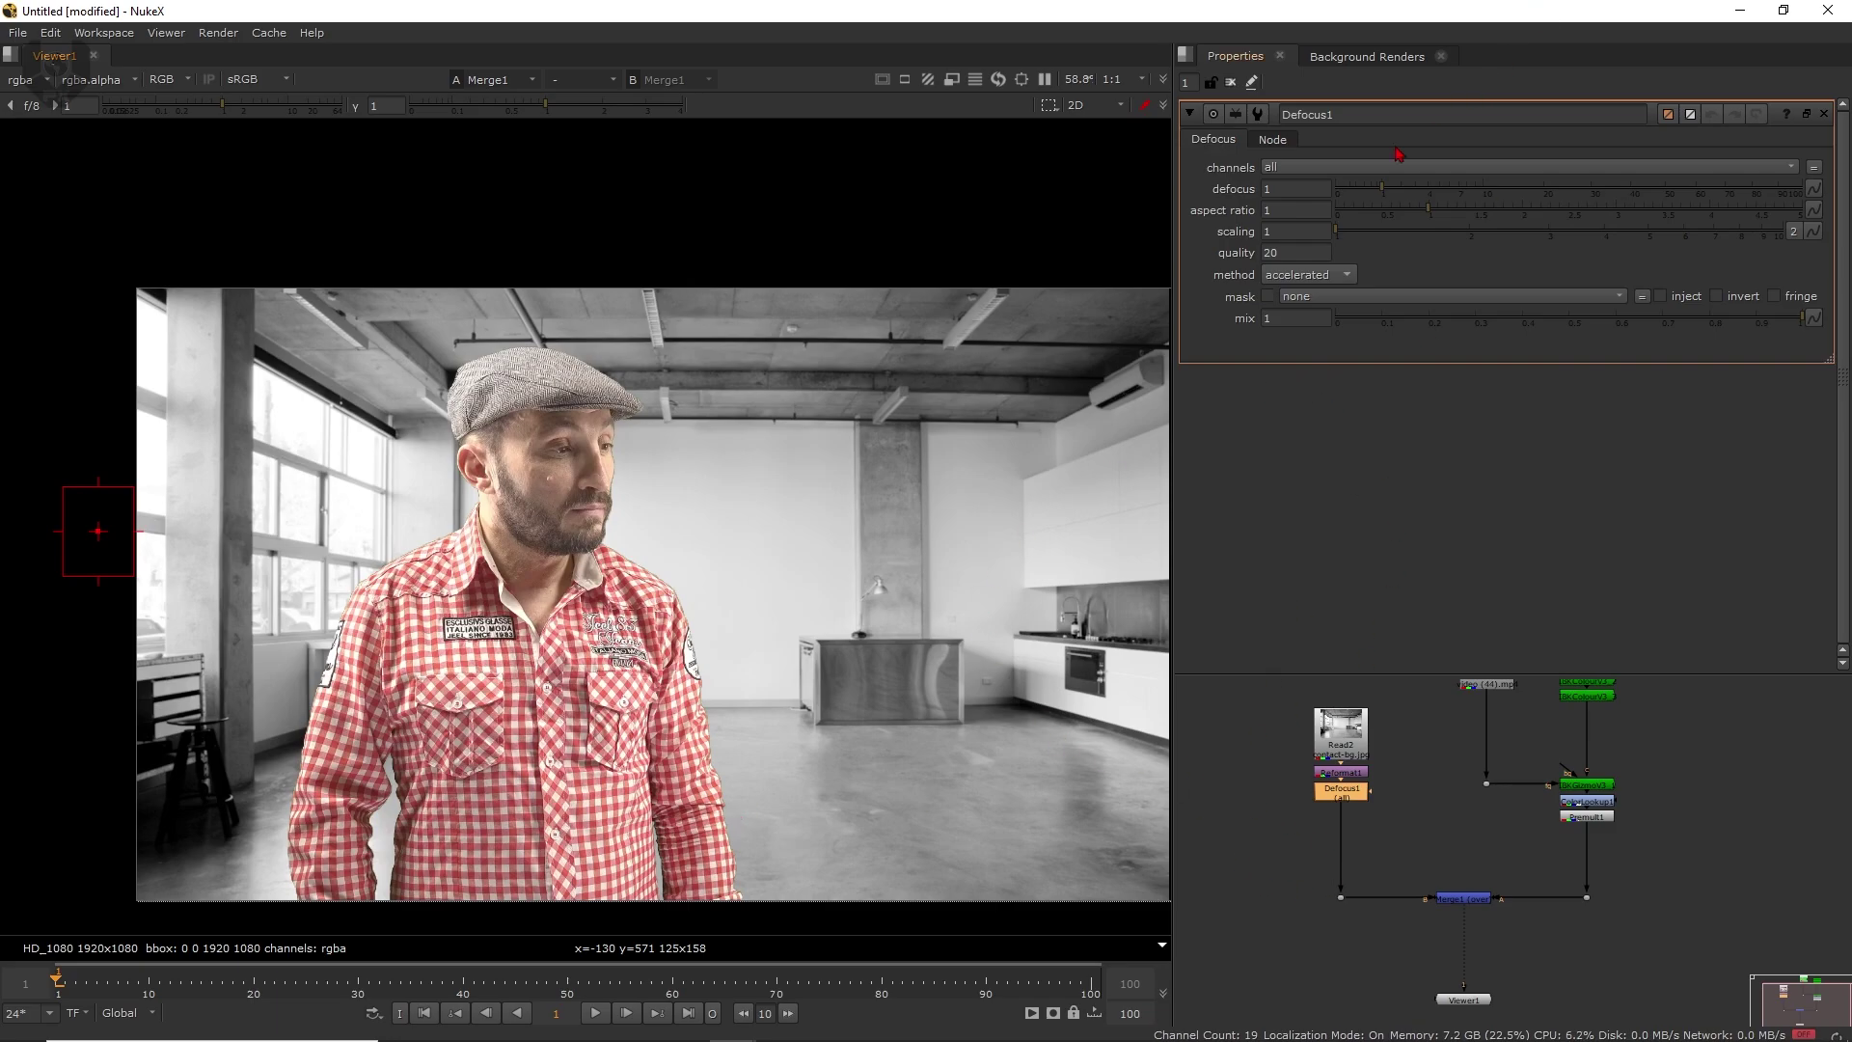
pyautogui.moveTo(1379, 193); pyautogui.dragTo(1443, 196)
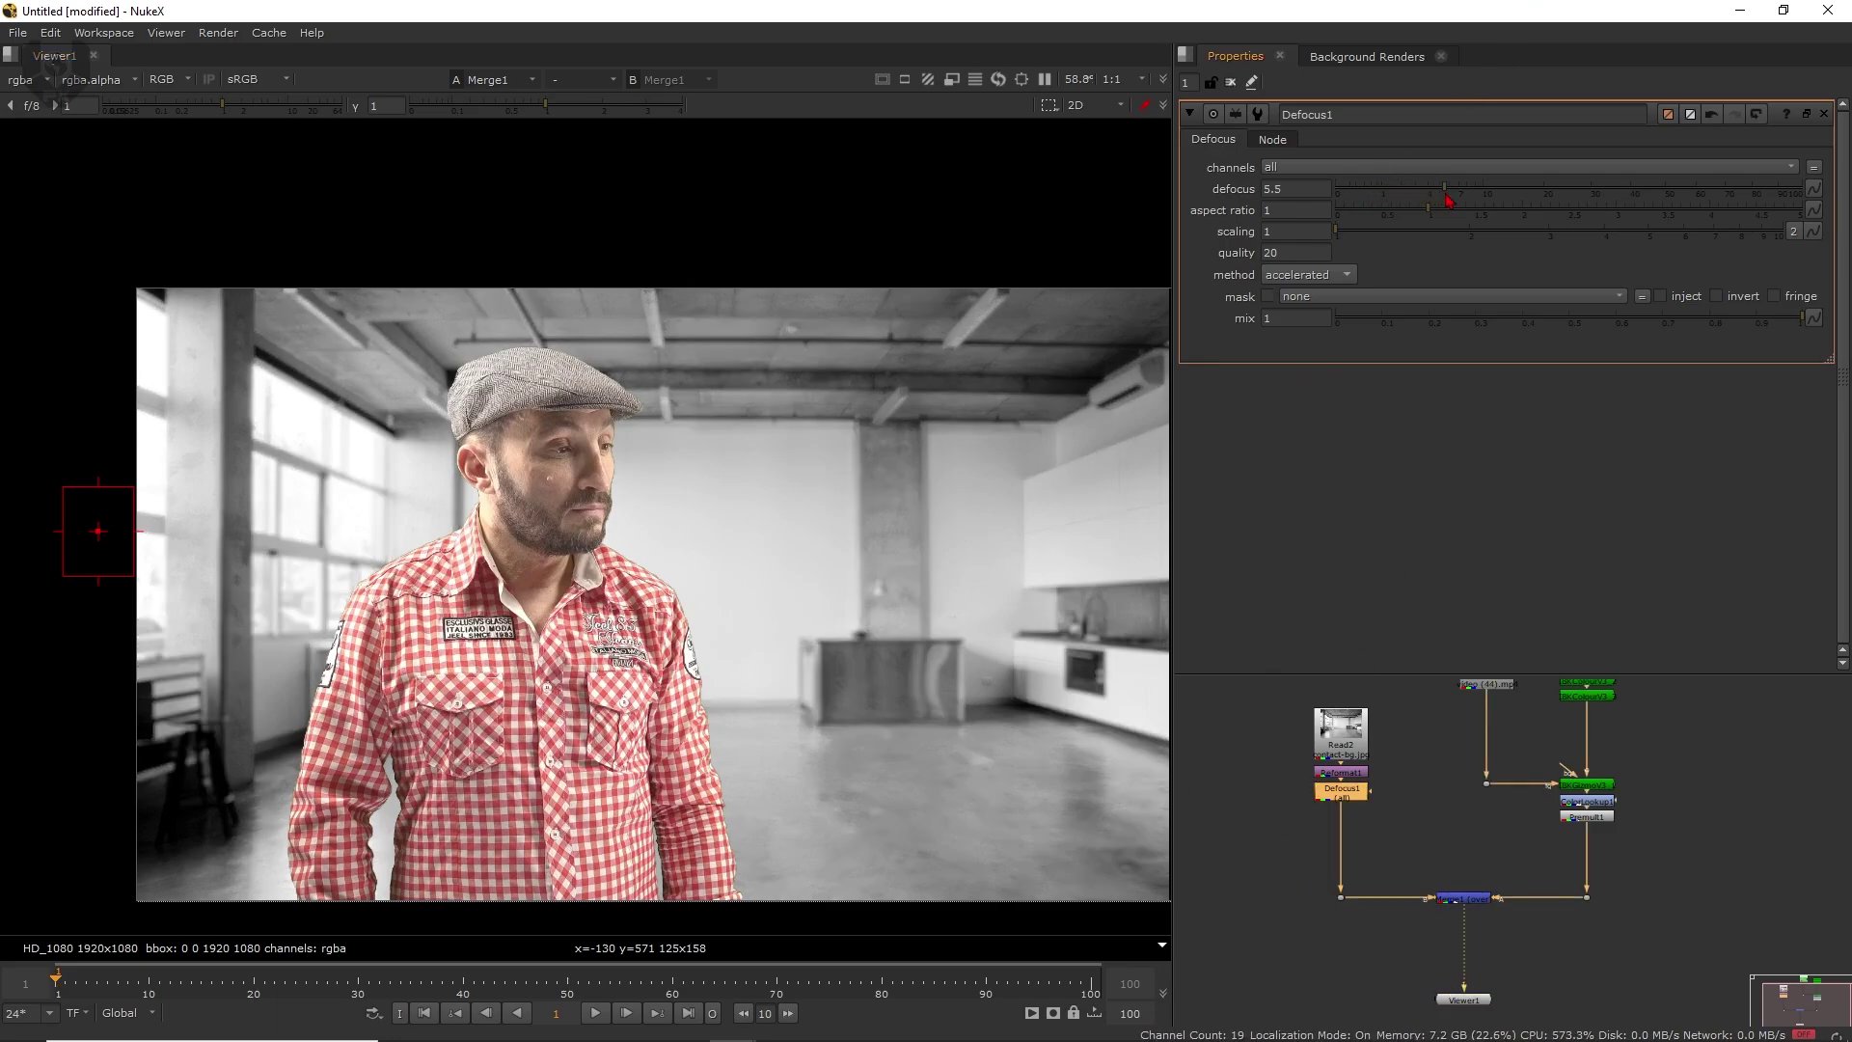
pyautogui.moveTo(716, 686); pyautogui.dragTo(815, 666, button='middle')
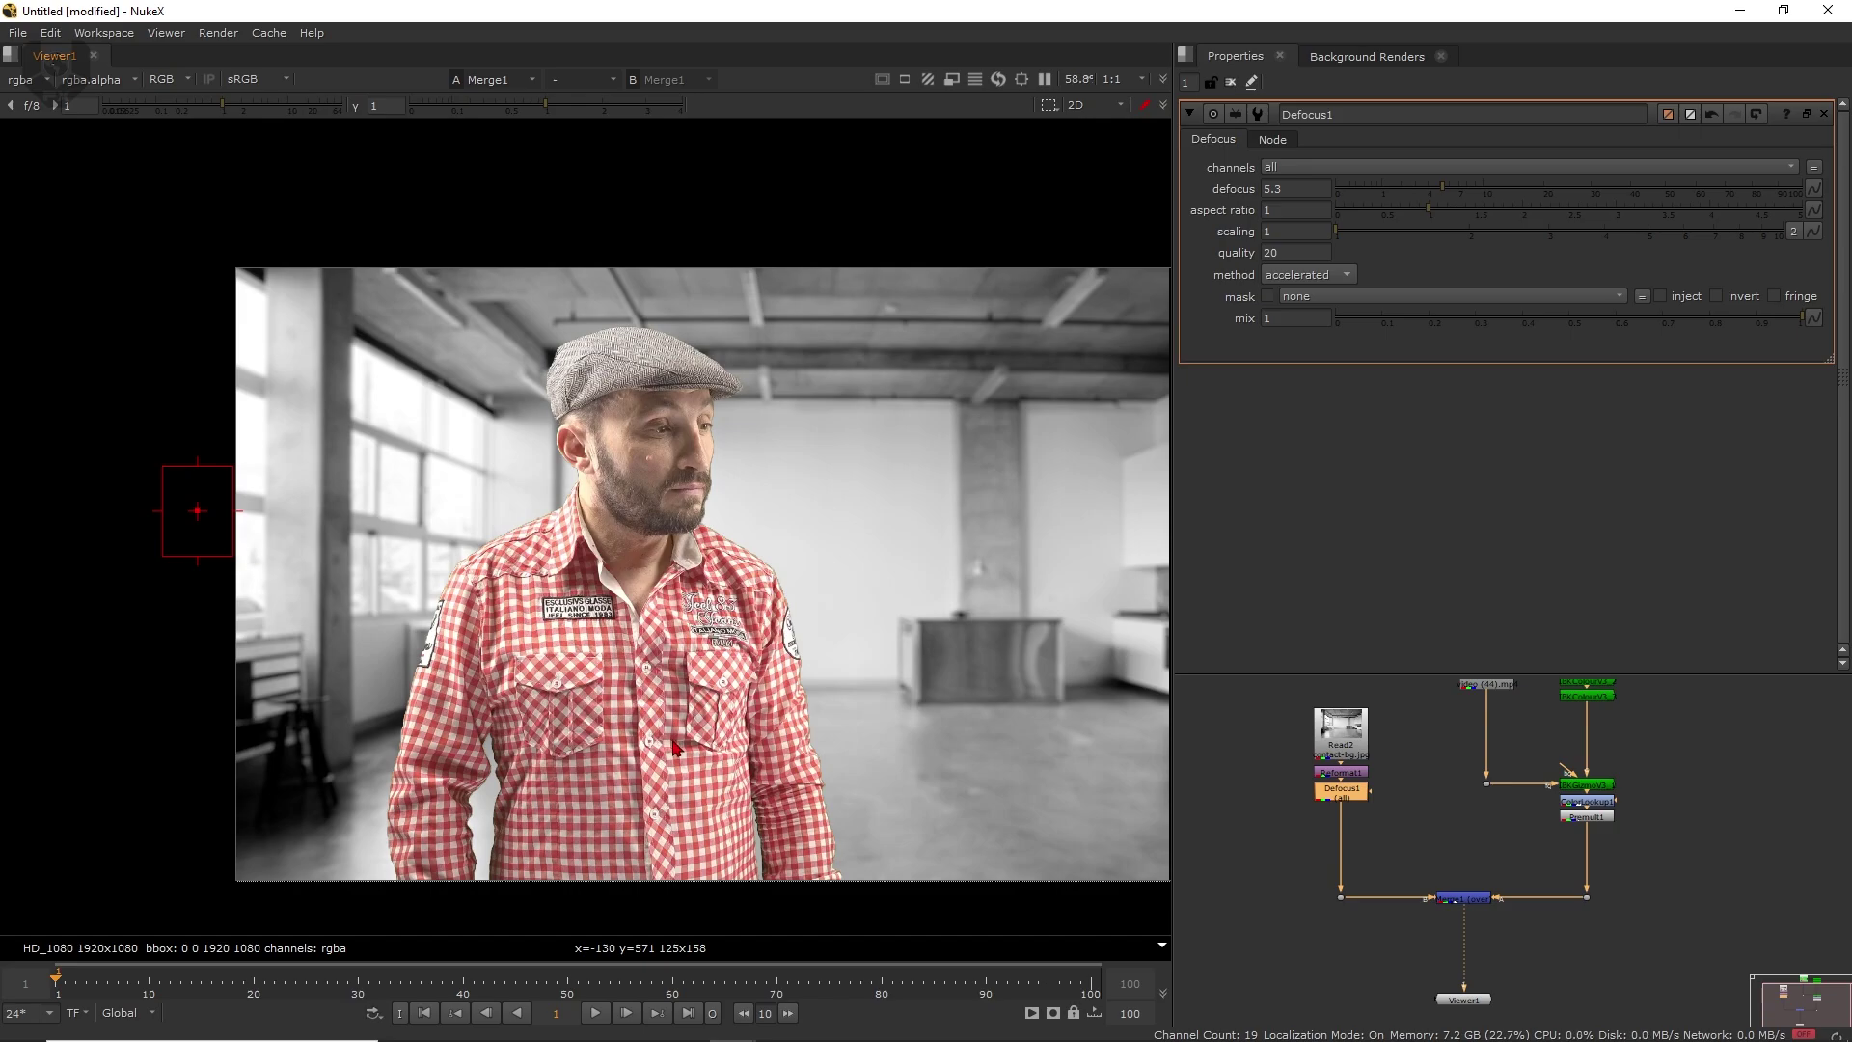
pyautogui.moveTo(707, 715); pyautogui.dragTo(673, 722, button='middle')
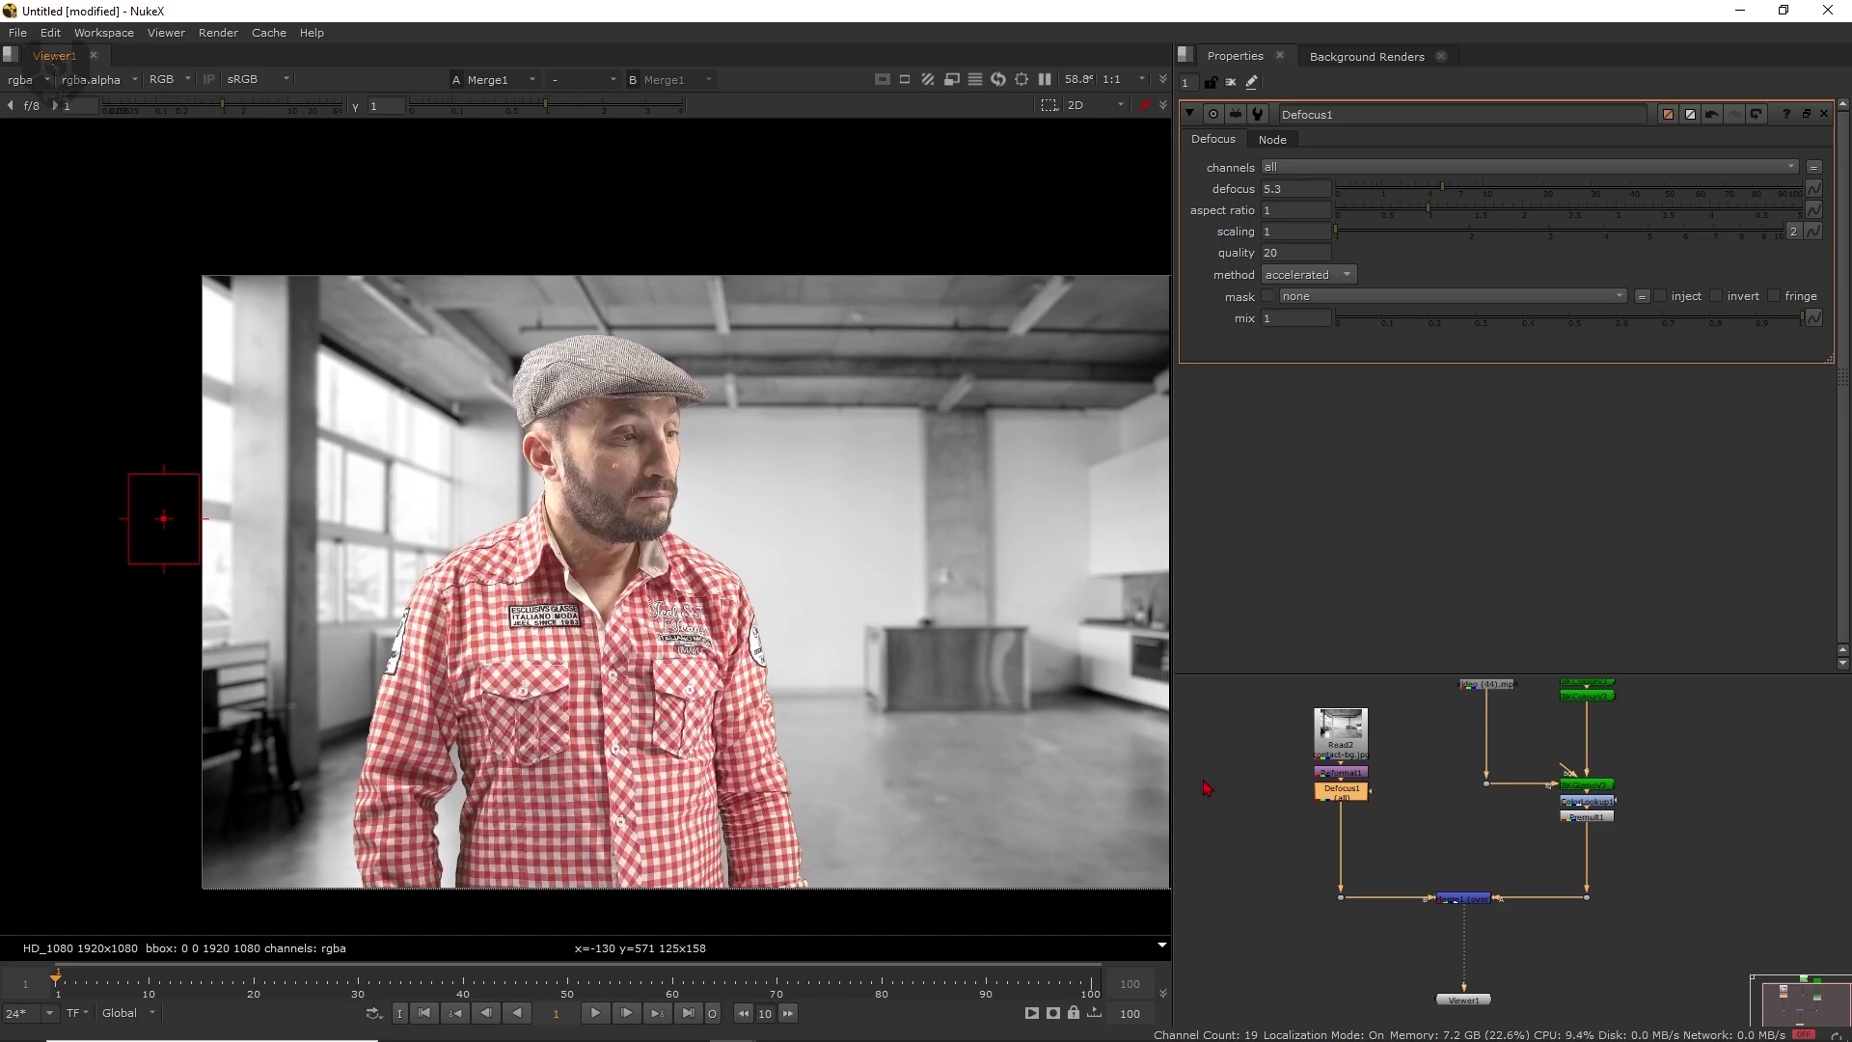
# - Add a Grade node after the Defocus and warm the background with gain red 1.06 and blue 0.94
pyautogui.press('g')
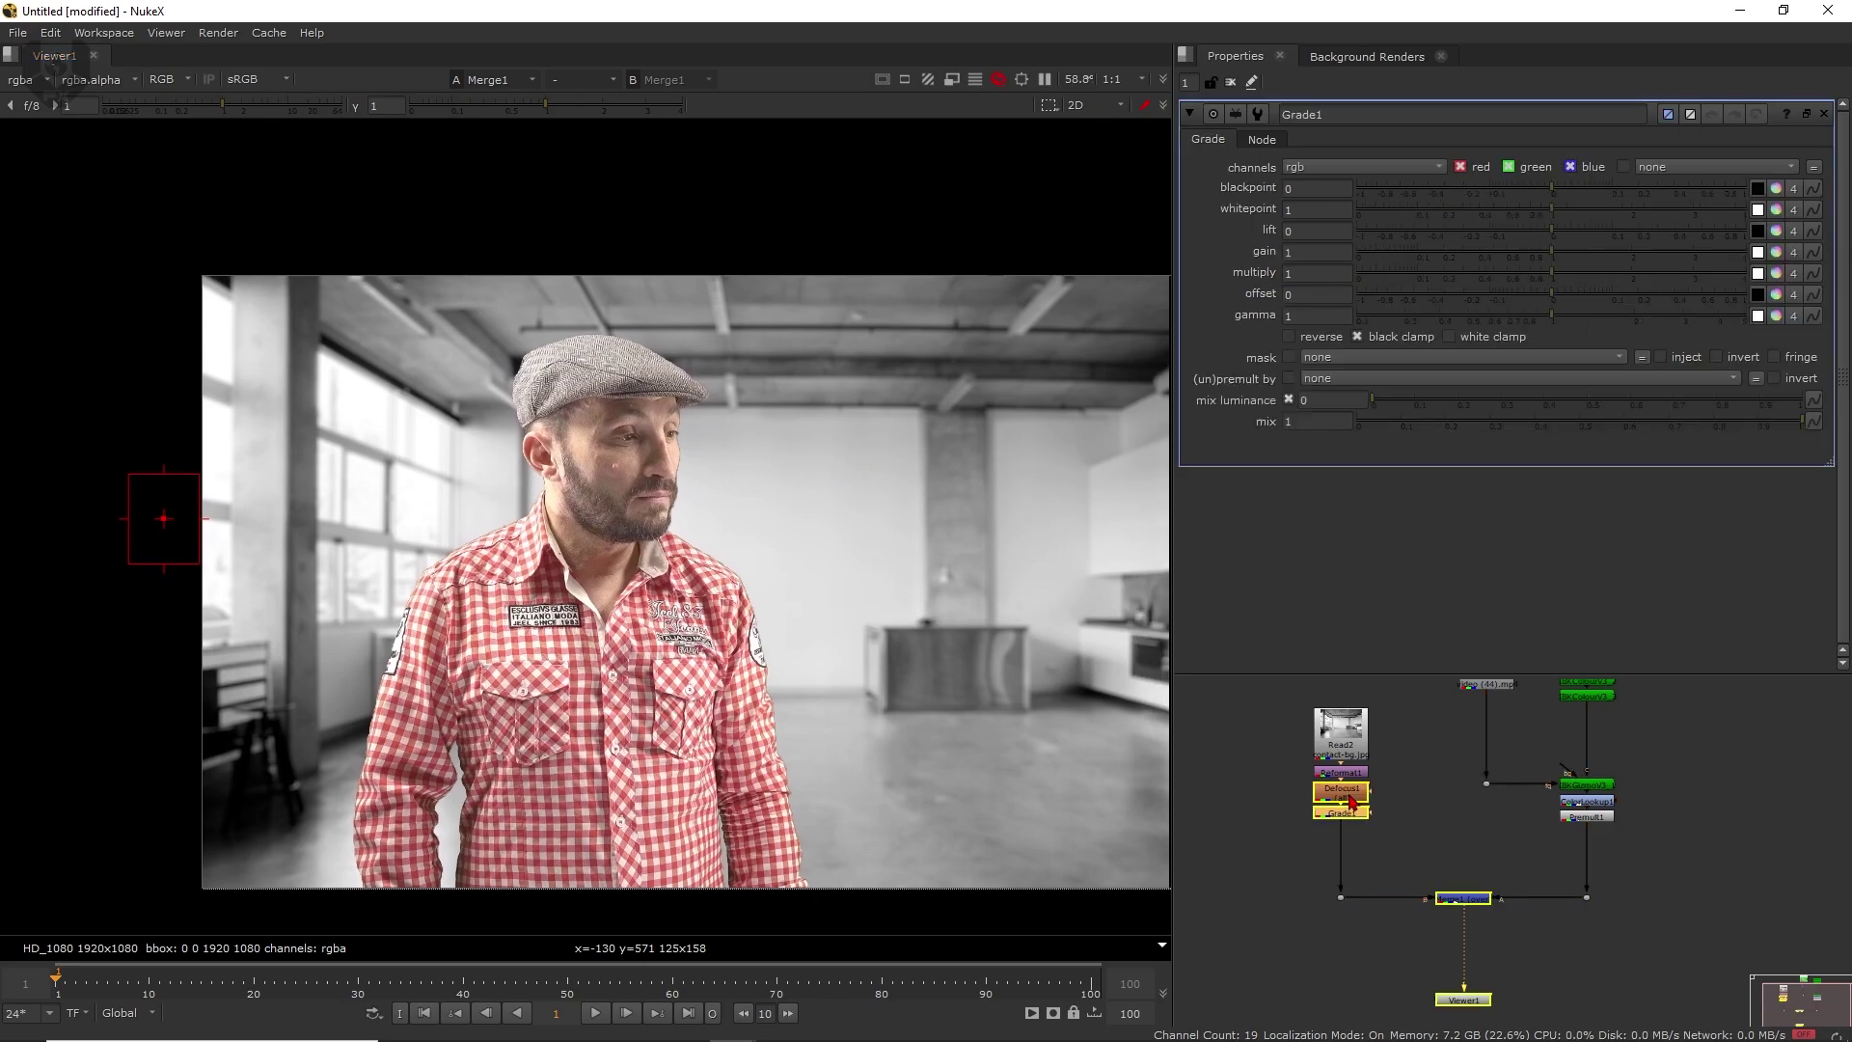
pyautogui.click(1777, 254)
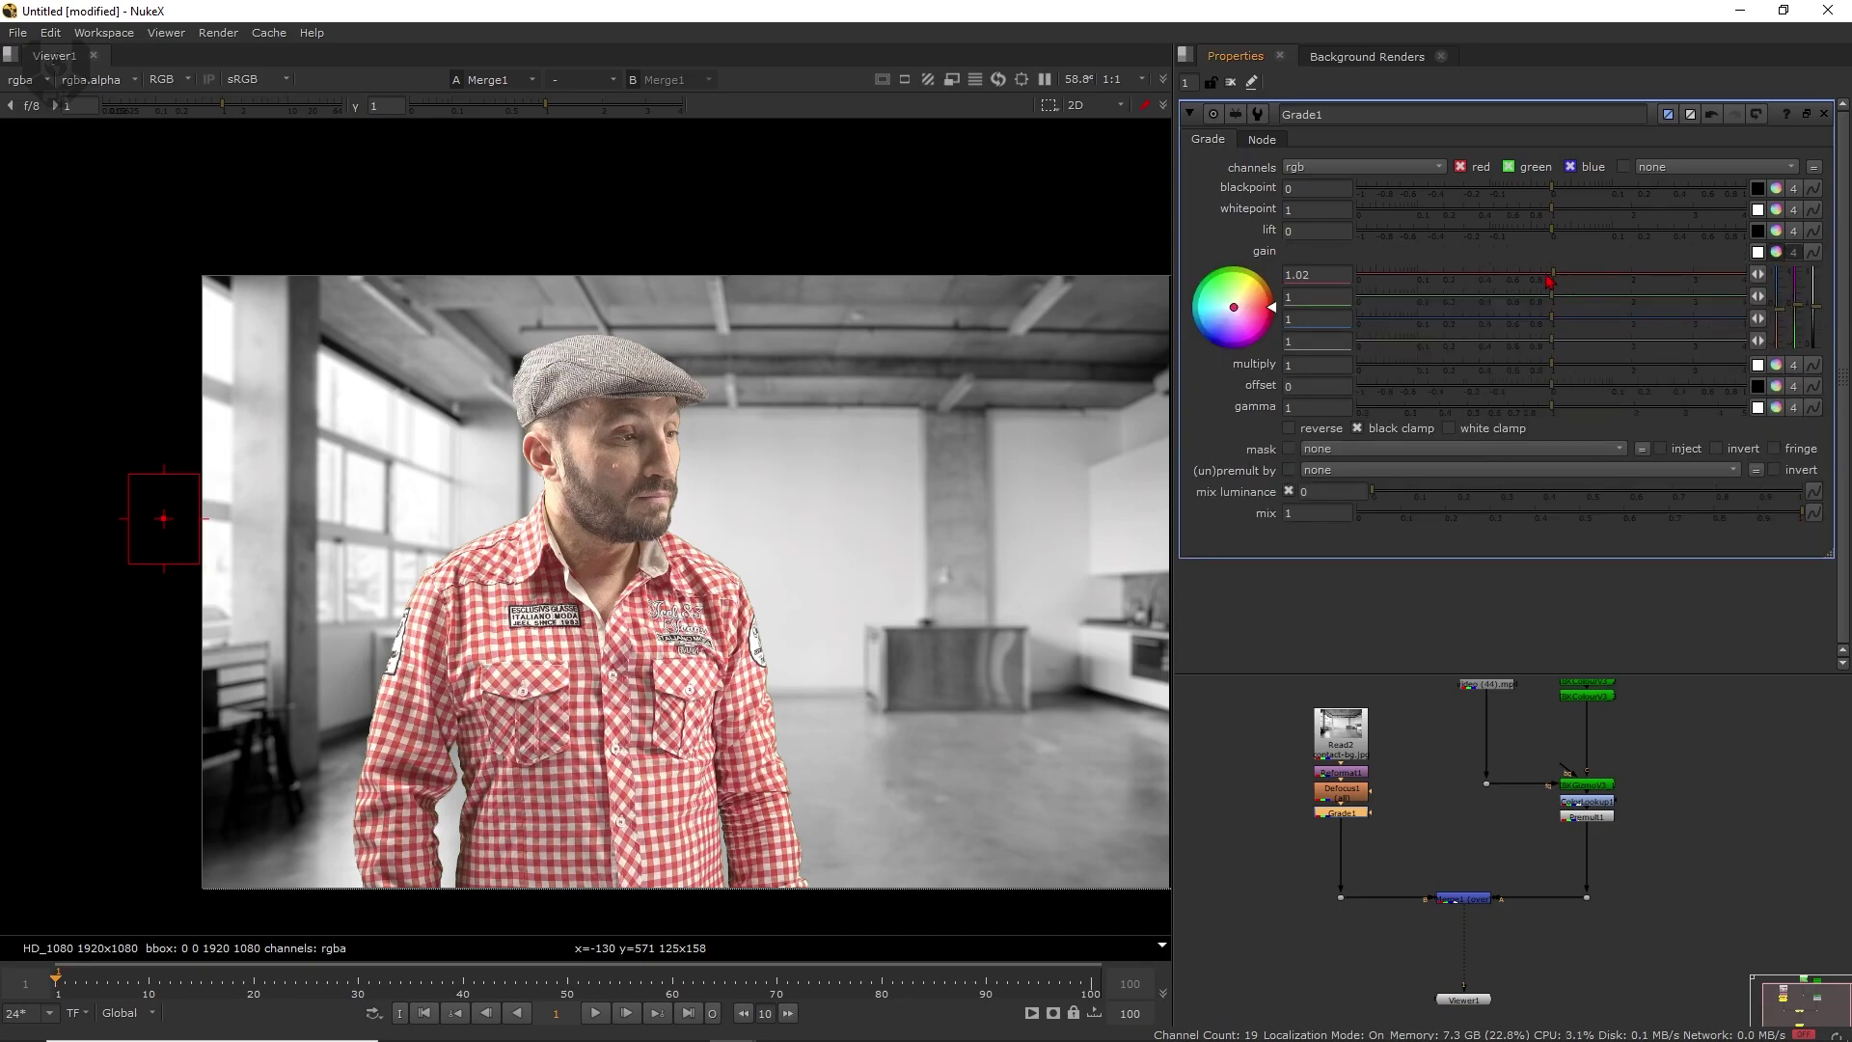
pyautogui.moveTo(1562, 281); pyautogui.dragTo(1550, 324)
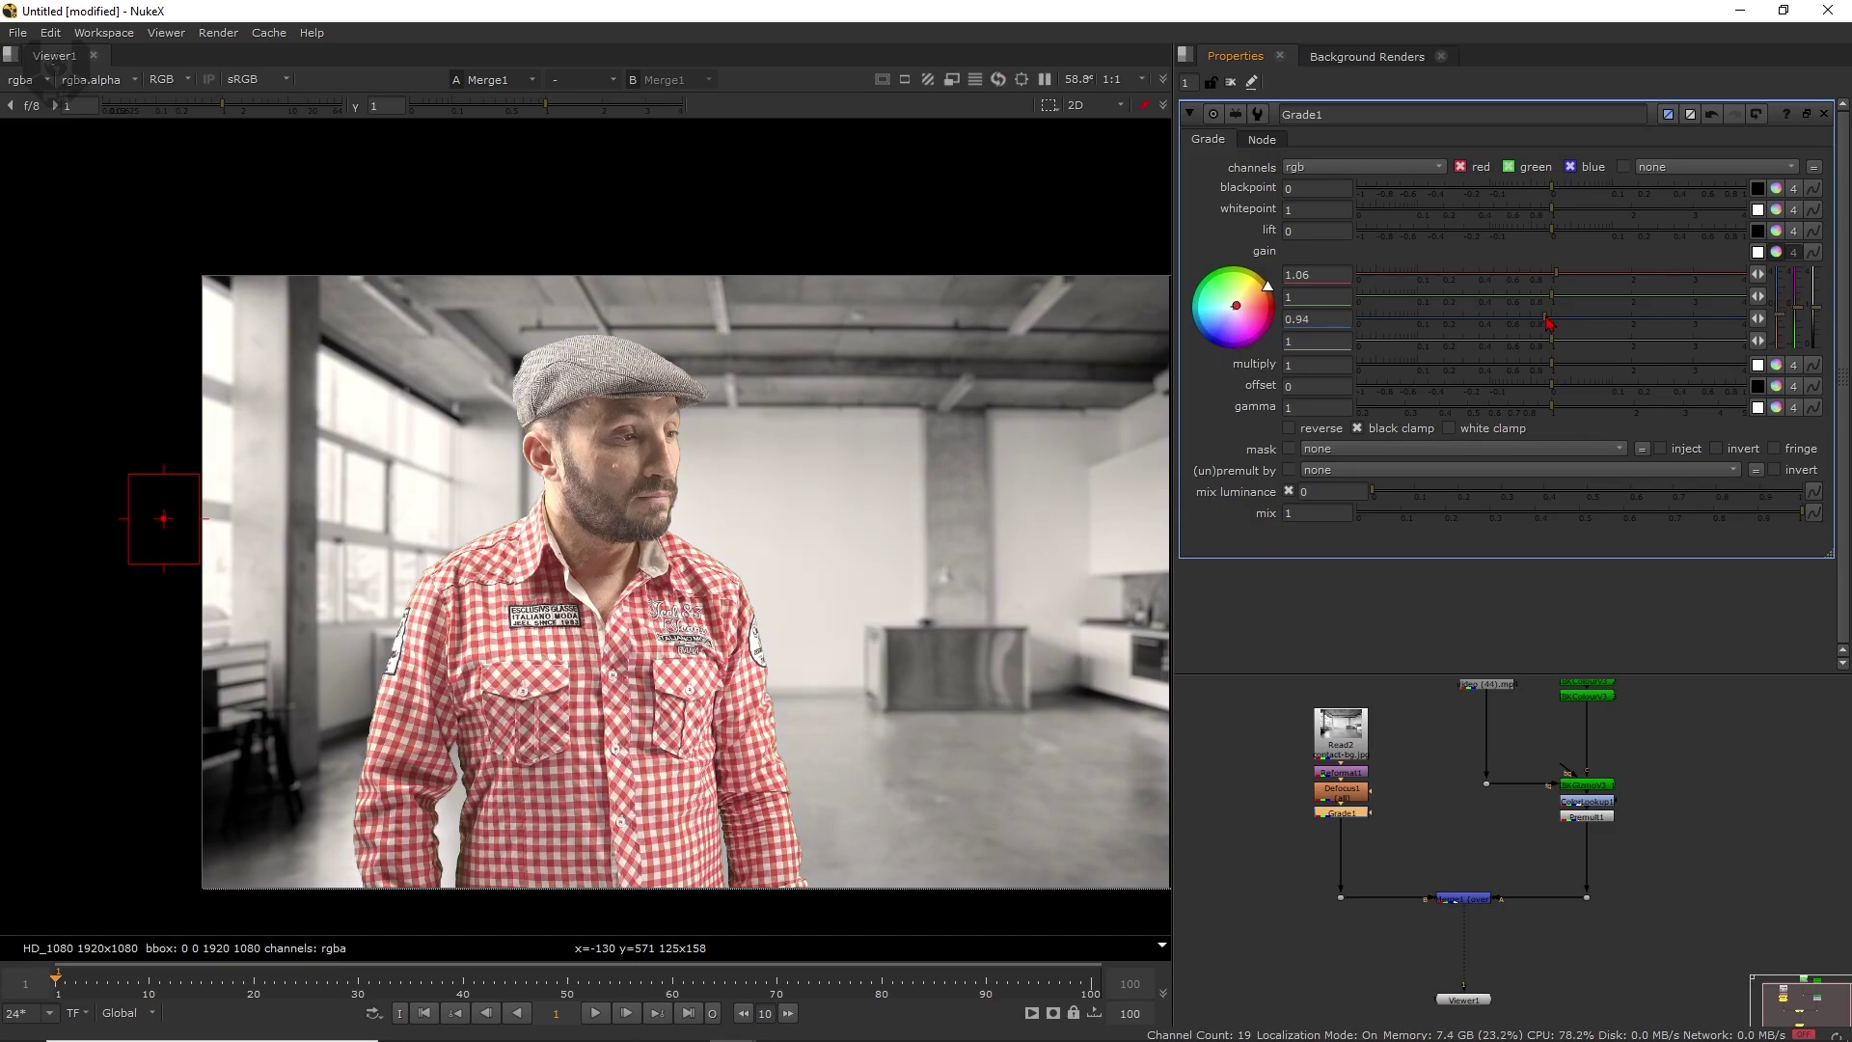
pyautogui.scroll(-2, 635, 719)
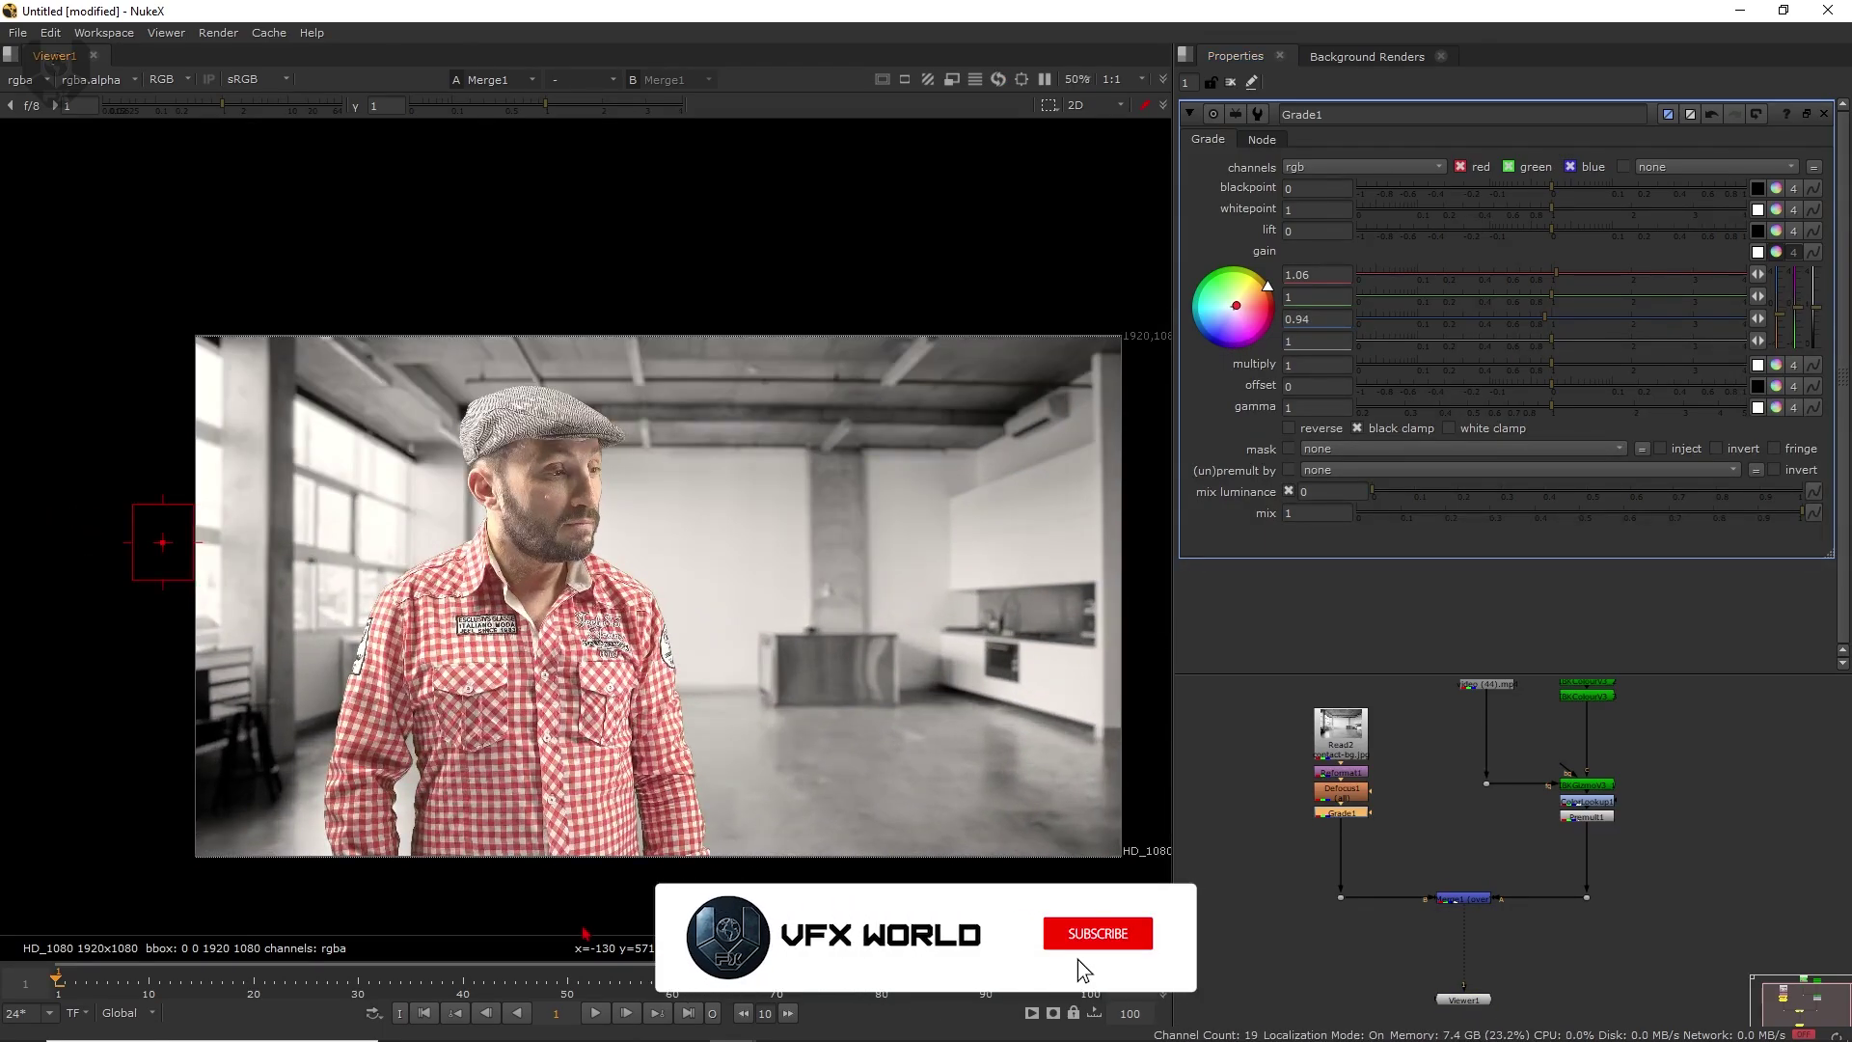
# - Play the composite to frame 50 and assign the Merge1 result and Read1 footage to separate Viewer inputs for comparing the cap's edge
pyautogui.click(595, 1013)
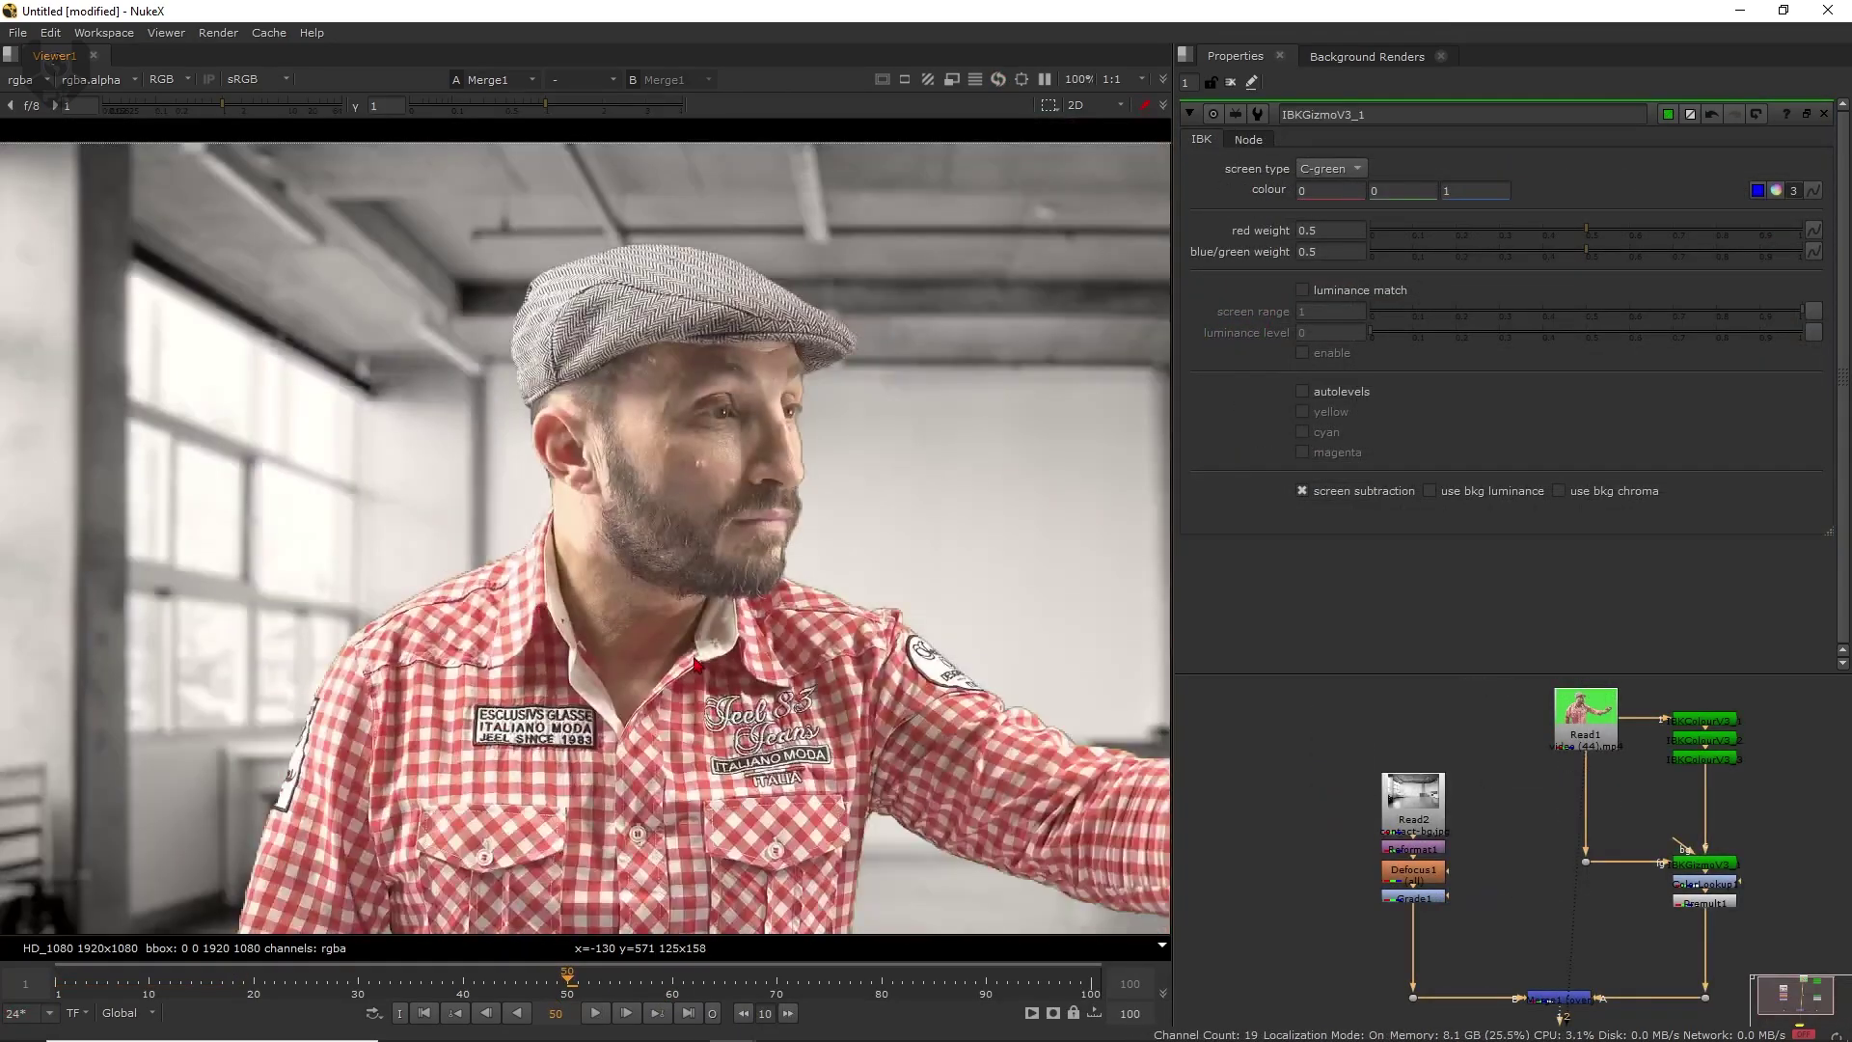
pyautogui.scroll(6, 690, 308)
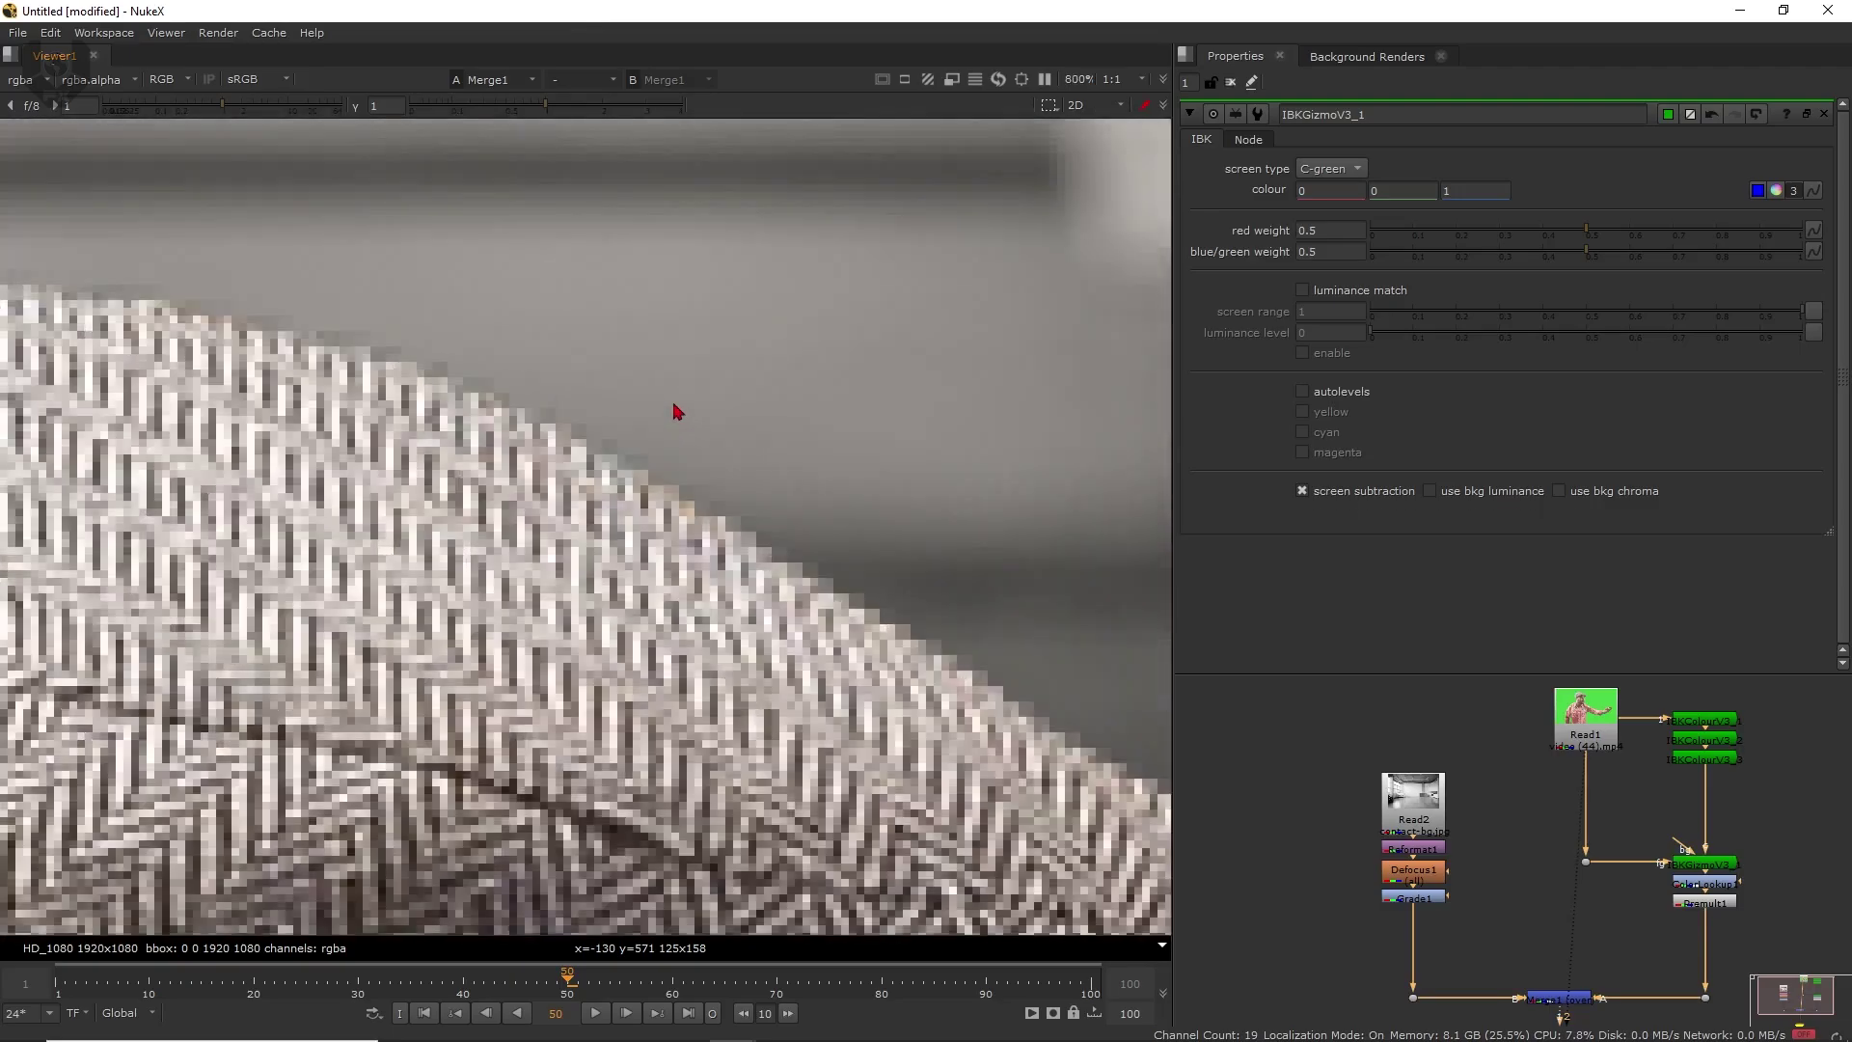
pyautogui.moveTo(1680, 917); pyautogui.dragTo(1627, 867, button='middle')
pyautogui.moveTo(1469, 980); pyautogui.dragTo(1486, 895, button='middle')
pyautogui.click(1517, 875)
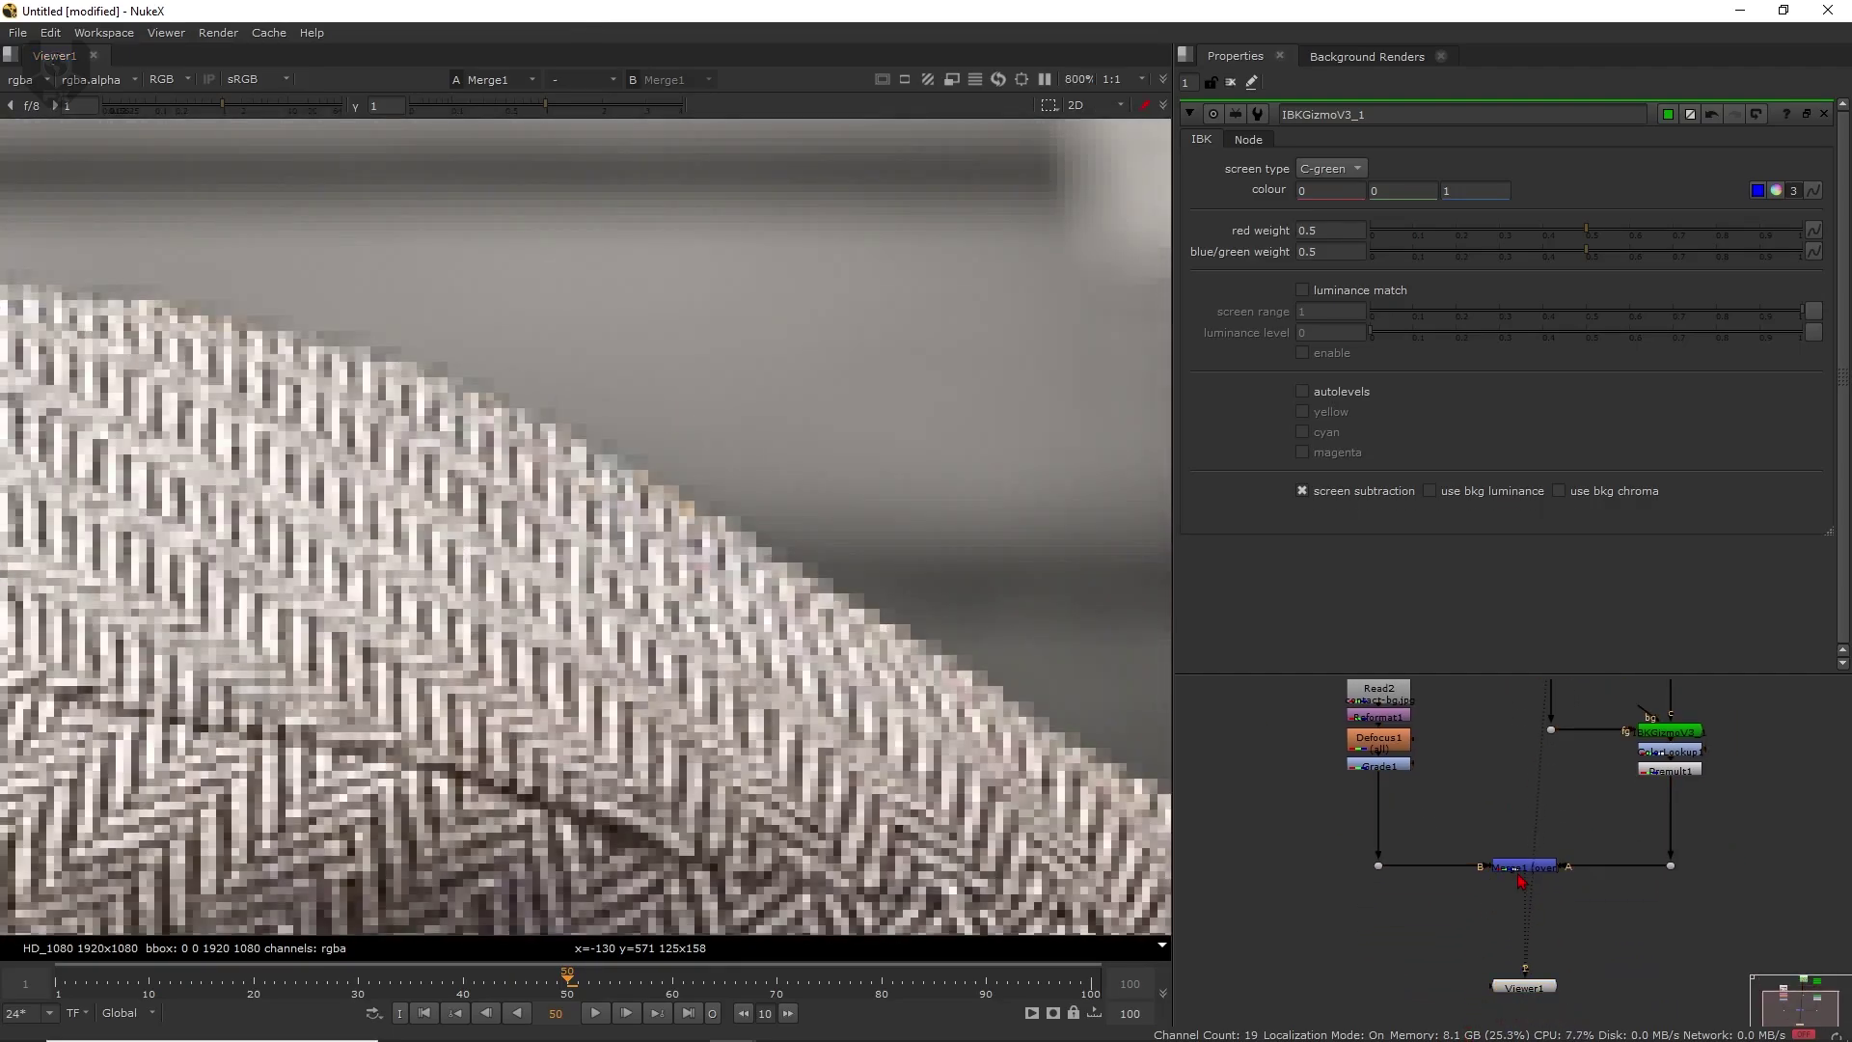
pyautogui.moveTo(1532, 831); pyautogui.dragTo(1505, 961, button='middle')
pyautogui.click(1536, 735)
pyautogui.press('1')
pyautogui.click(1314, 736)
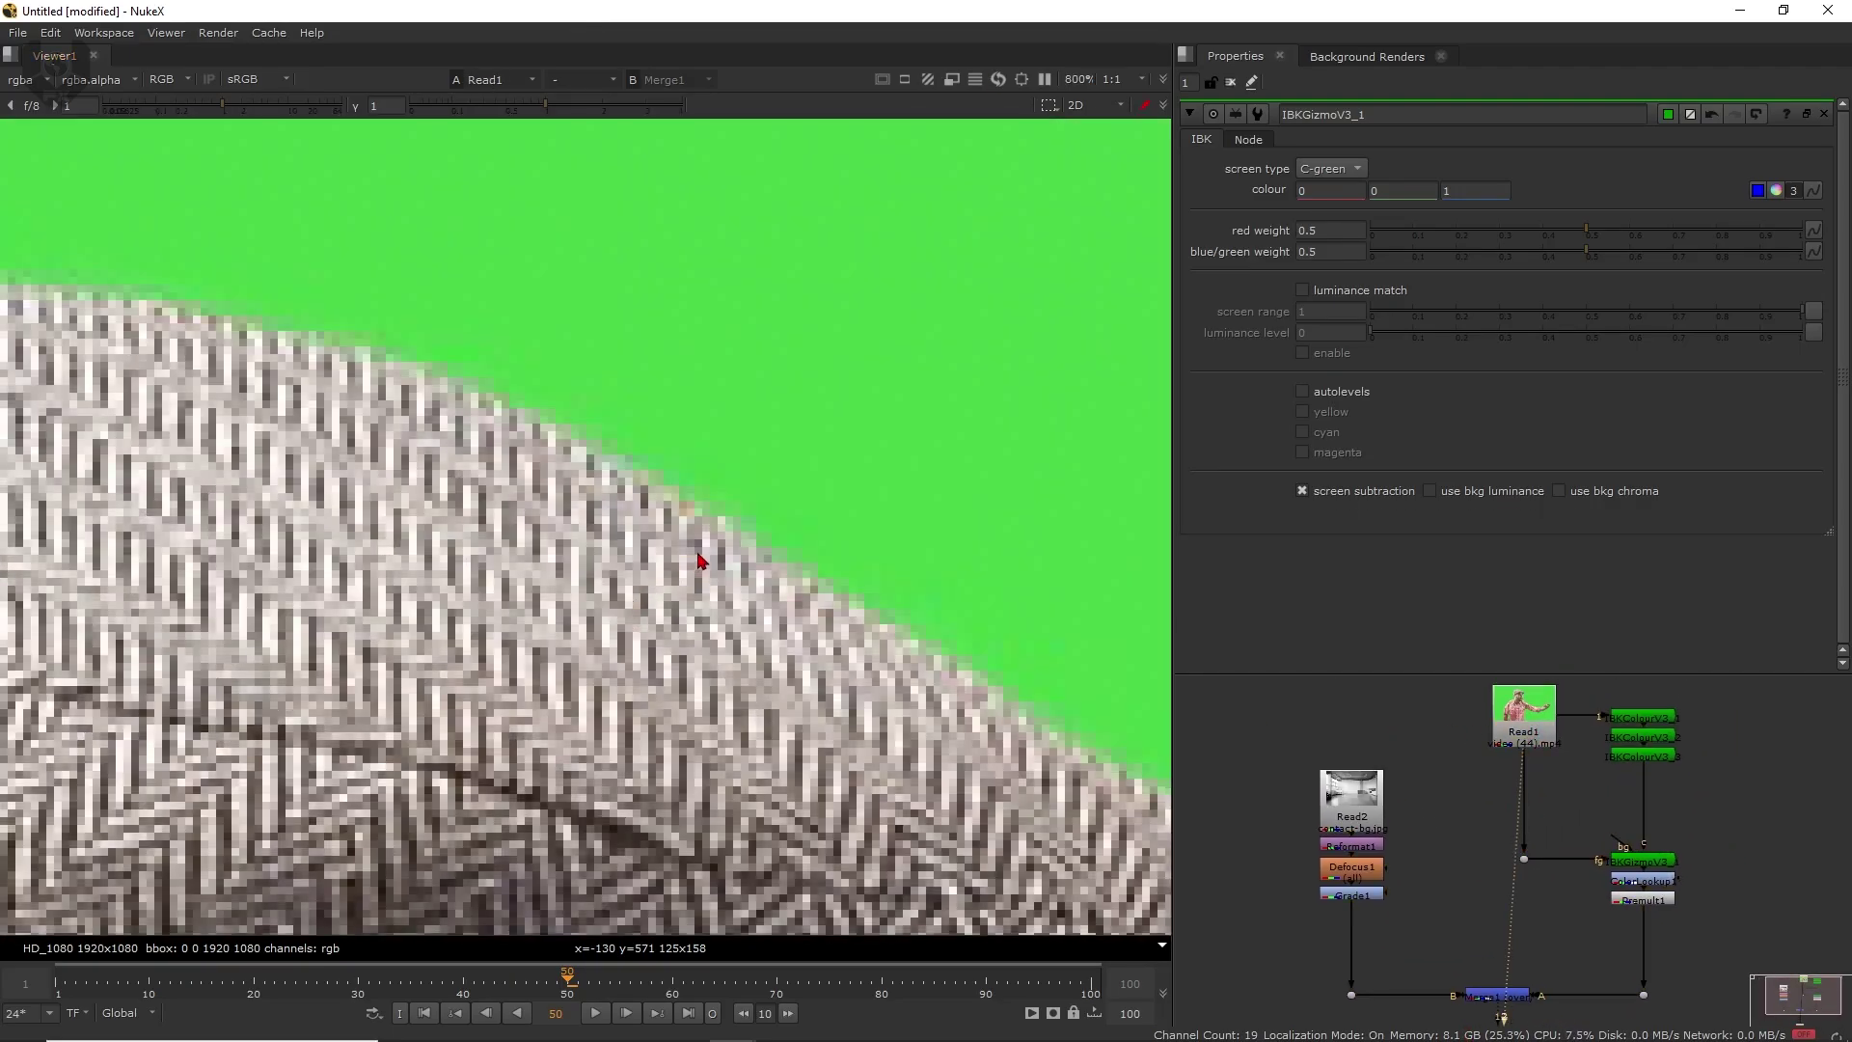
# - Compare the original footage with the composite along the edges of the cap, face and shirt sleeve
pyautogui.scroll(-2, 694, 573)
pyautogui.scroll(-2, 288, 489)
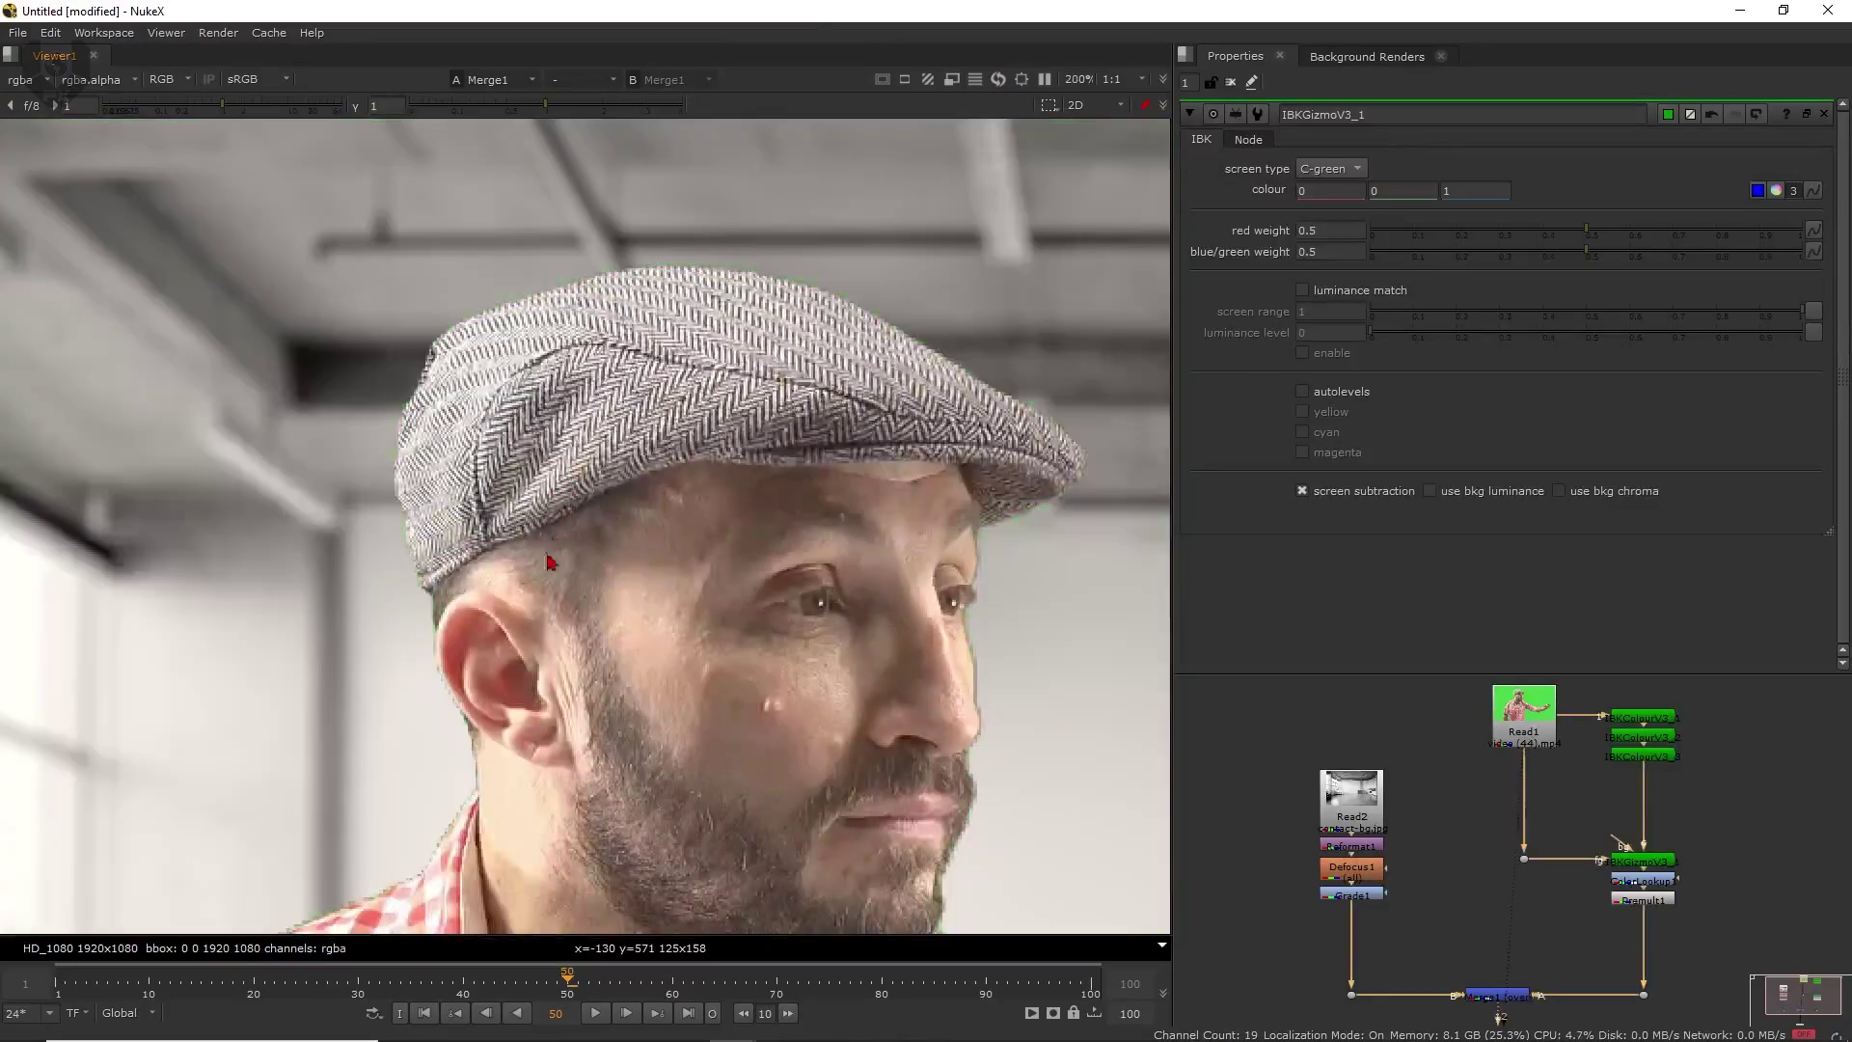
pyautogui.press('2')
pyautogui.moveTo(424, 759); pyautogui.dragTo(658, 354, button='middle')
pyautogui.press('1')
pyautogui.press('2')
pyautogui.moveTo(354, 772); pyautogui.dragTo(488, 272, button='middle')
pyautogui.press('1')
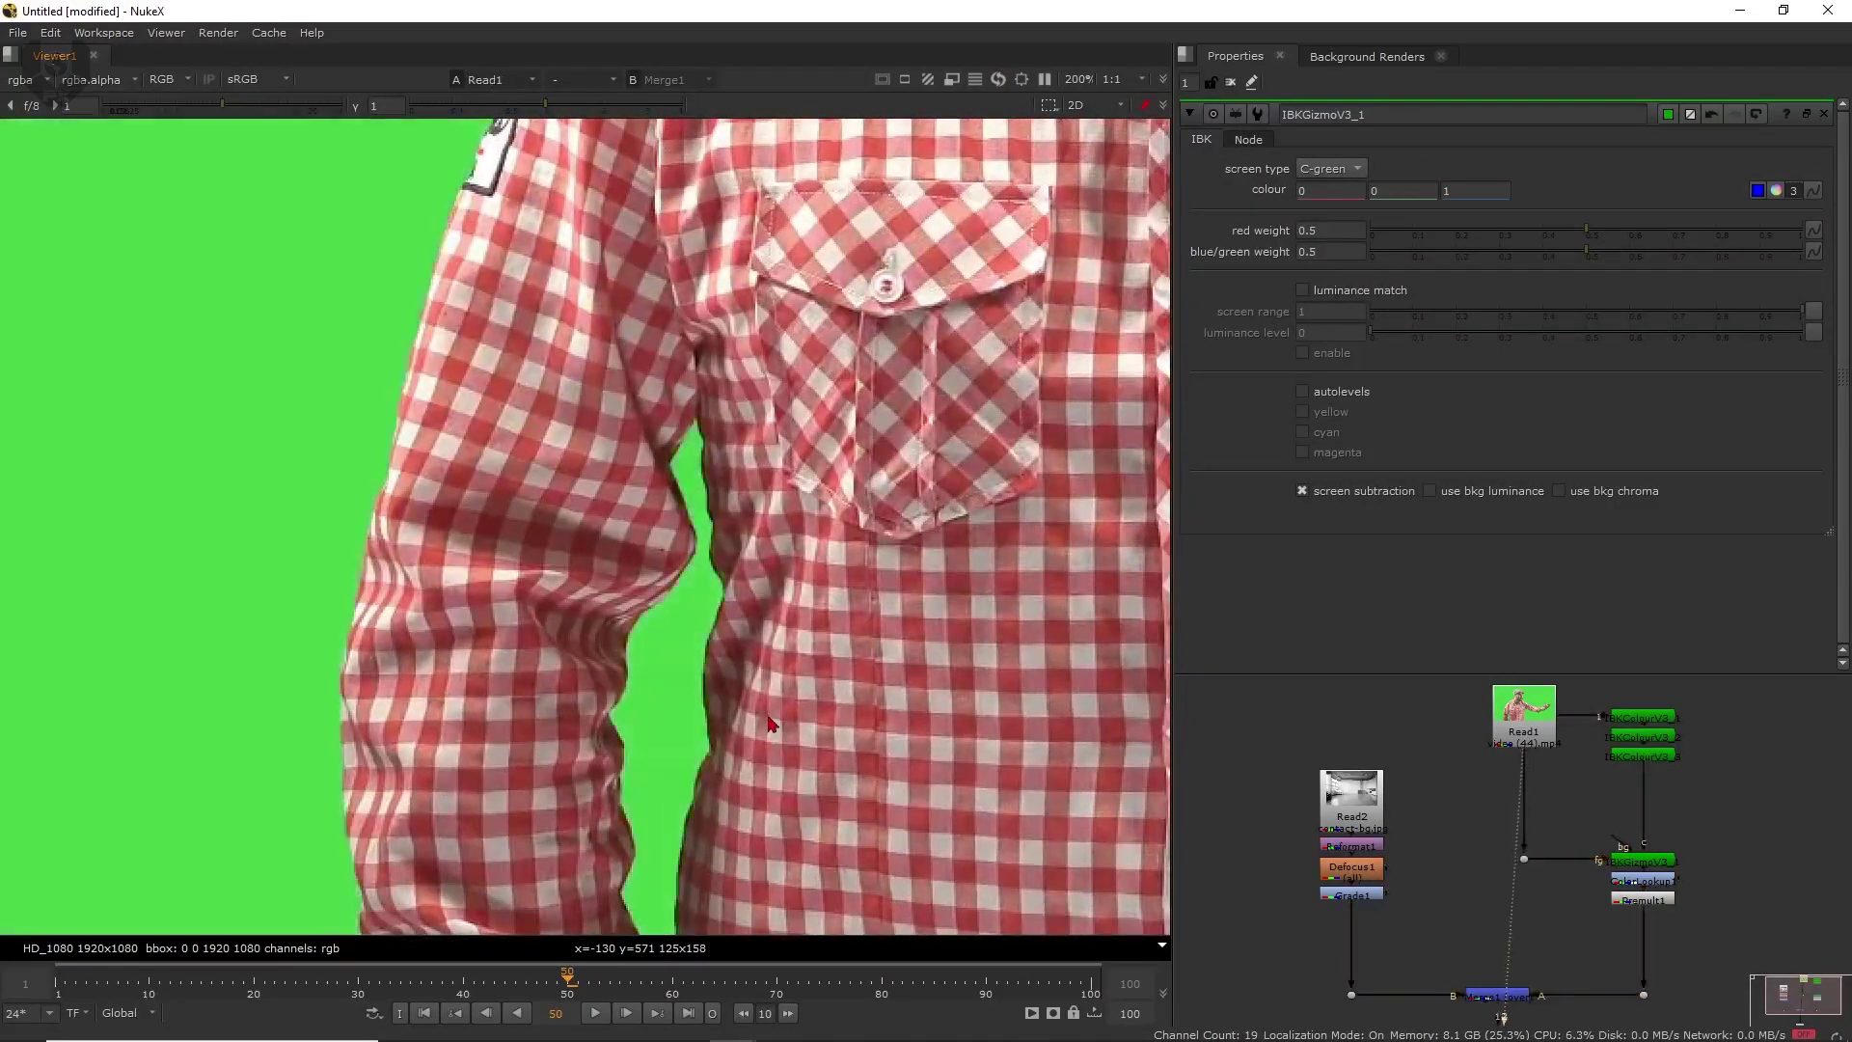
# - Compare the footage and composite across the torso, and inspect the composited edge of the outstretched arm
pyautogui.press('2')
pyautogui.scroll(-2, 772, 724)
pyautogui.press('1')
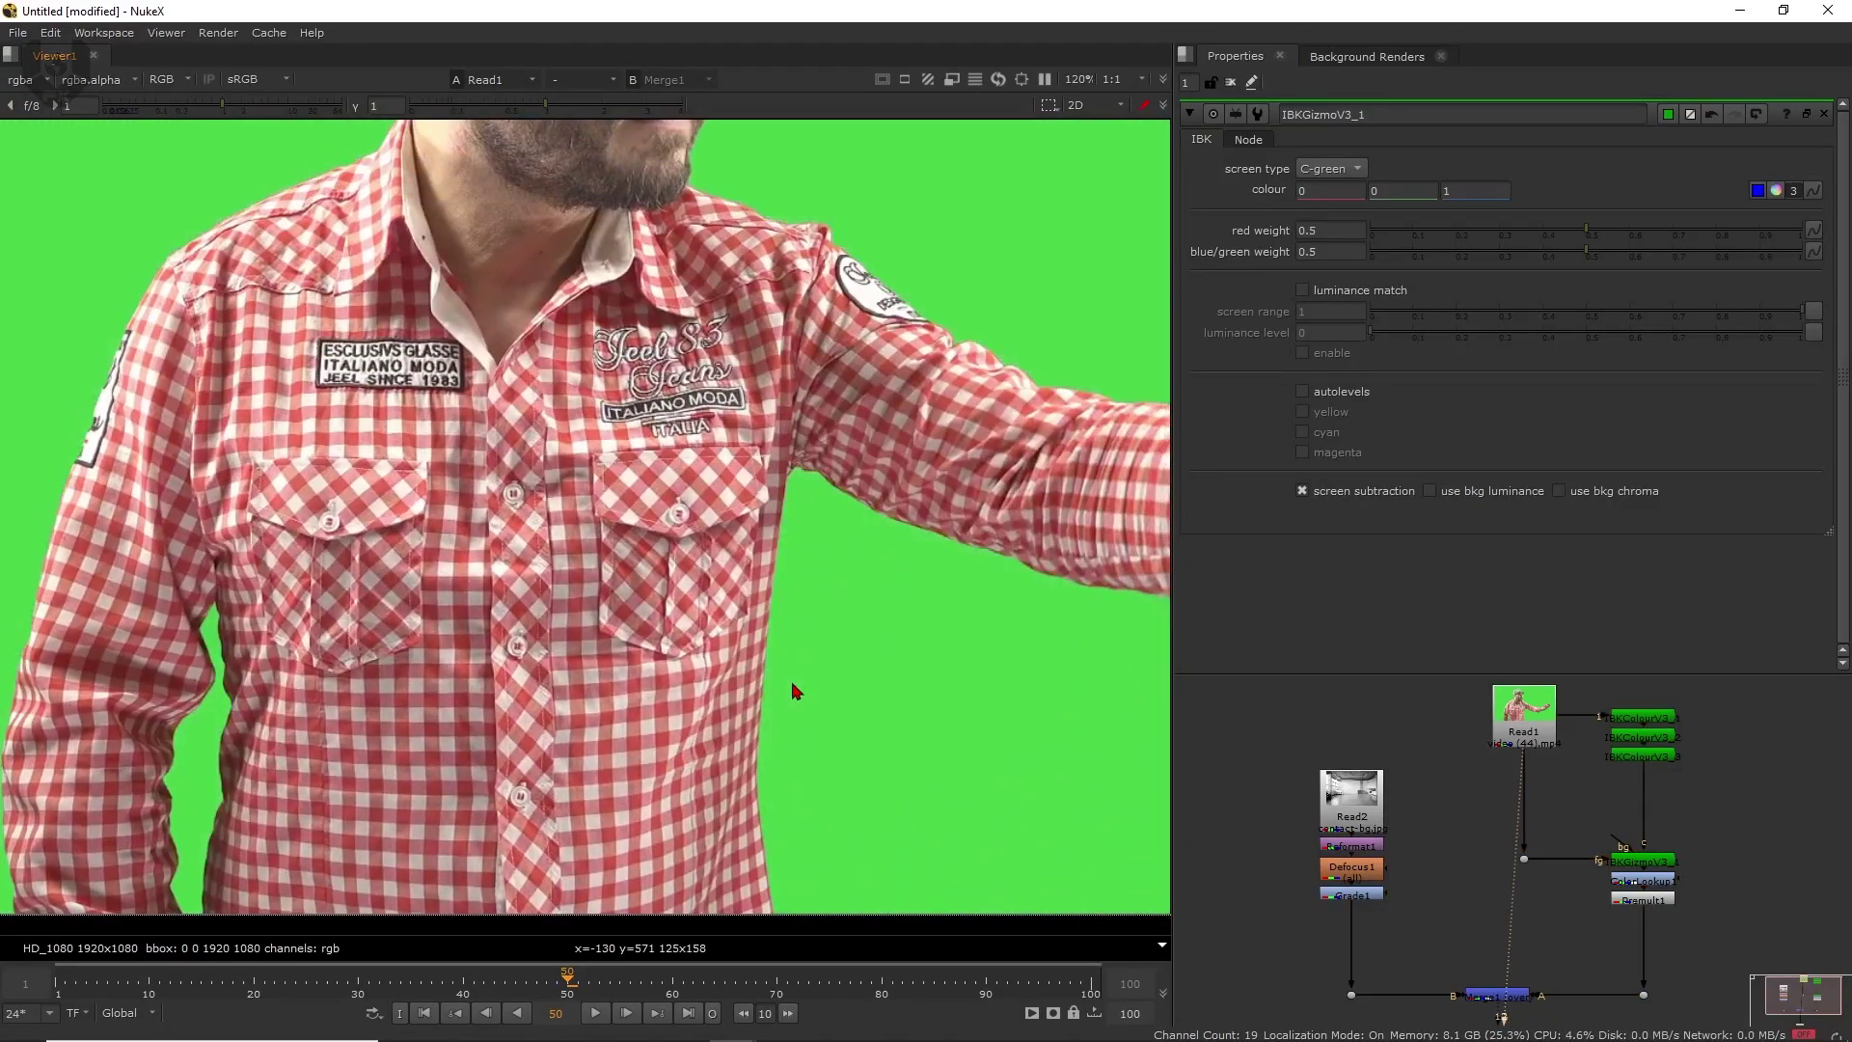
pyautogui.press('2')
pyautogui.scroll(-4, 847, 521)
pyautogui.scroll(3, 839, 625)
pyautogui.moveTo(842, 621); pyautogui.dragTo(807, 648, button='middle')
pyautogui.scroll(-2, 802, 673)
pyautogui.scroll(2, 804, 678)
pyautogui.moveTo(968, 733); pyautogui.dragTo(844, 733, button='middle')
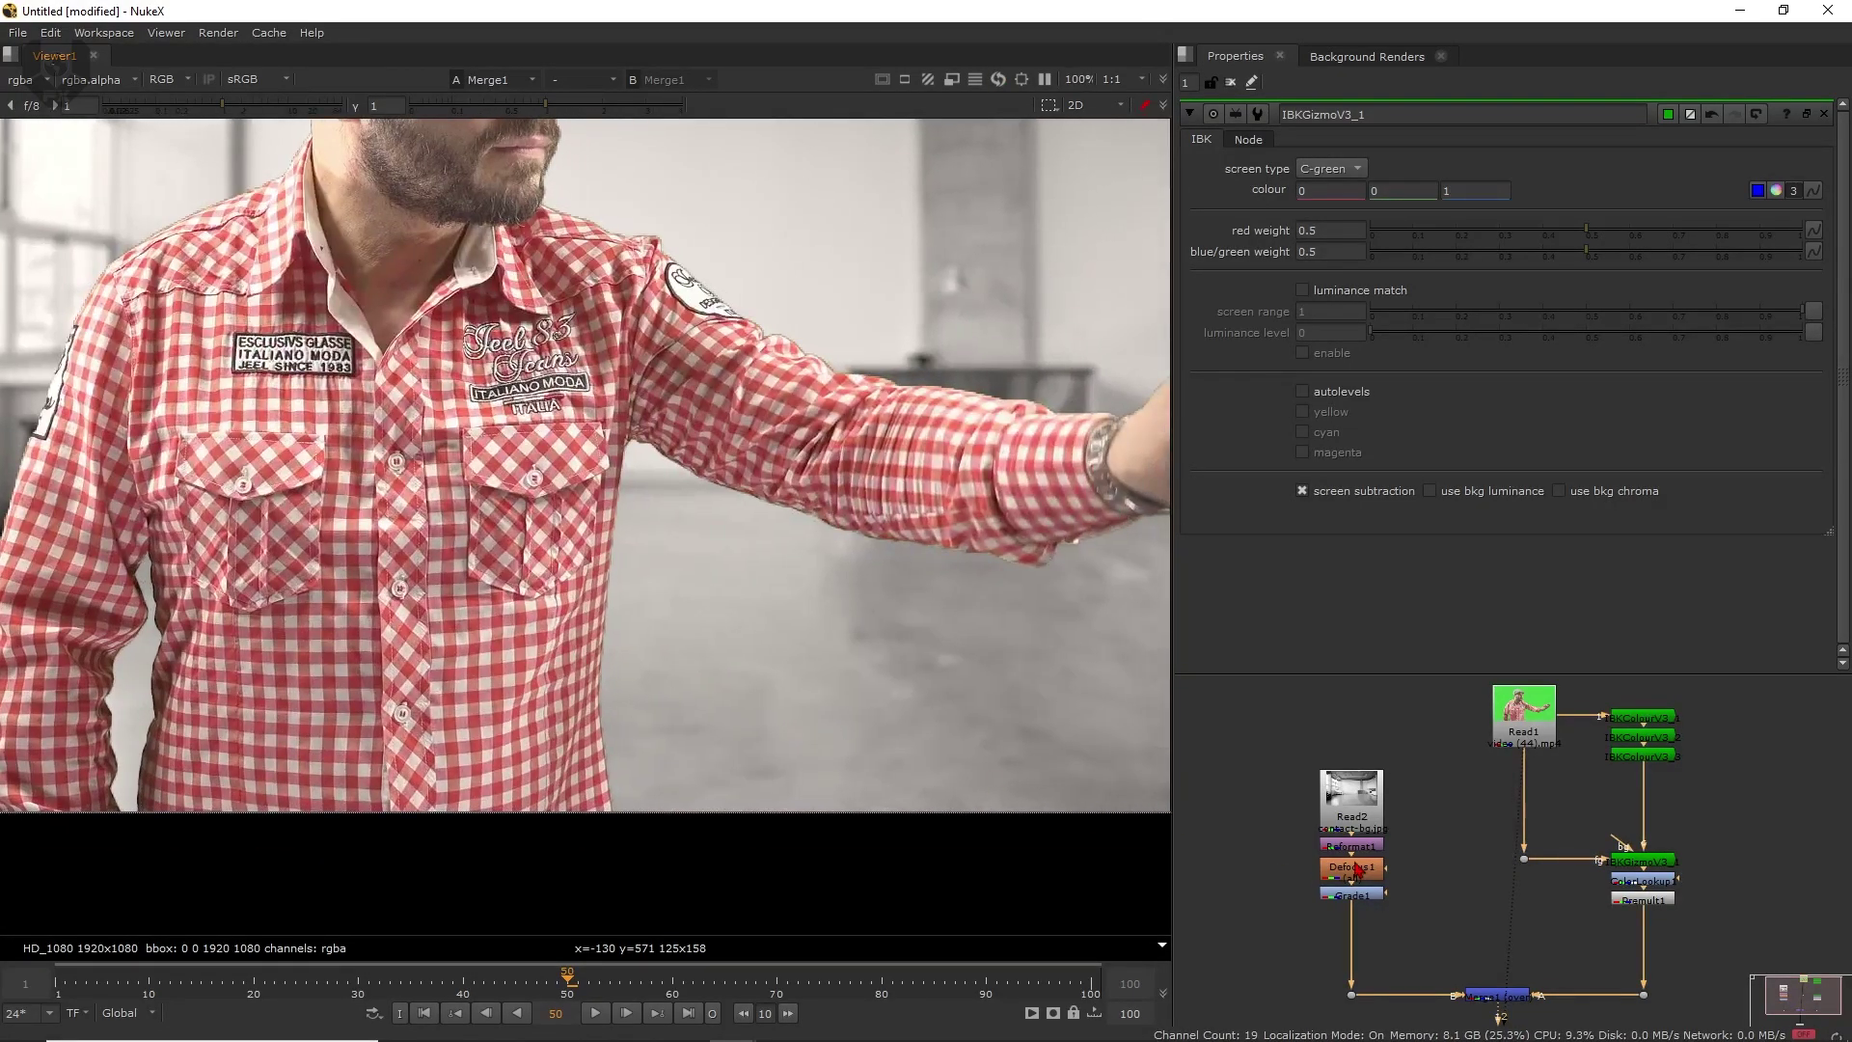
# - View the Premult and ColorLookup outputs in turn and sample the black area below the outstretched arm
pyautogui.moveTo(1650, 993); pyautogui.dragTo(1544, 902, button='middle')
pyautogui.click(1553, 811)
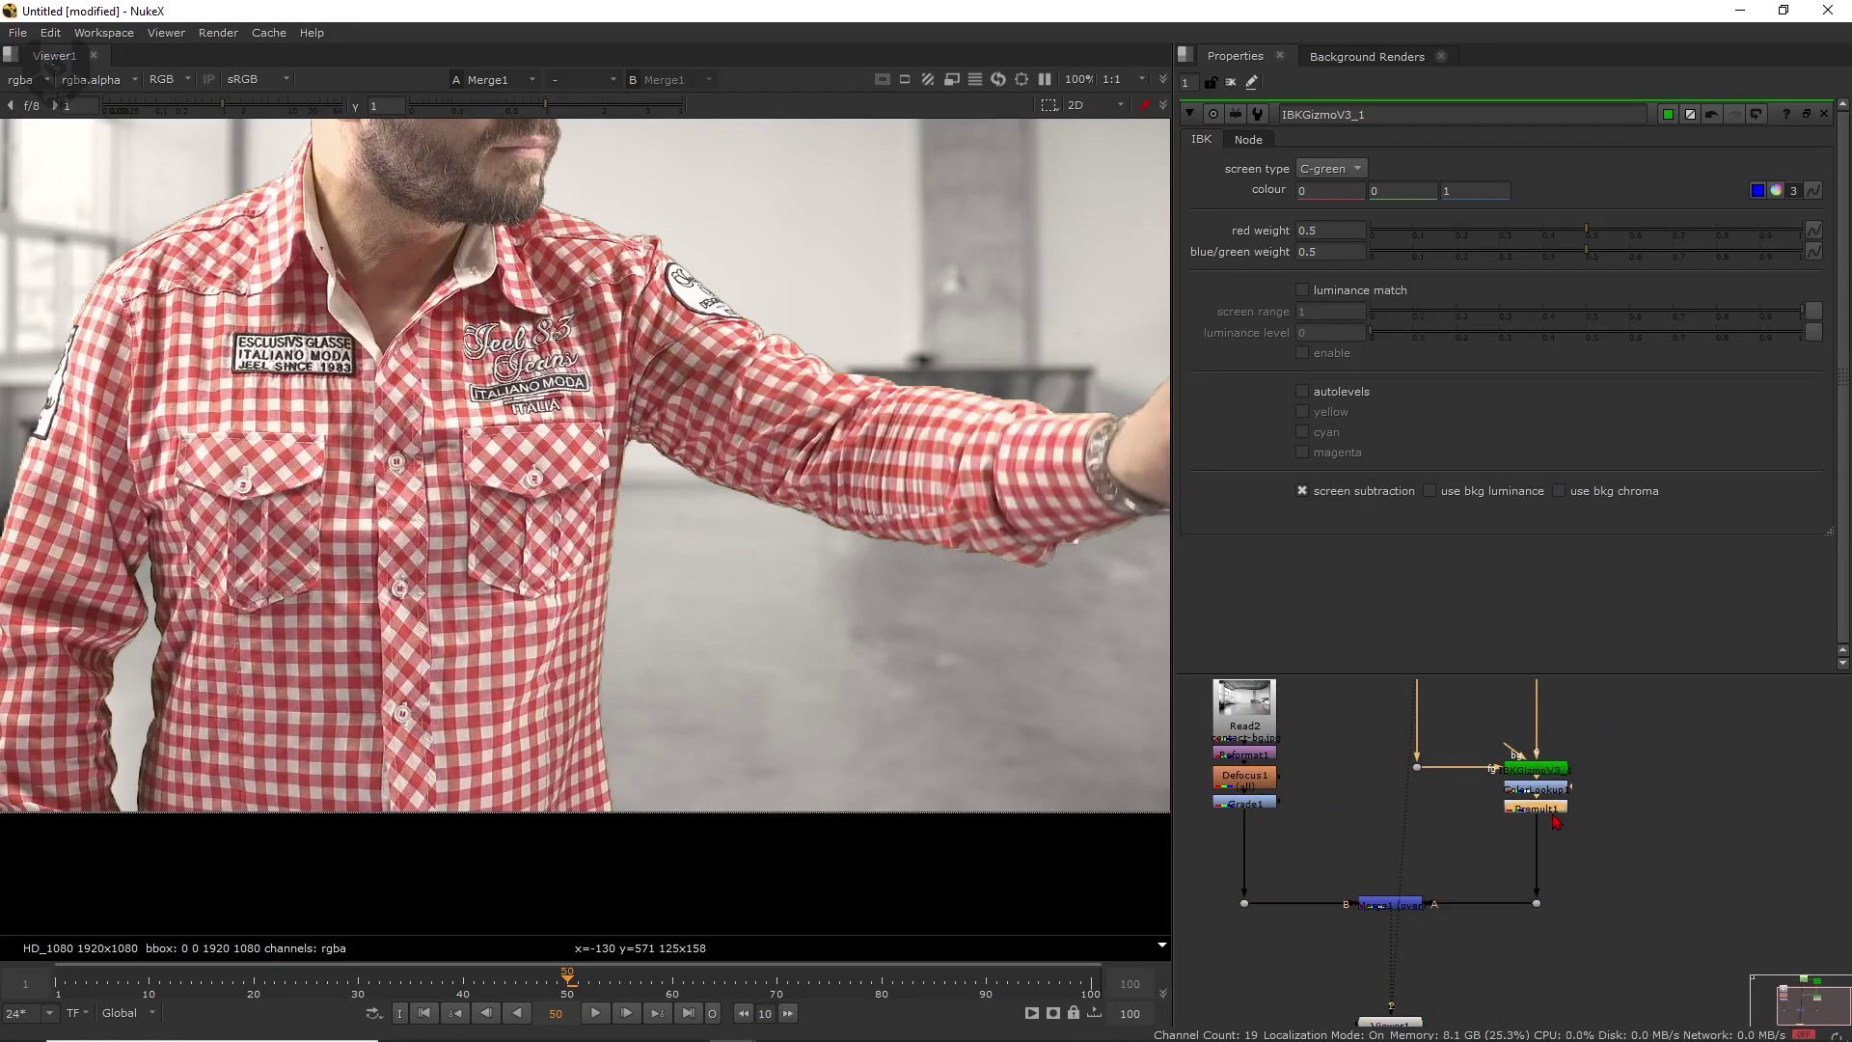
pyautogui.press('1')
pyautogui.click(1549, 790)
pyautogui.press('1')
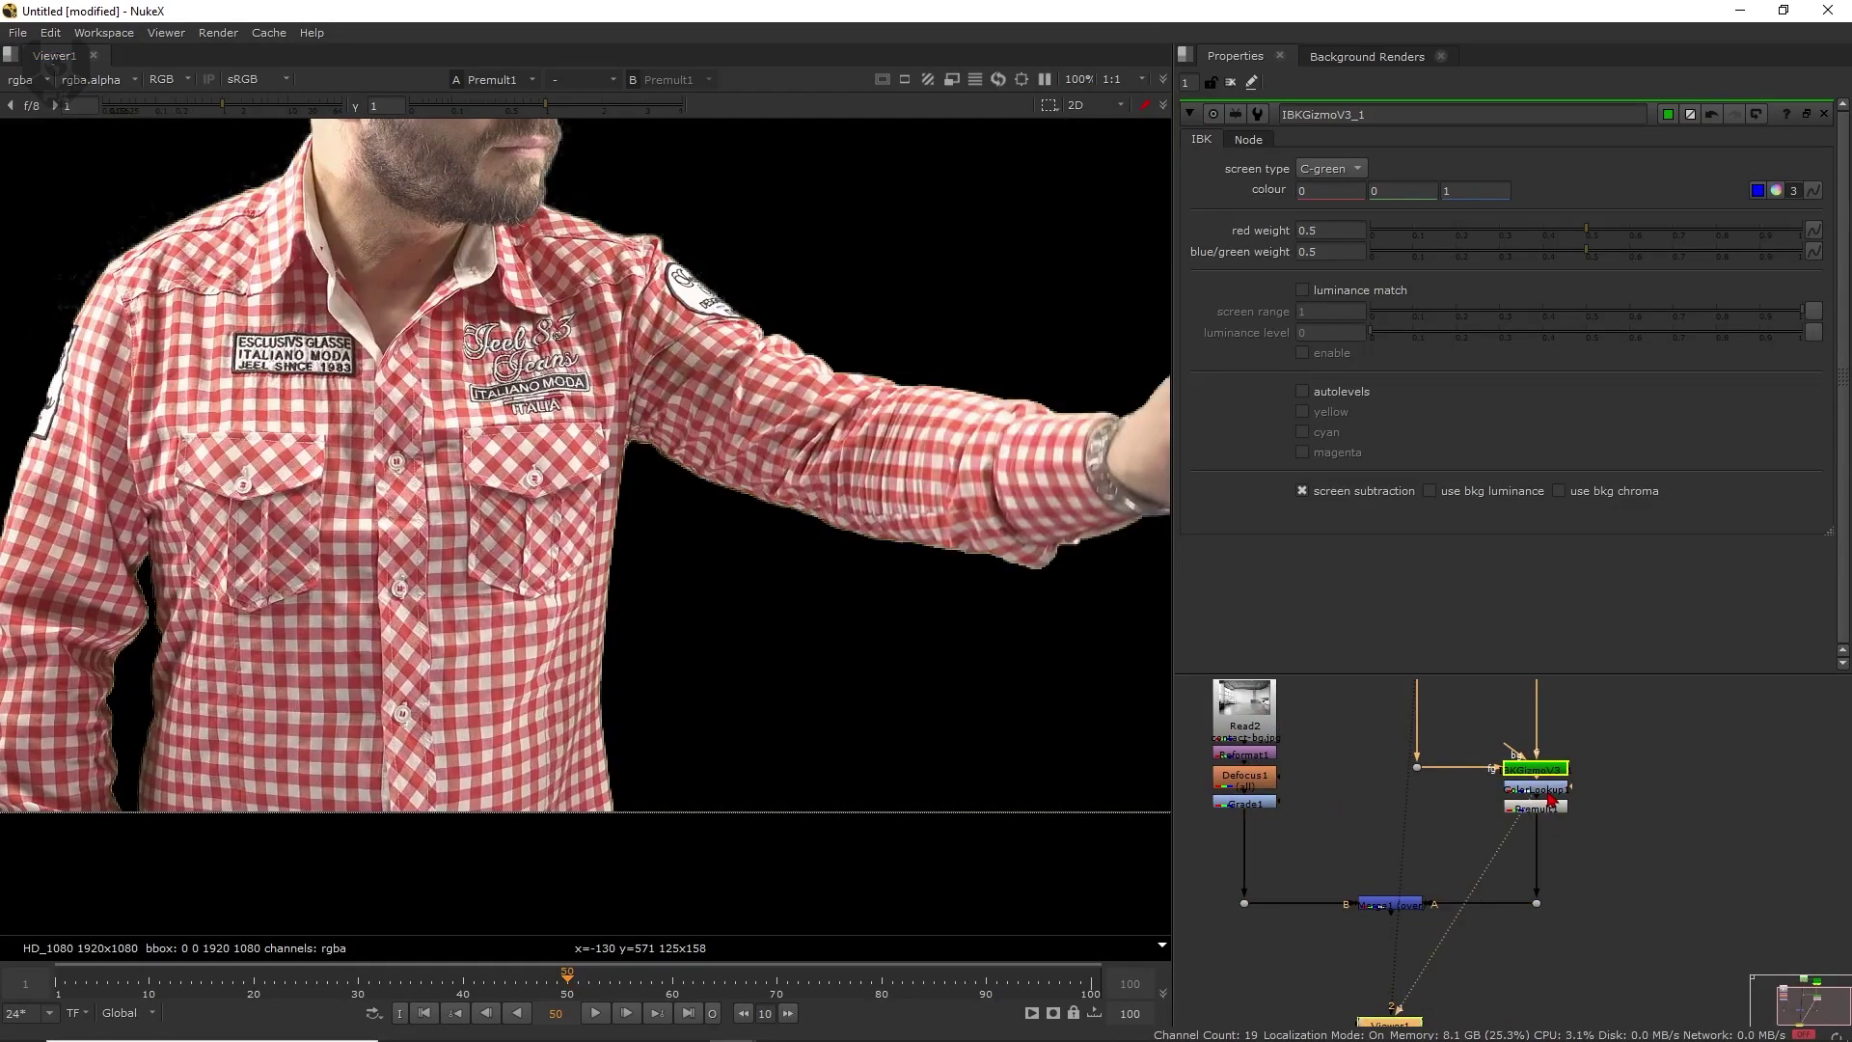
pyautogui.moveTo(942, 765); pyautogui.dragTo(678, 760, button='middle')
pyautogui.keyDown('ctrl'); pyautogui.keyDown('shift'); pyautogui.moveTo(740, 607); pyautogui.dragTo(888, 761); pyautogui.keyUp('shift'); pyautogui.keyUp('ctrl')
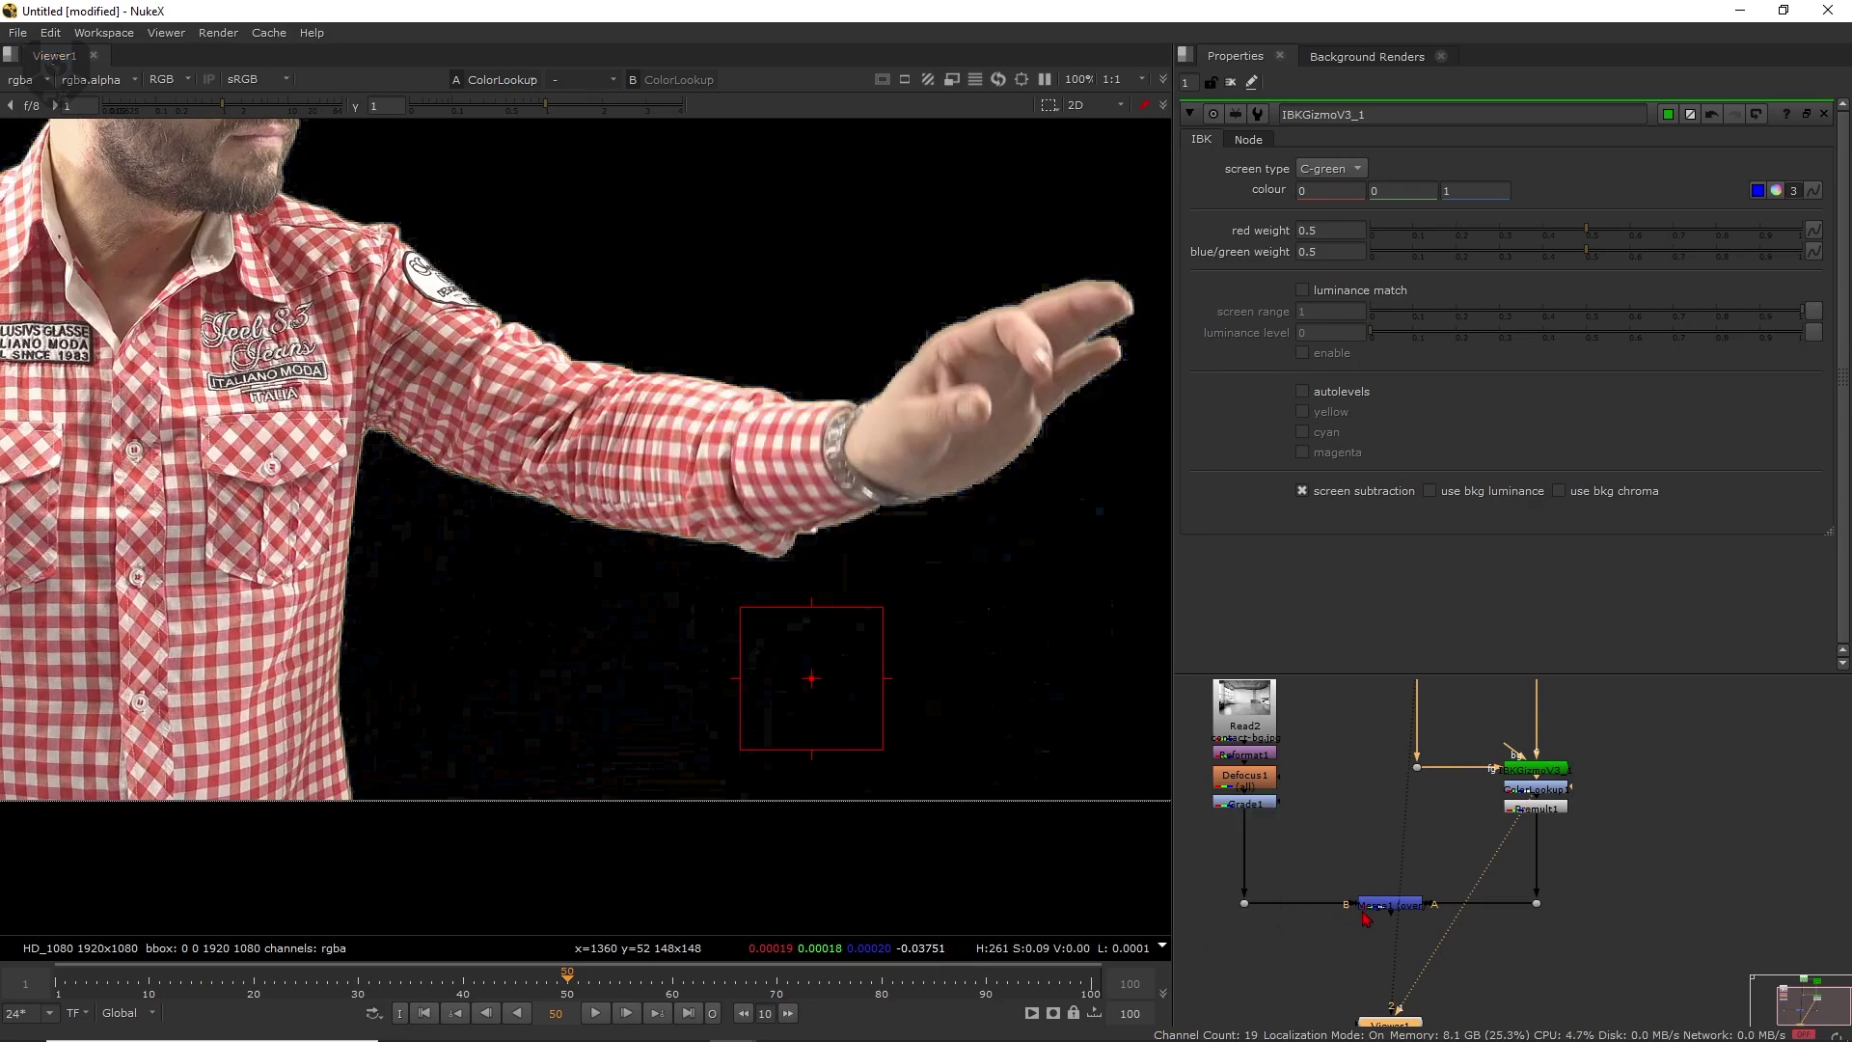
# - Show the Merge1 composite in the Viewer again and review the full frame with the man over the background
pyautogui.press('f')
pyautogui.moveTo(1576, 904); pyautogui.dragTo(1577, 905)
pyautogui.press('1')
pyautogui.scroll(-3, 657, 543)
pyautogui.moveTo(657, 543); pyautogui.dragTo(814, 638, button='middle')
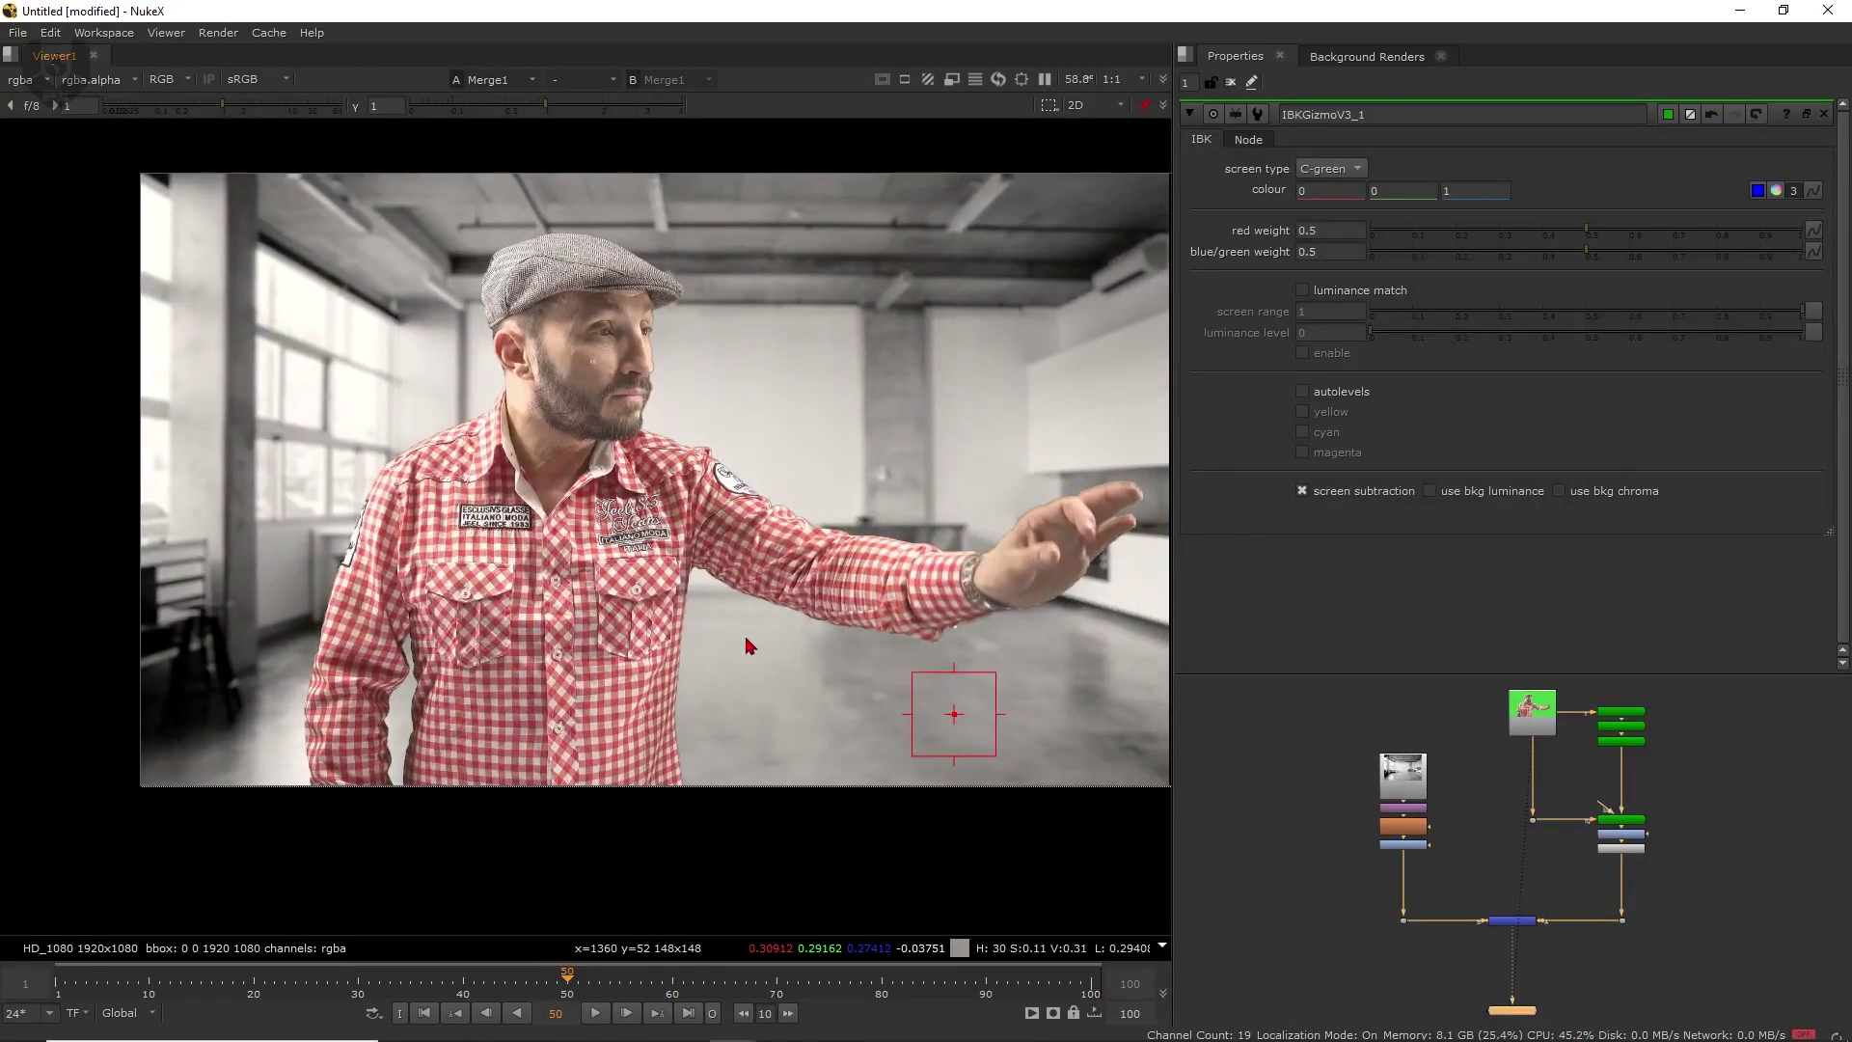